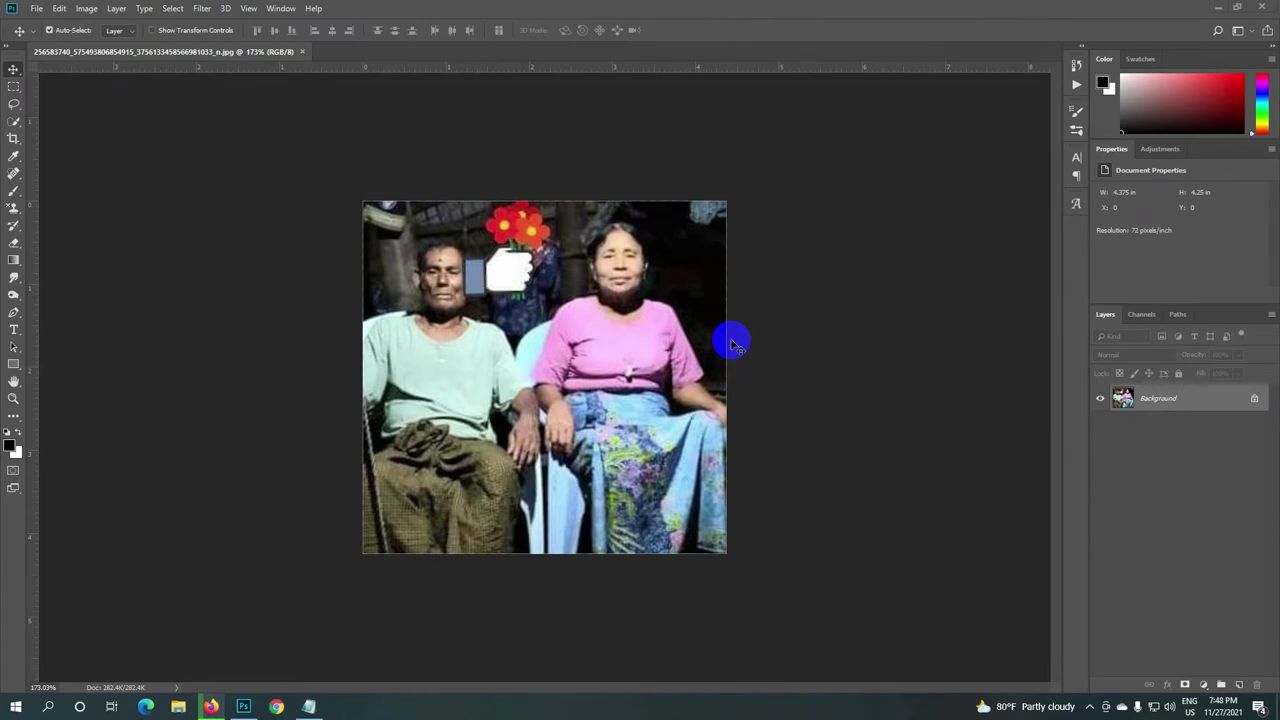
Step: Zoom in and out to inspect the seated couple's photo, then bring up the Image menu
scroll(683, 369, up, 2)
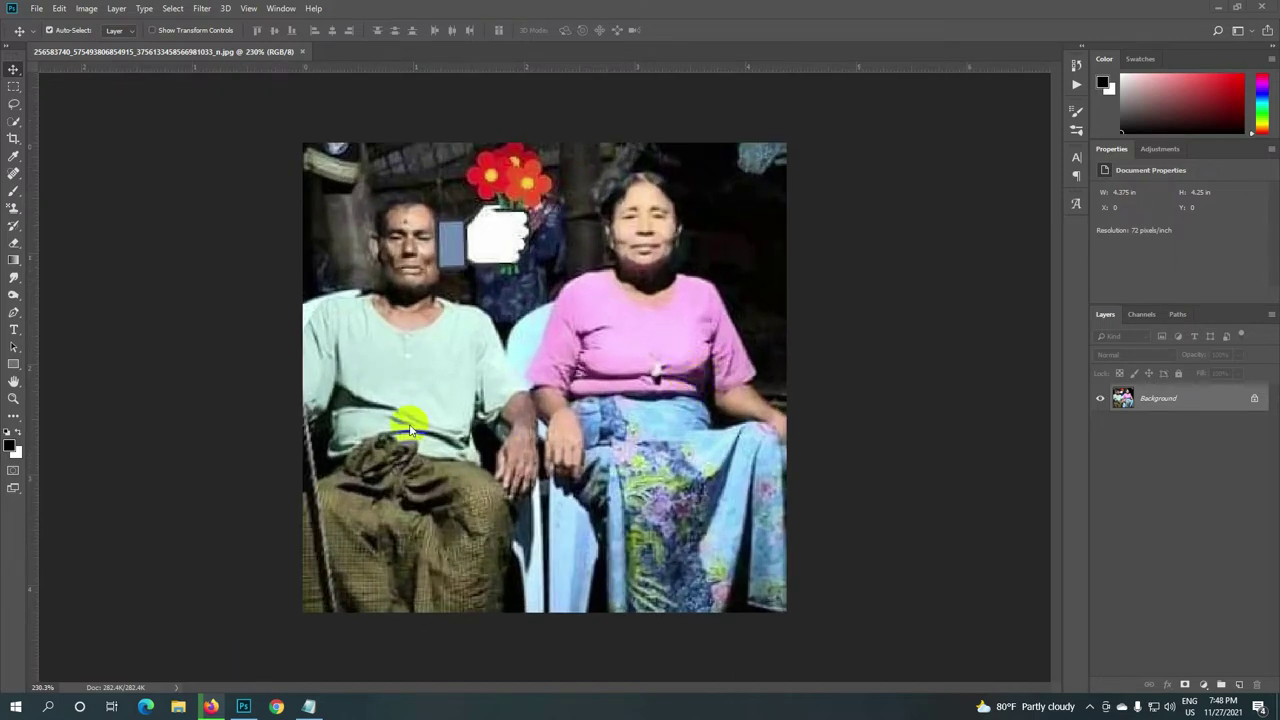
scroll(412, 423, down, 2)
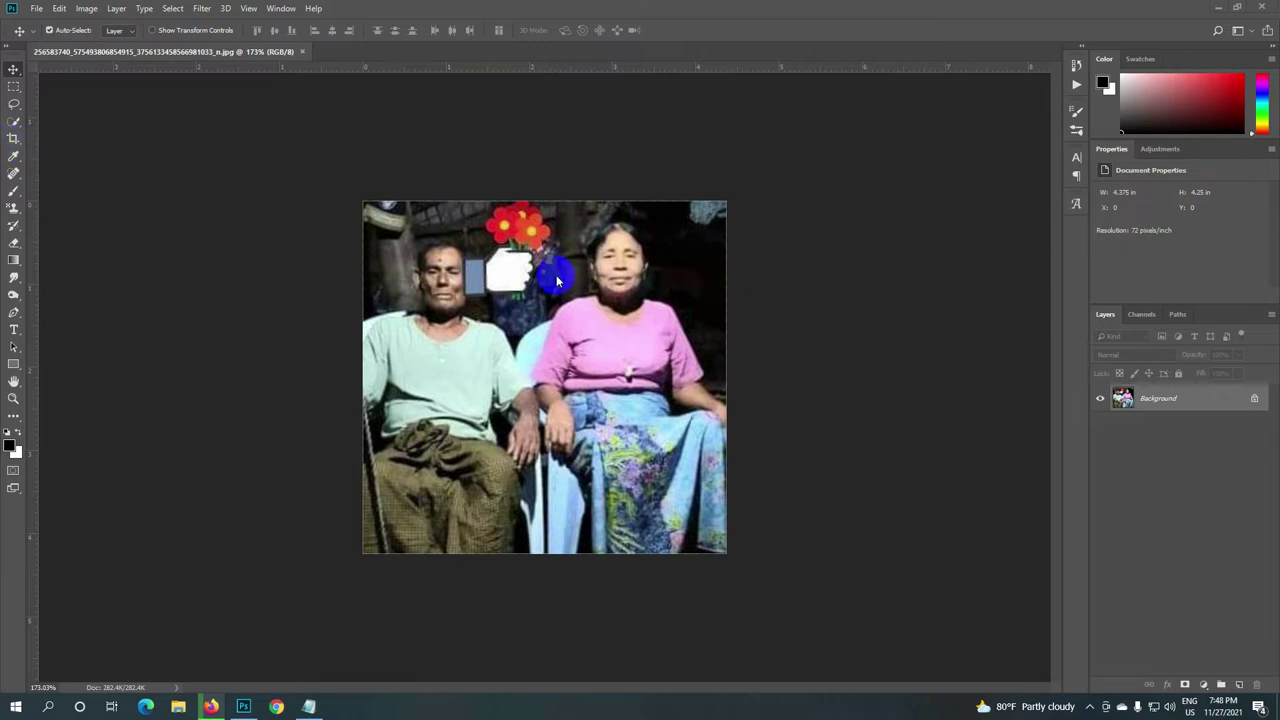
click(383, 331)
click(604, 362)
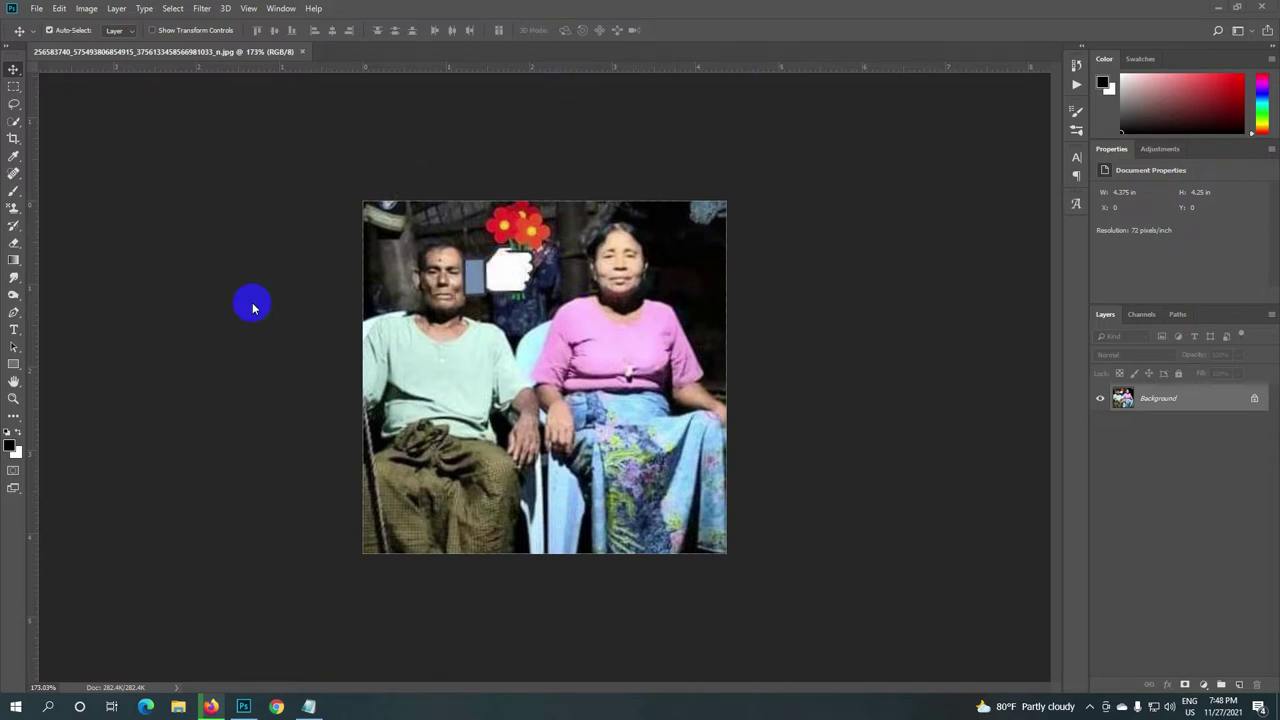
click(506, 265)
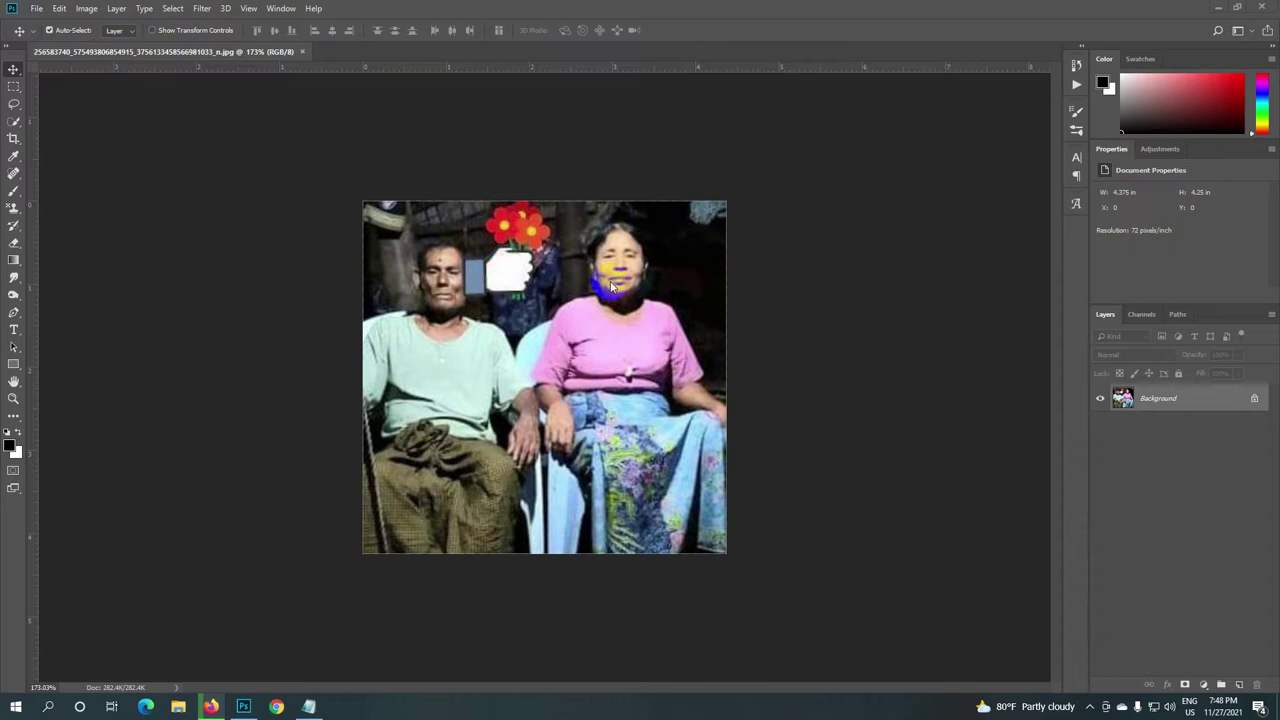
click(516, 272)
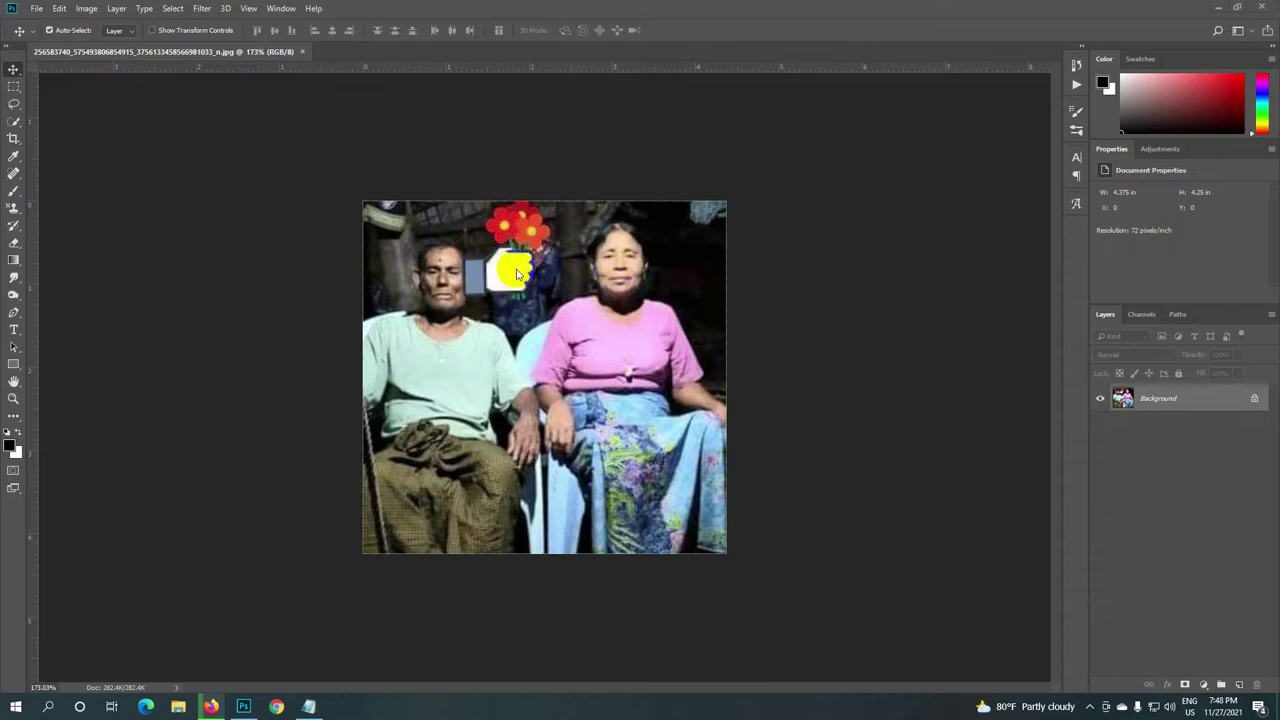
click(486, 318)
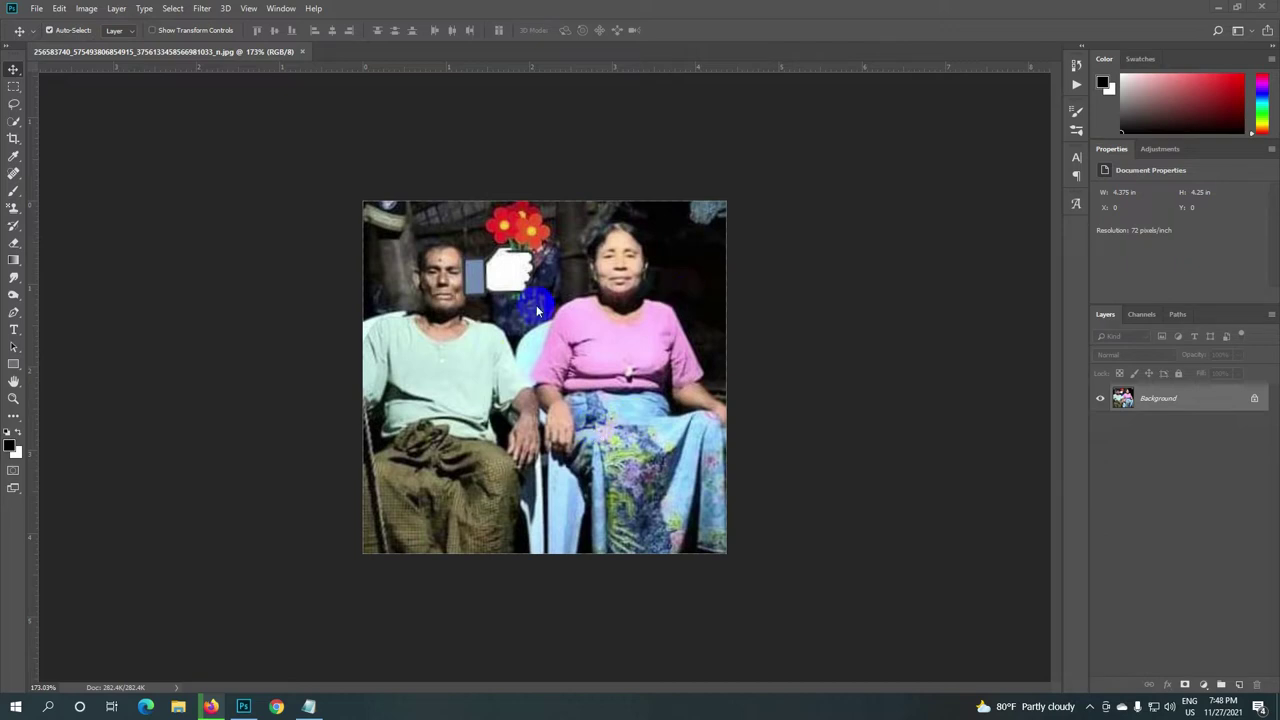
click(87, 9)
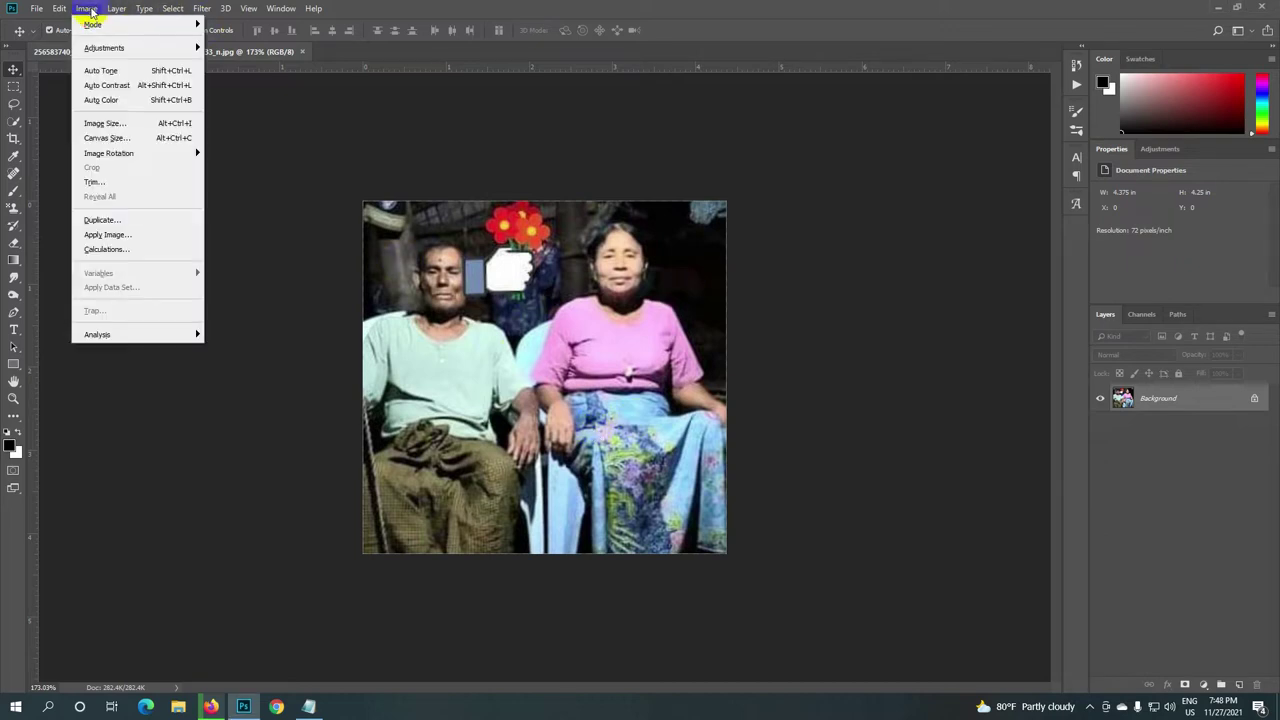
click(118, 124)
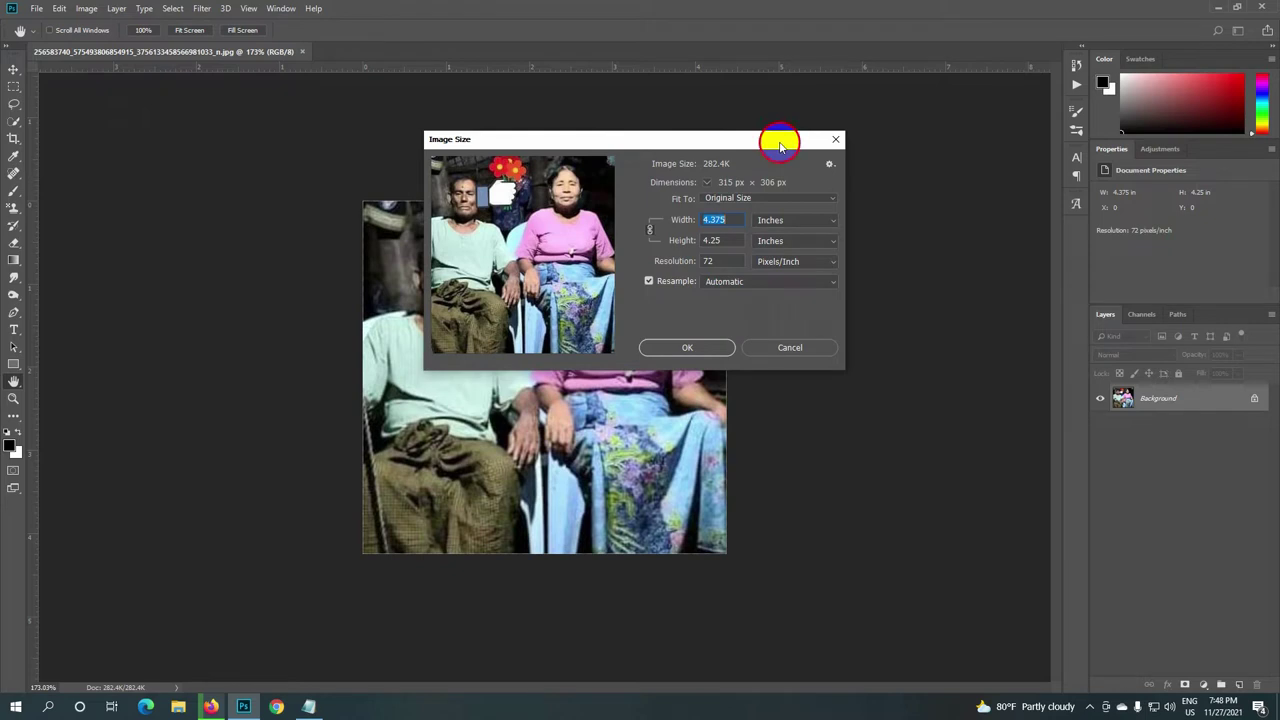
drag(780, 145, 771, 147)
click(827, 145)
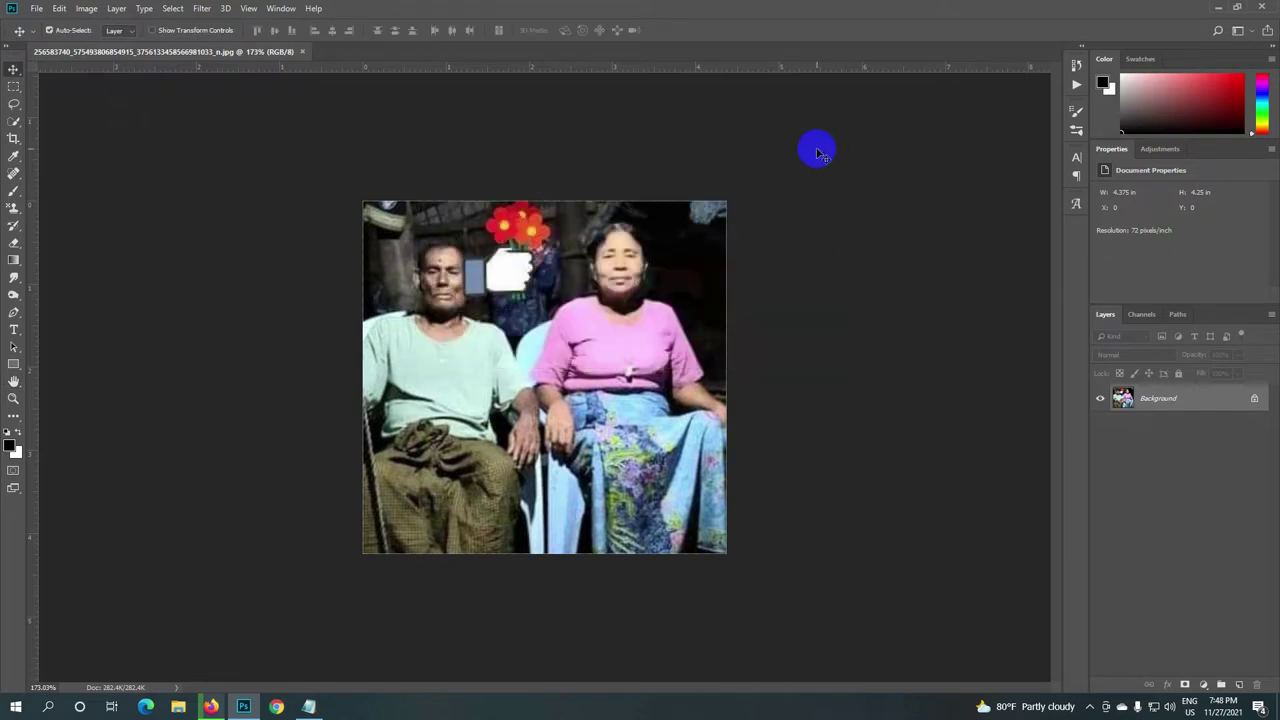
scroll(492, 280, up, 1)
scroll(492, 281, up, 1)
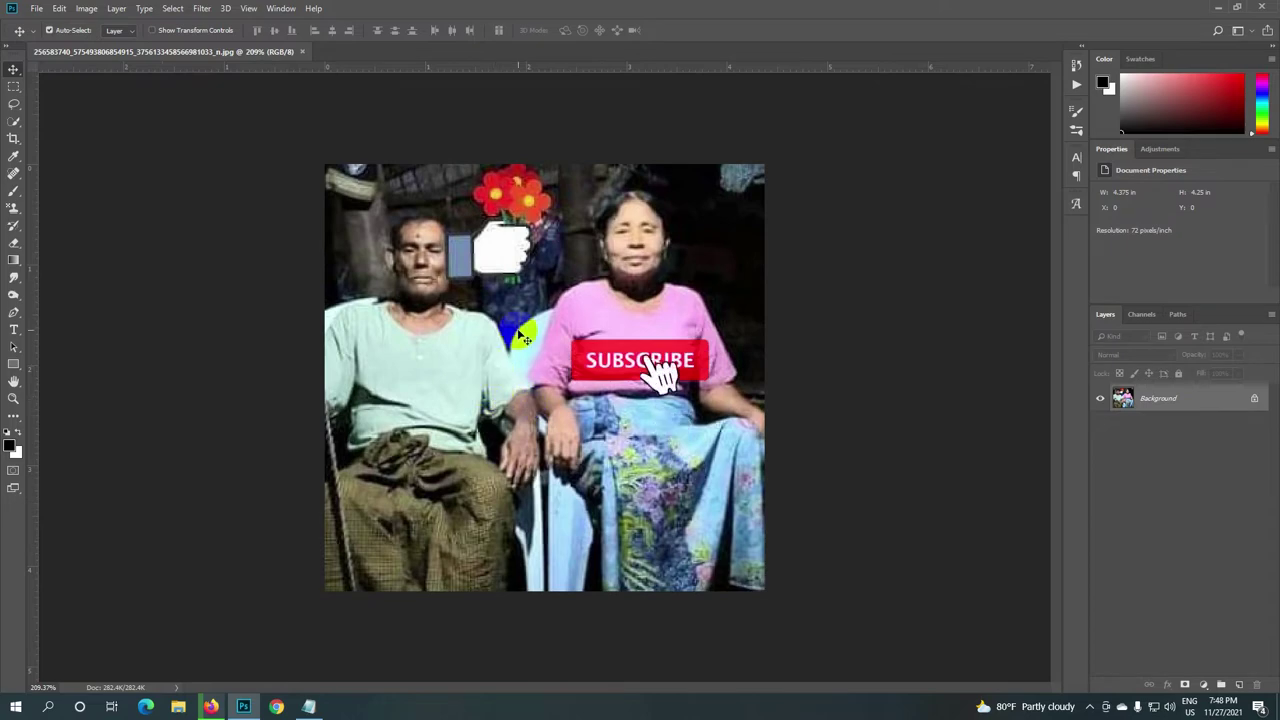
scroll(523, 340, down, 1)
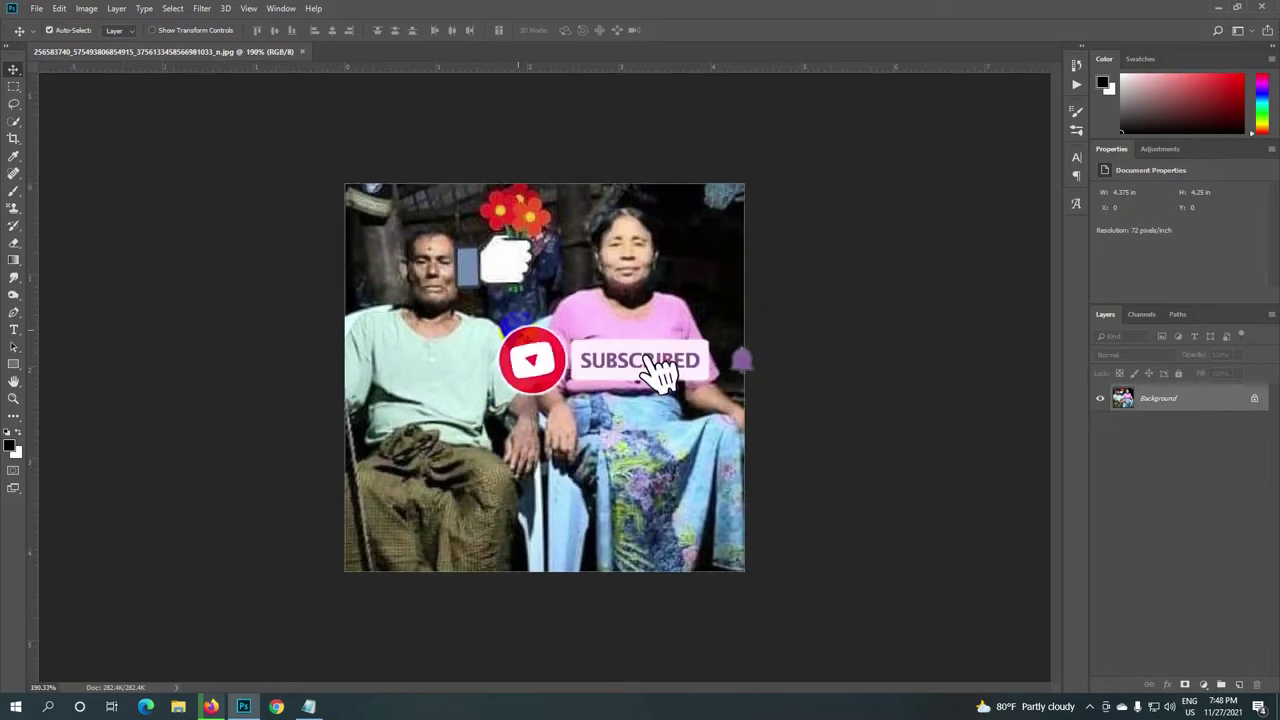
scroll(522, 340, down, 1)
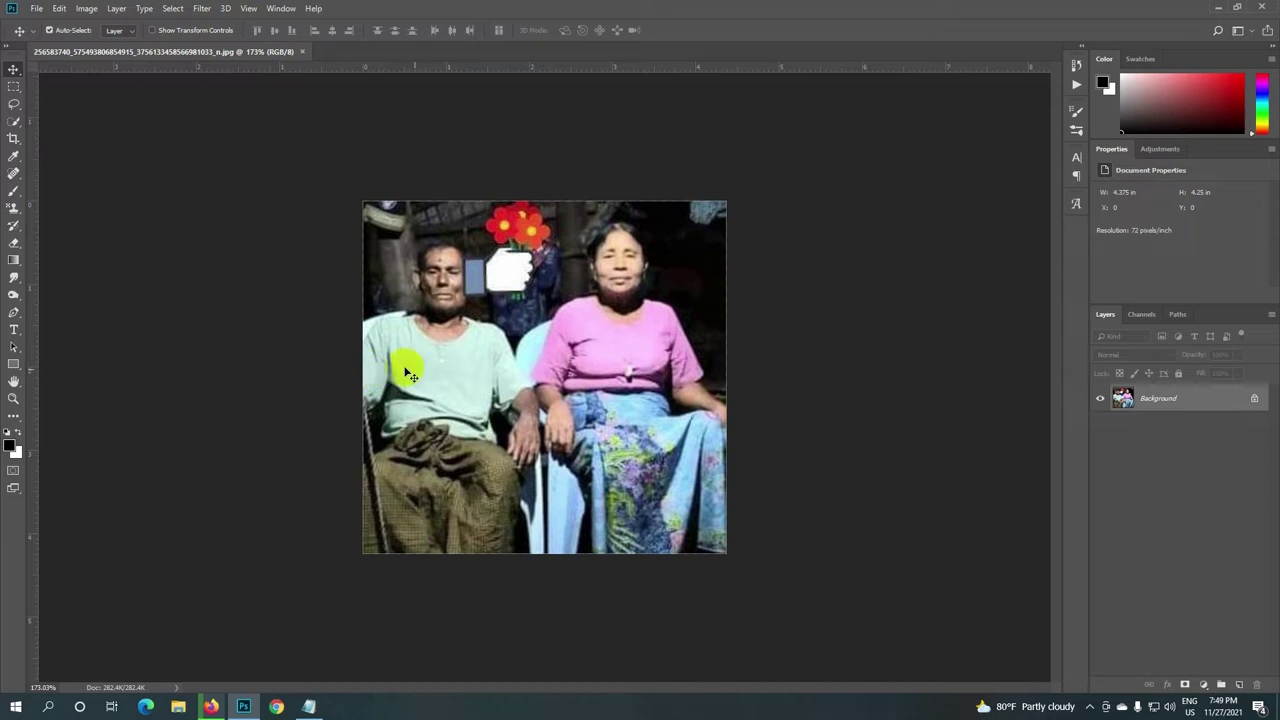
scroll(513, 385, up, 3)
scroll(514, 386, down, 1)
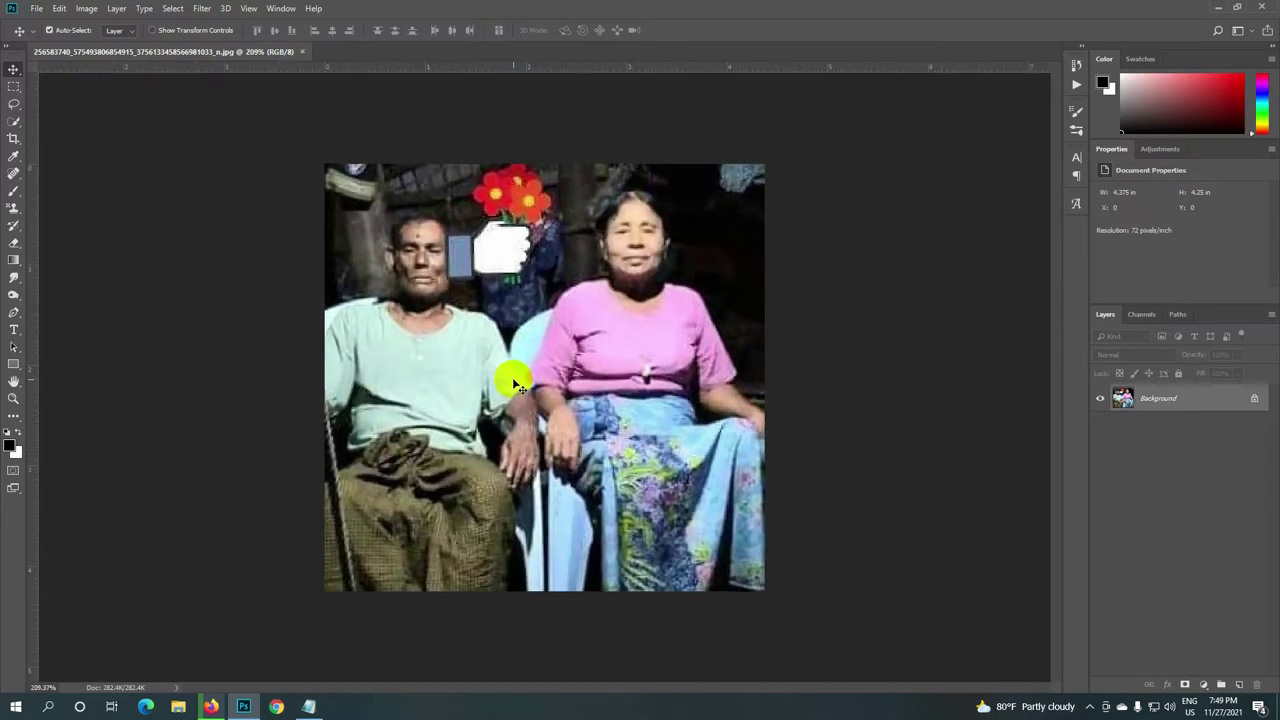
scroll(516, 387, down, 1)
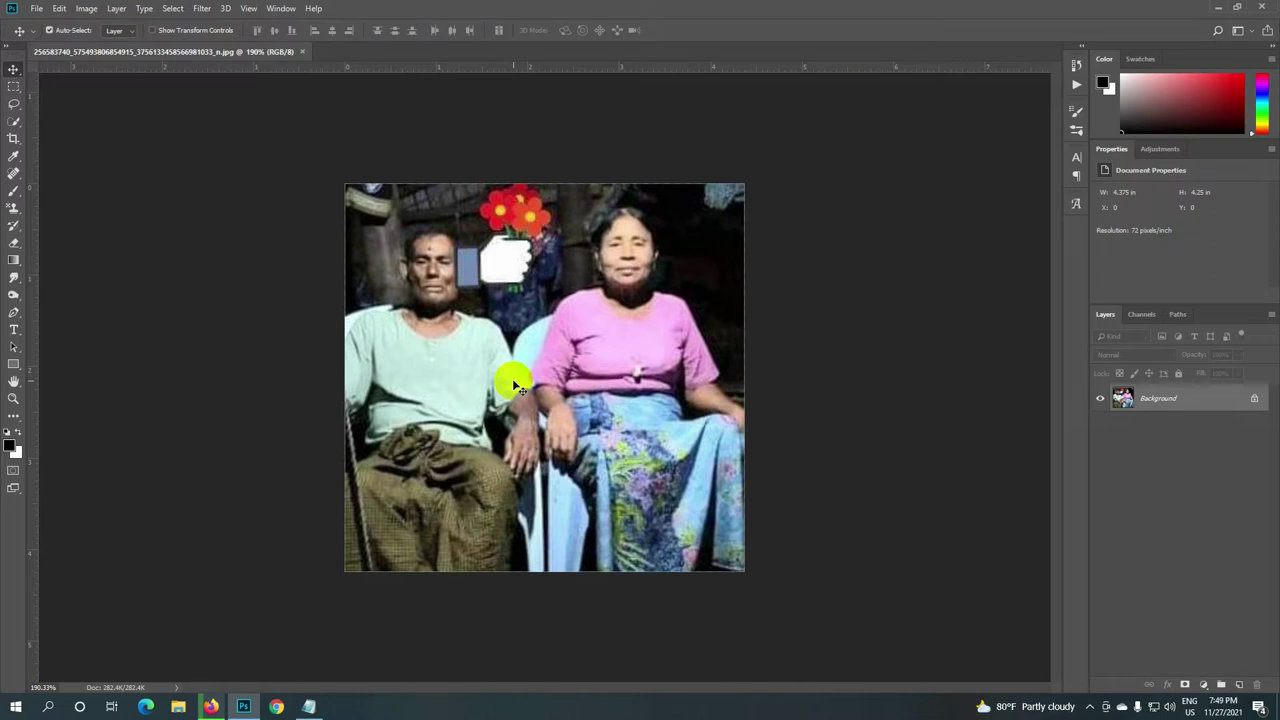
click(13, 140)
Step: Start a crop with the Crop tool's 11.693 × 8.268 in, 300 px/in preset
right_click(13, 140)
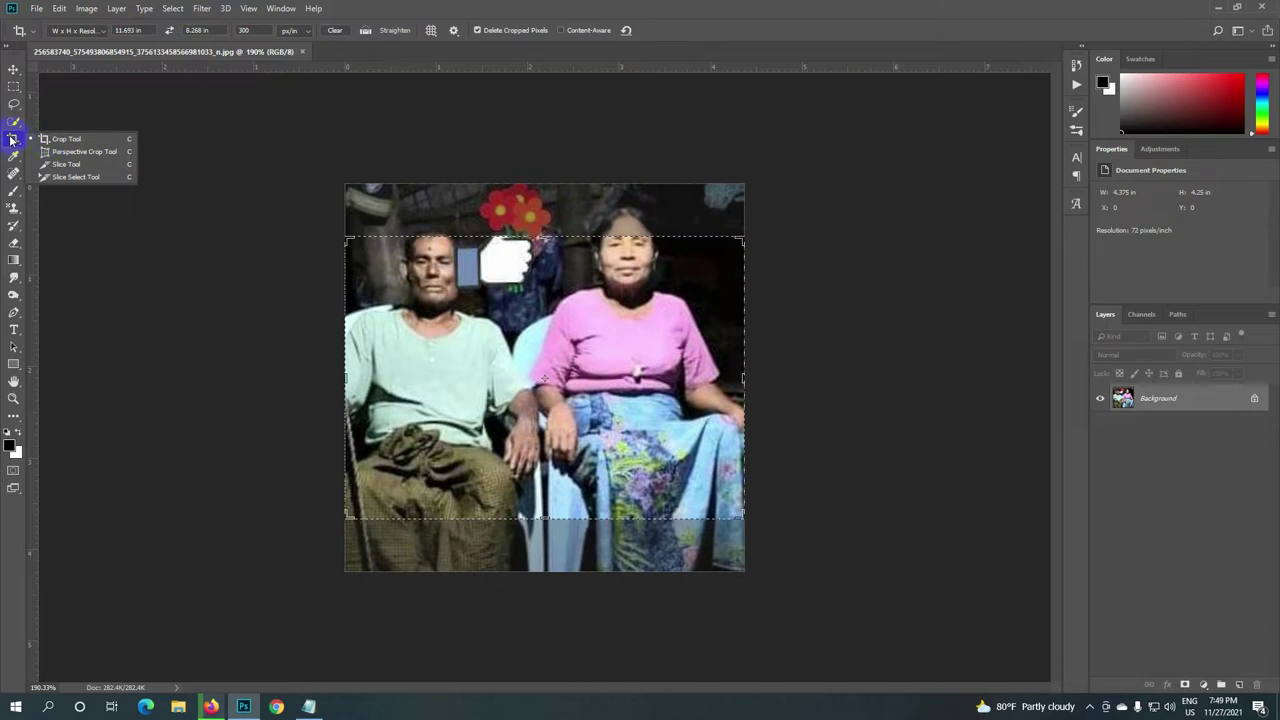
click(13, 140)
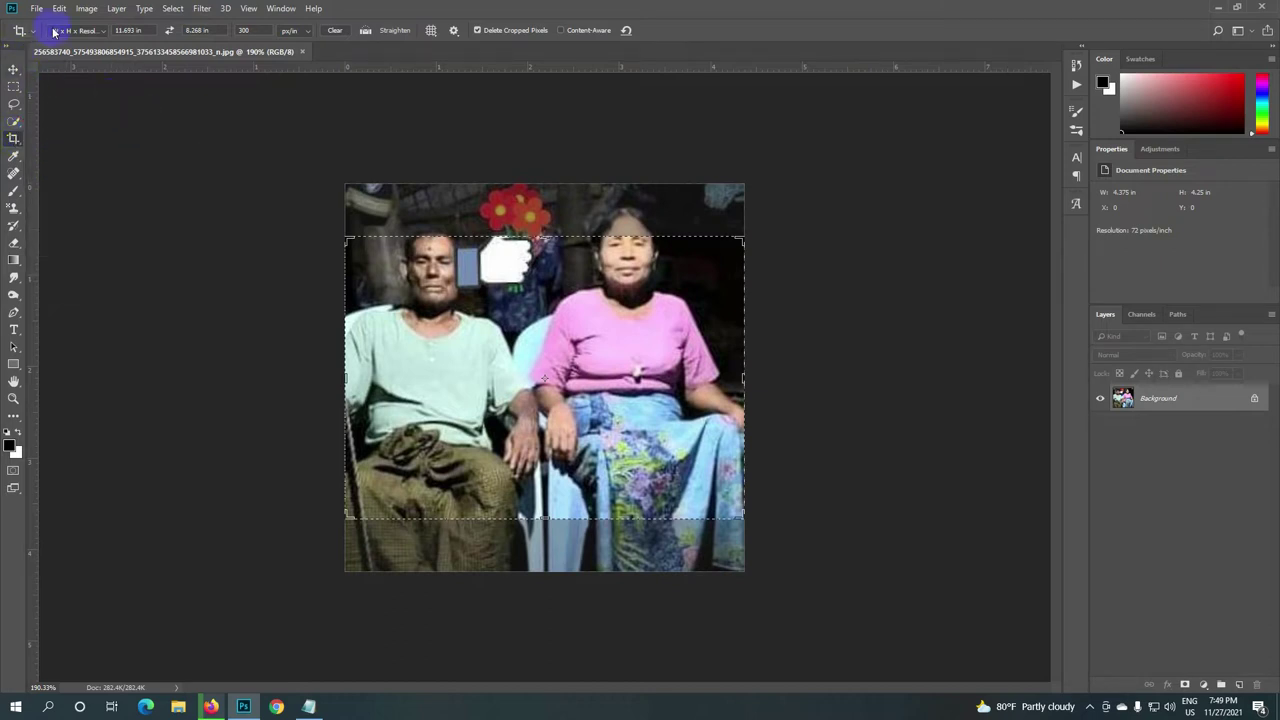
click(105, 32)
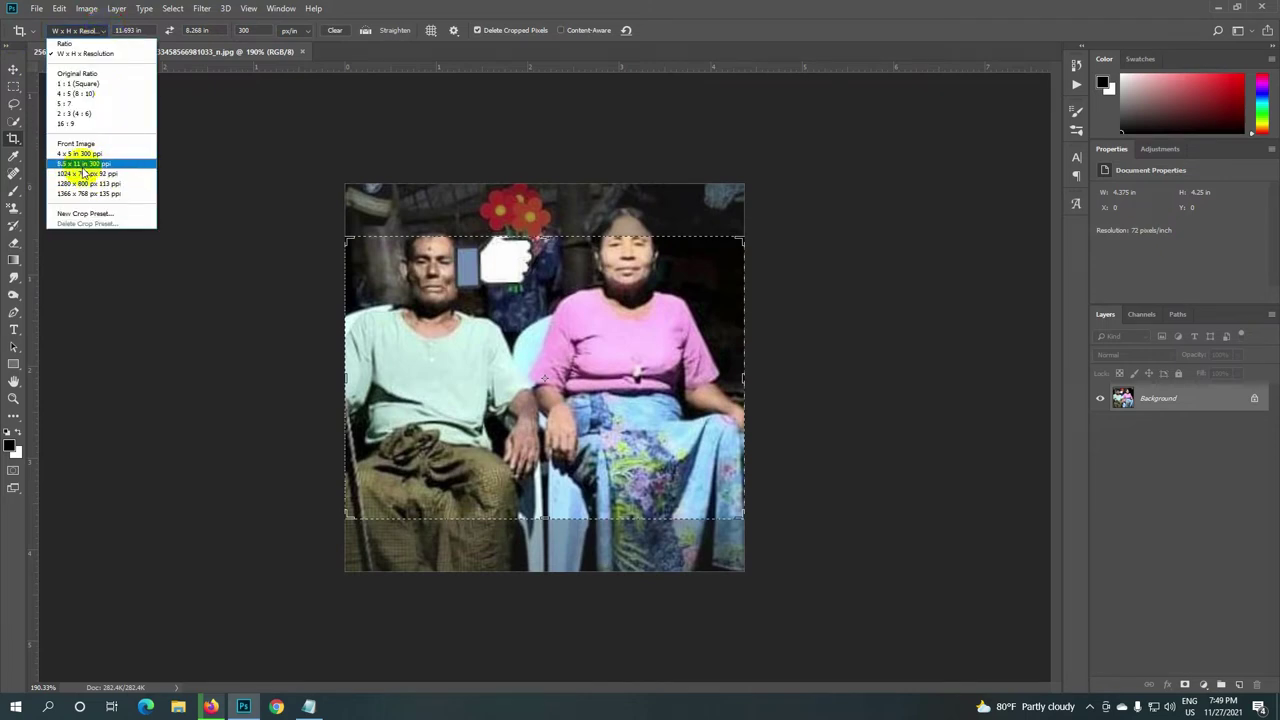
click(104, 33)
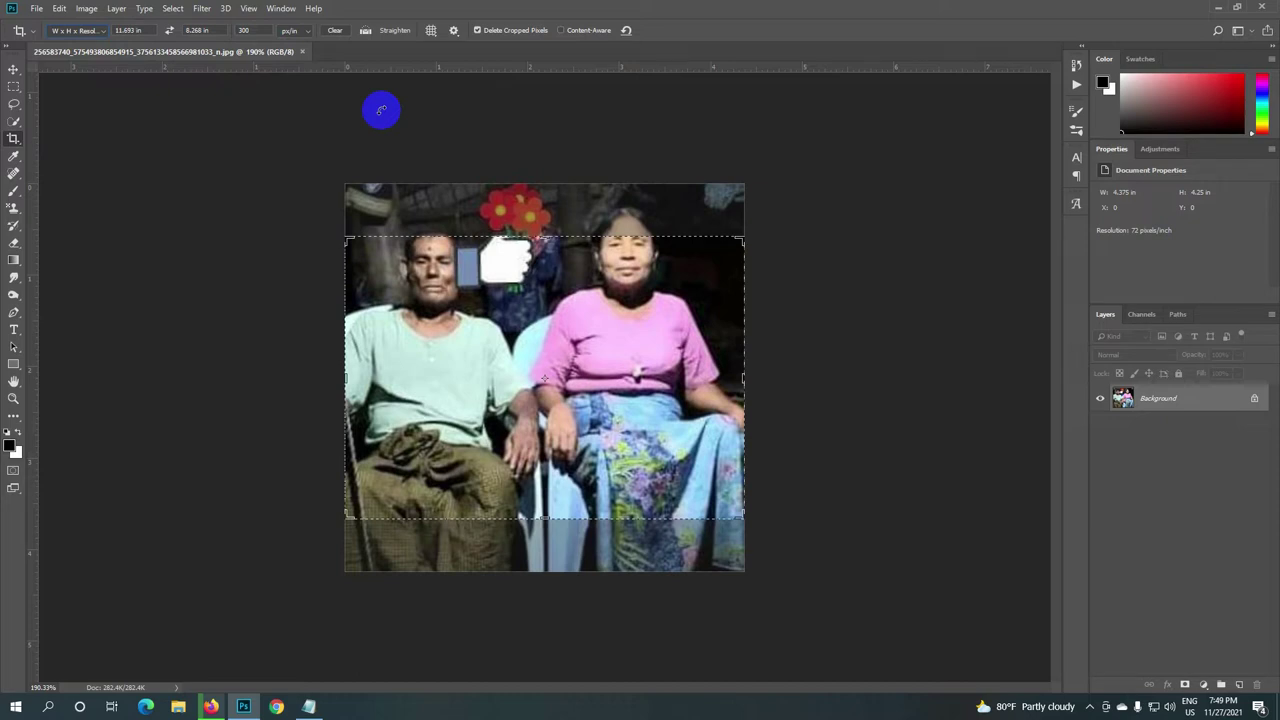
click(580, 333)
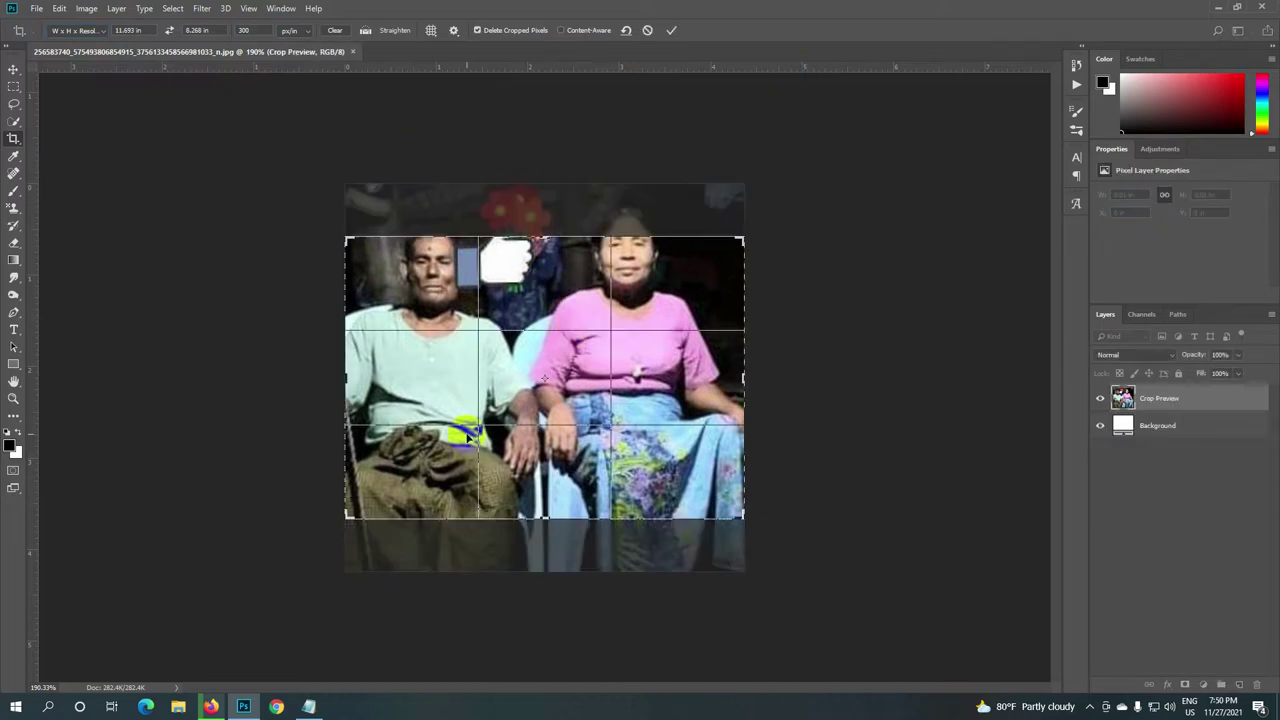
Step: Drag the crop frame past the photo's top, left and right edges and reposition the photo inside it
drag(533, 278, 533, 300)
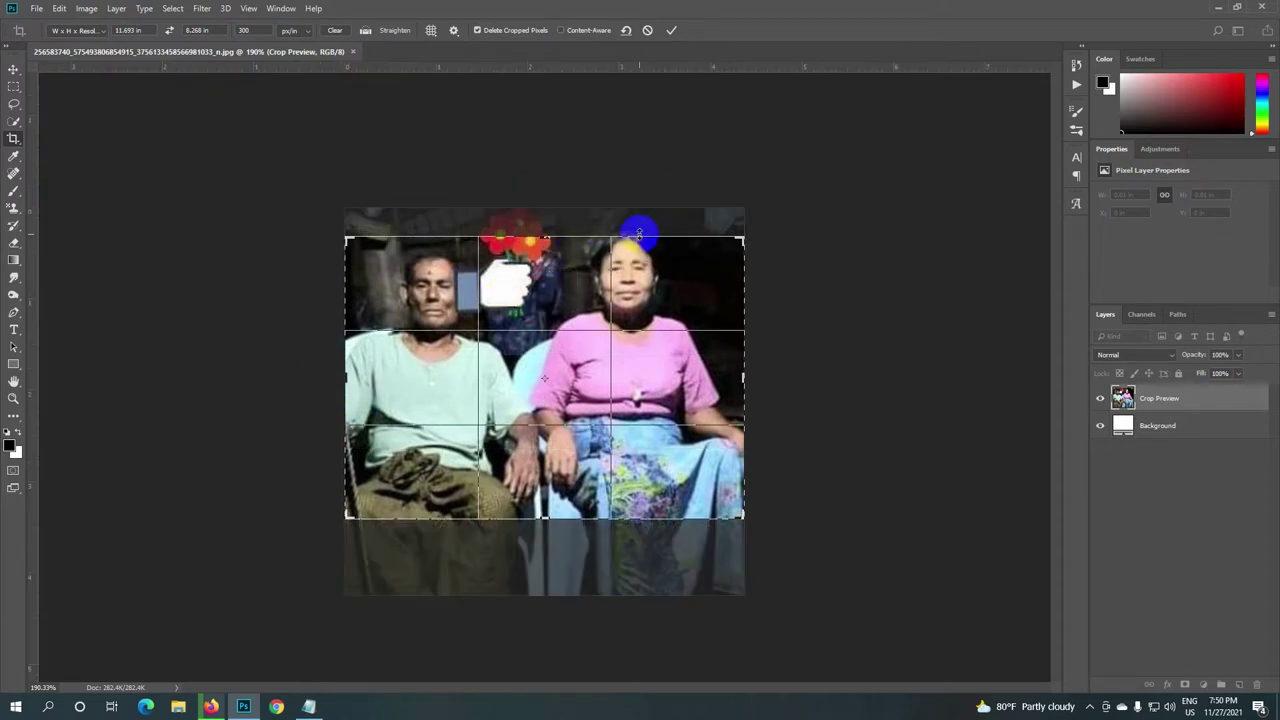
drag(741, 240, 825, 192)
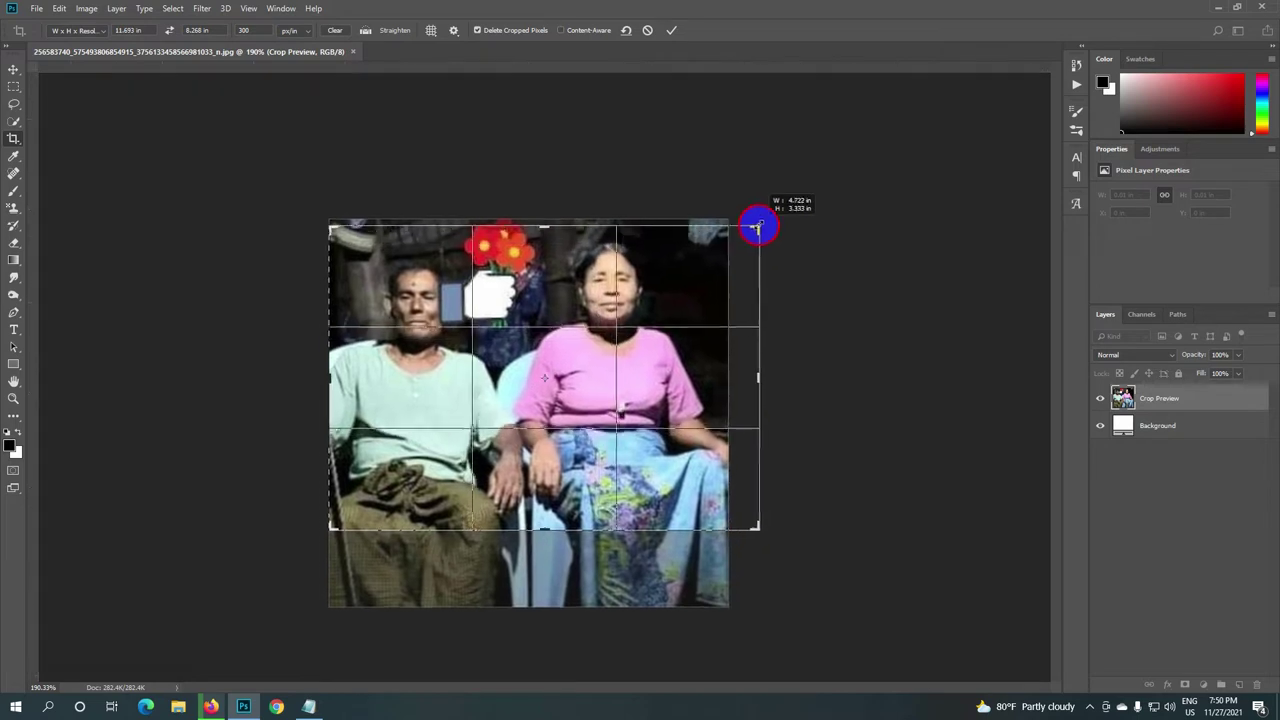
drag(825, 192, 828, 186)
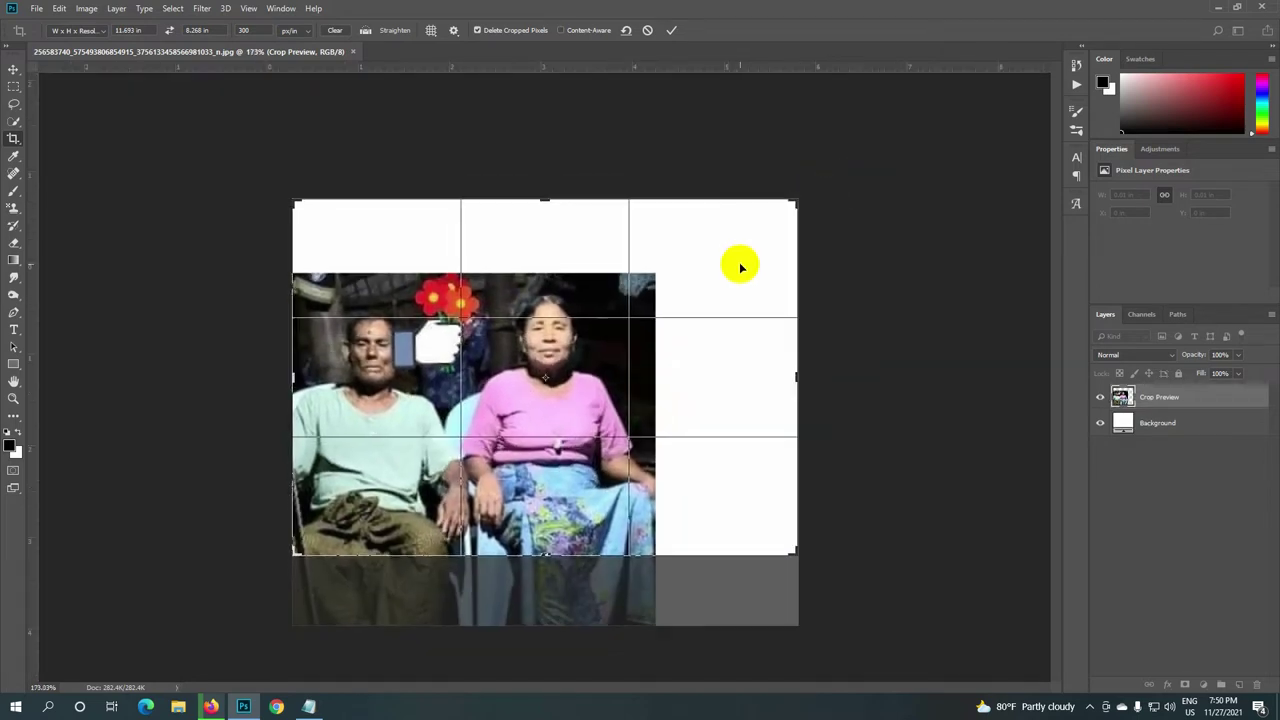
mouse_move(355, 510)
mouse_down()
mouse_move(318, 553)
mouse_move(320, 540)
mouse_up()
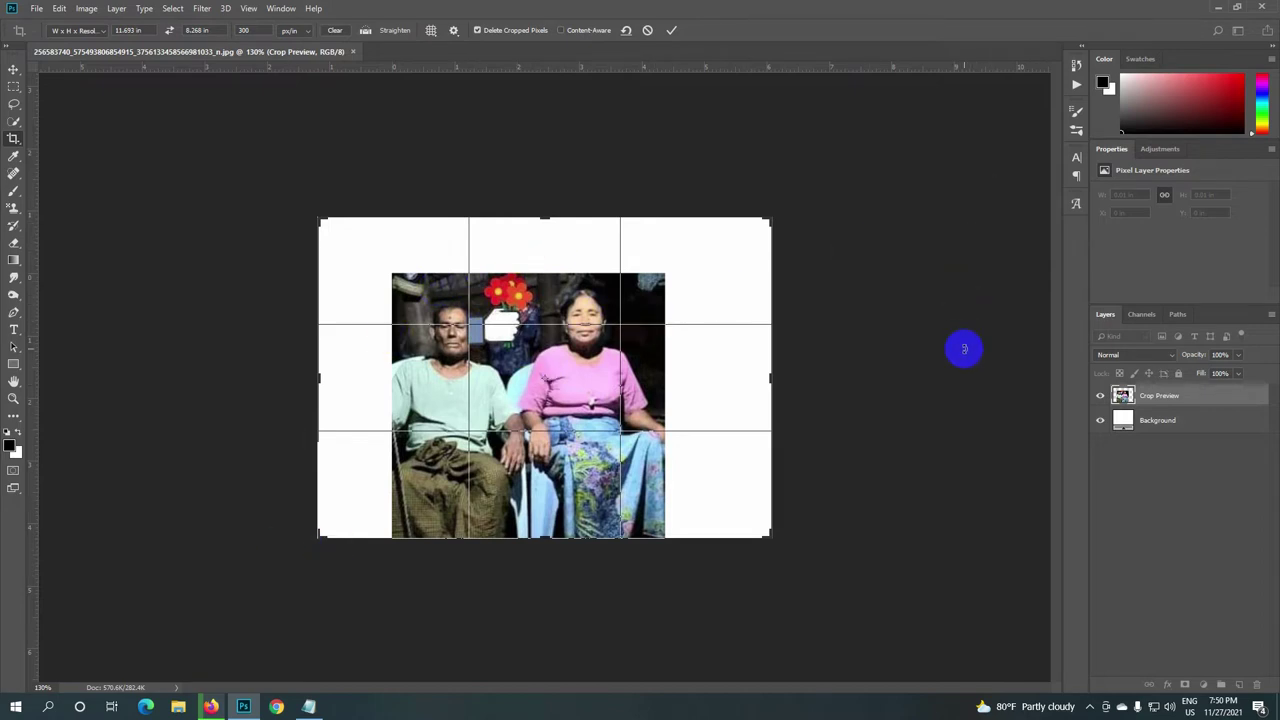
click(490, 388)
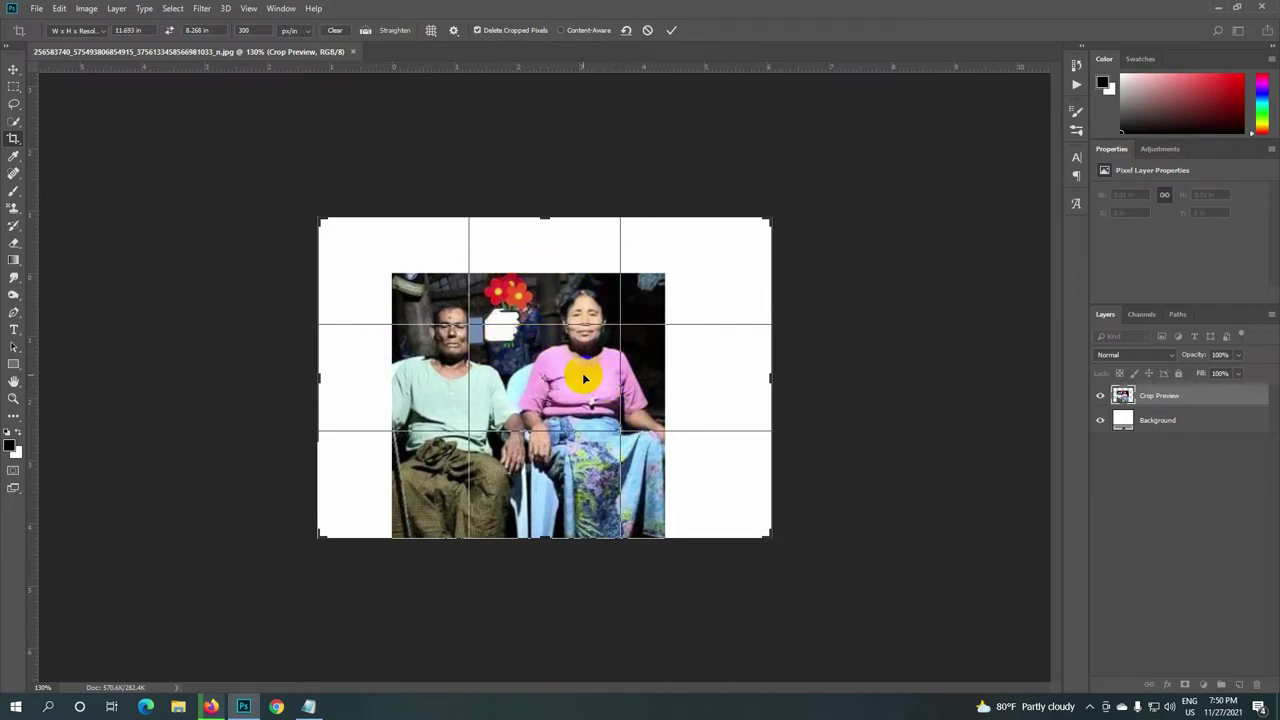
drag(580, 374, 586, 371)
Step: Apply the crop and zoom out to view the whole 11.693 × 8.267 in canvas
click(671, 30)
scroll(726, 455, down, 2)
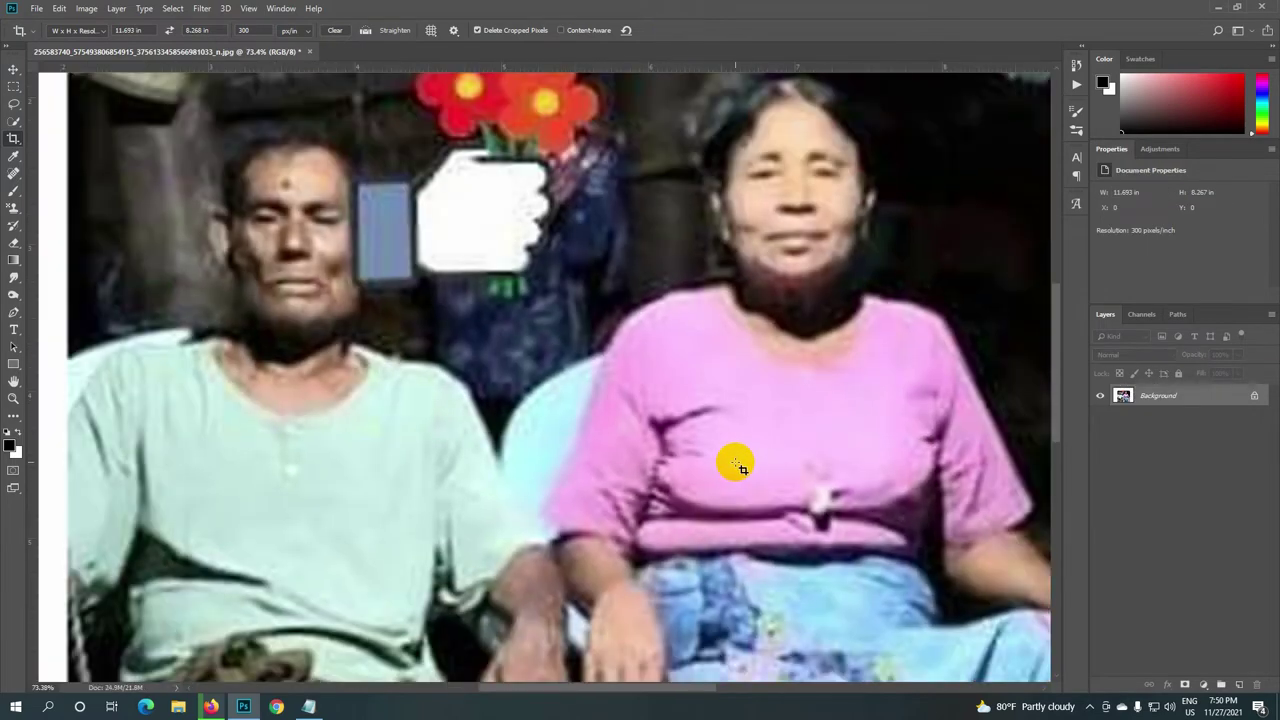
scroll(730, 456, down, 2)
scroll(730, 456, down, 1)
scroll(550, 556, down, 1)
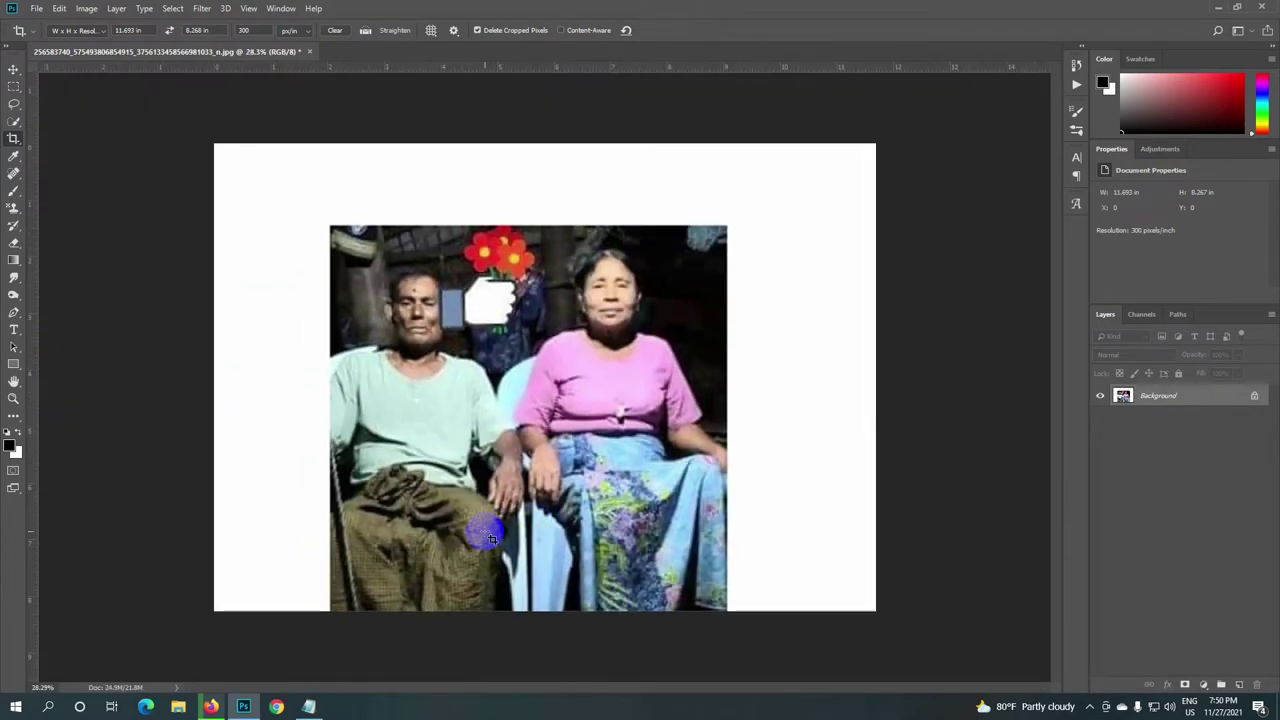
scroll(450, 545, up, 1)
scroll(438, 483, down, 1)
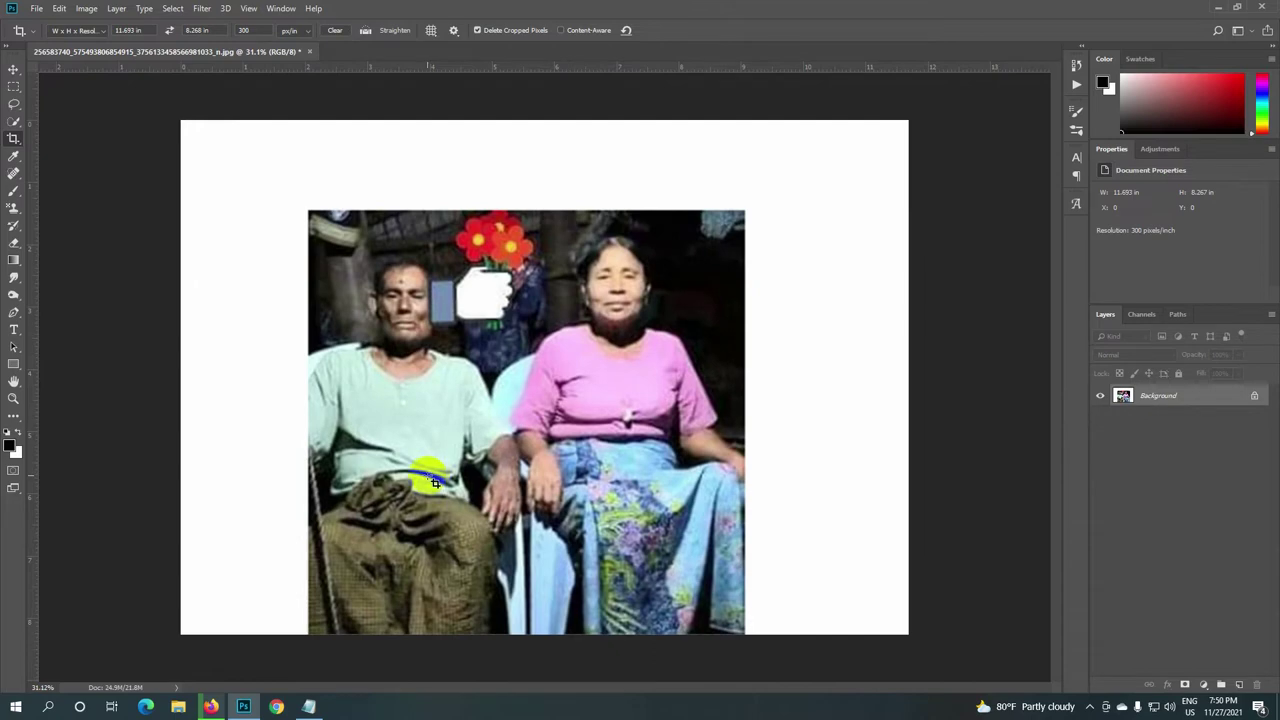
click(622, 90)
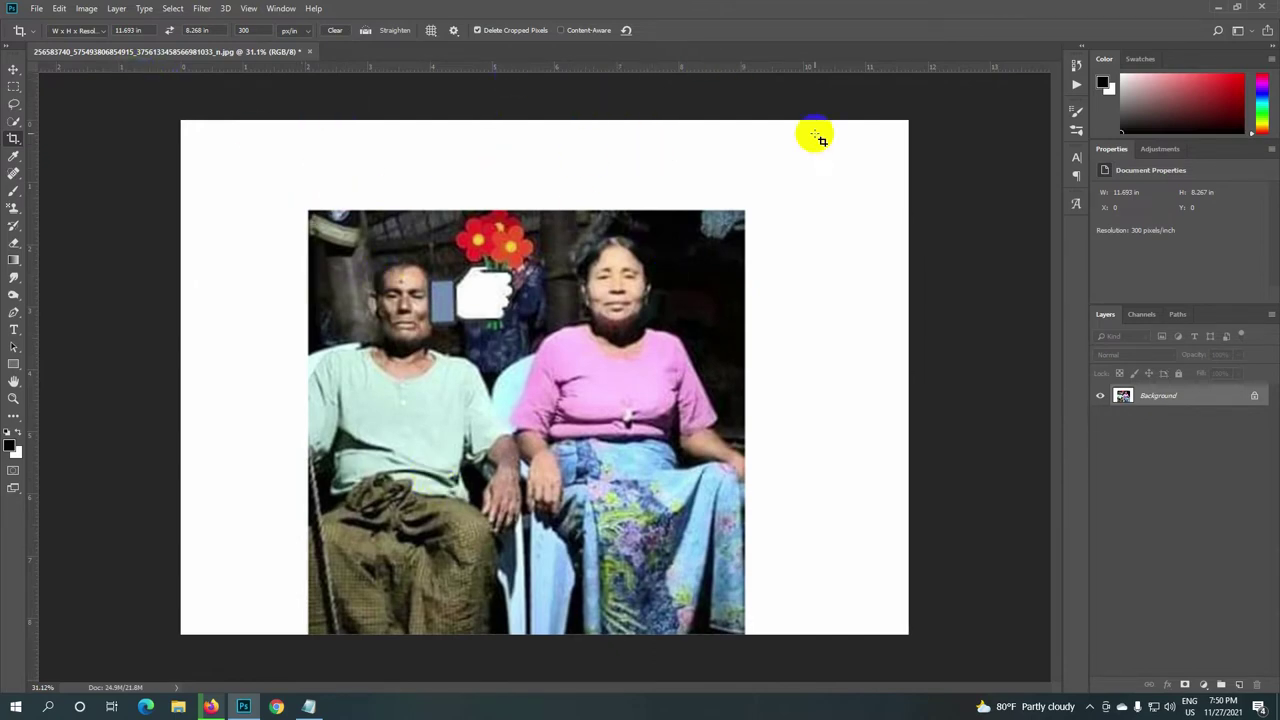
click(87, 12)
mouse_move(105, 48)
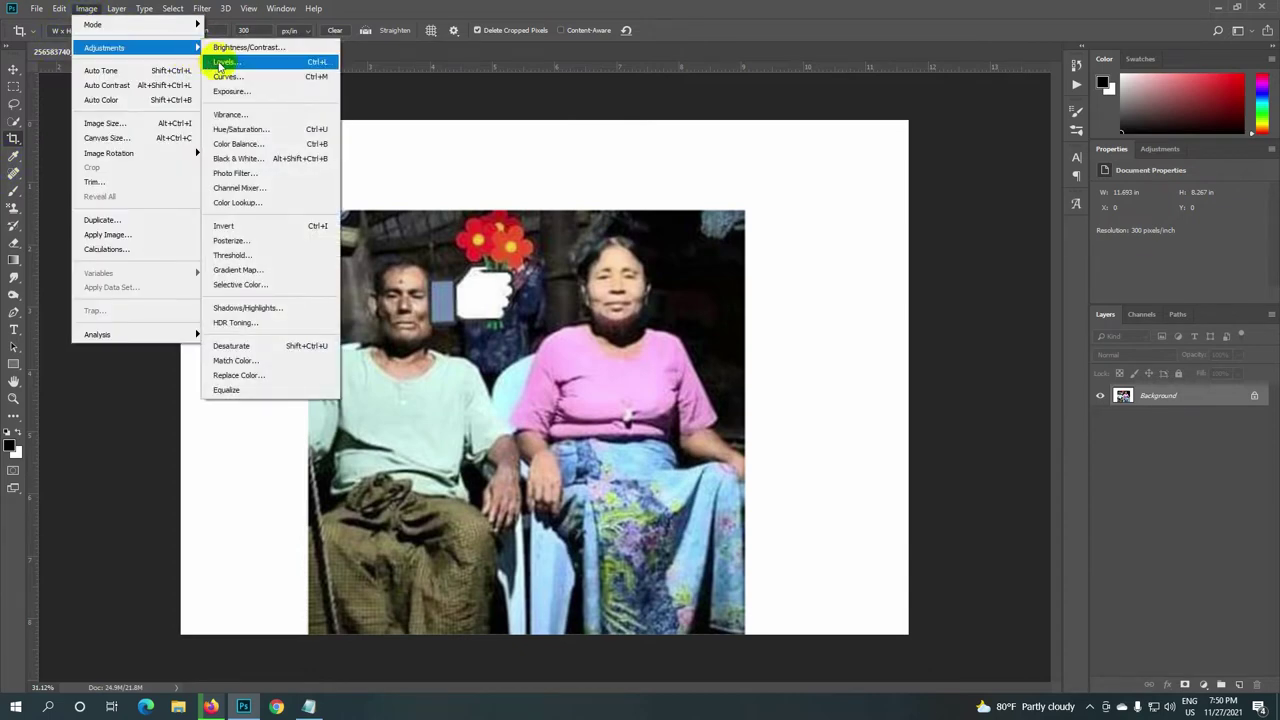
click(221, 63)
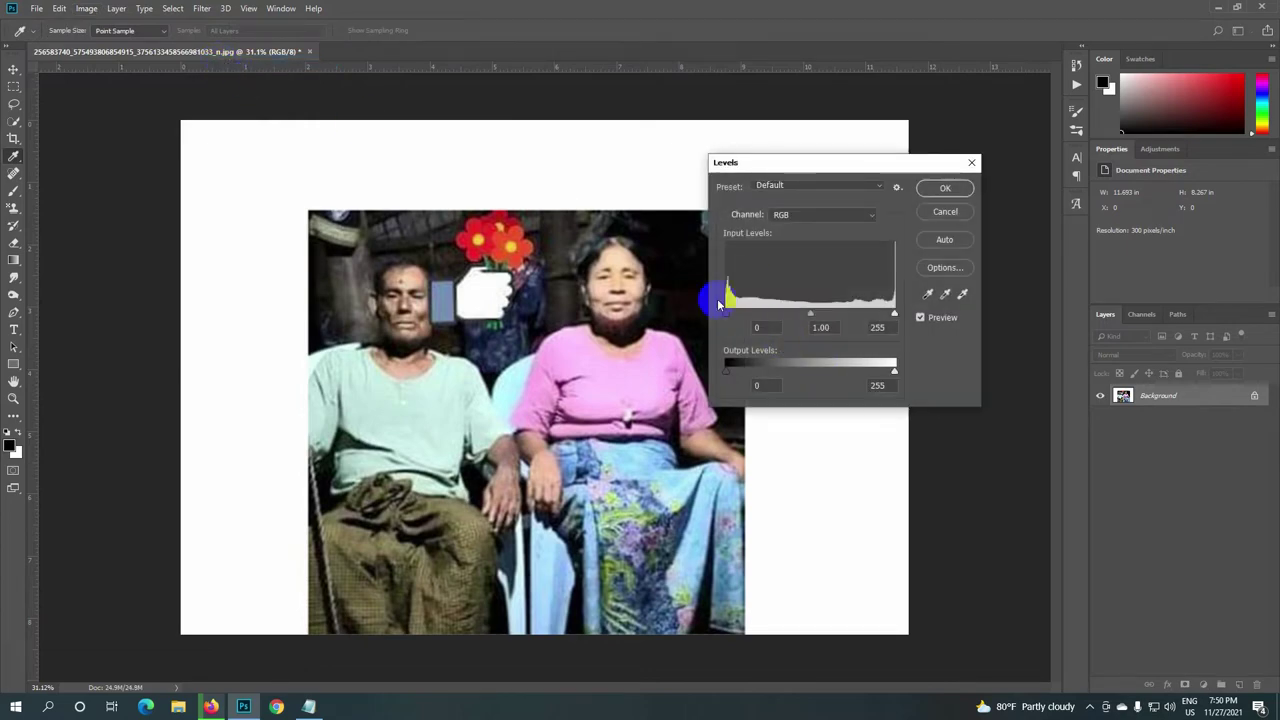
drag(825, 170, 882, 123)
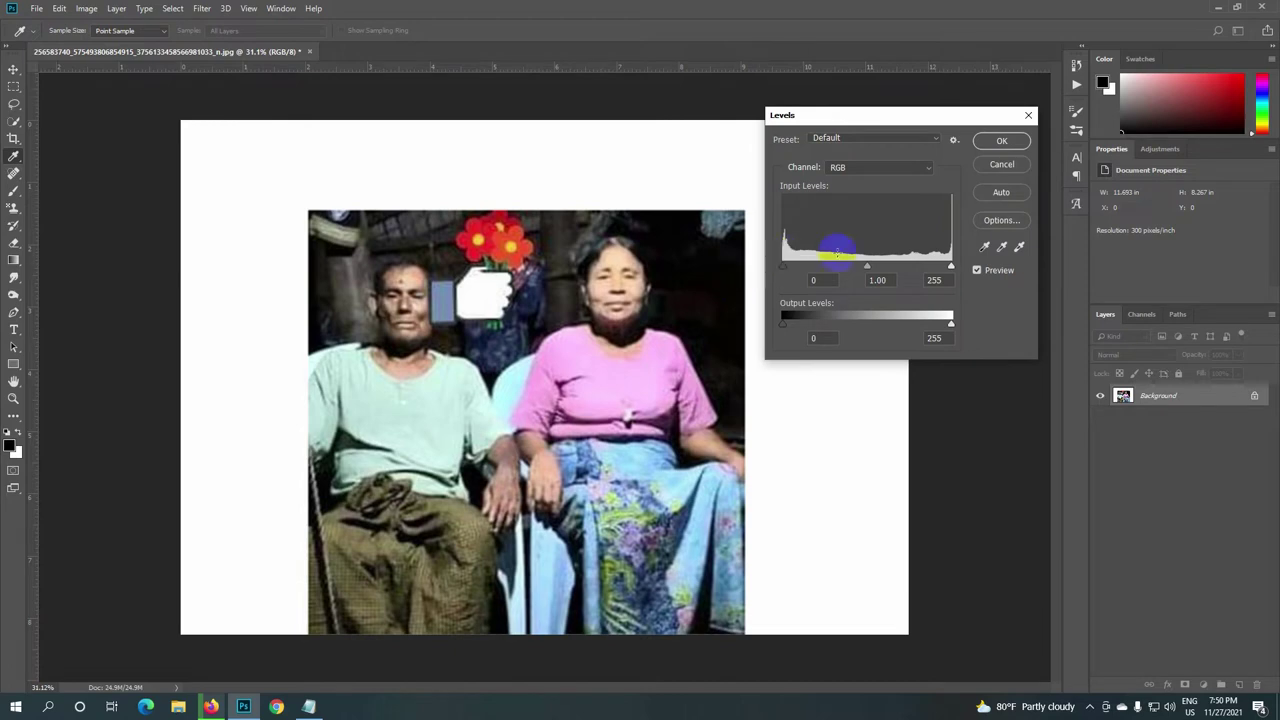
click(1002, 141)
key(c)
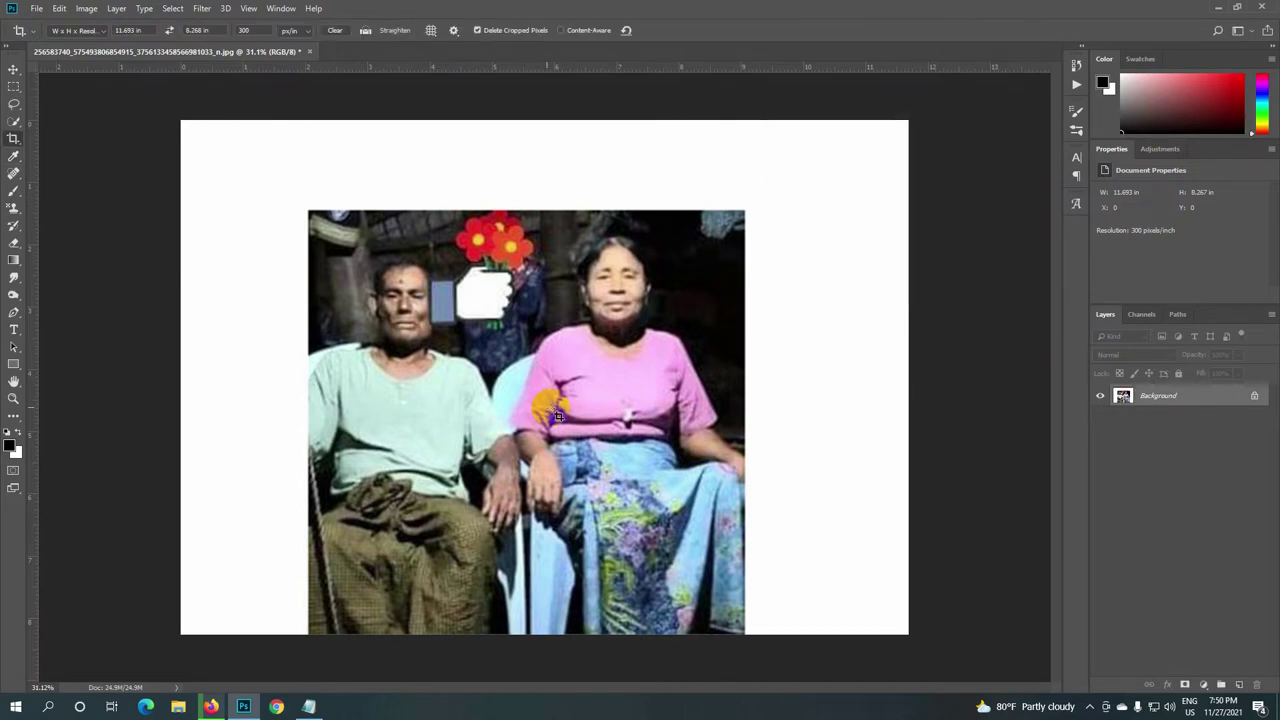
scroll(518, 393, down, 2)
scroll(518, 393, up, 4)
scroll(518, 393, down, 1)
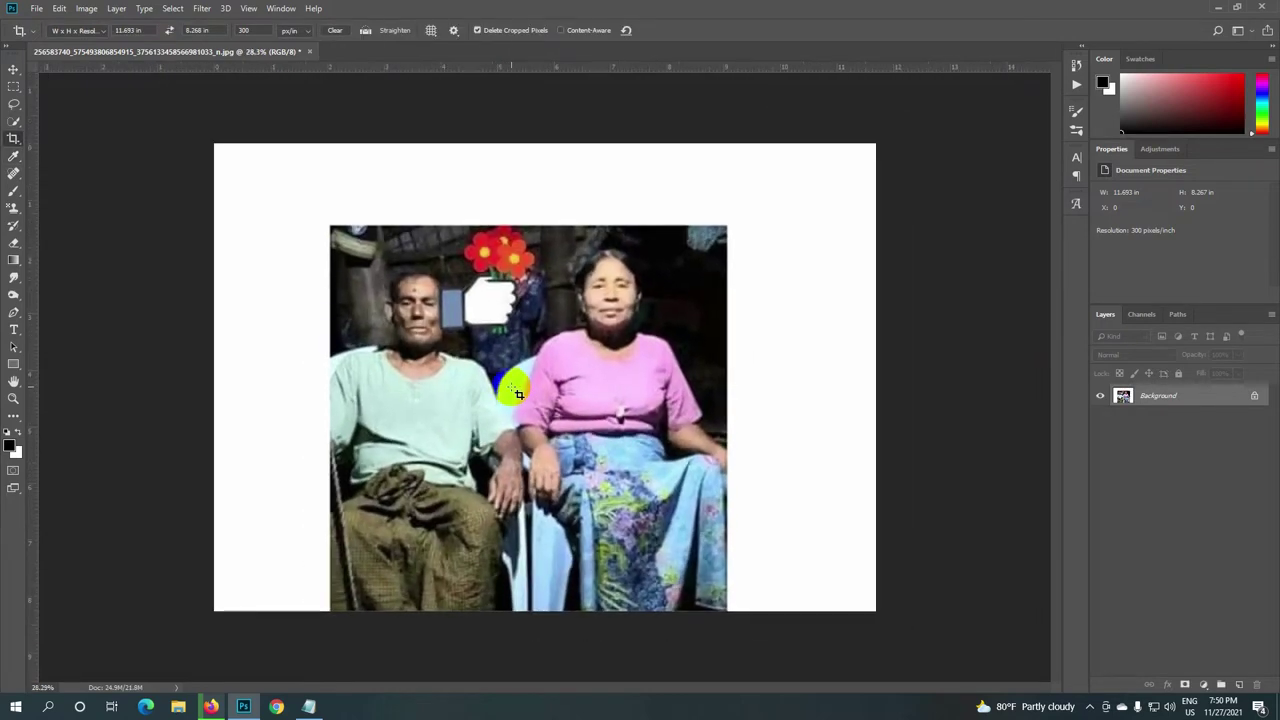
Step: With the Pen tool, start the man's outline along the photo's bottom and left edges
scroll(518, 393, down, 1)
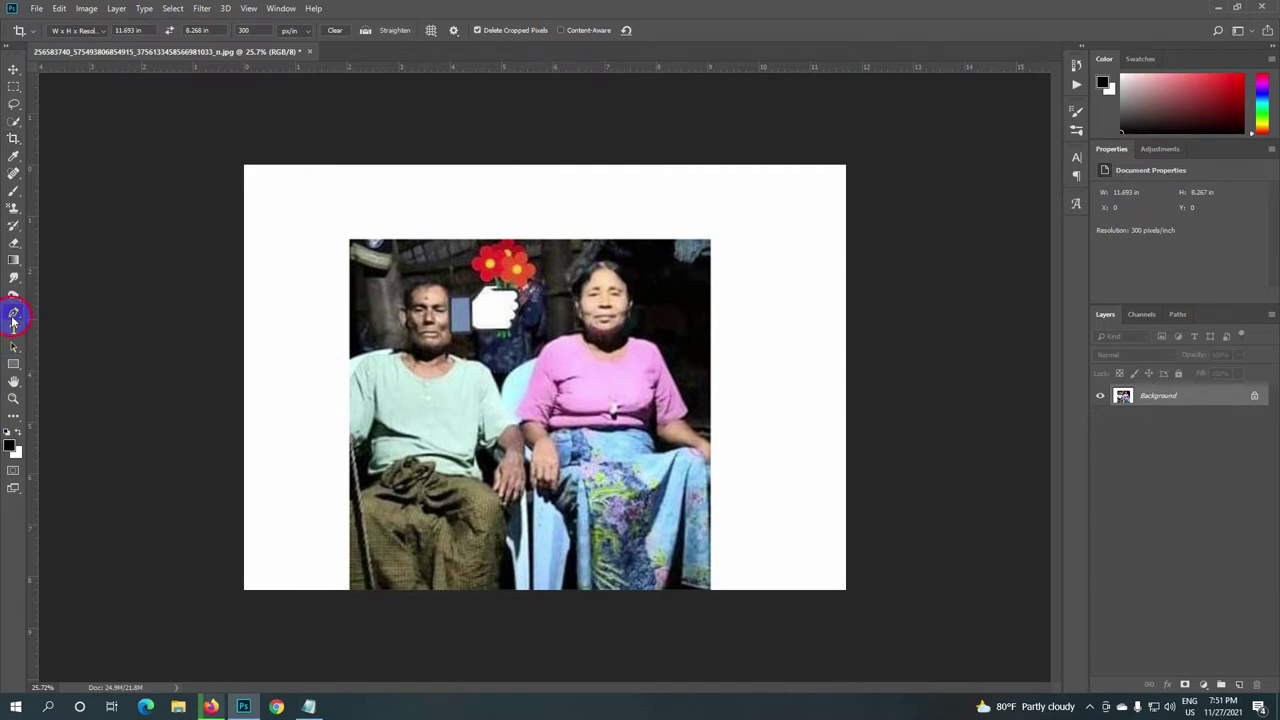
click(13, 316)
scroll(496, 648, up, 1)
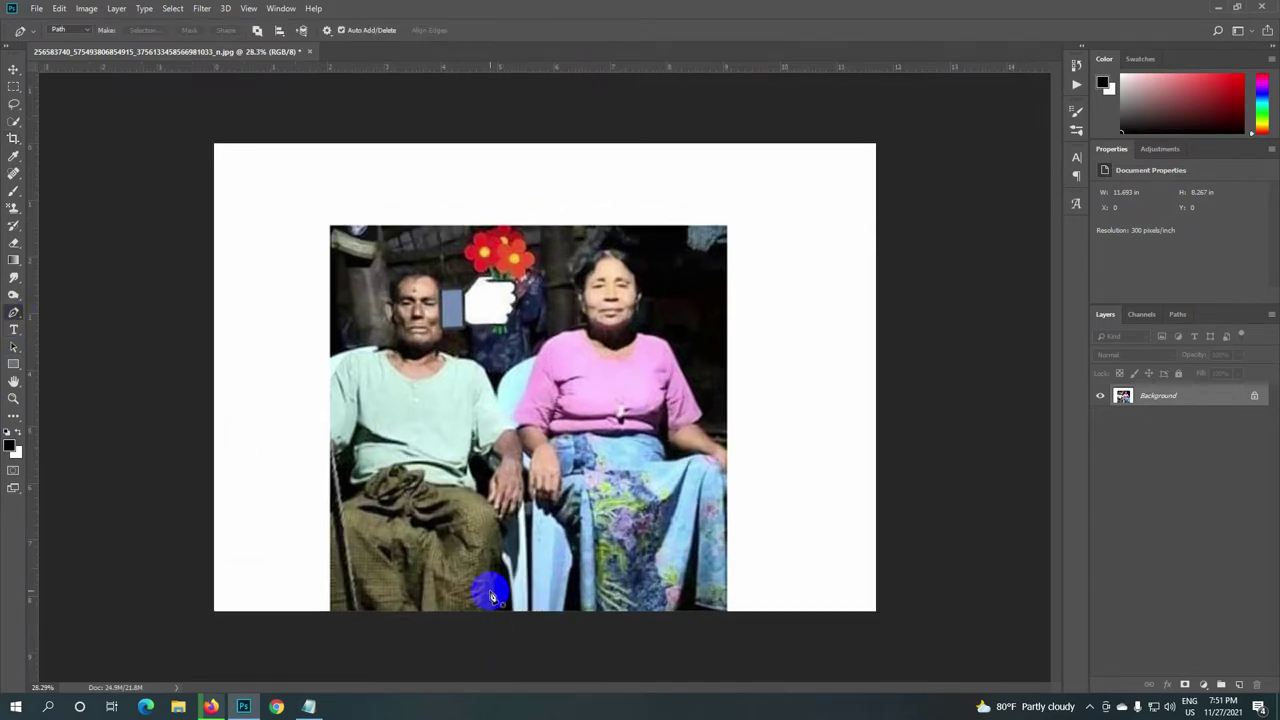
scroll(535, 560, down, 3)
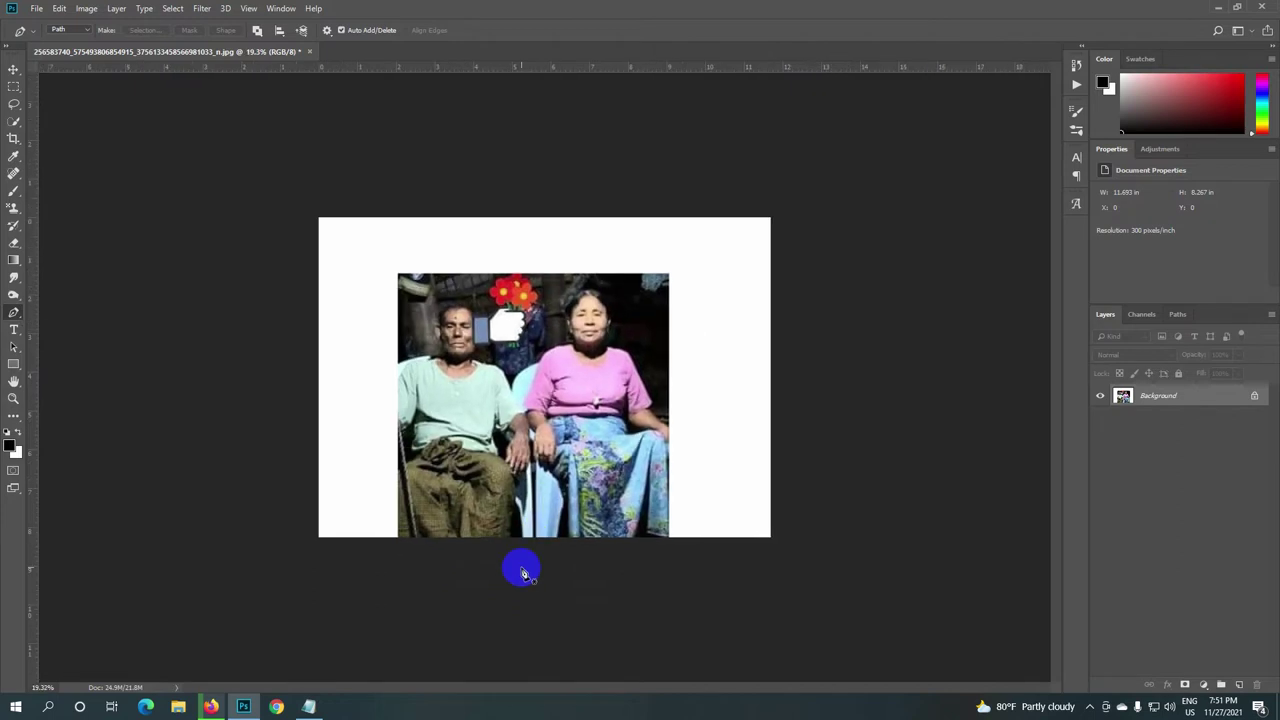
scroll(450, 548, up, 1)
scroll(446, 549, up, 1)
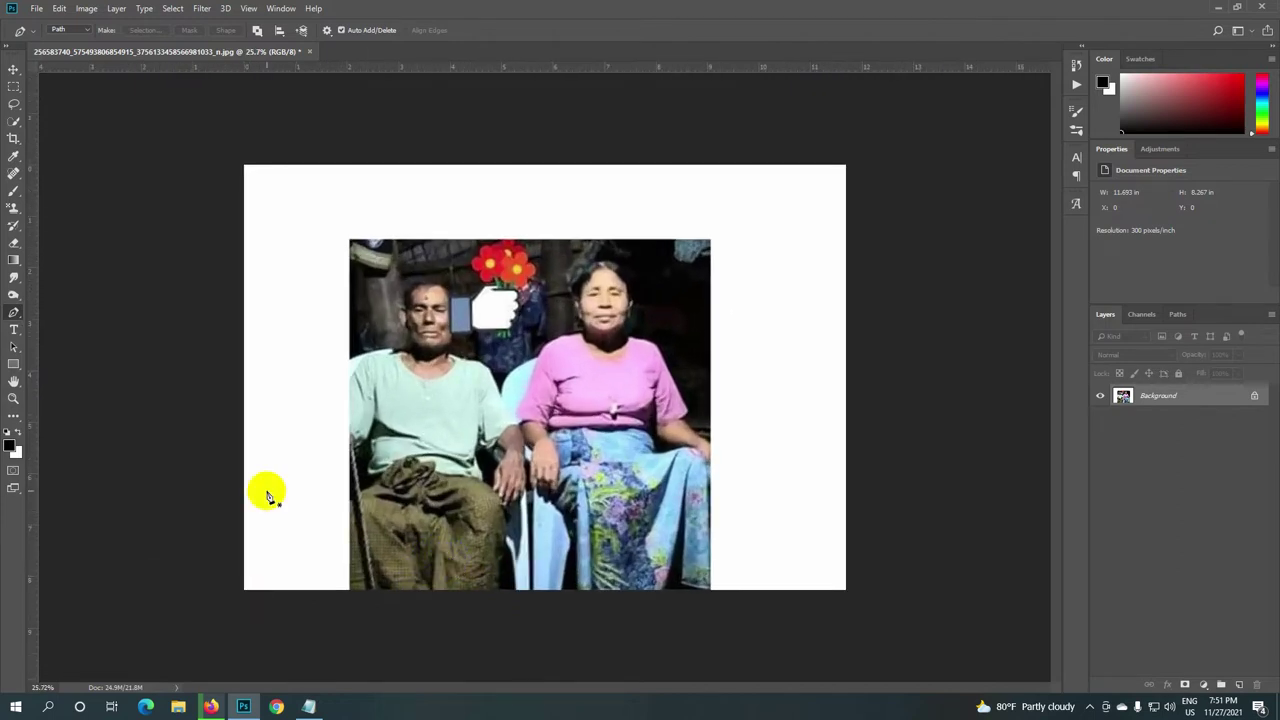
click(499, 592)
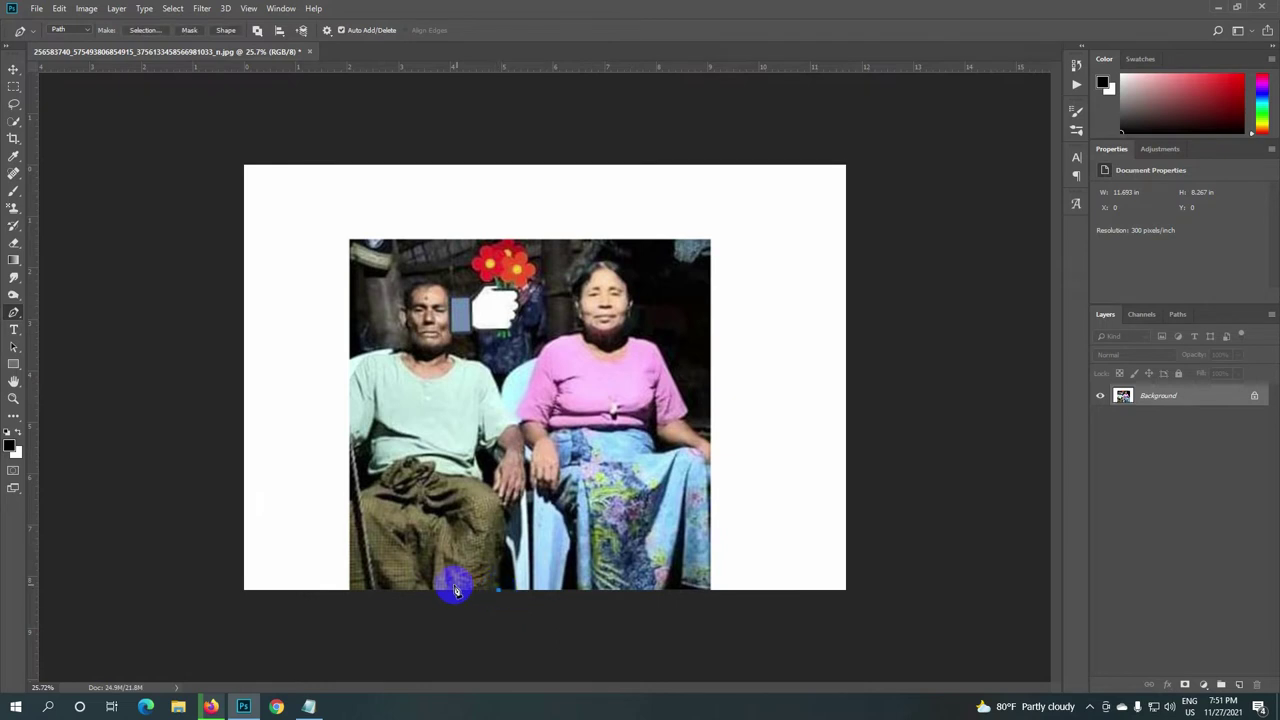
click(352, 592)
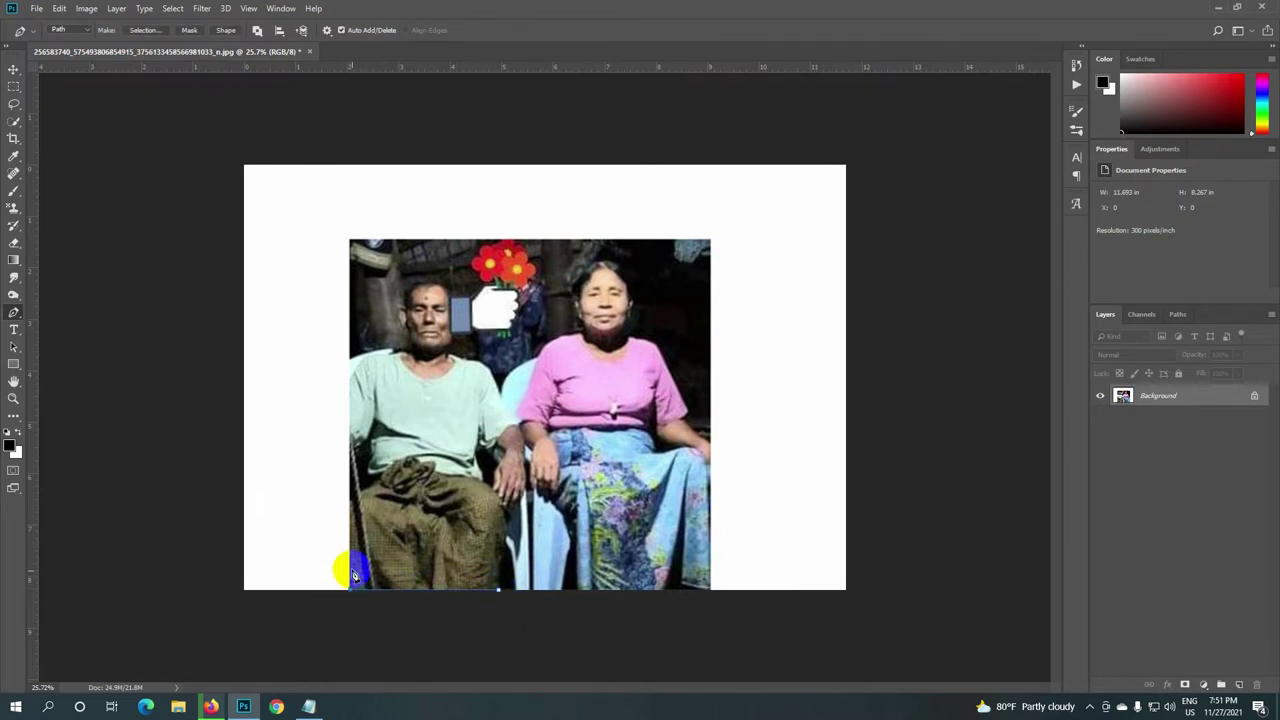
click(350, 382)
scroll(352, 380, up, 1)
scroll(362, 385, down, 1)
scroll(364, 390, down, 1)
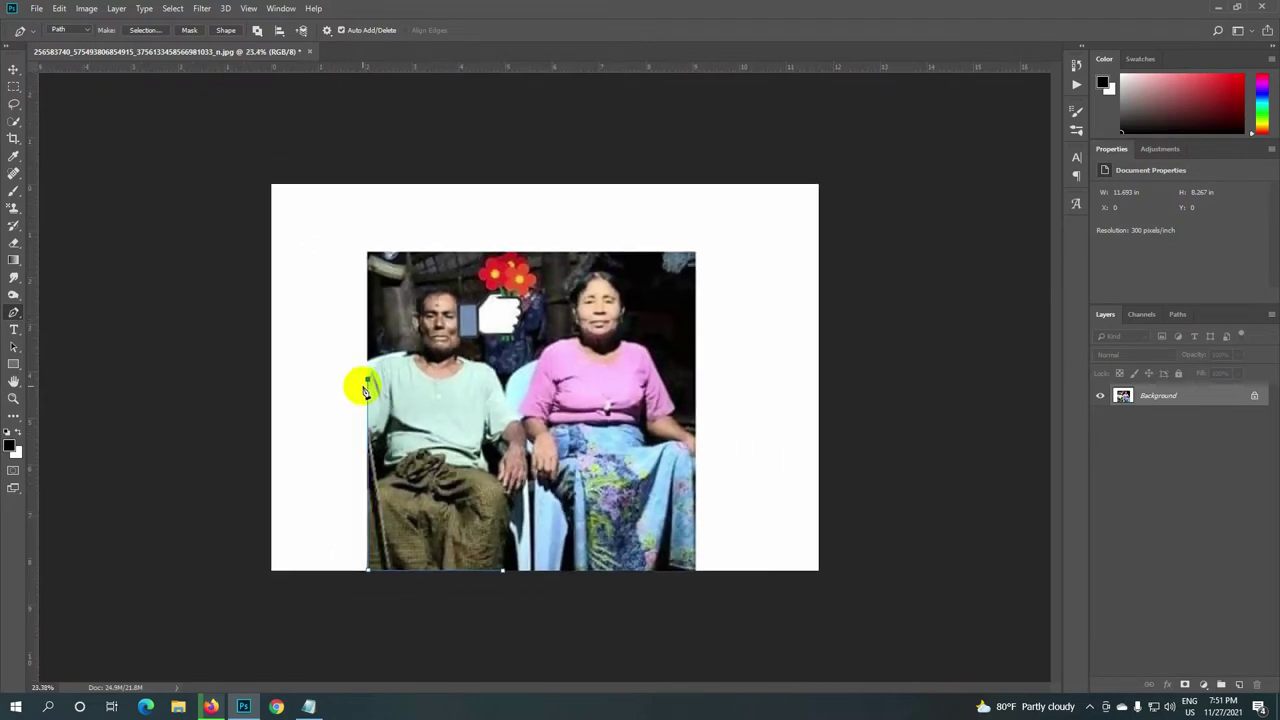
scroll(384, 368, up, 1)
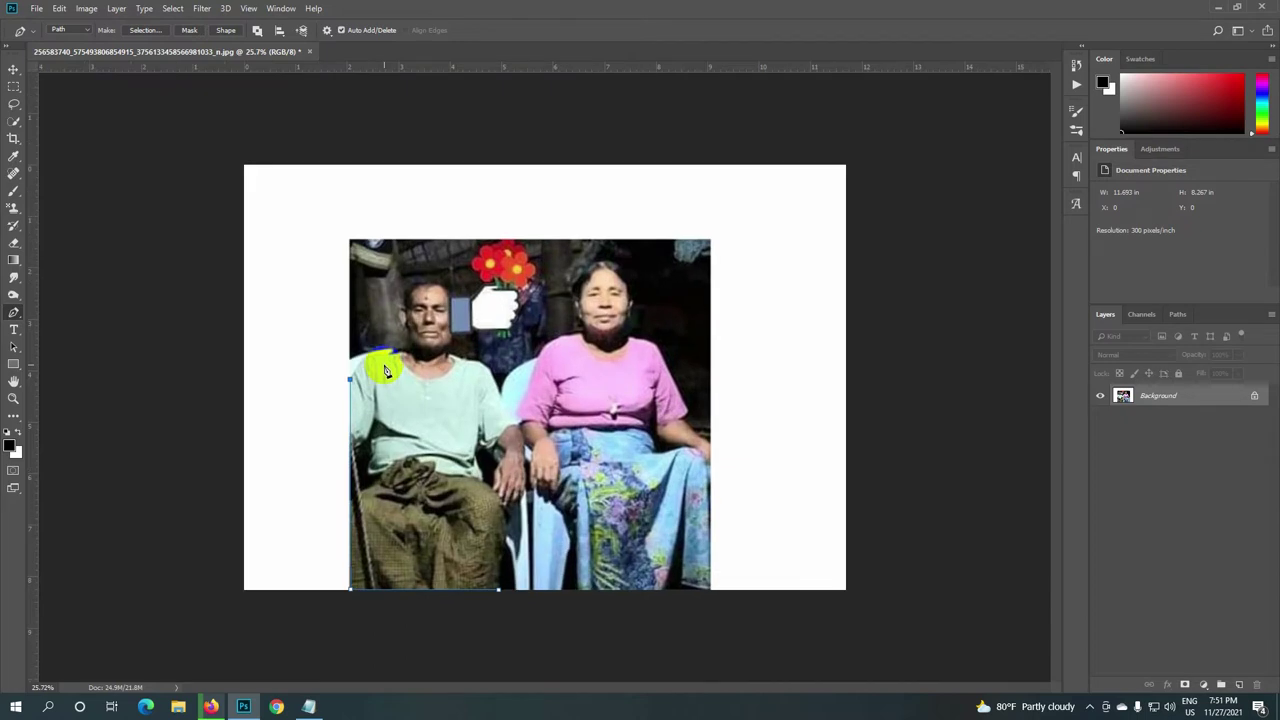
Step: Trace the outline up the man's shoulder and neck and curve it over his head
click(380, 350)
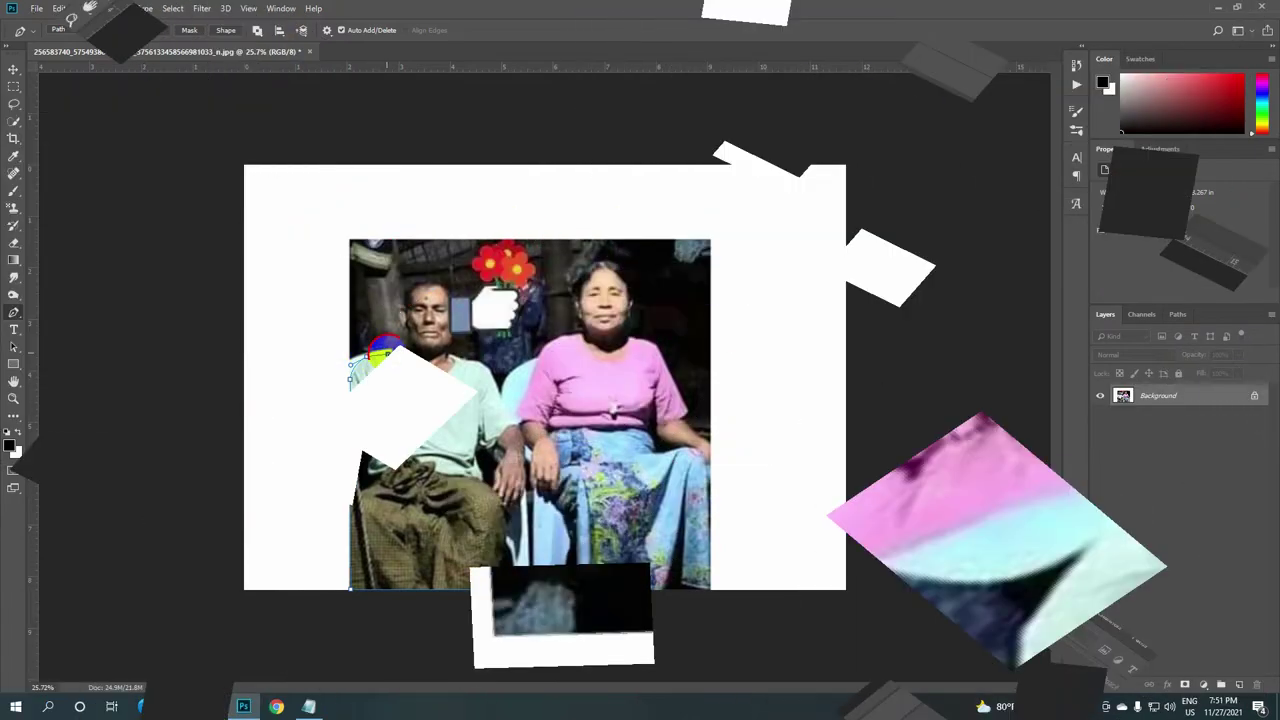
click(398, 358)
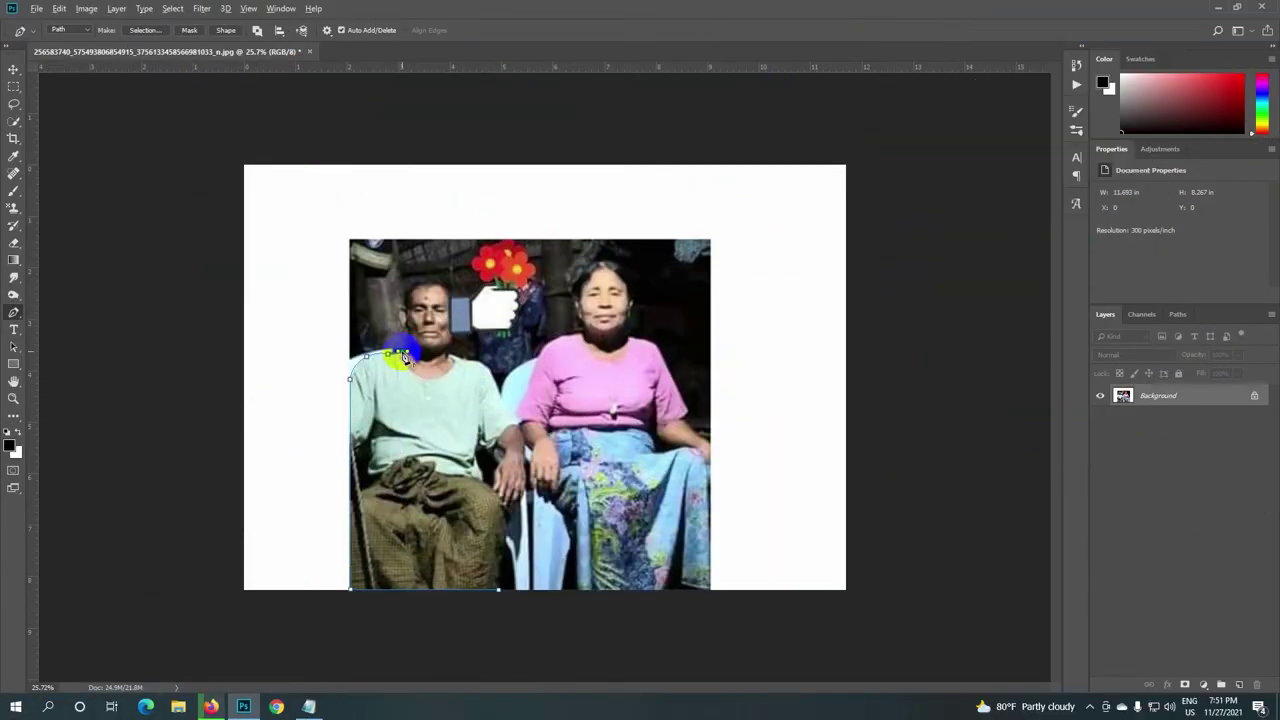
key(ctrl+plus)
click(366, 344)
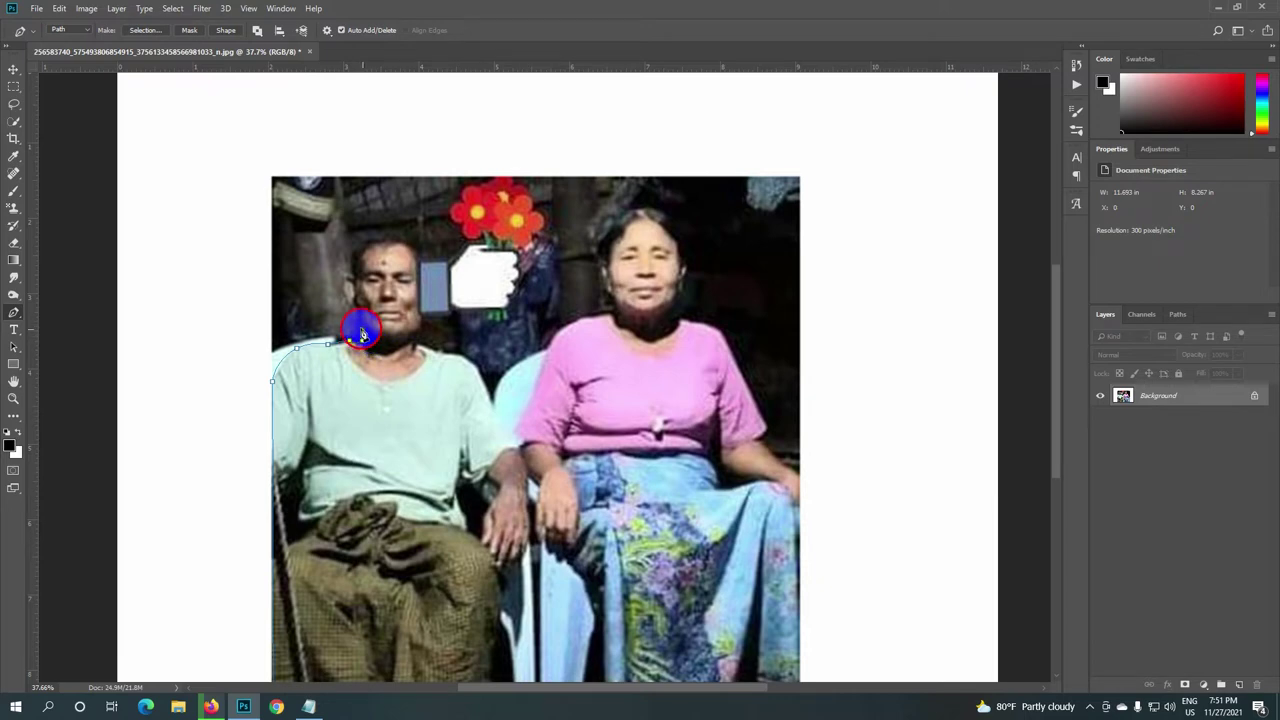
drag(365, 338, 348, 283)
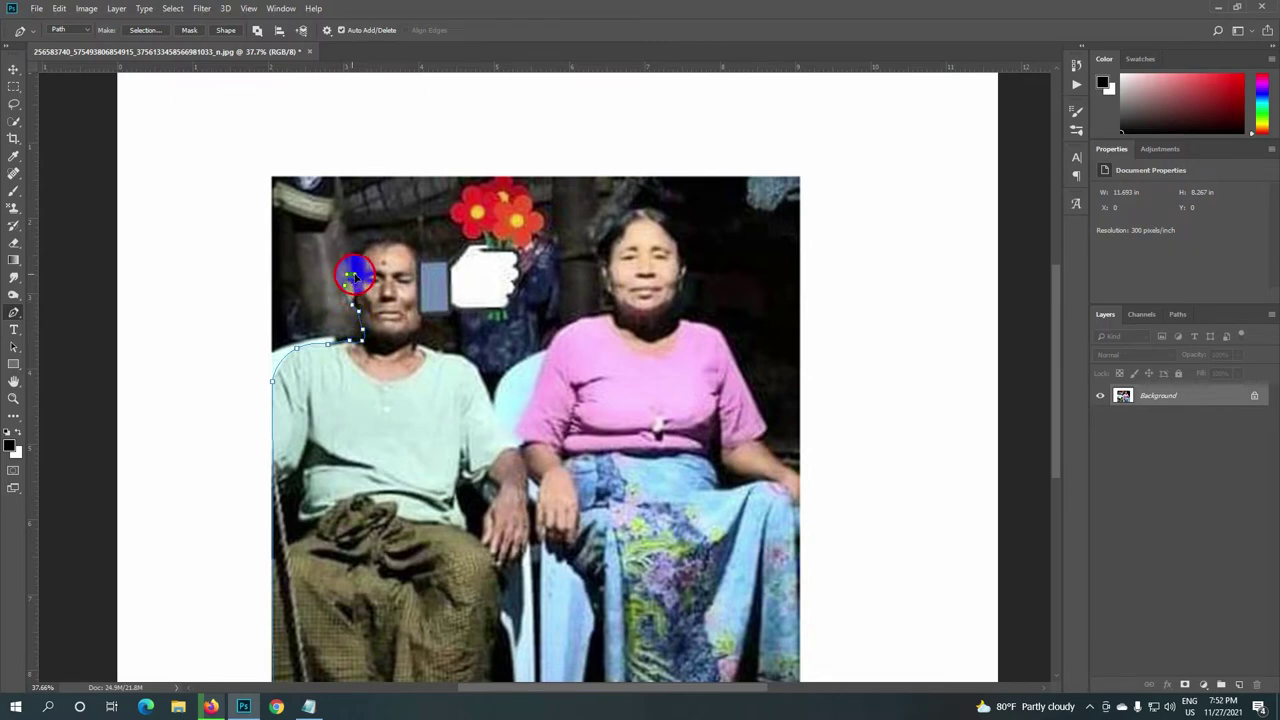
click(369, 242)
drag(369, 242, 413, 240)
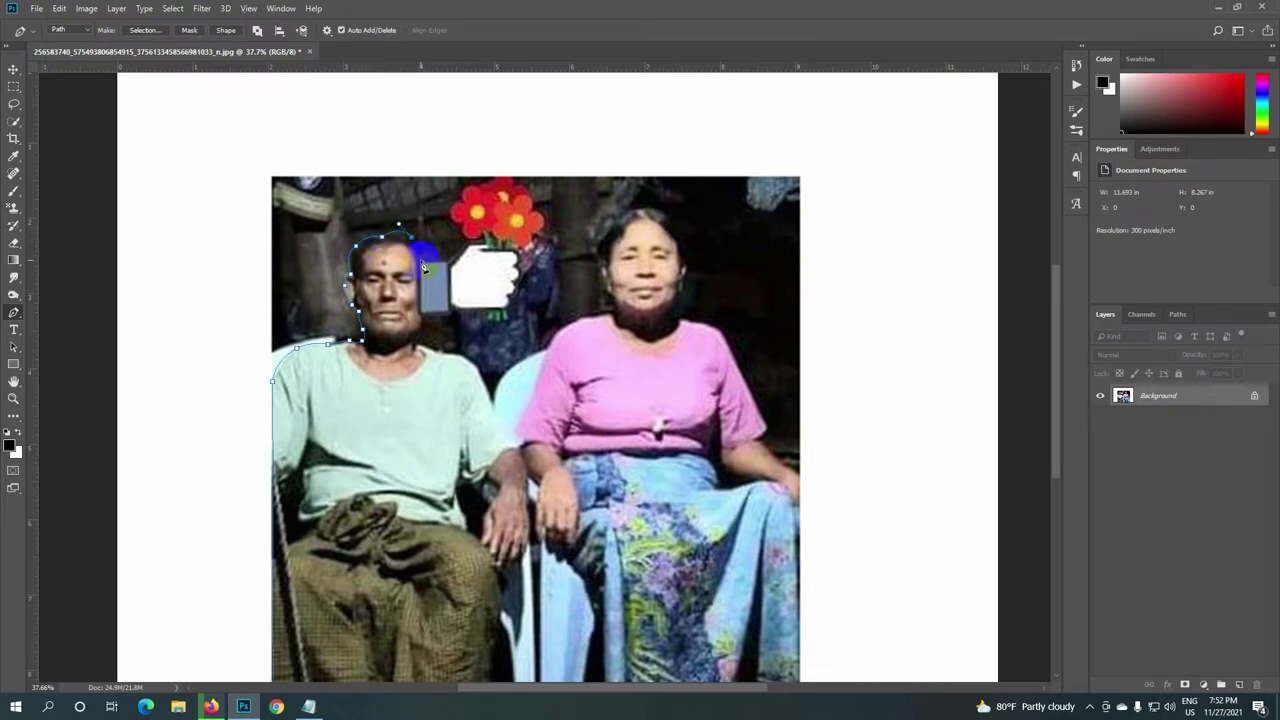
drag(413, 240, 424, 270)
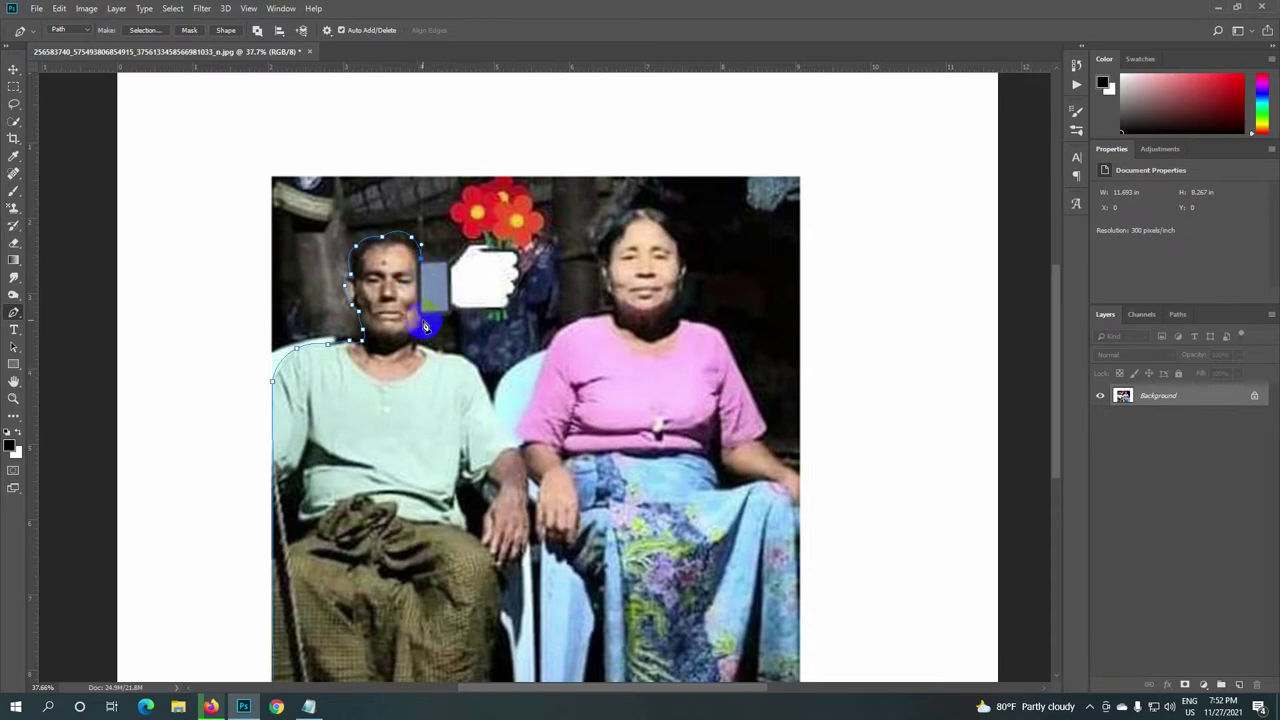
Step: Continue the outline down his shoulder, arm, hand and trousers to close the path
click(414, 356)
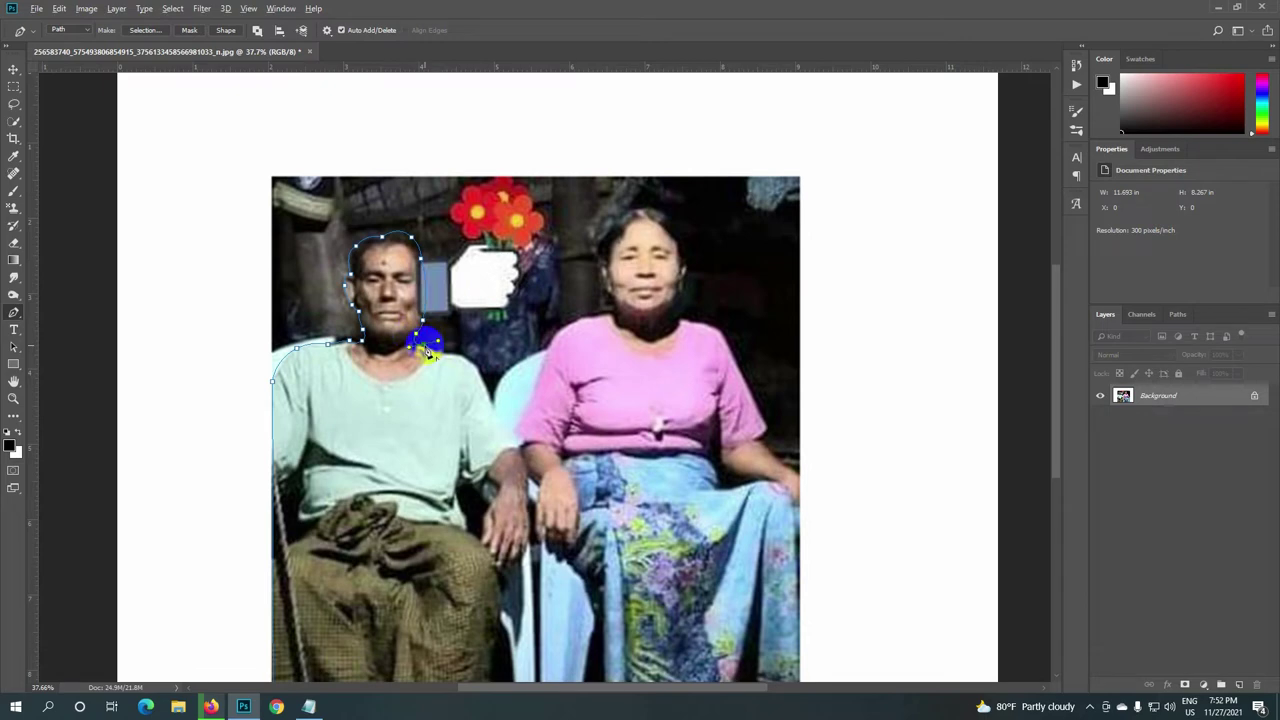
click(462, 358)
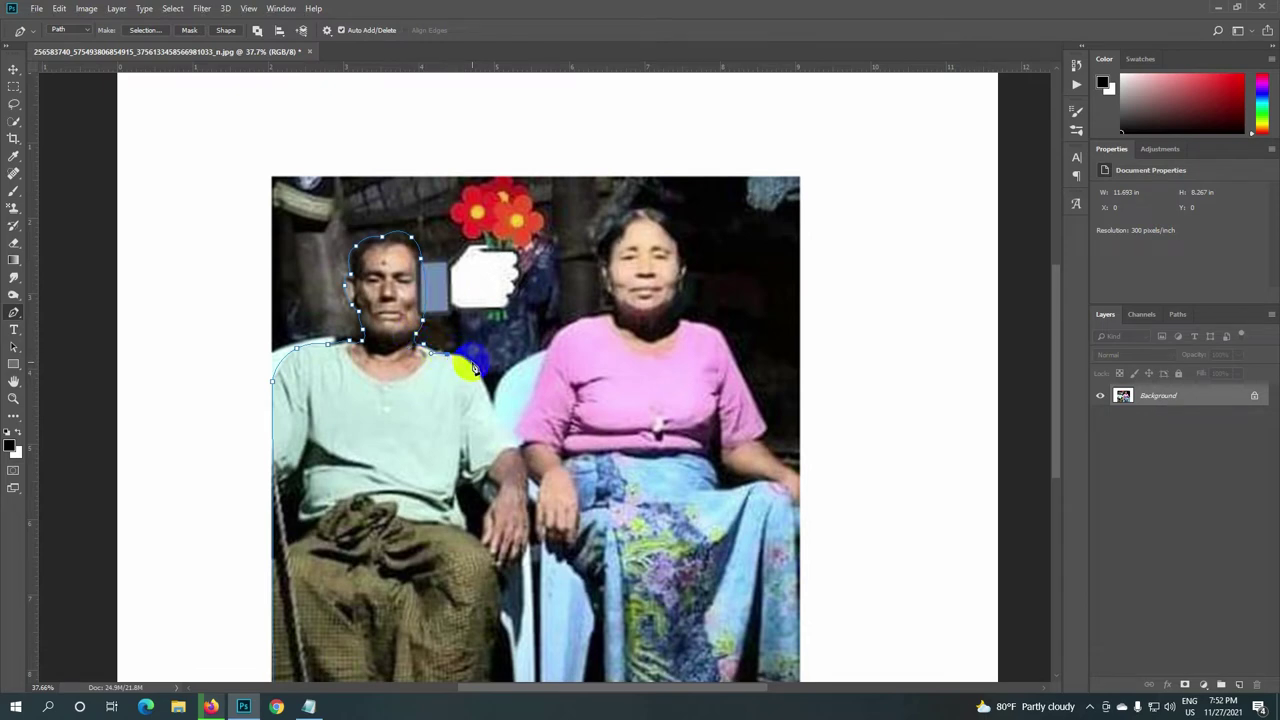
click(492, 405)
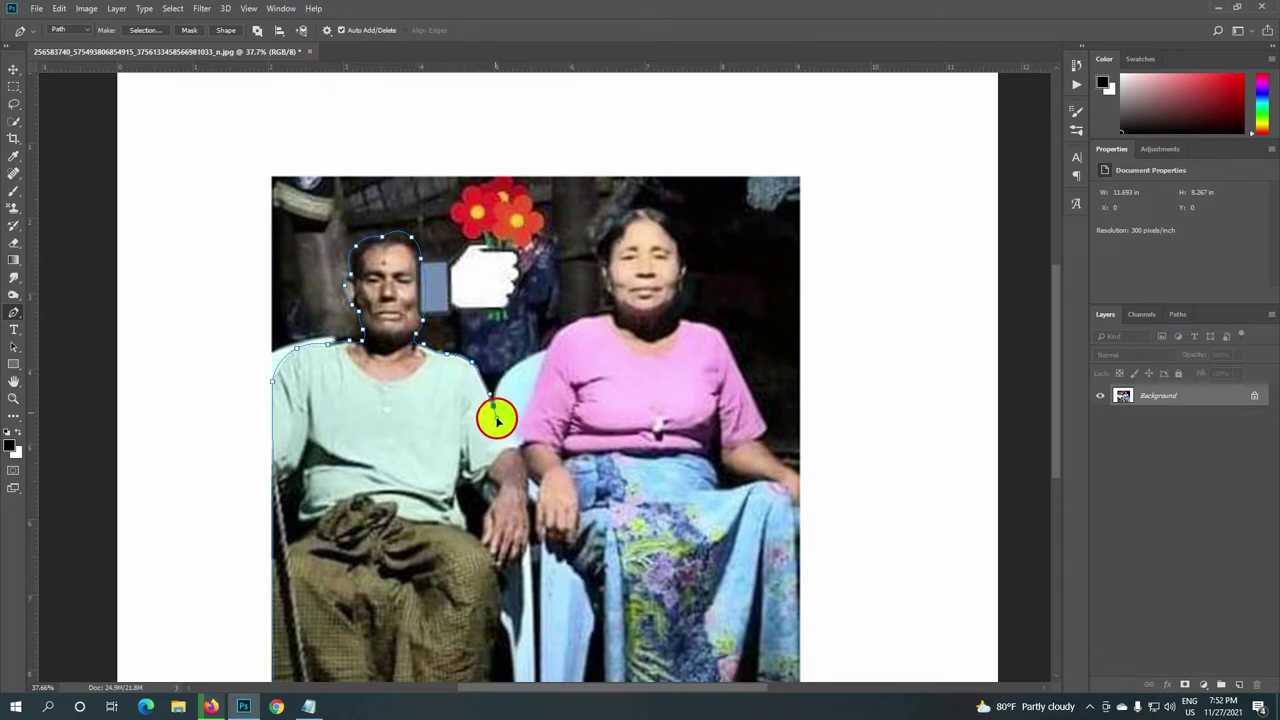
click(513, 440)
click(531, 522)
drag(530, 541, 524, 560)
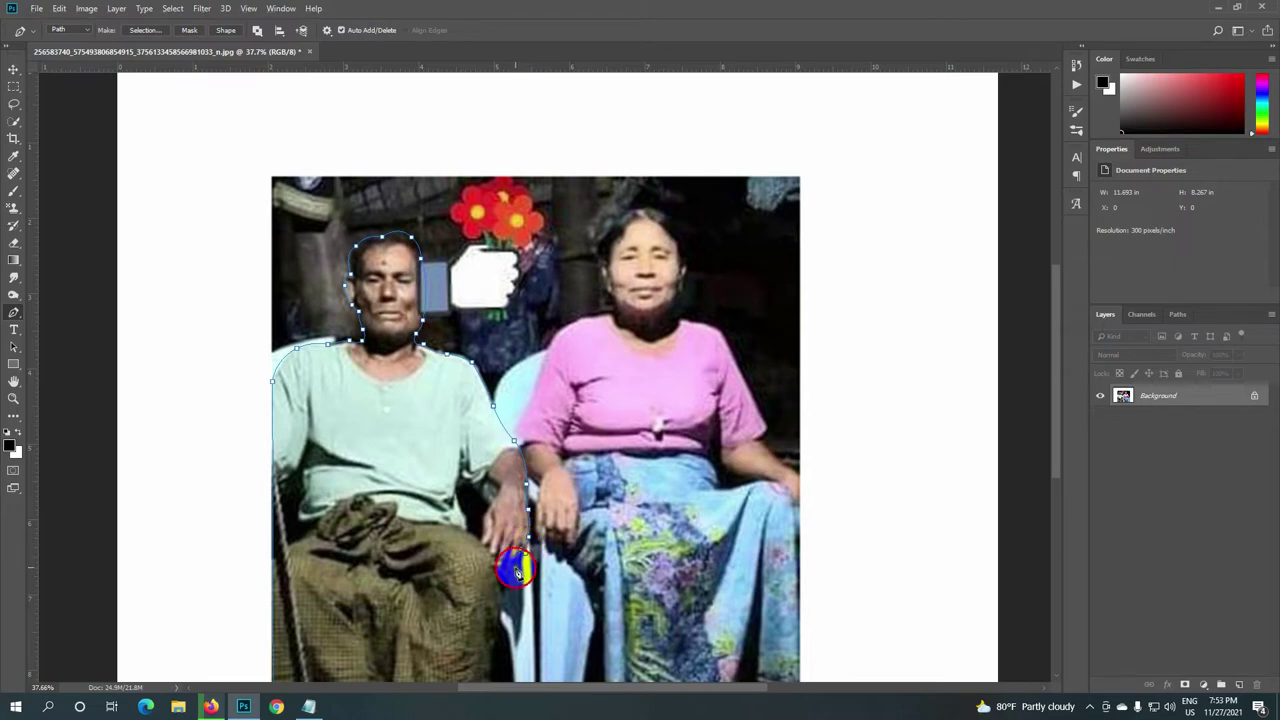
click(495, 575)
drag(498, 578, 486, 685)
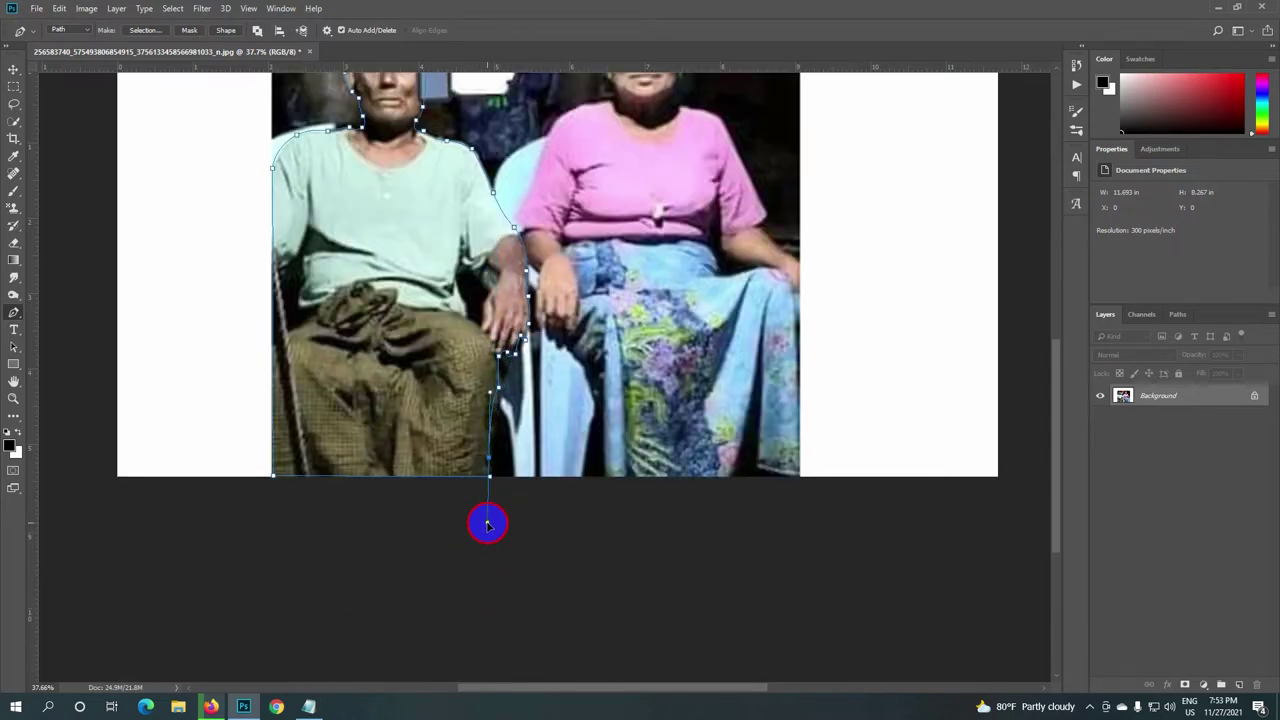
drag(486, 685, 491, 483)
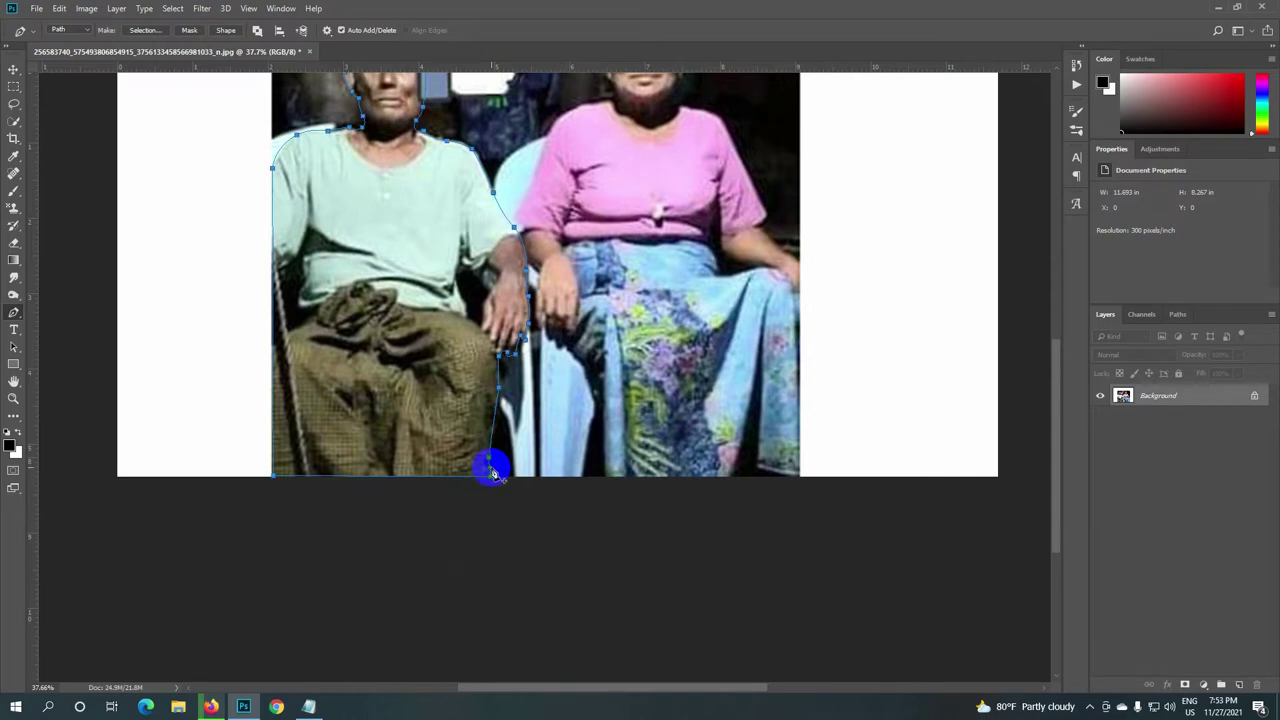
scroll(495, 472, down, 1)
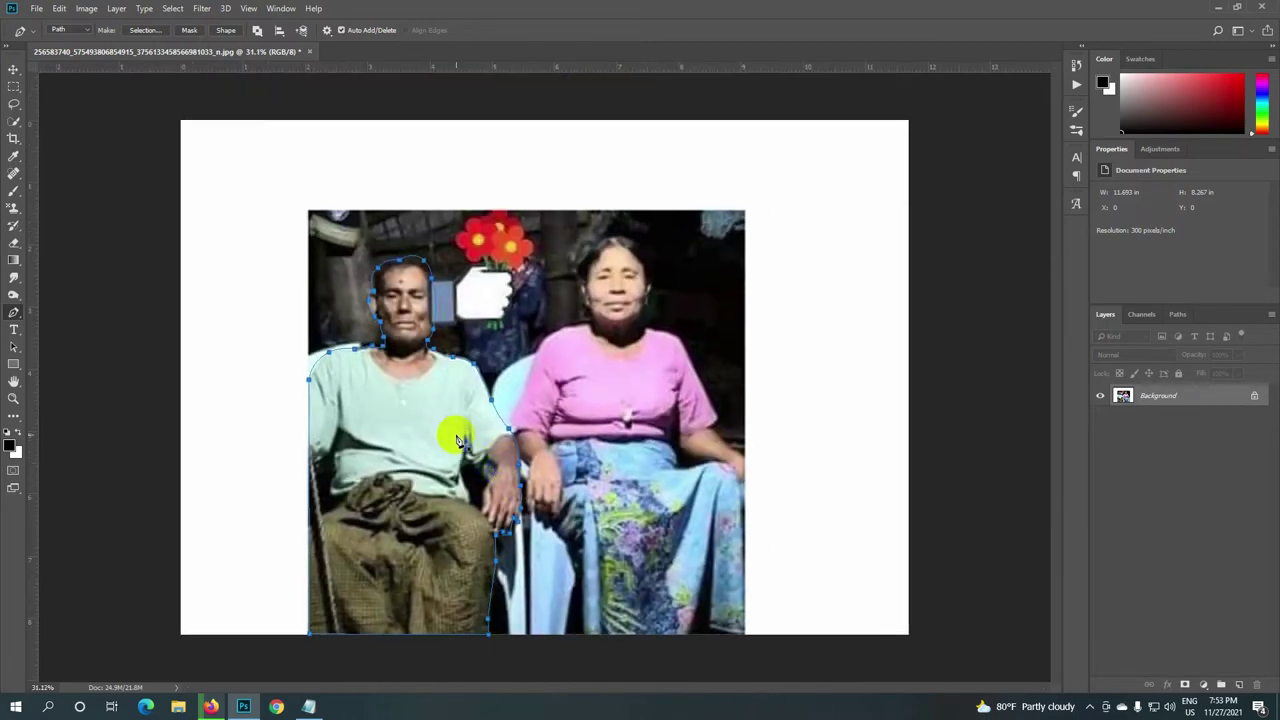
click(432, 340)
Step: Turn the man's path into a selection, copy him to Layer 1, and hide the Background
right_click(432, 340)
click(477, 414)
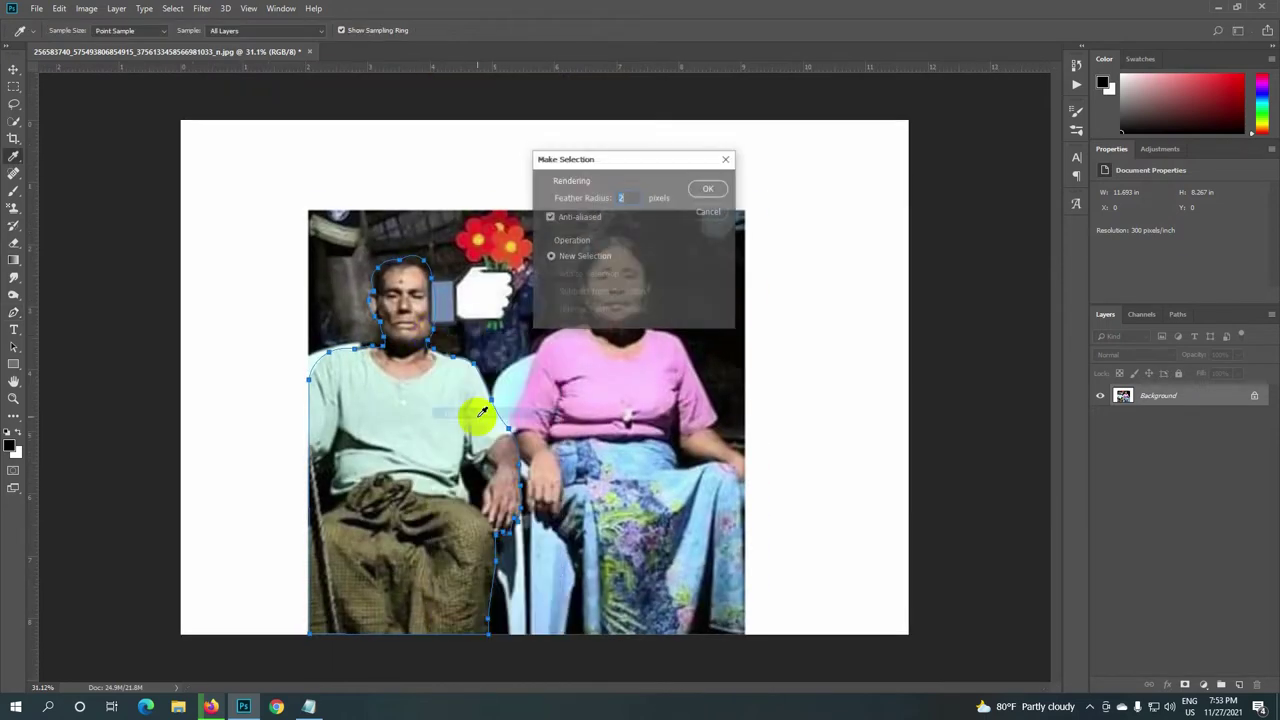
click(705, 188)
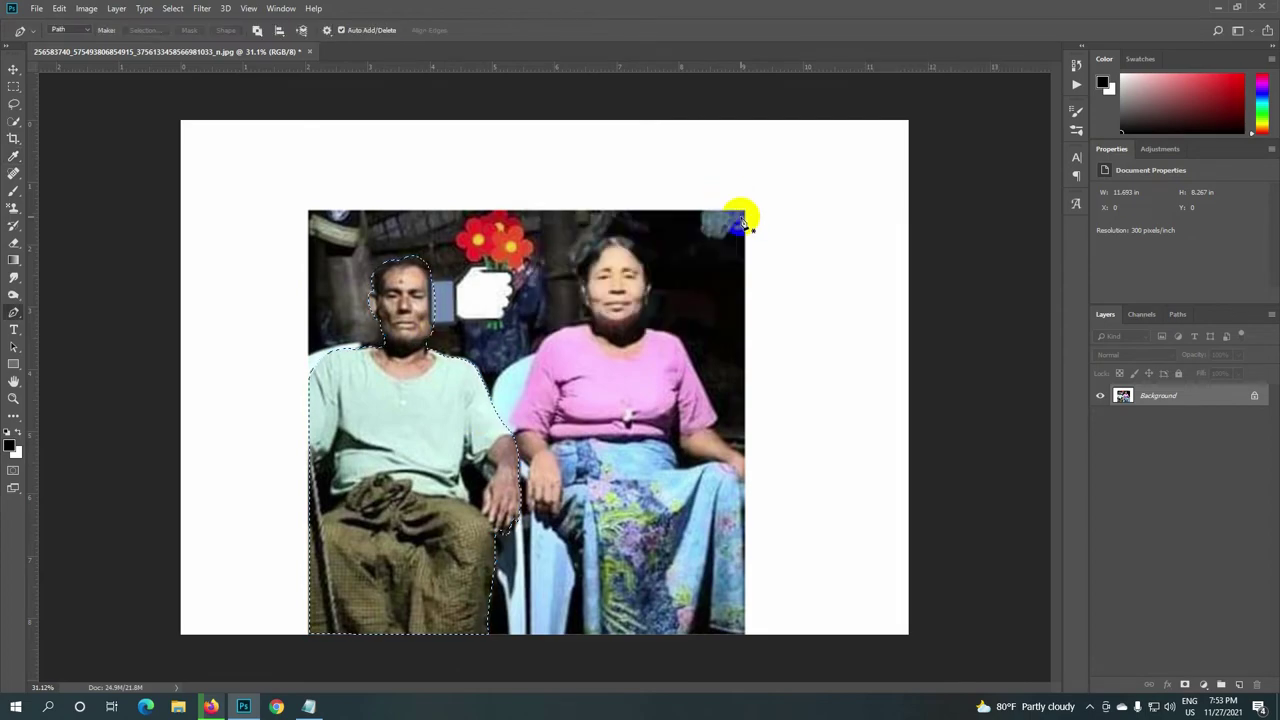
key(ctrl+j)
click(1100, 418)
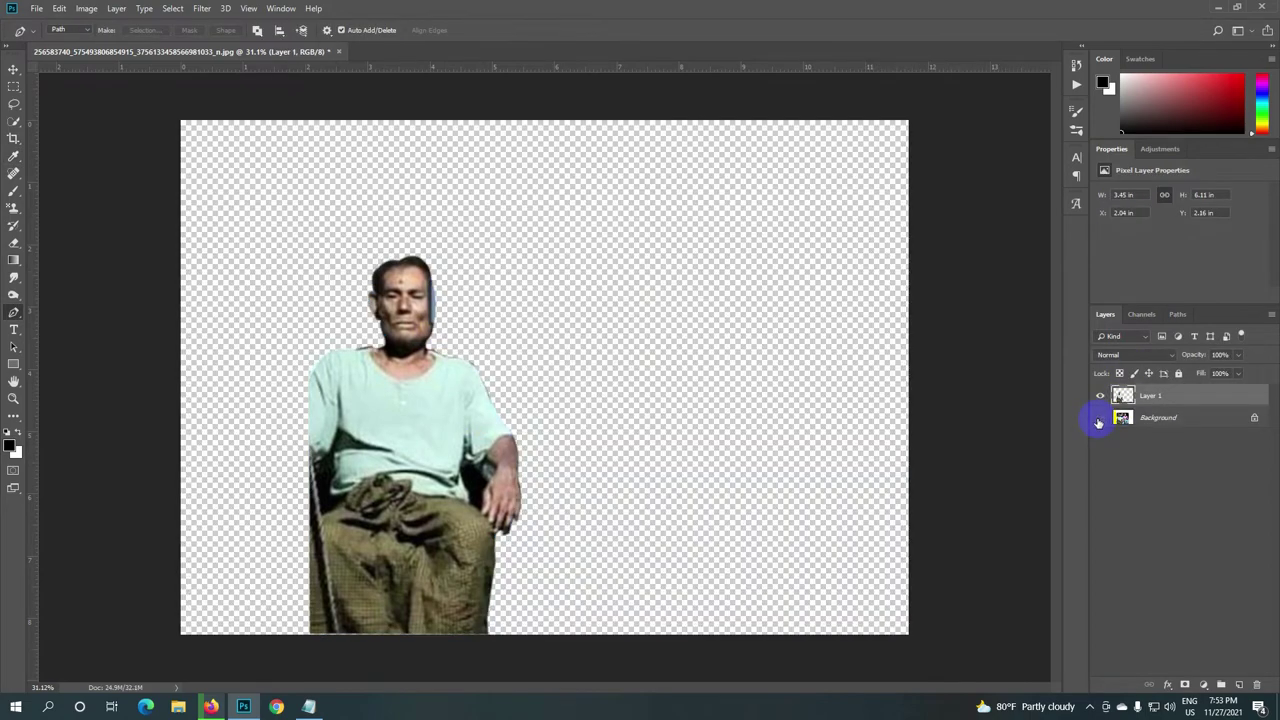
double_click(1098, 421)
Step: On Layer 1, draw a closed path around the dark gap beside the man's arm
click(1122, 397)
drag(489, 487, 480, 462)
click(482, 518)
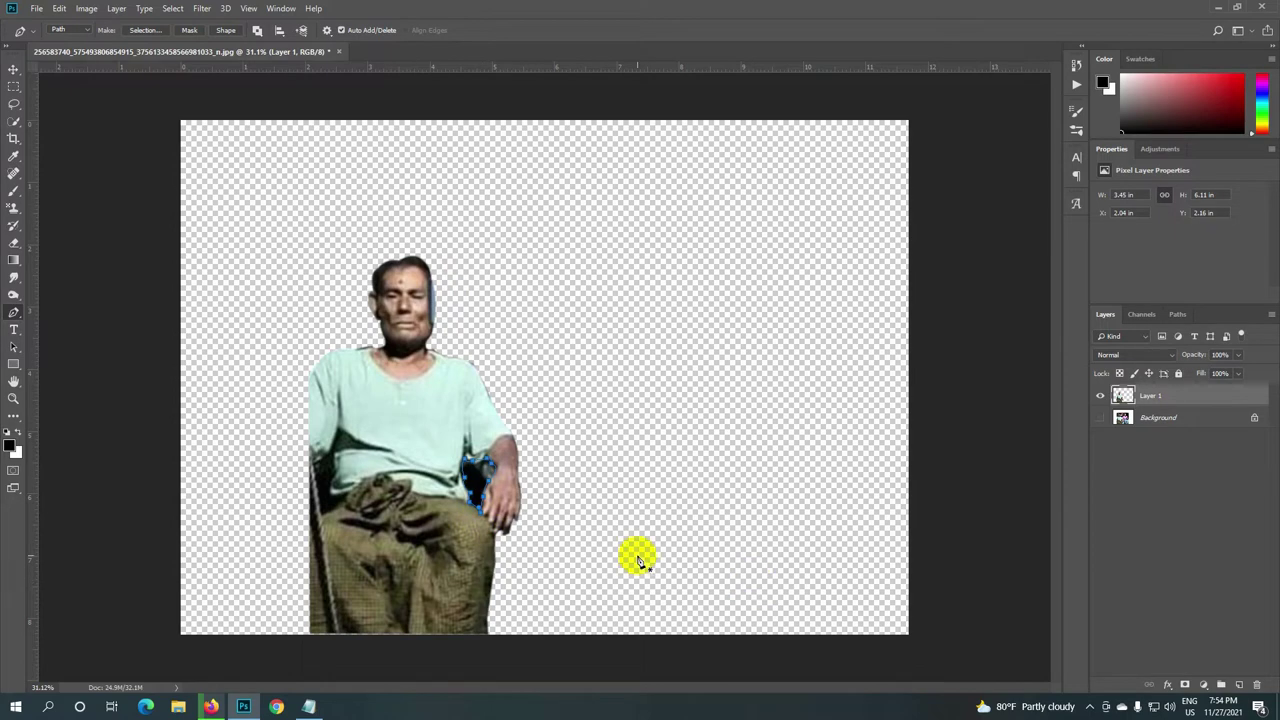
Step: Select the gap path's area on Layer 1, delete it, and make the Background visible again
right_click(476, 485)
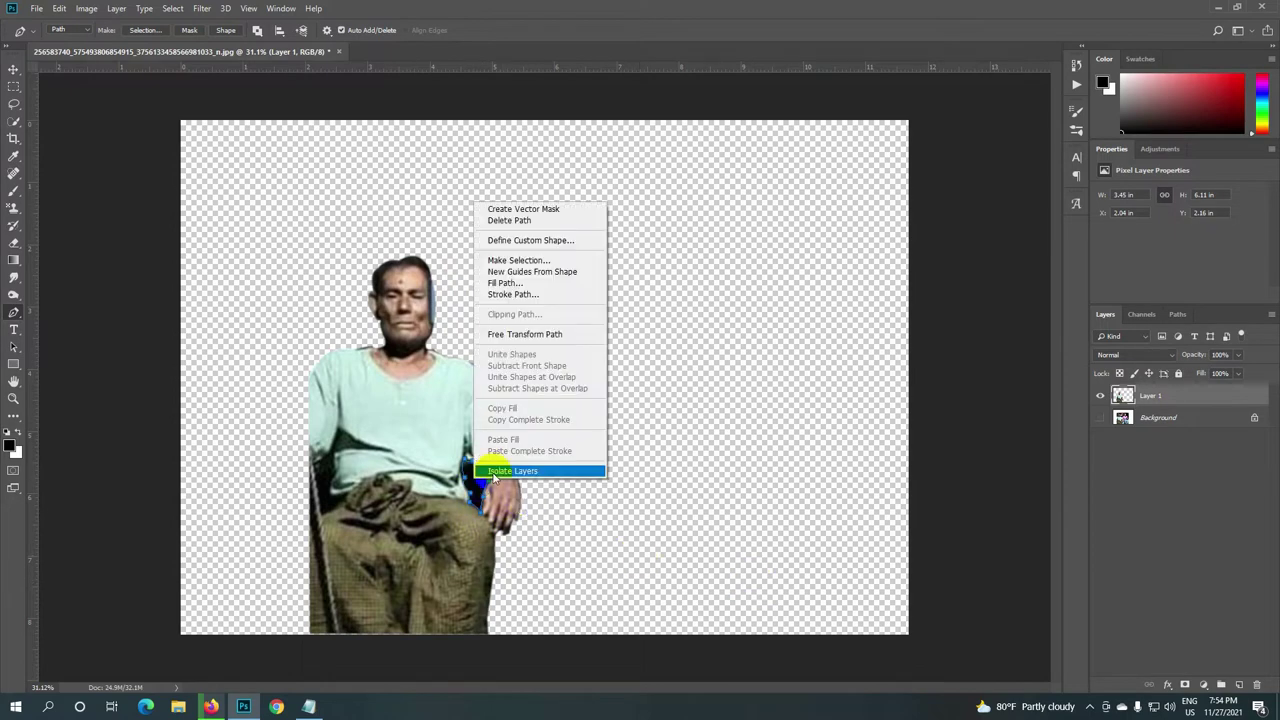
click(512, 262)
click(704, 189)
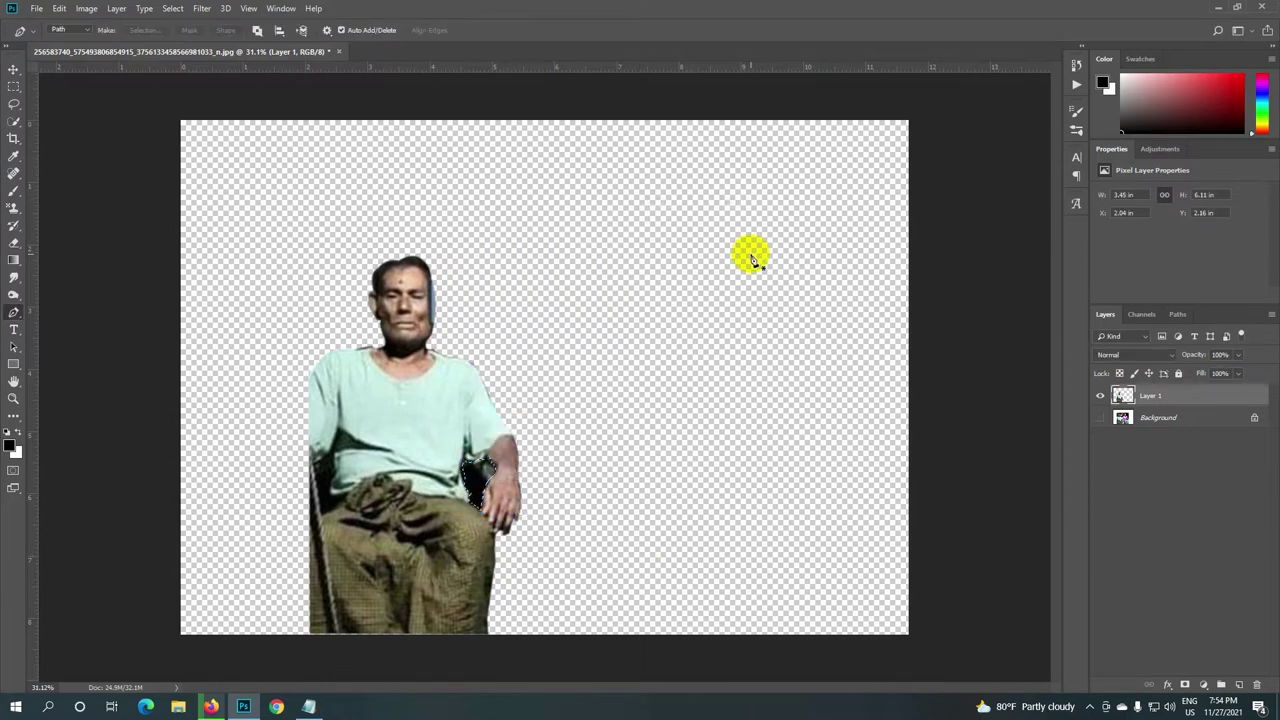
key(Delete)
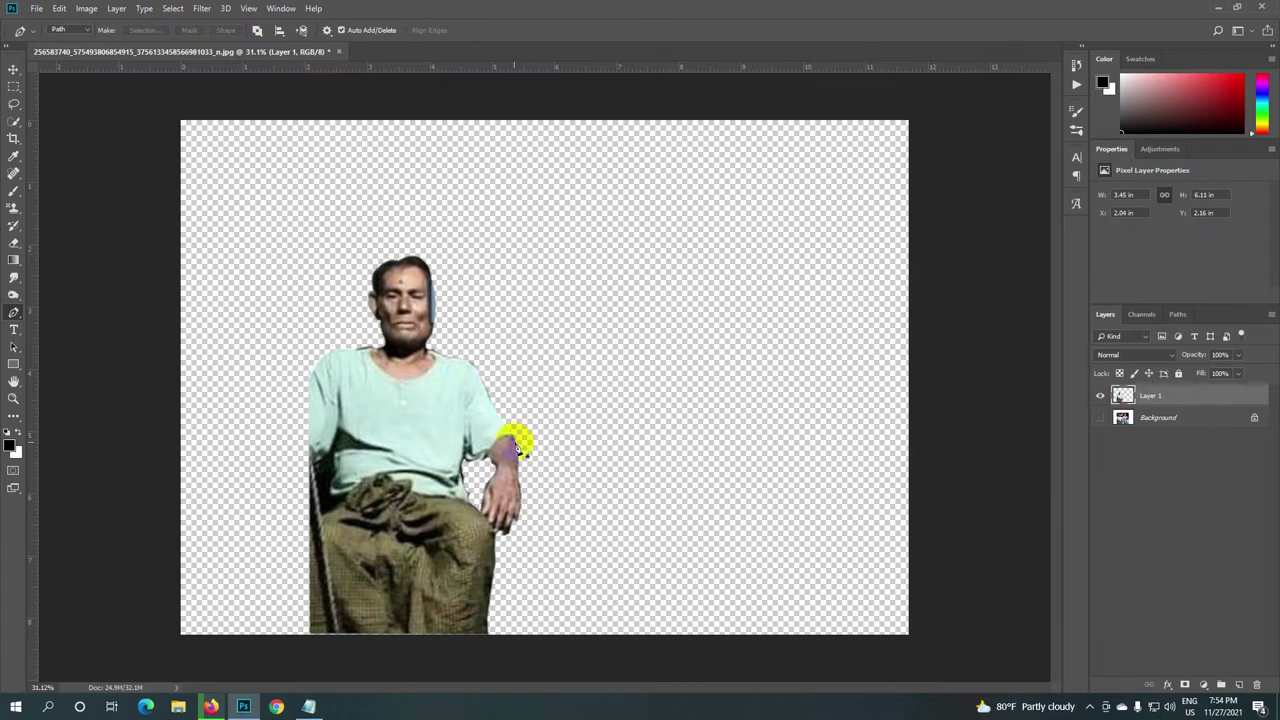
scroll(490, 405, down, 1)
click(1100, 419)
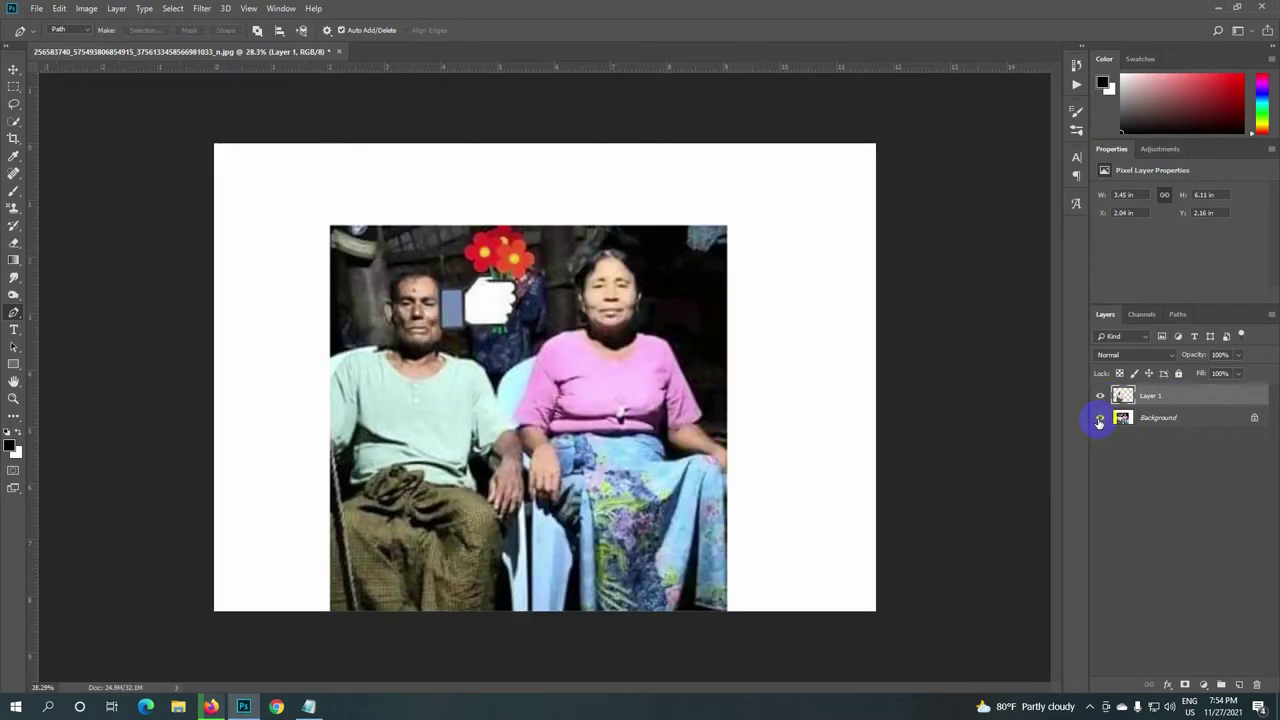
Step: Start the woman's outline at the photo's bottom edge and run it up her side to her shoulder
click(580, 611)
drag(571, 531, 575, 550)
click(551, 510)
click(531, 449)
click(519, 406)
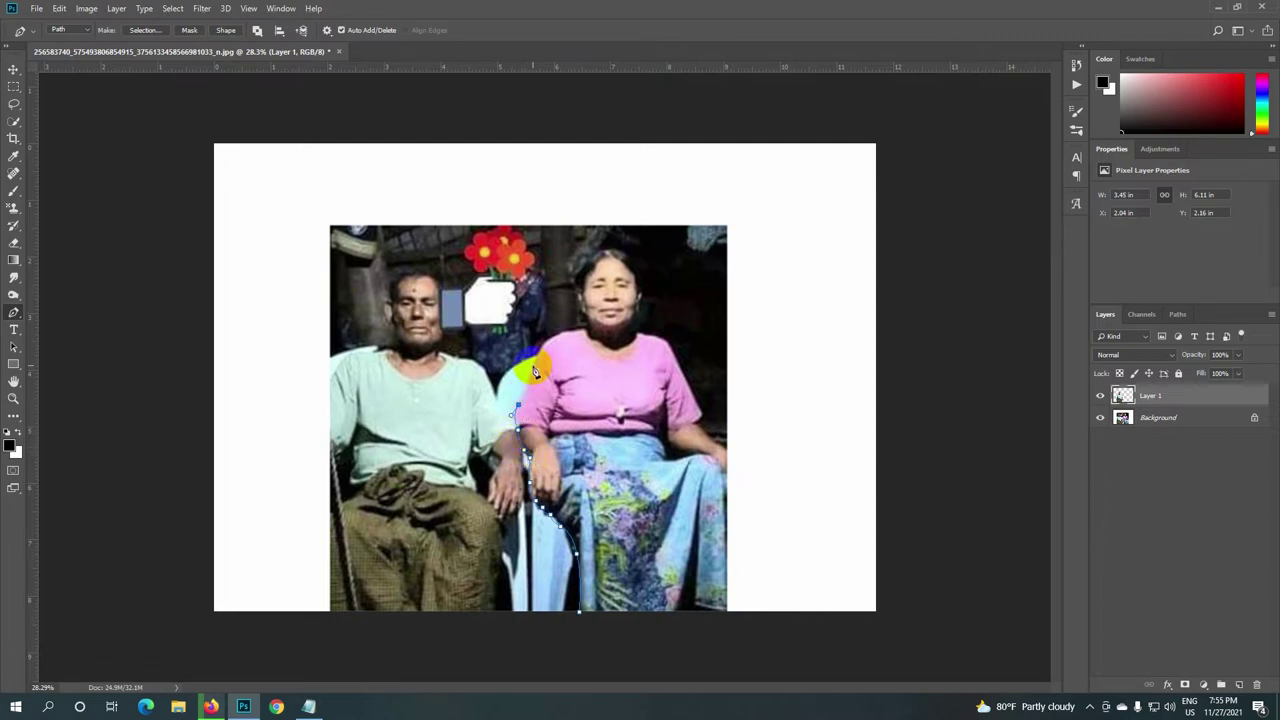
drag(532, 365, 591, 336)
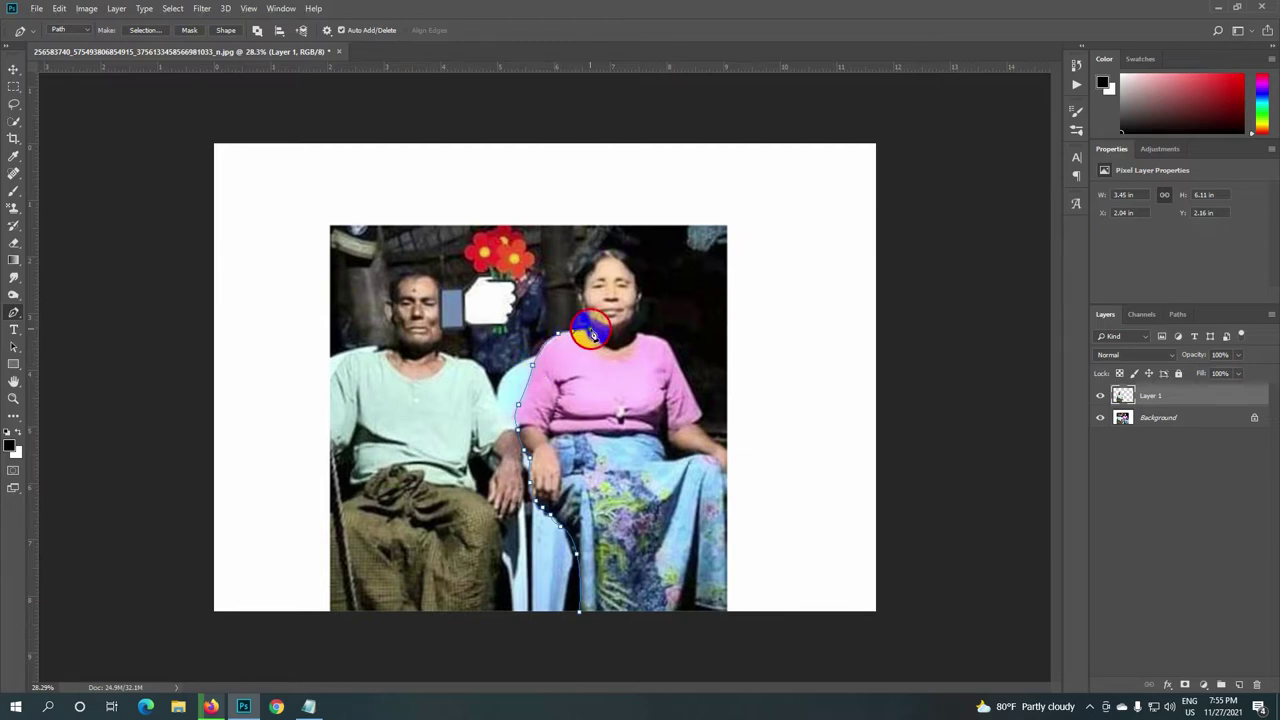
Step: Curve the outline along her face and over the top of her head down to her chin
click(581, 312)
drag(590, 322, 580, 298)
click(600, 258)
drag(600, 258, 601, 265)
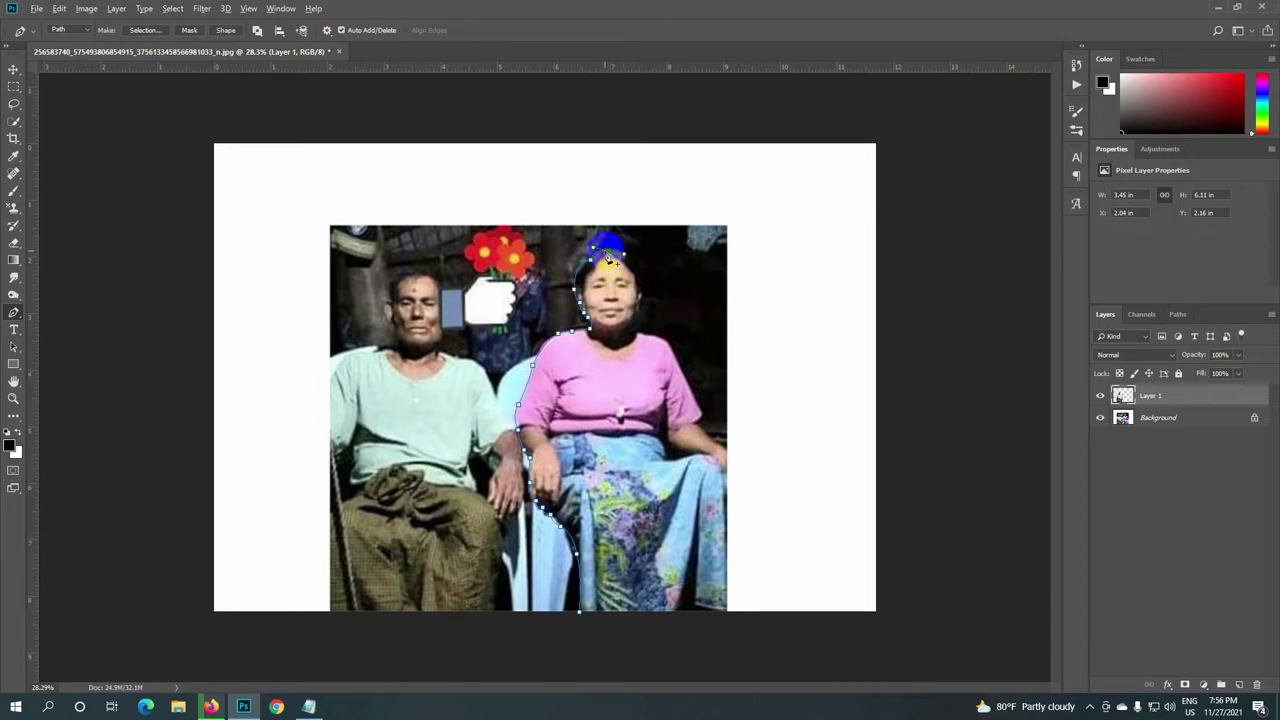
drag(628, 247, 643, 298)
click(638, 314)
click(634, 327)
Step: Take the outline down her right shoulder, arm and skirt edge and close it
click(663, 340)
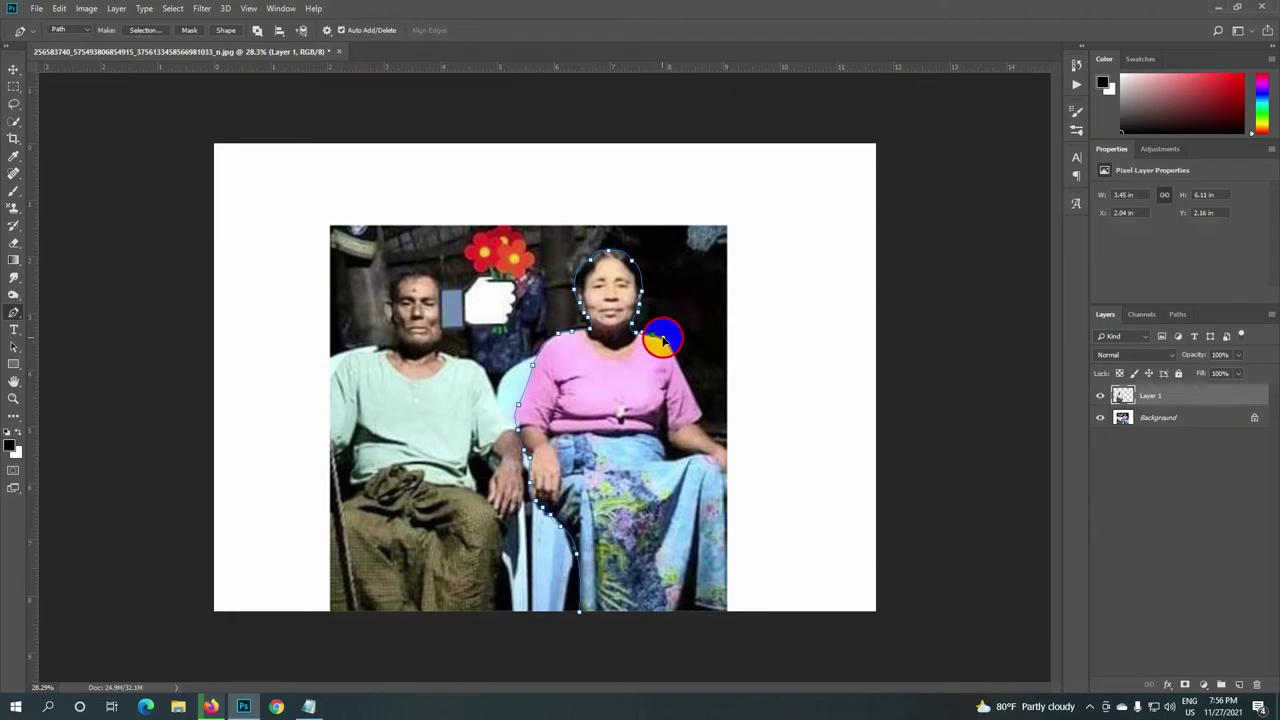
click(671, 345)
click(684, 378)
click(703, 417)
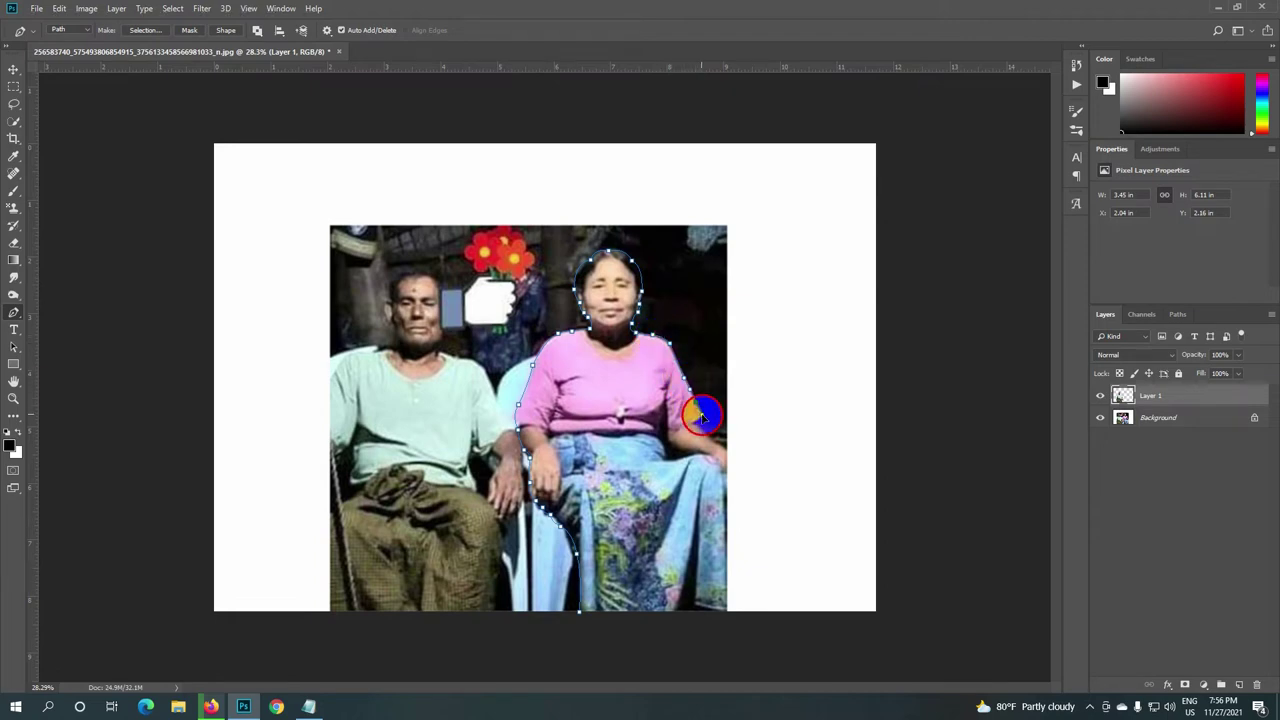
click(697, 427)
click(716, 441)
click(725, 464)
click(726, 501)
click(725, 540)
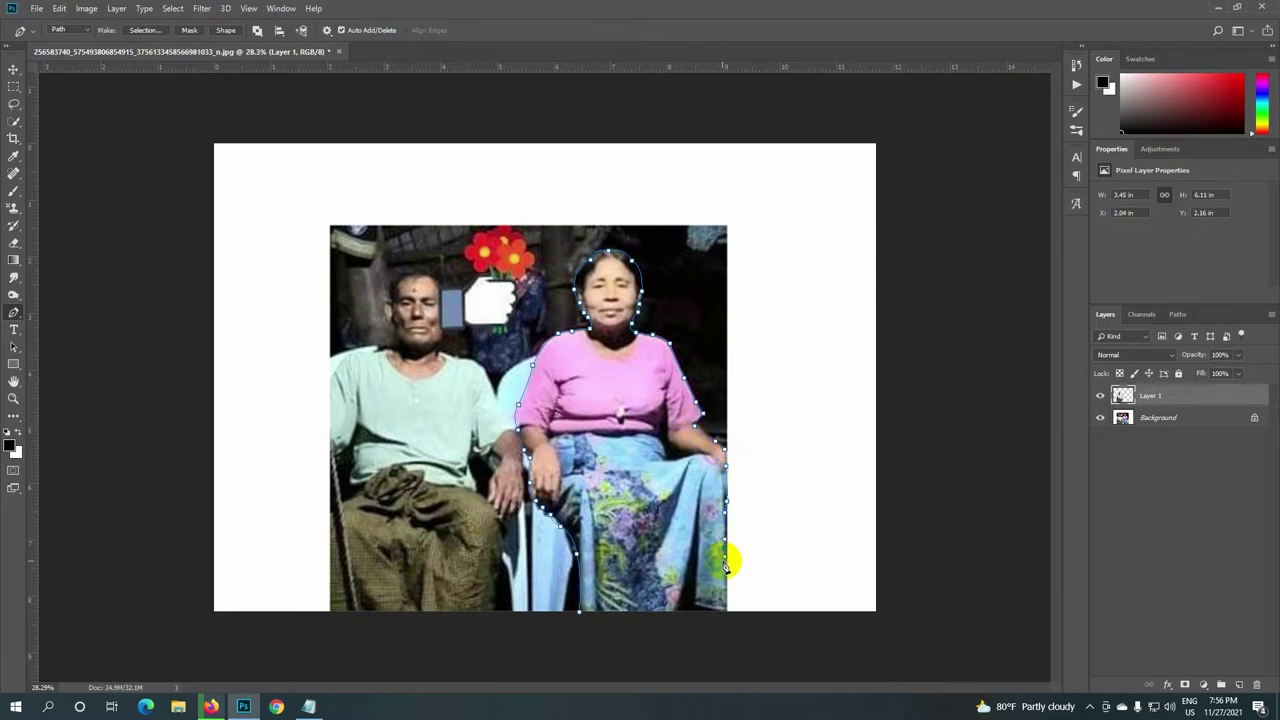
scroll(725, 565, down, 1)
click(571, 552)
right_click(628, 352)
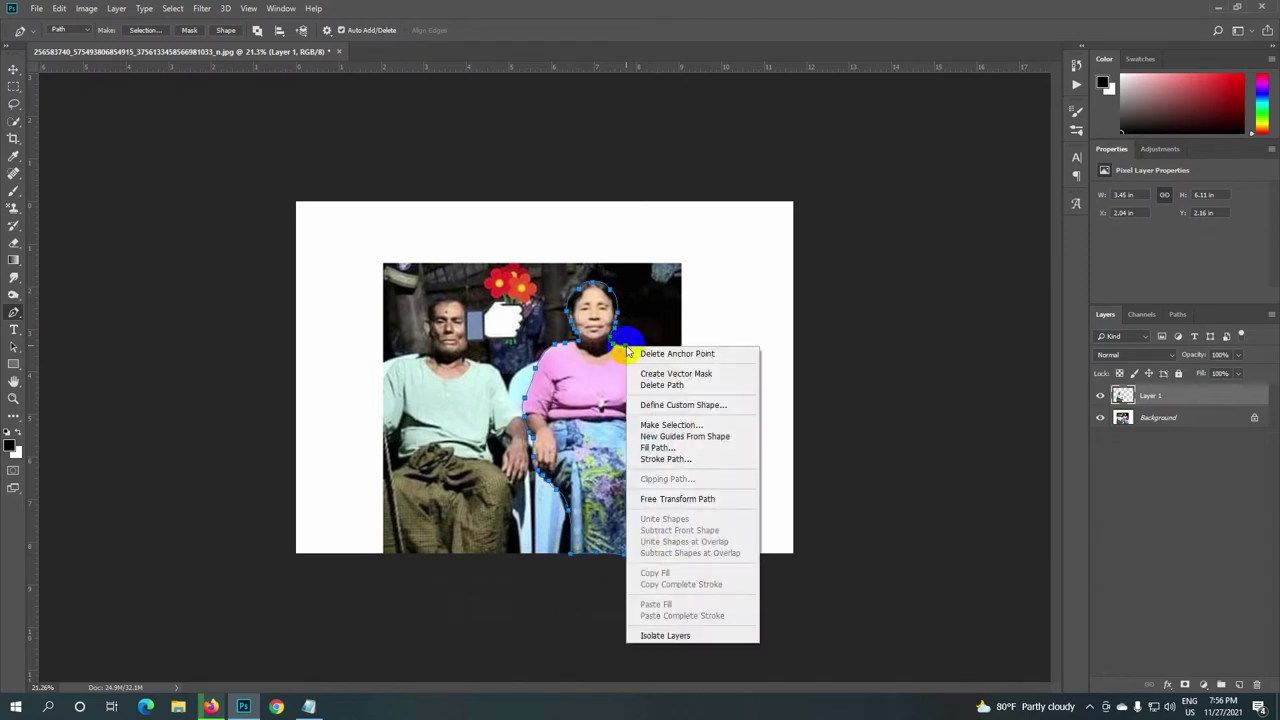
Step: Convert the woman's path to a selection, copy her to Layer 2, and hide the Background
click(672, 424)
click(708, 189)
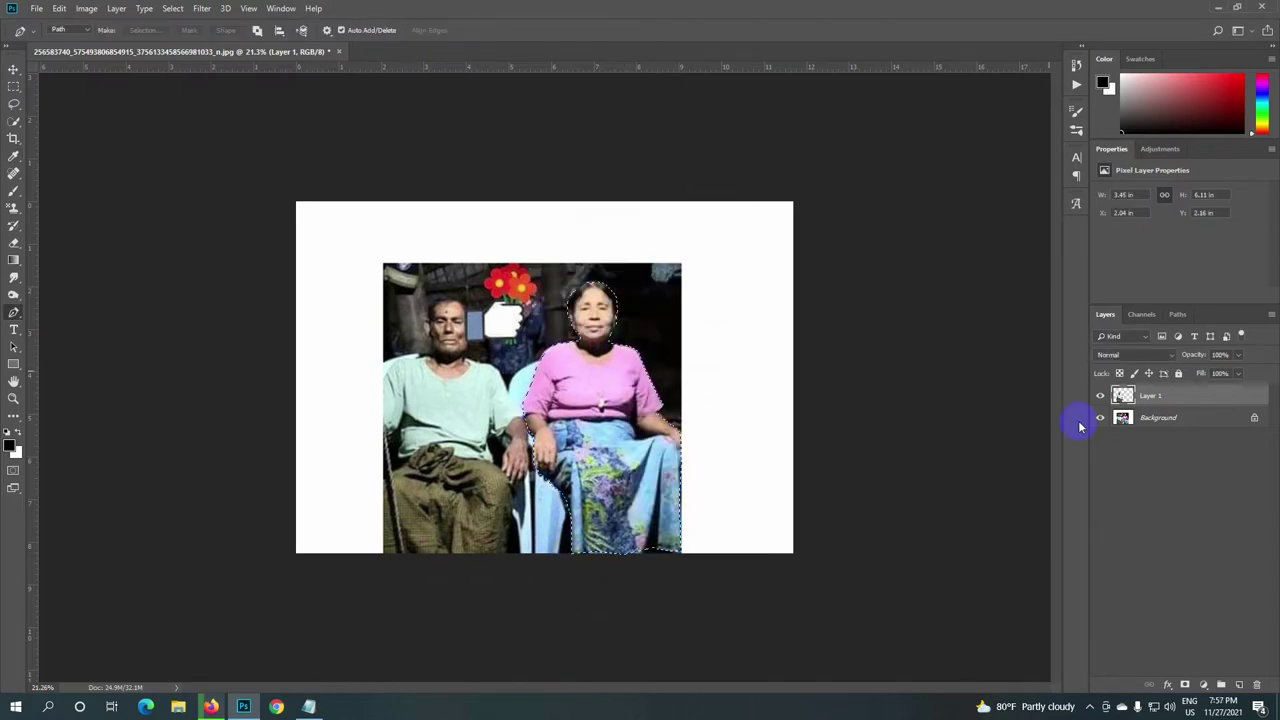
click(1150, 418)
key(ctrl+j)
double_click(1152, 418)
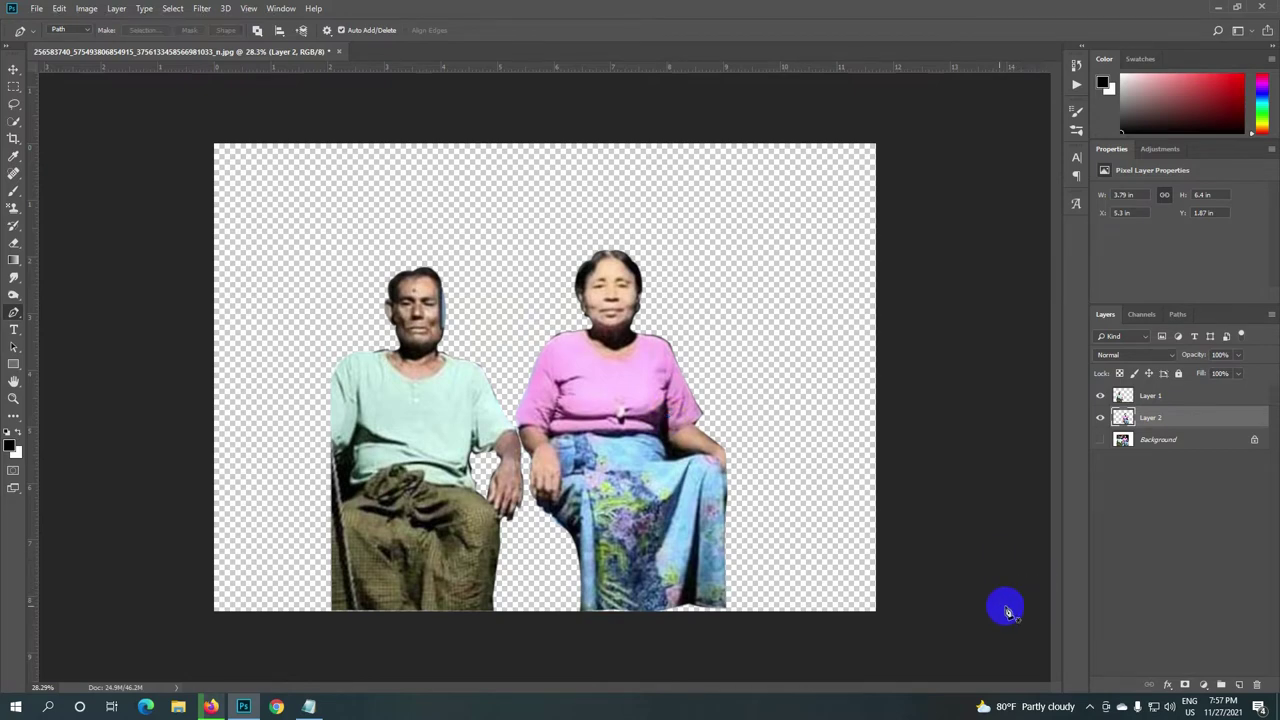
click(1166, 442)
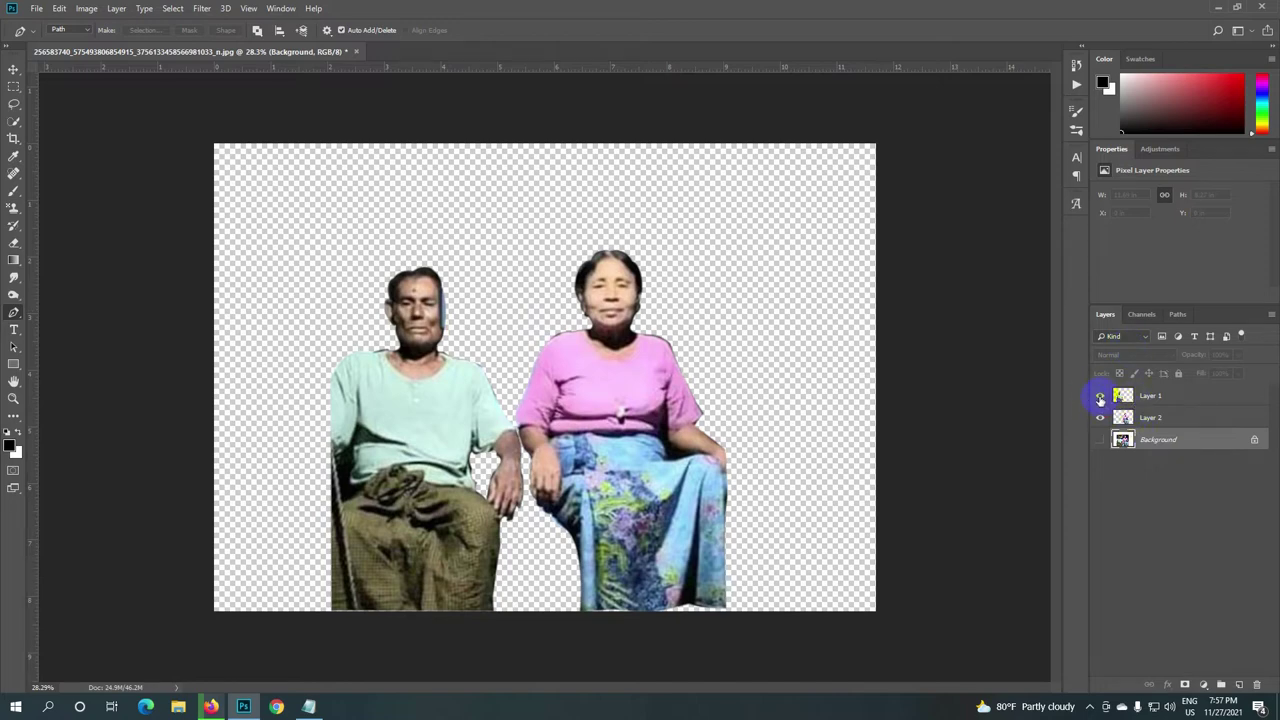
Step: Toggle Layer 1 and Layer 2 visibility to check both cutouts on transparency
click(1100, 397)
click(1100, 397)
click(1100, 418)
click(1100, 418)
scroll(425, 350, up, 1)
scroll(428, 343, up, 1)
scroll(443, 343, down, 2)
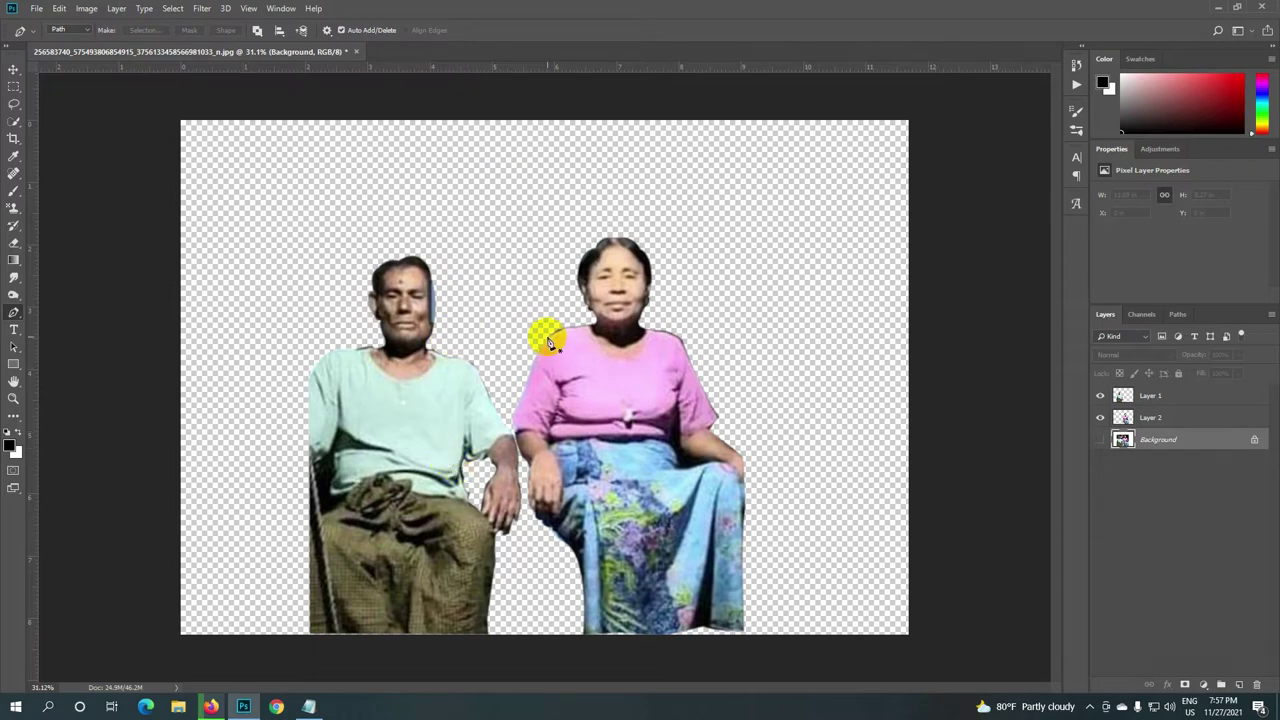
Step: Copy a 0.71 × 2.81 in rectangular strip of the man's face and chest from Layer 1 onto Layer 3
drag(307, 468, 342, 598)
drag(342, 600, 328, 460)
click(368, 302)
drag(370, 302, 445, 330)
click(20, 205)
click(13, 88)
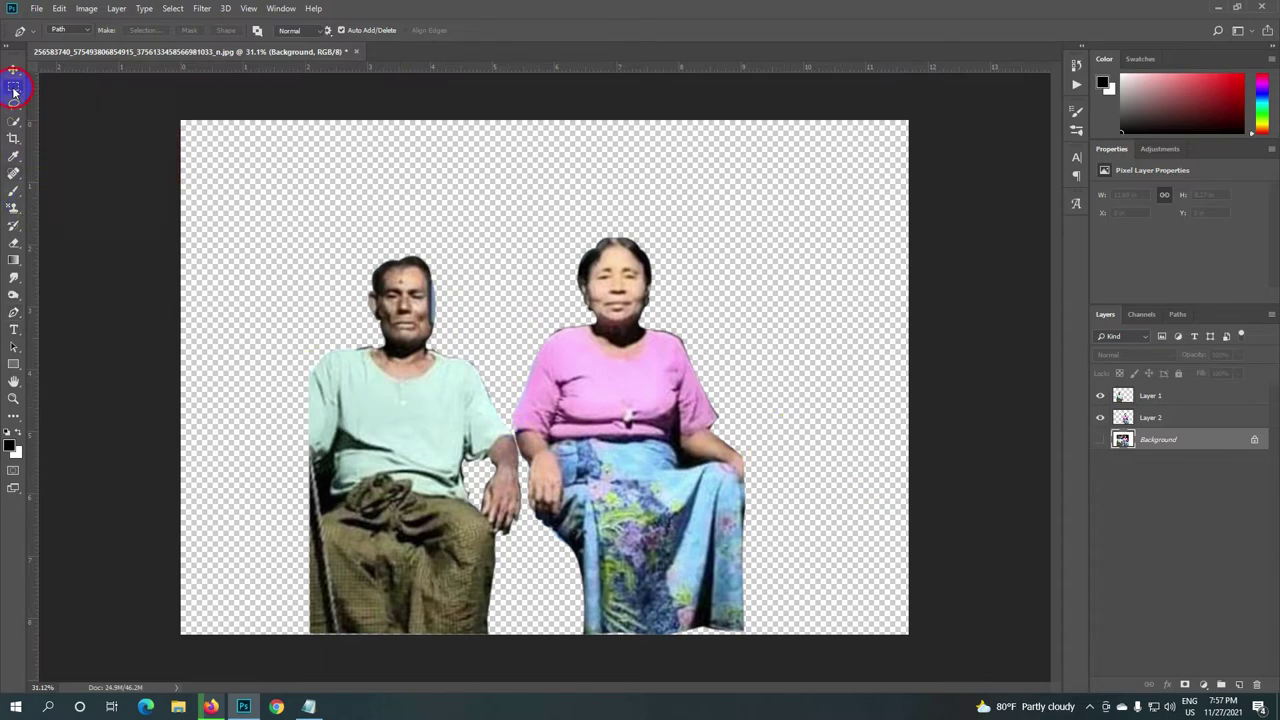
click(1152, 398)
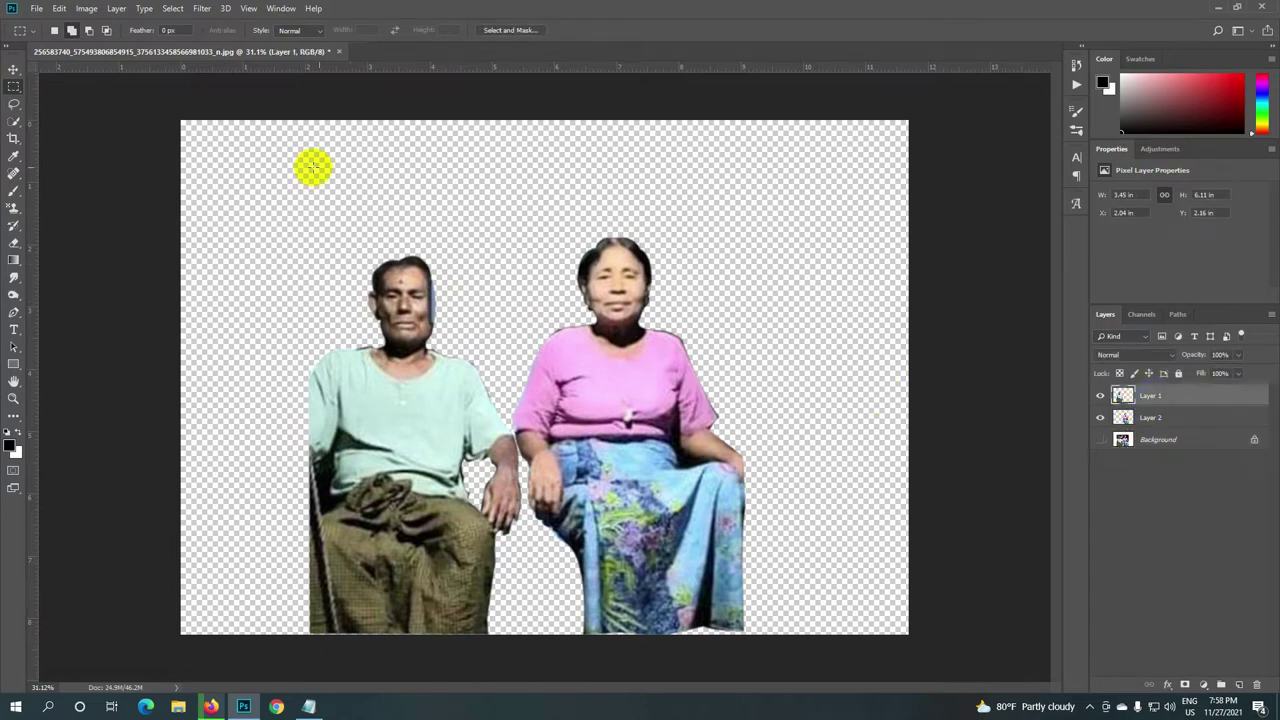
drag(358, 243, 396, 378)
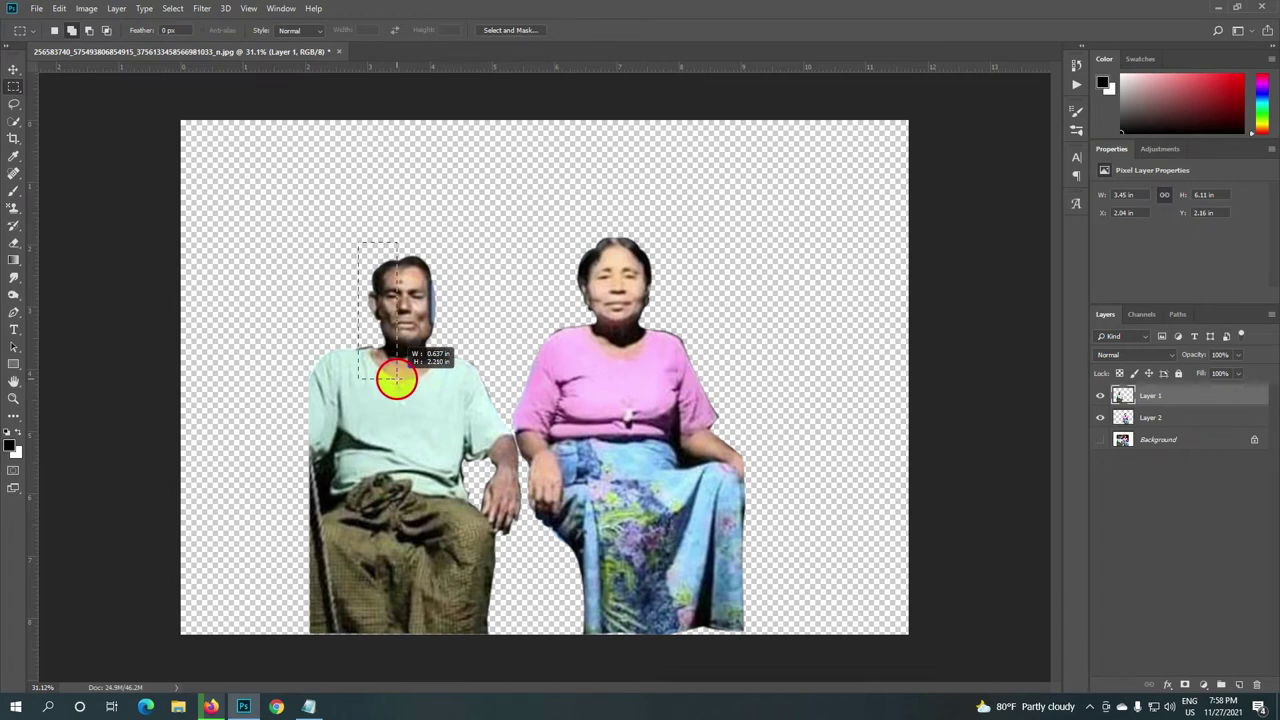
drag(396, 378, 400, 431)
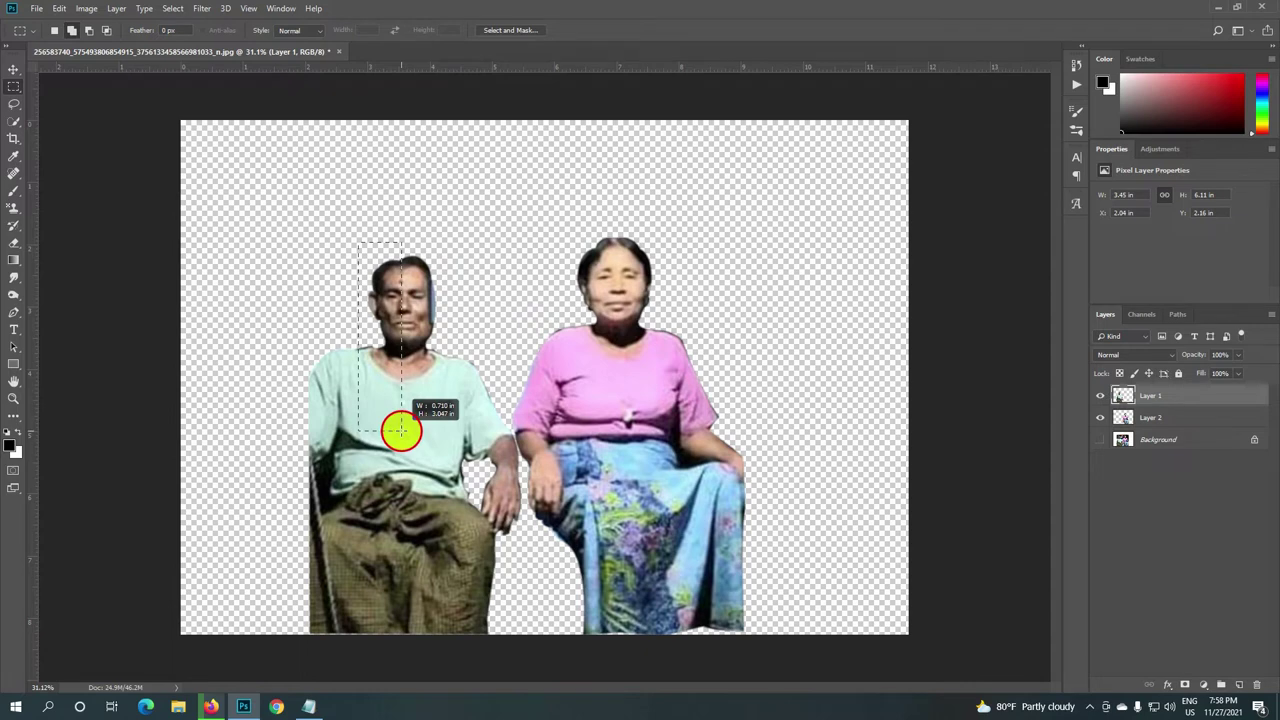
drag(400, 431, 400, 431)
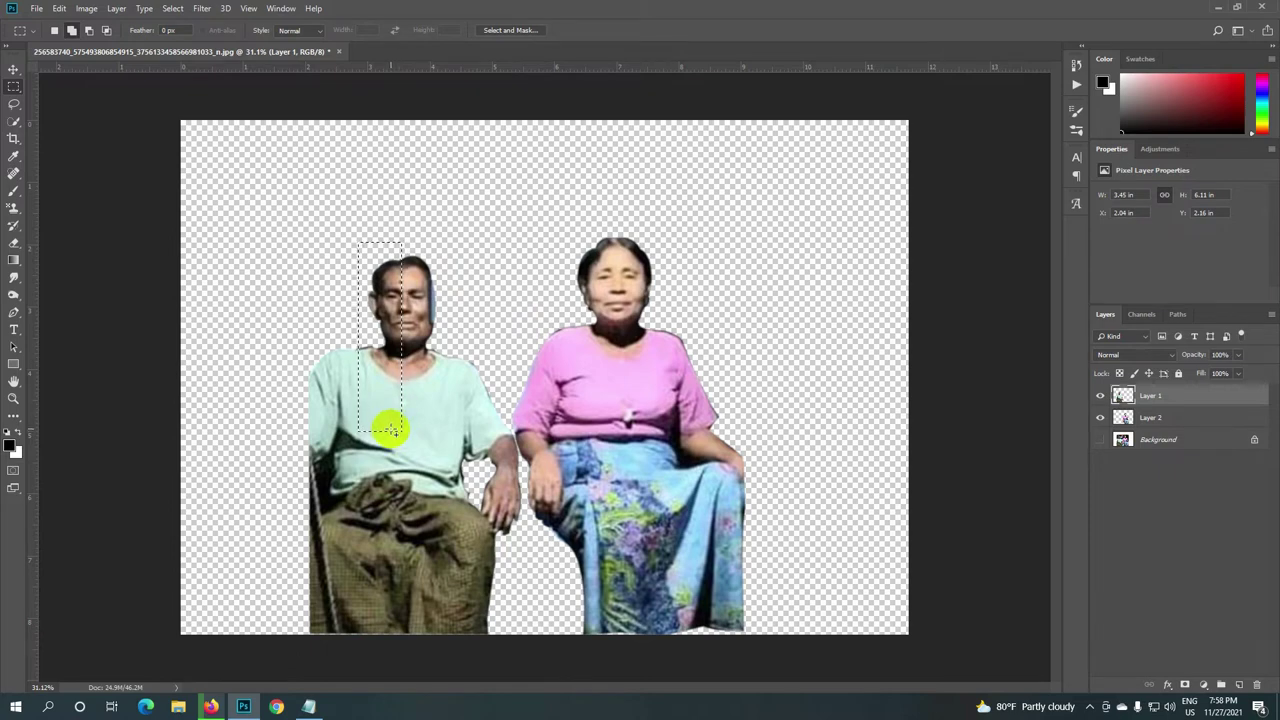
key(ctrl+j)
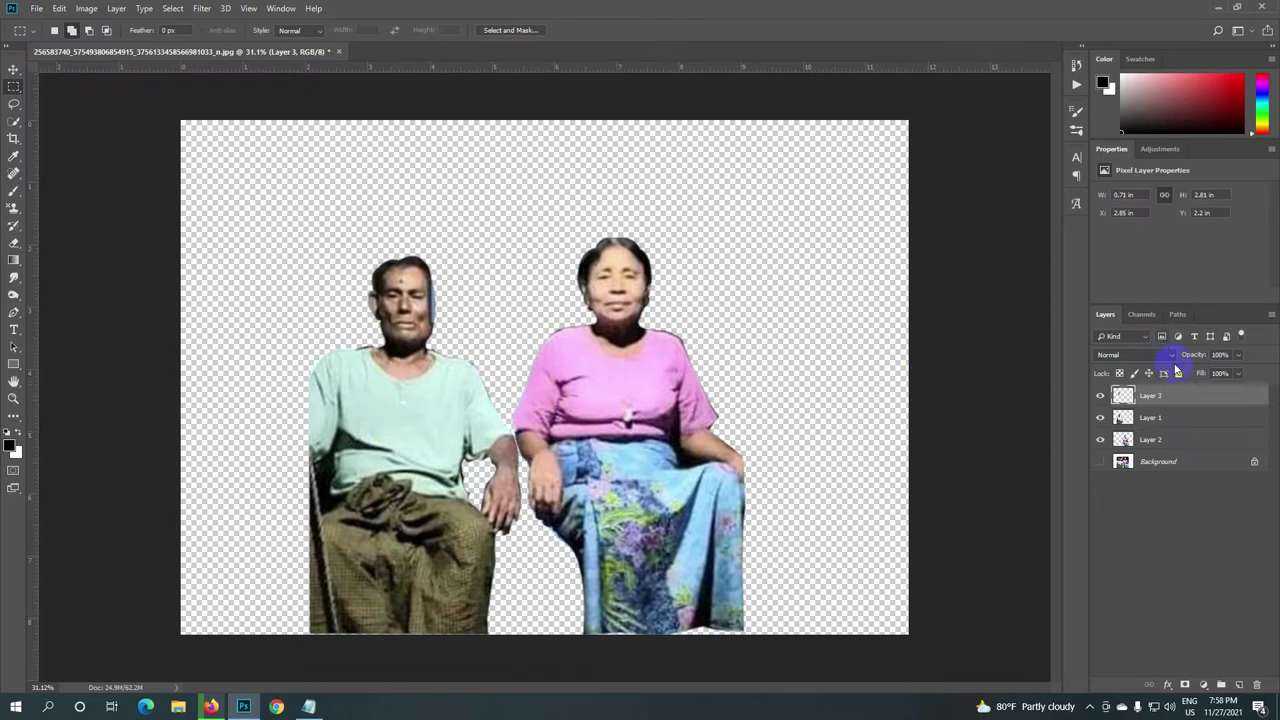
Step: Flip Layer 3's strip horizontally, nudge it right over the man's face, and commit
click(1099, 397)
key(ctrl+t)
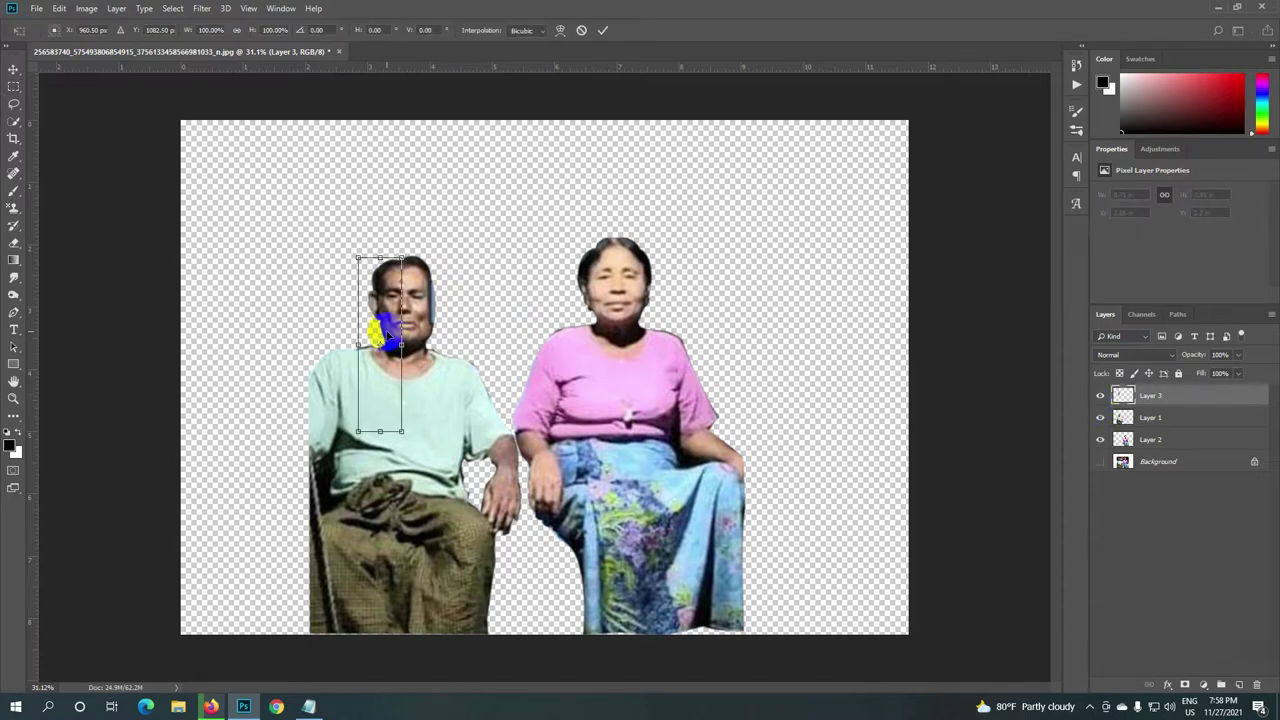
right_click(388, 333)
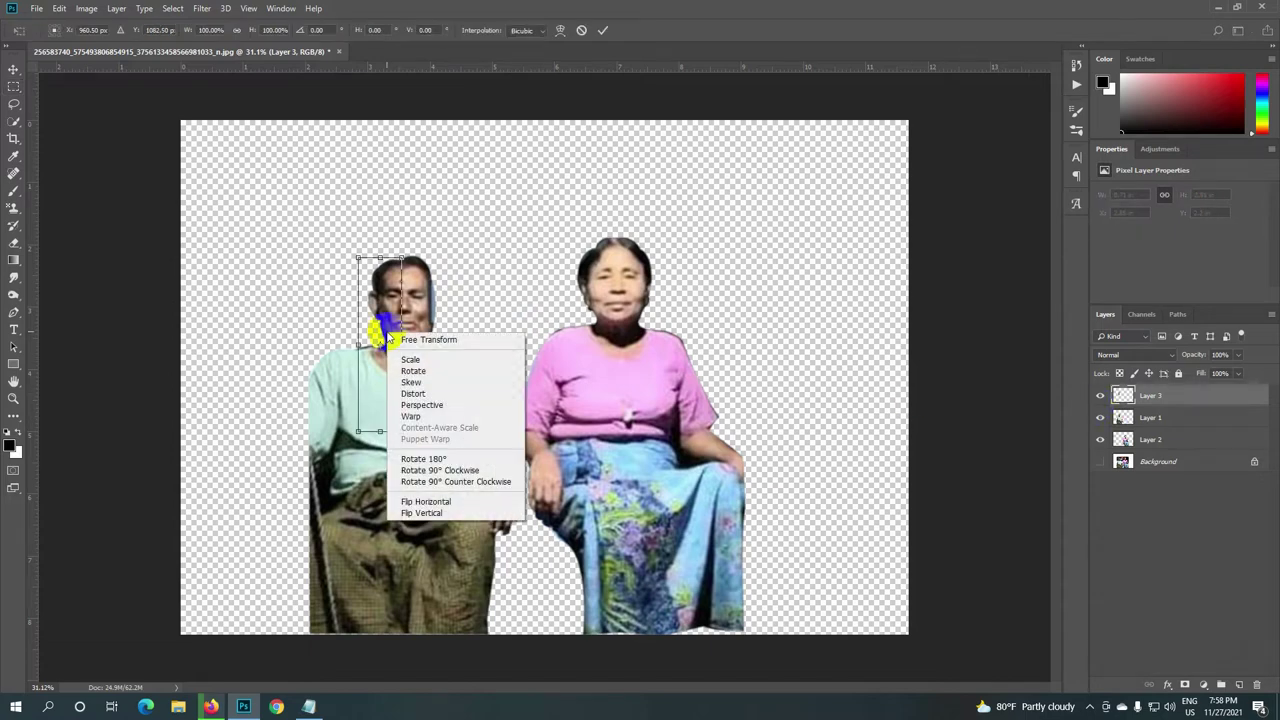
click(424, 503)
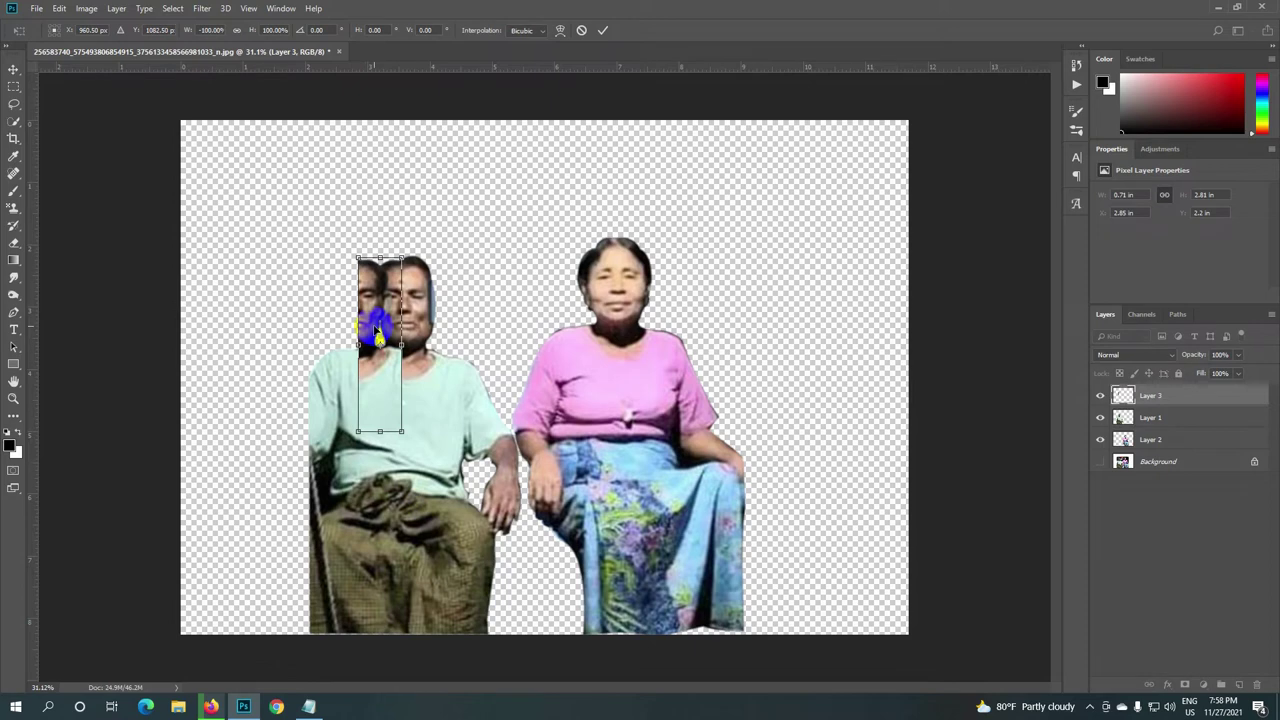
drag(378, 331, 379, 331)
drag(402, 377, 417, 377)
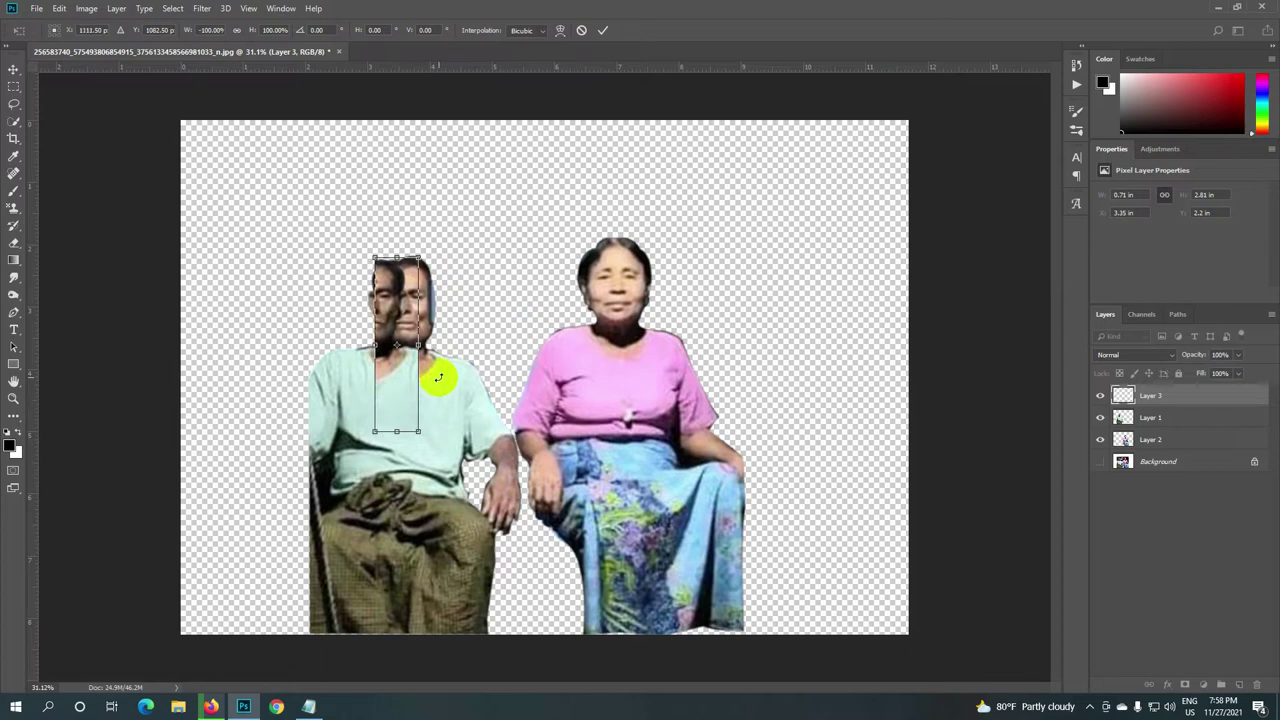
key(shift+Right)
key(shift+Right)
key(shift+Right)
key(shift+Right)
key(shift+Right)
key(shift+Right)
key(shift+Right)
key(Right)
key(Right)
key(Right)
key(Right)
key(Right)
key(Right)
key(Right)
key(Right)
key(Right)
key(Right)
key(Right)
key(Right)
key(Right)
key(Right)
key(Right)
key(Right)
key(Right)
key(Right)
key(Right)
key(Right)
key(Right)
key(Right)
key(Right)
key(Right)
key(Right)
key(Right)
key(Right)
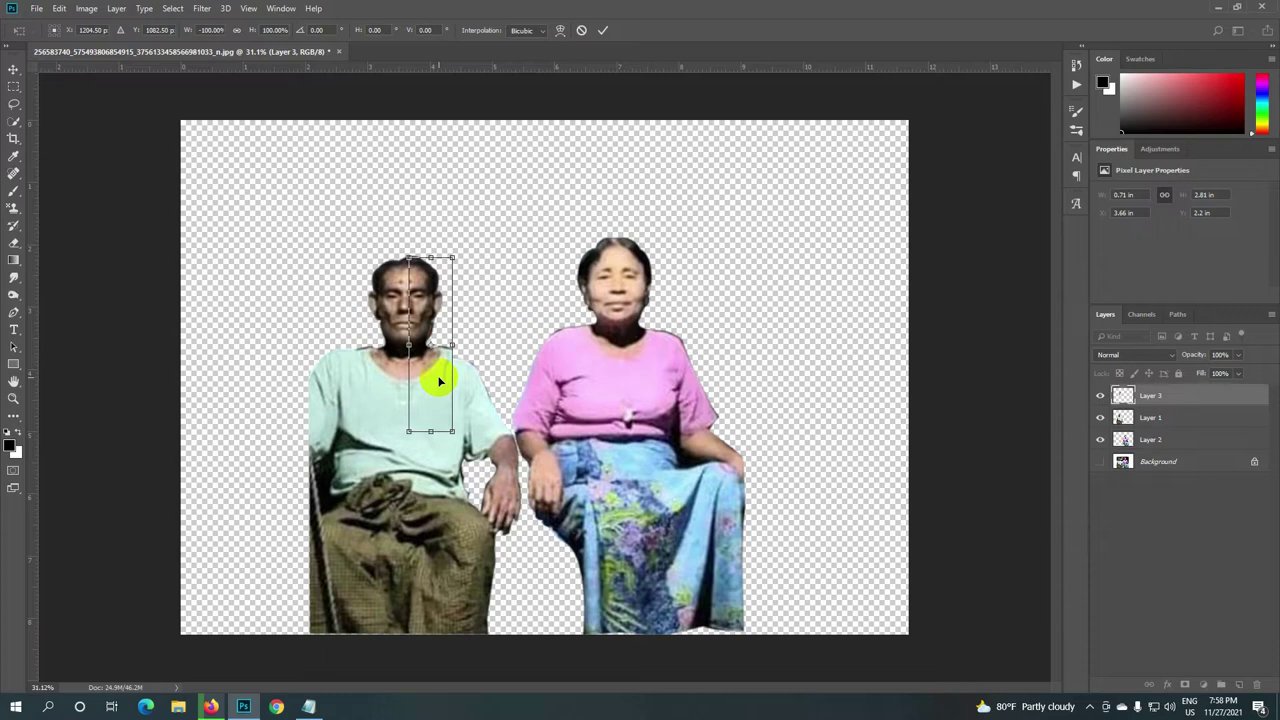
key(Right)
key(Right)
key(Right)
key(Right)
key(Right)
key(Right)
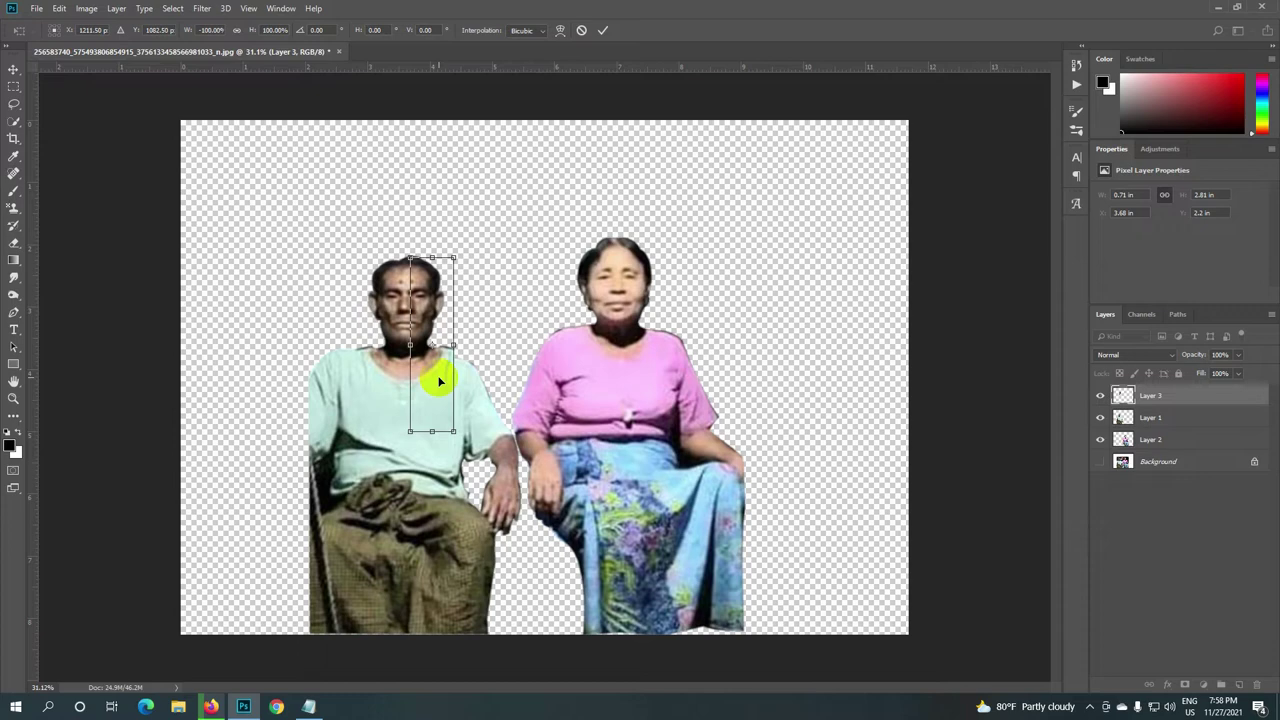
key(Right)
key(Right)
key(Right)
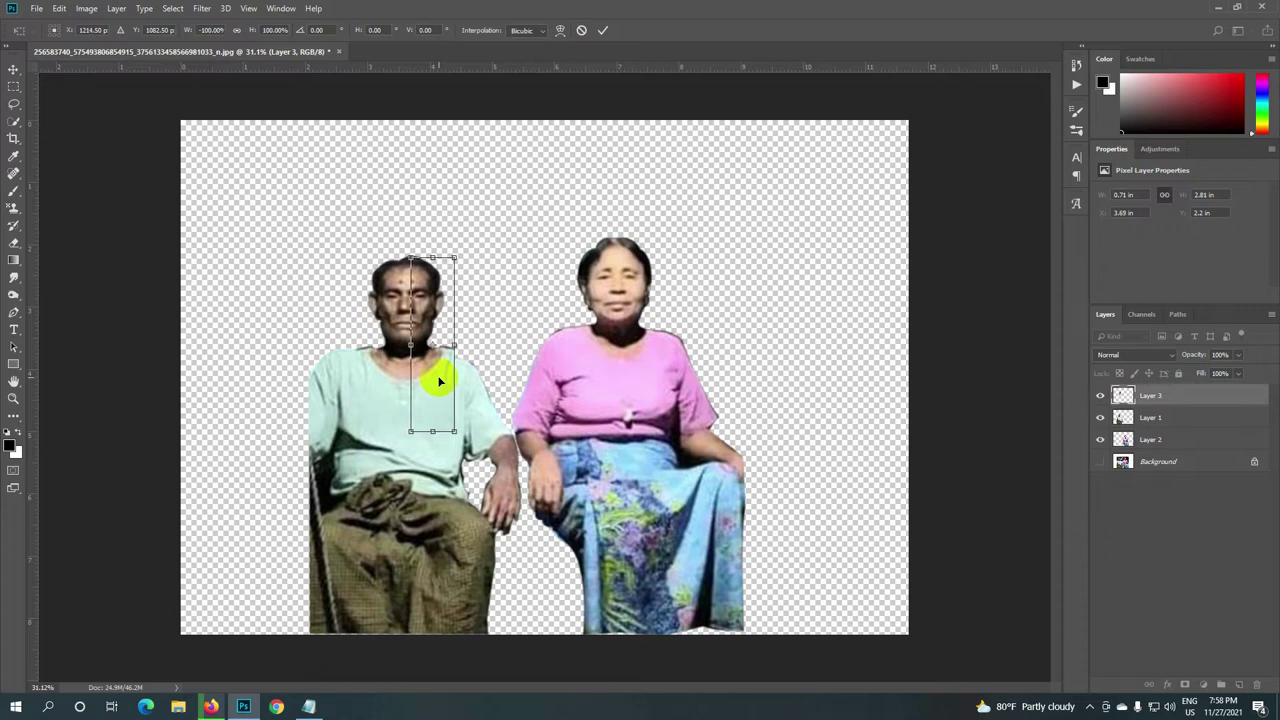
click(605, 33)
scroll(442, 401, up, 2)
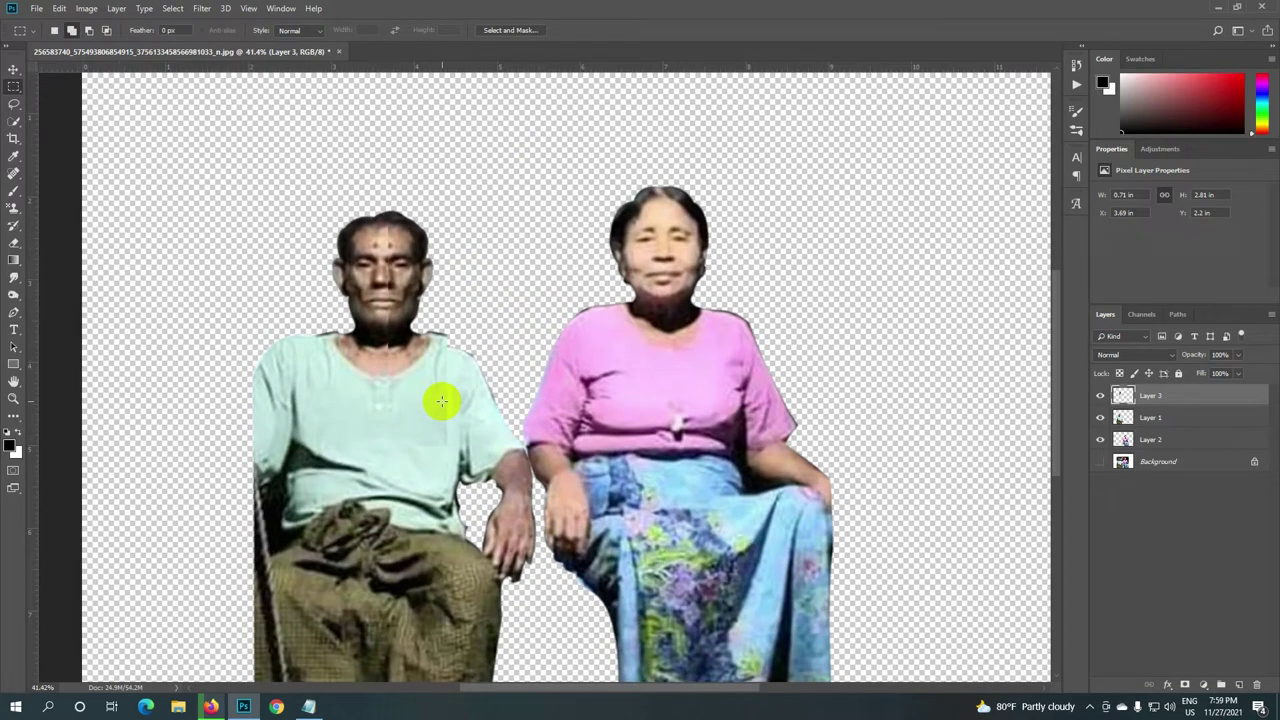
Step: Compare Layer 3 on and off, then nudge it down and back up with the Move tool
click(1100, 396)
click(1100, 396)
click(1100, 396)
click(1100, 396)
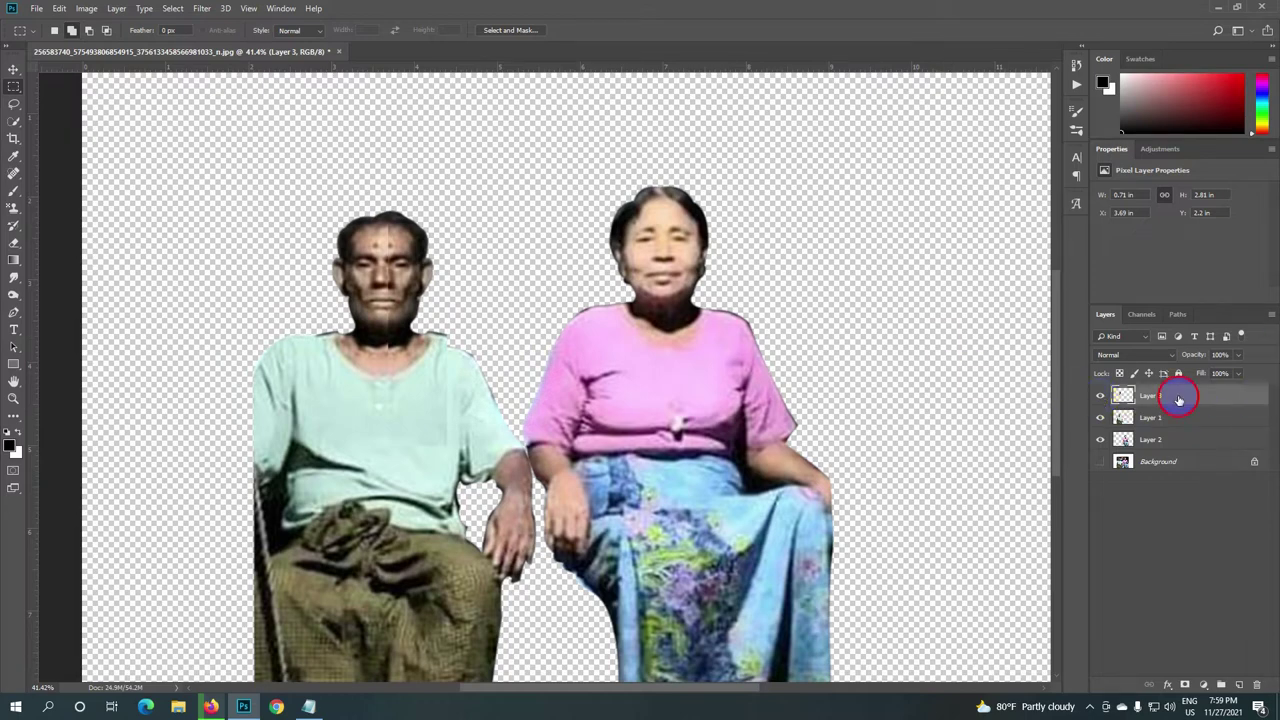
click(14, 69)
key(Down)
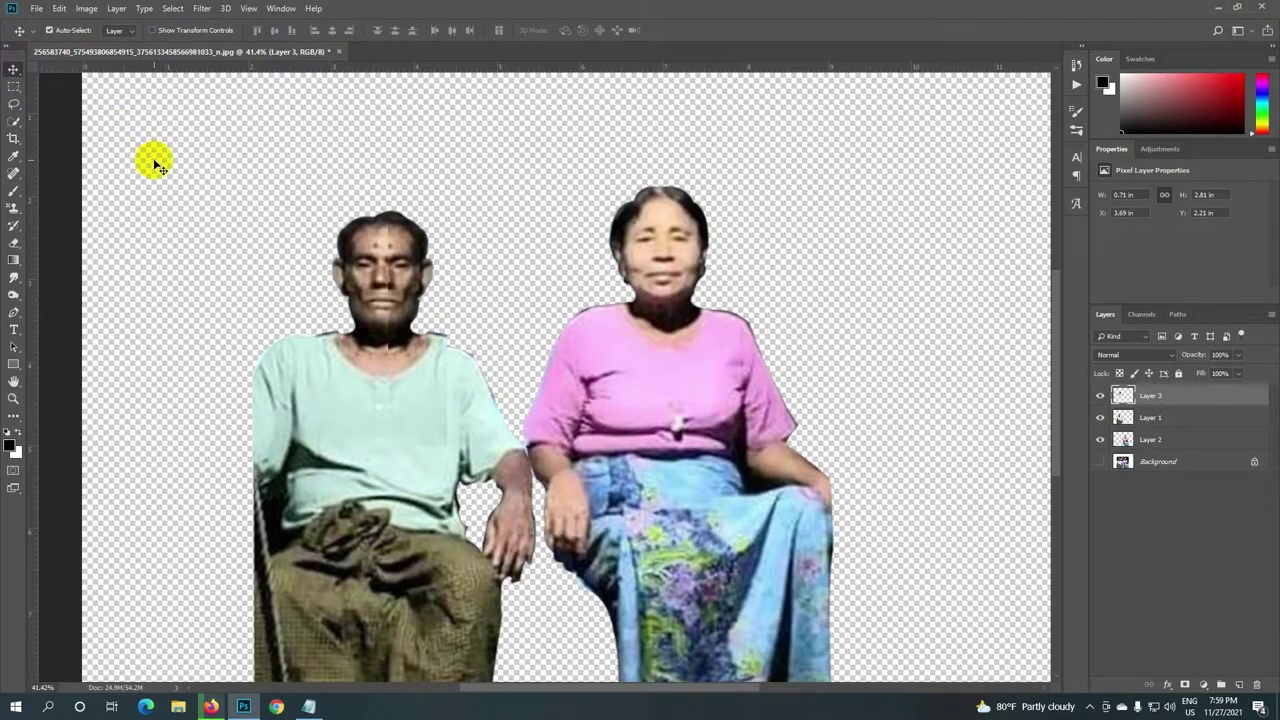
key(Up)
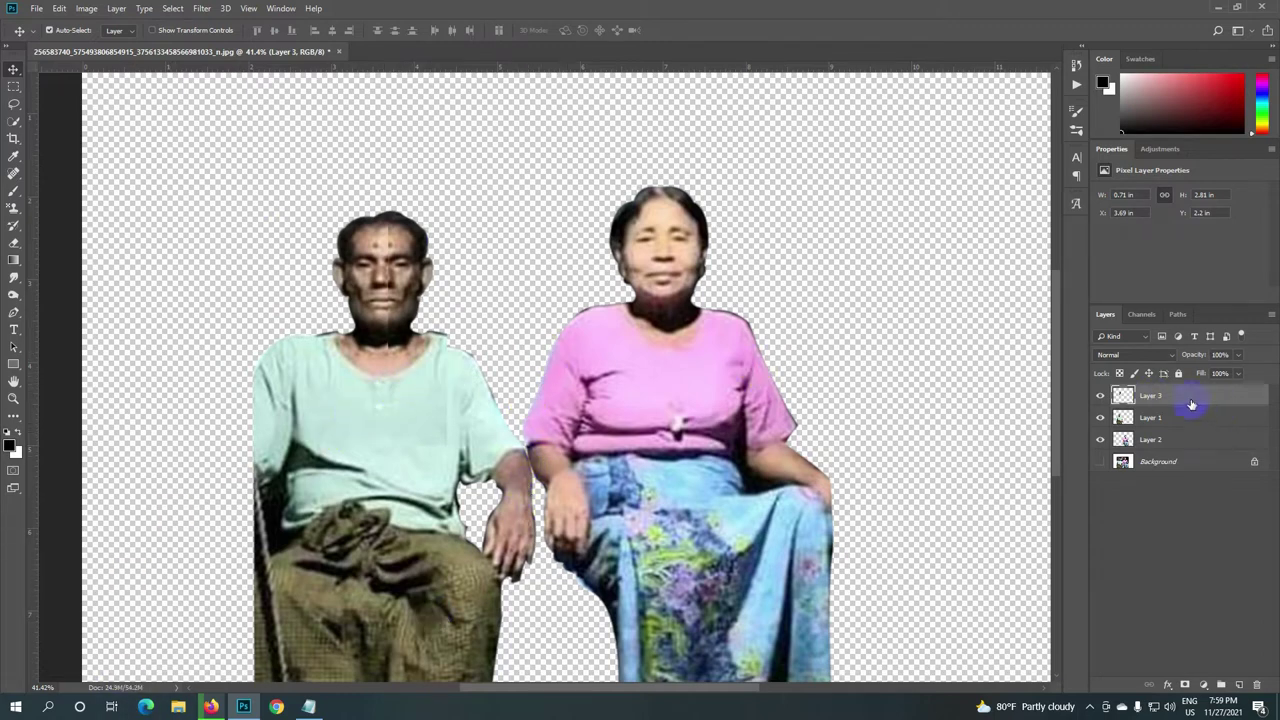
Step: Toggle Layer 3 again to compare, leaving it hidden so the original face shows
click(1100, 397)
click(1100, 397)
click(1100, 397)
click(1100, 397)
click(1100, 398)
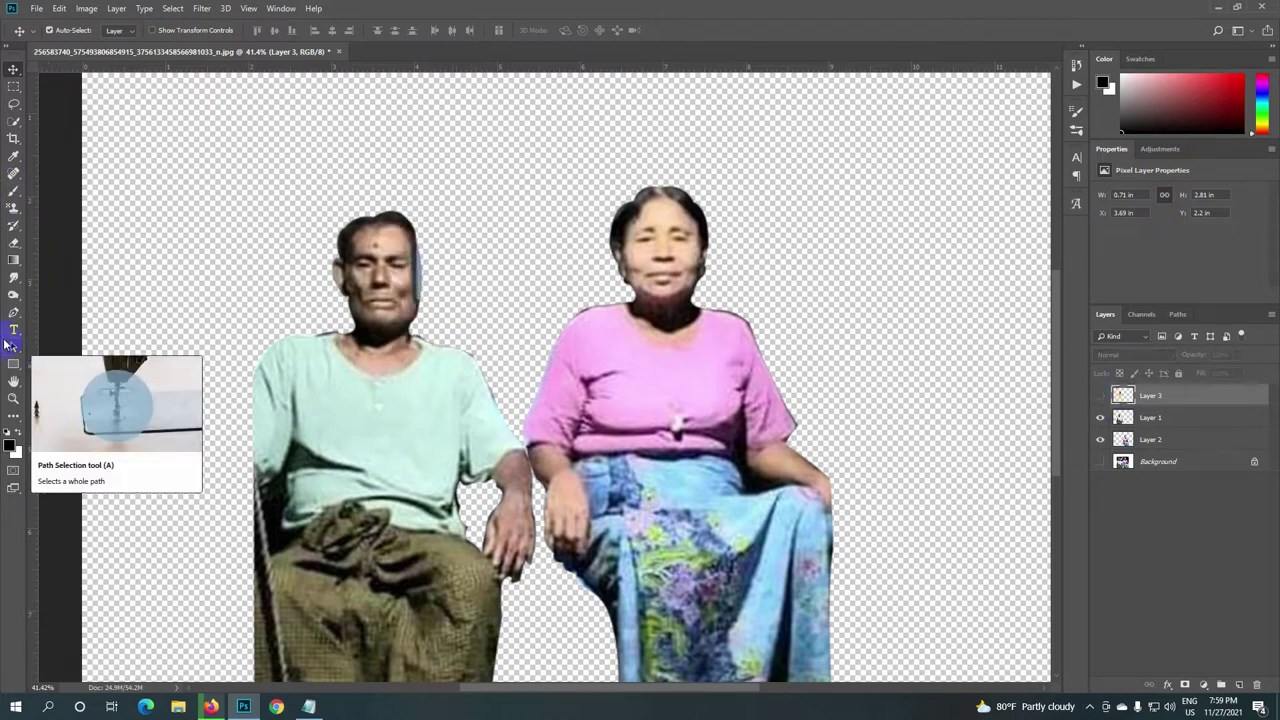
Step: Draw a pen path around the man's neck and shoulder and convert it to a selection
click(13, 316)
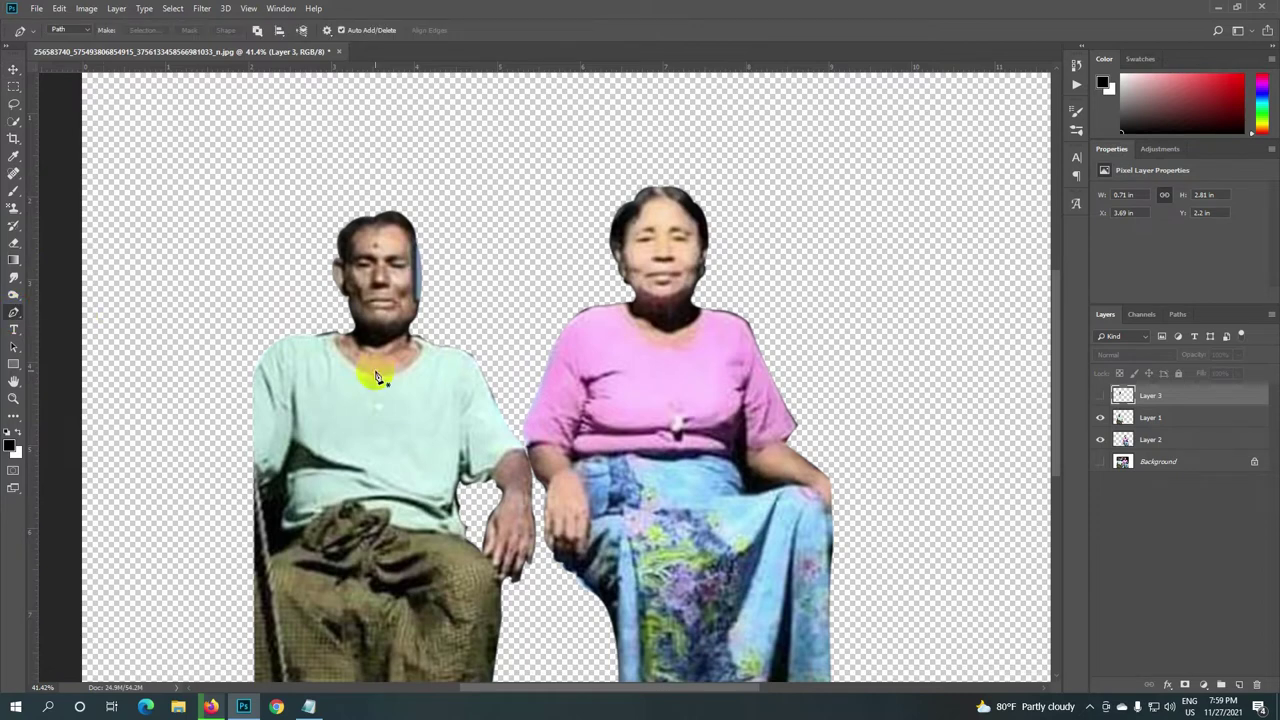
click(437, 345)
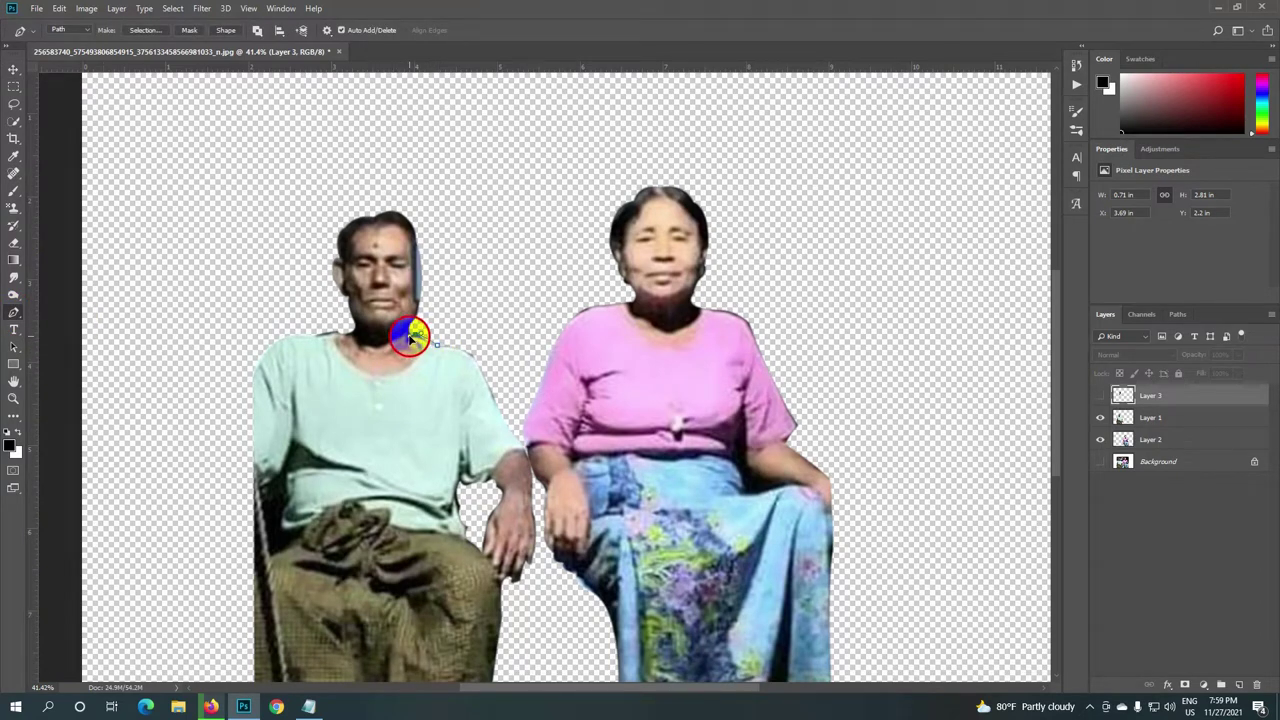
click(409, 339)
click(424, 319)
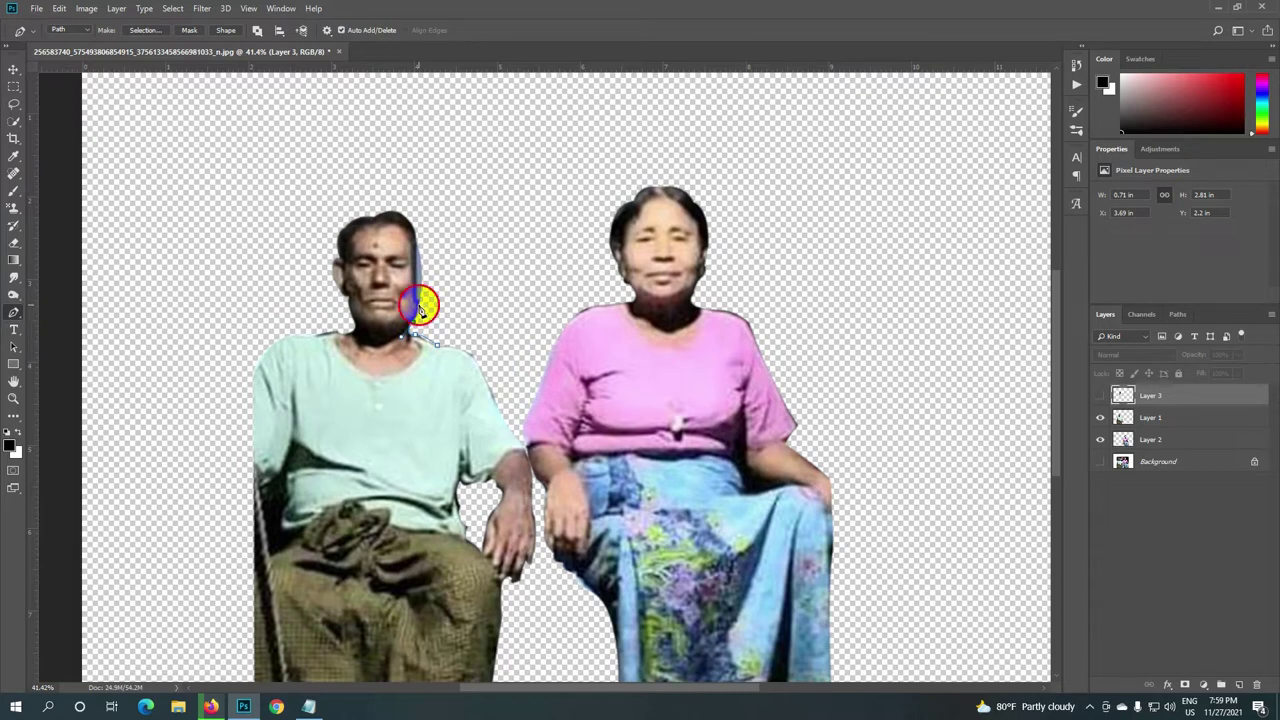
click(419, 298)
mouse_move(505, 348)
mouse_down()
mouse_move(487, 378)
mouse_move(436, 345)
mouse_up()
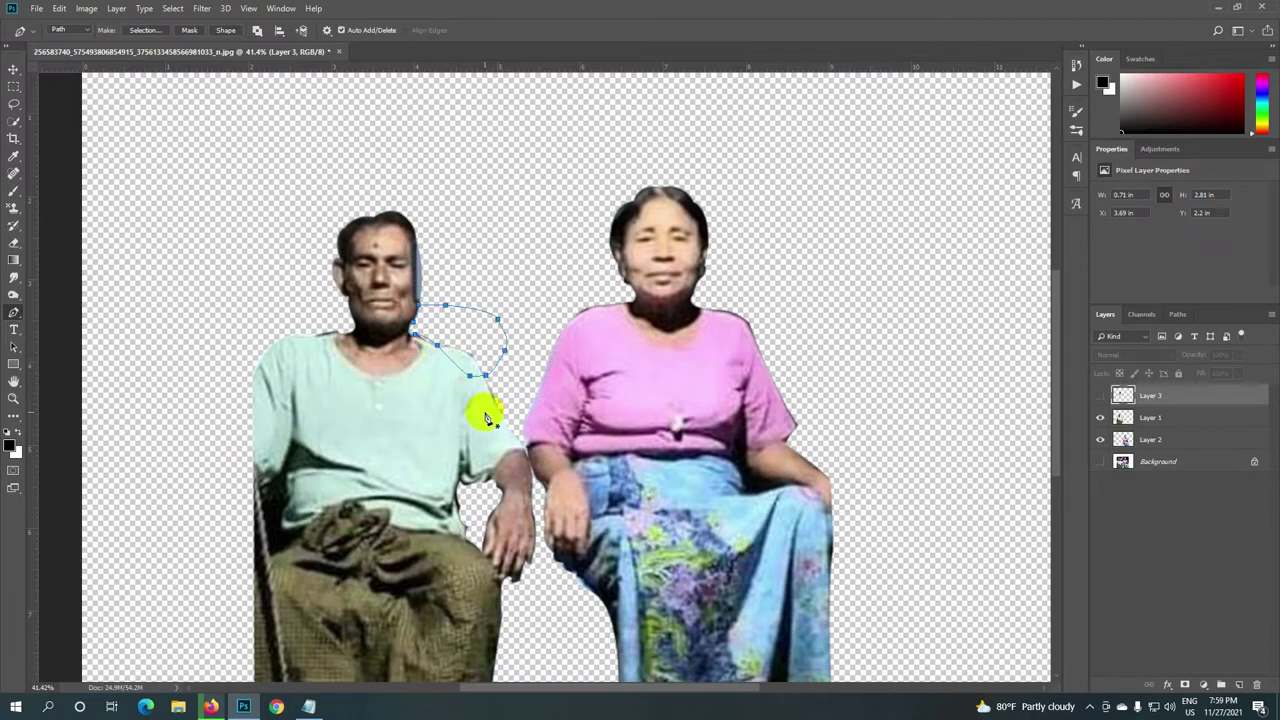
key(ctrl+Return)
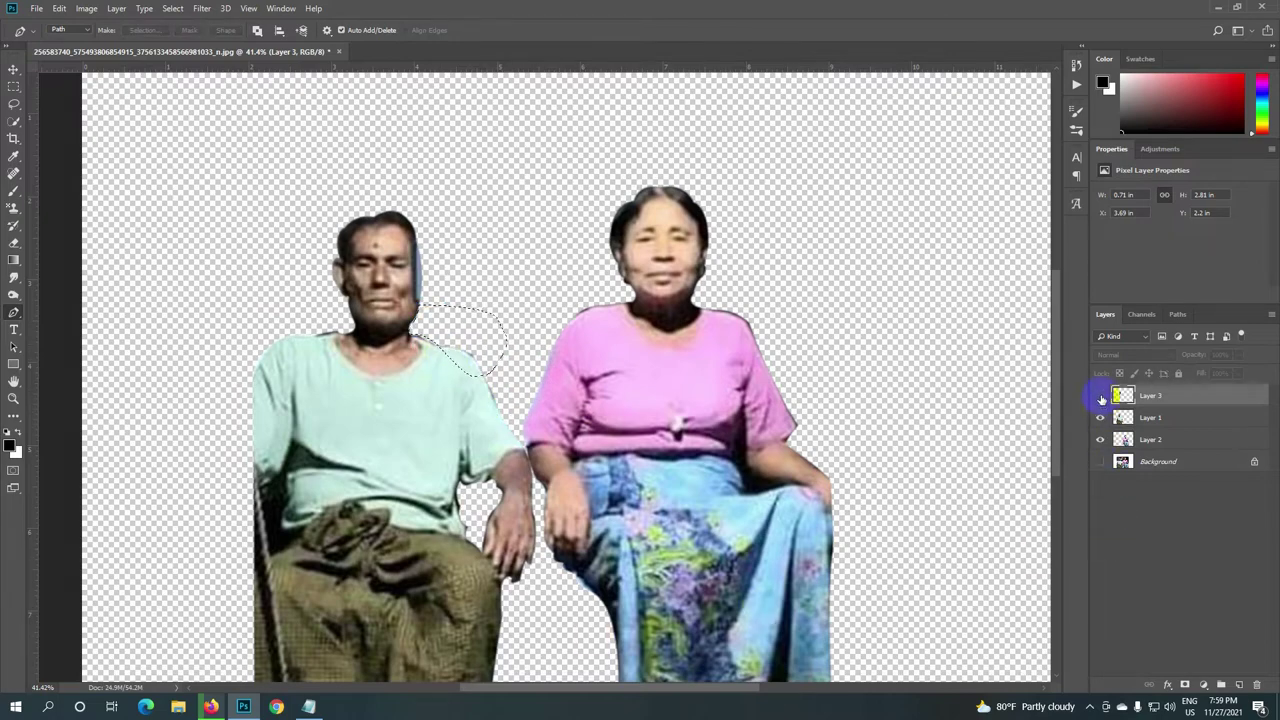
Step: Show Layer 3's mirrored face again and clear the selection
click(1100, 397)
click(695, 410)
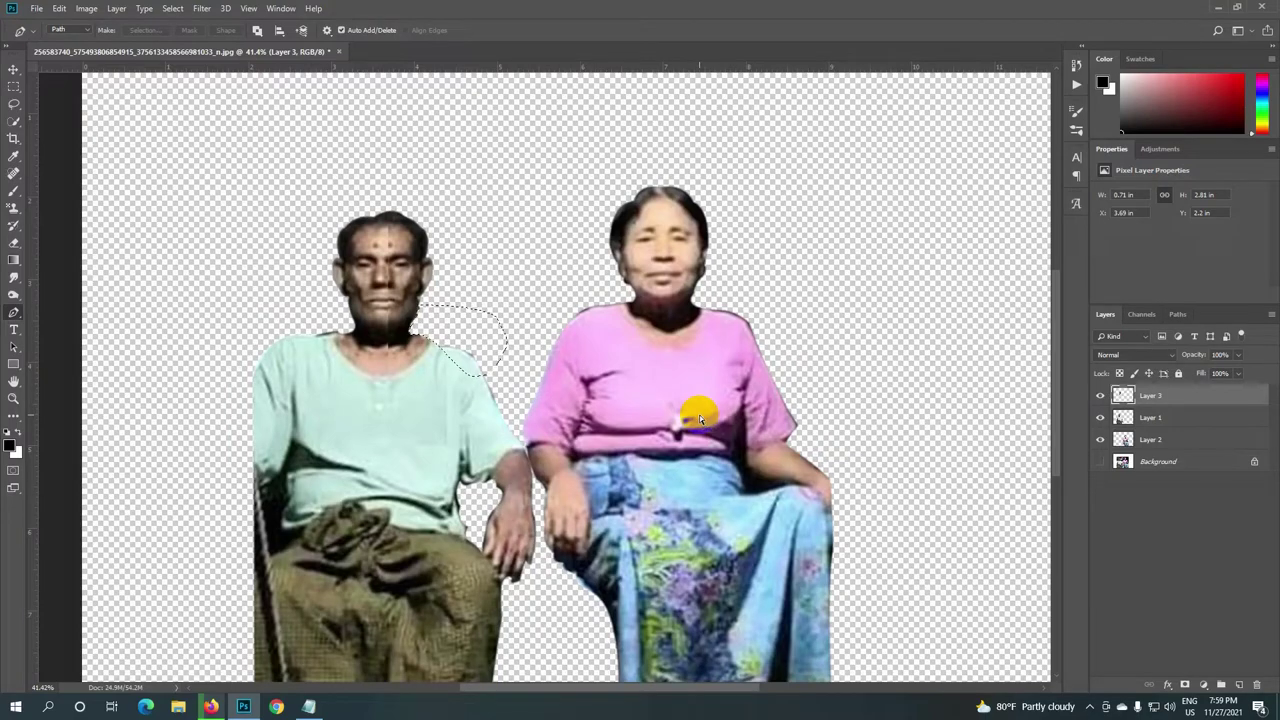
key(ctrl+d)
click(380, 285)
scroll(380, 287, up, 1)
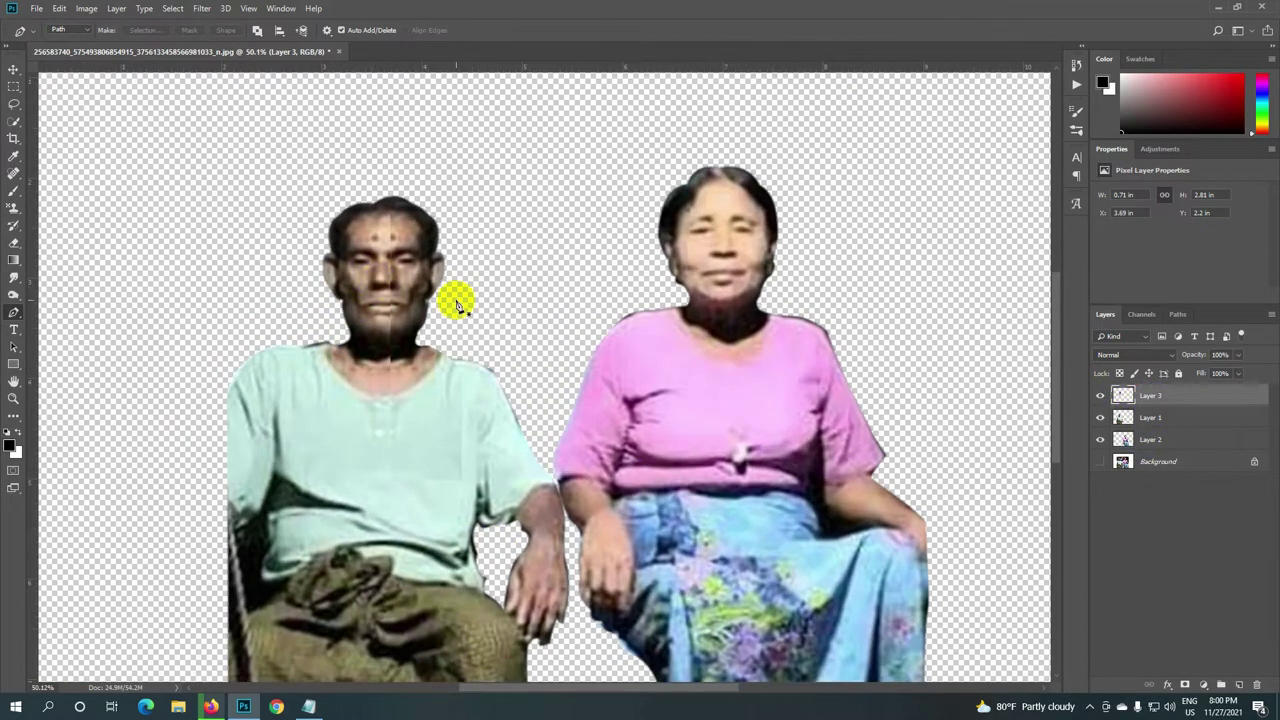
Step: Add a layer mask to Layer 3 and pick the Brush tool with white as foreground
click(1152, 368)
click(1187, 685)
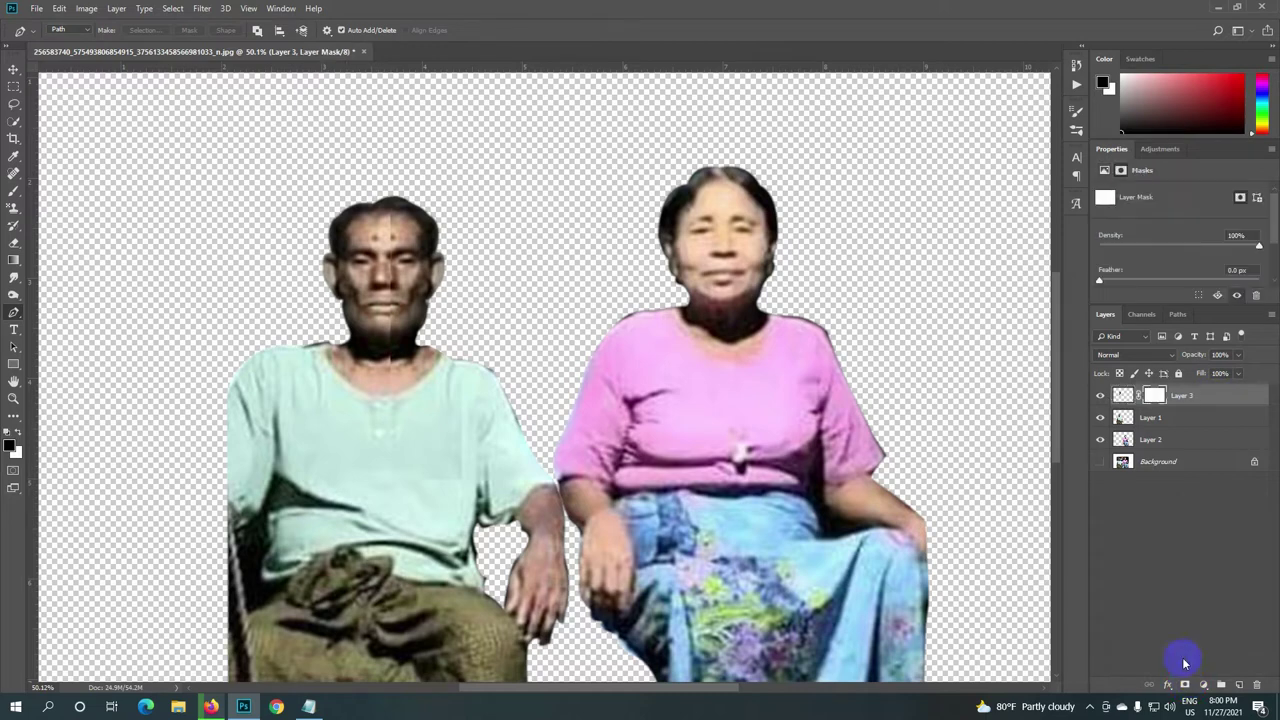
click(18, 190)
click(8, 427)
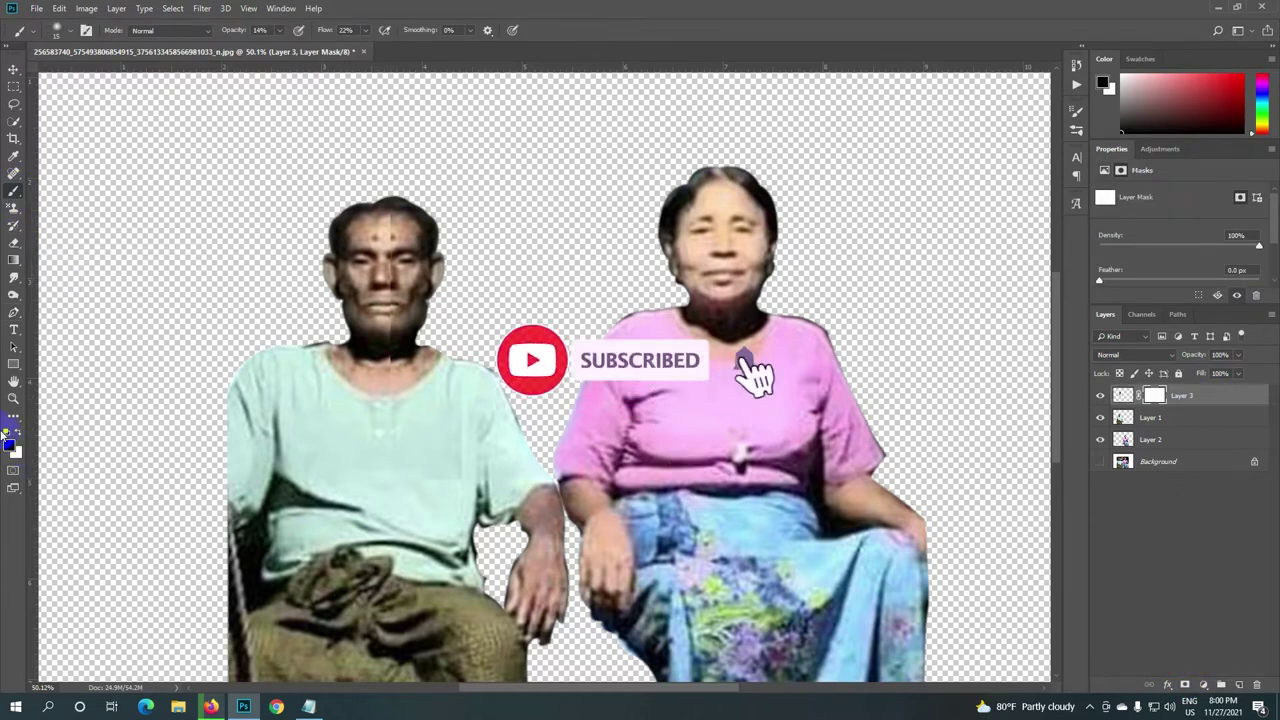
click(17, 435)
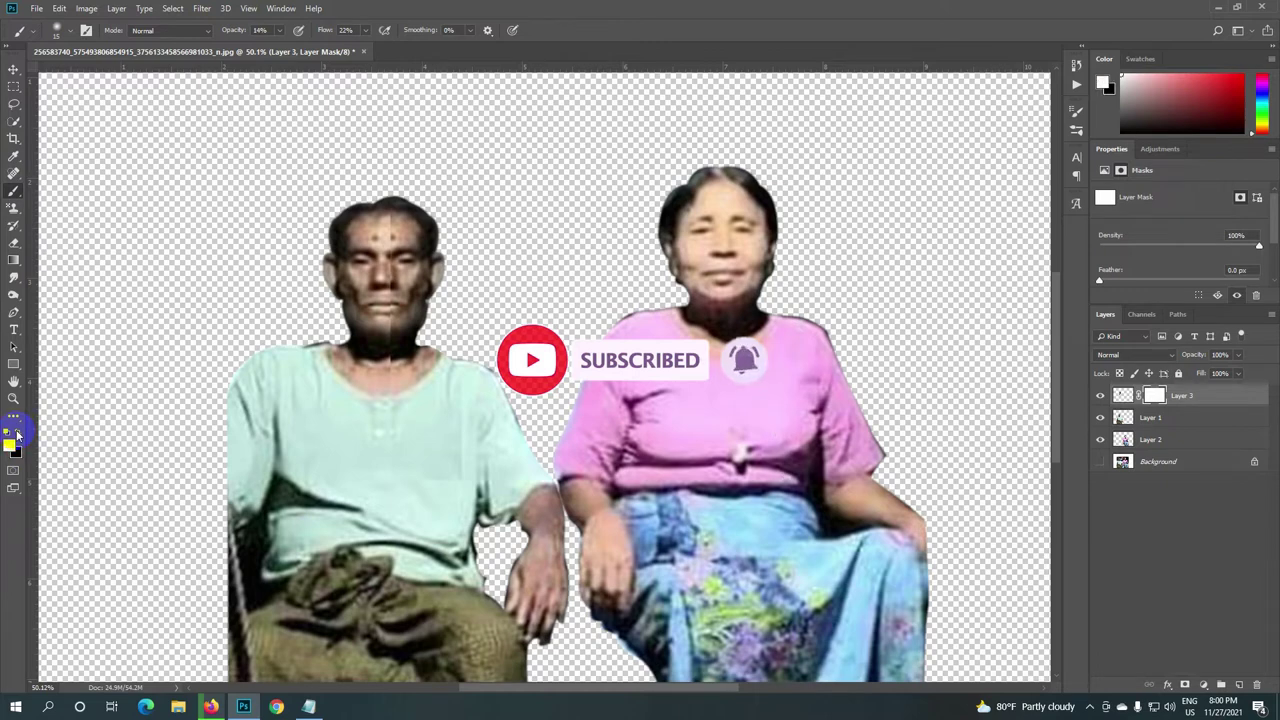
Step: Set the brush opacity to 35% and flow to 36%
click(297, 31)
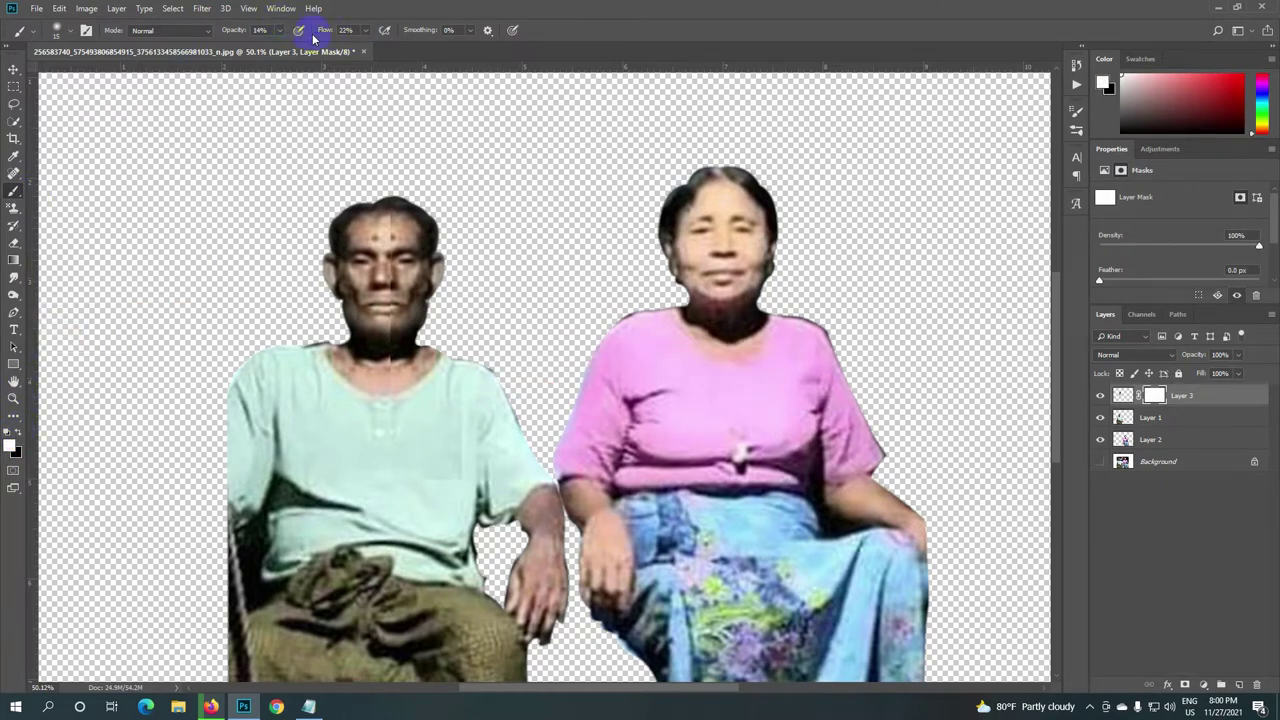
click(281, 31)
drag(281, 50, 293, 54)
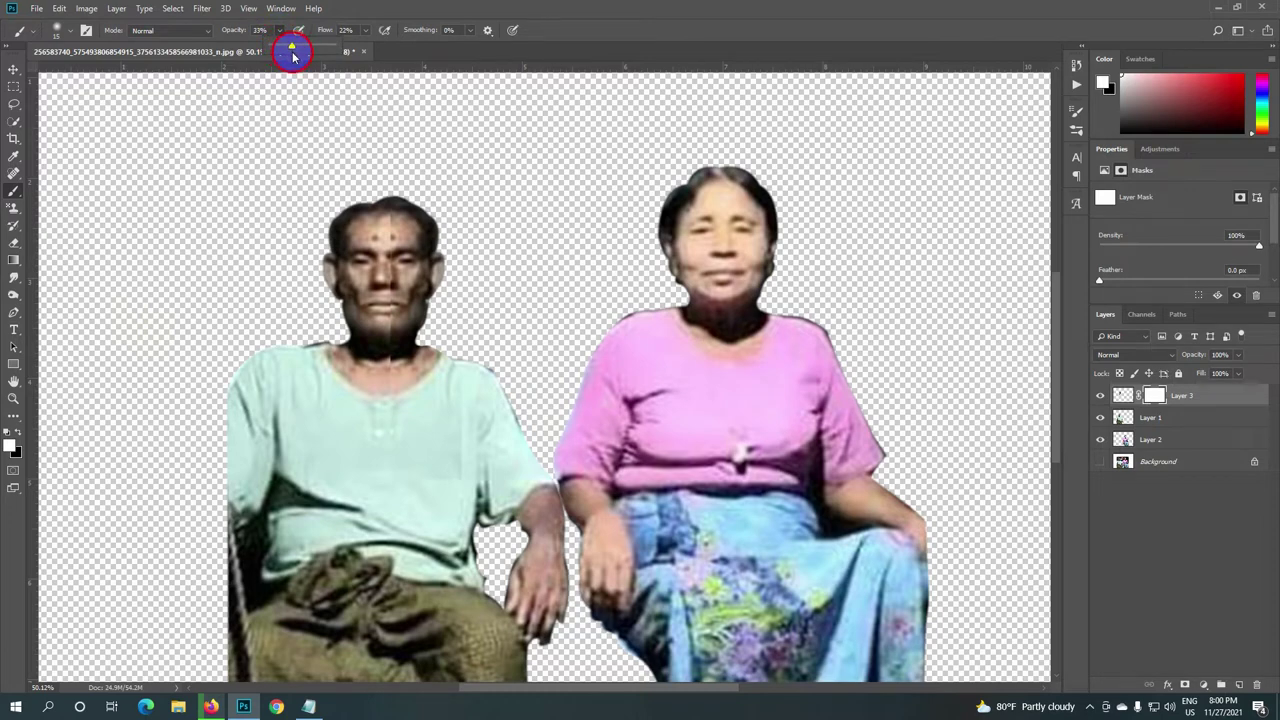
click(364, 33)
drag(368, 50, 374, 51)
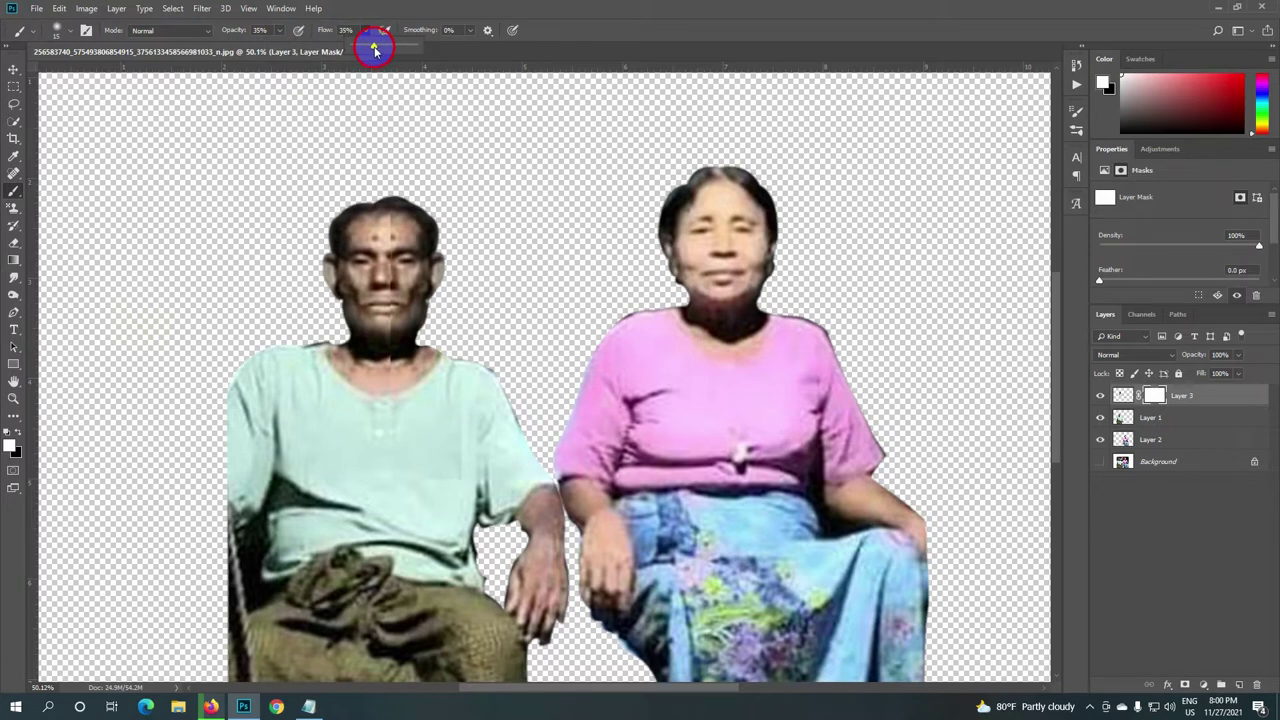
drag(420, 326, 398, 300)
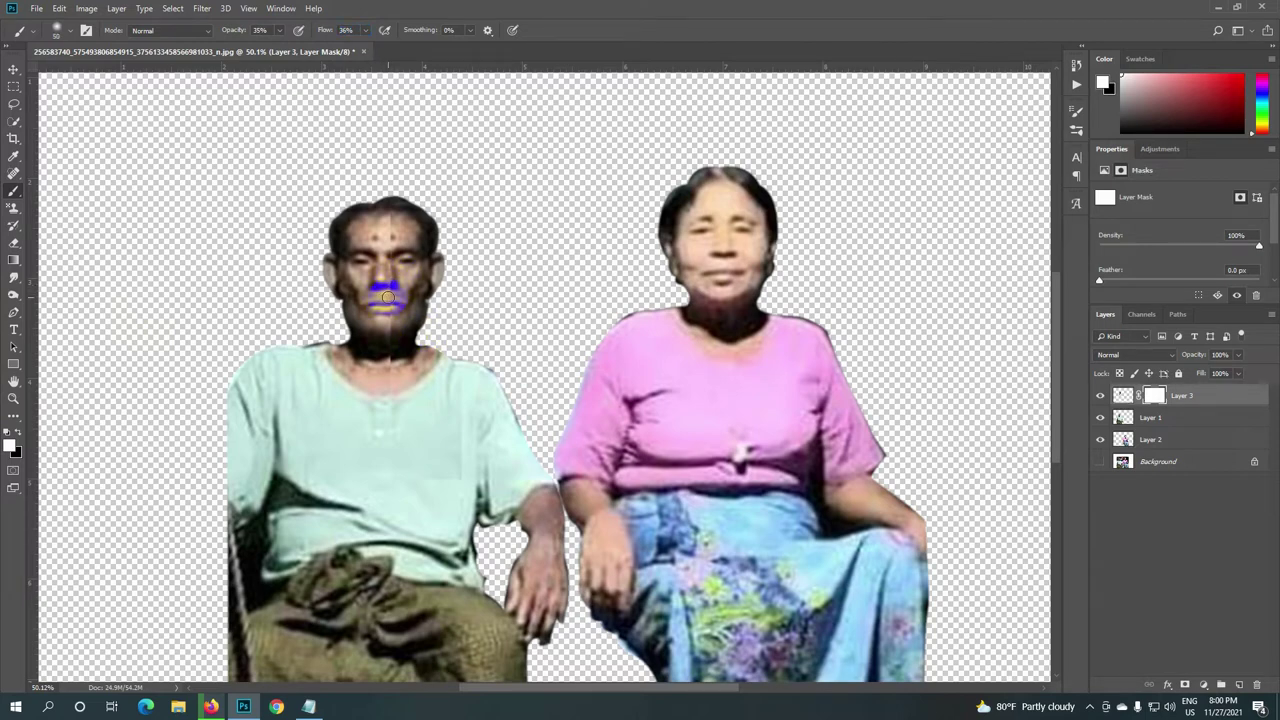
Step: Paint on Layer 3's mask to blend the patch across the forehead and hairline
scroll(385, 293, up, 1)
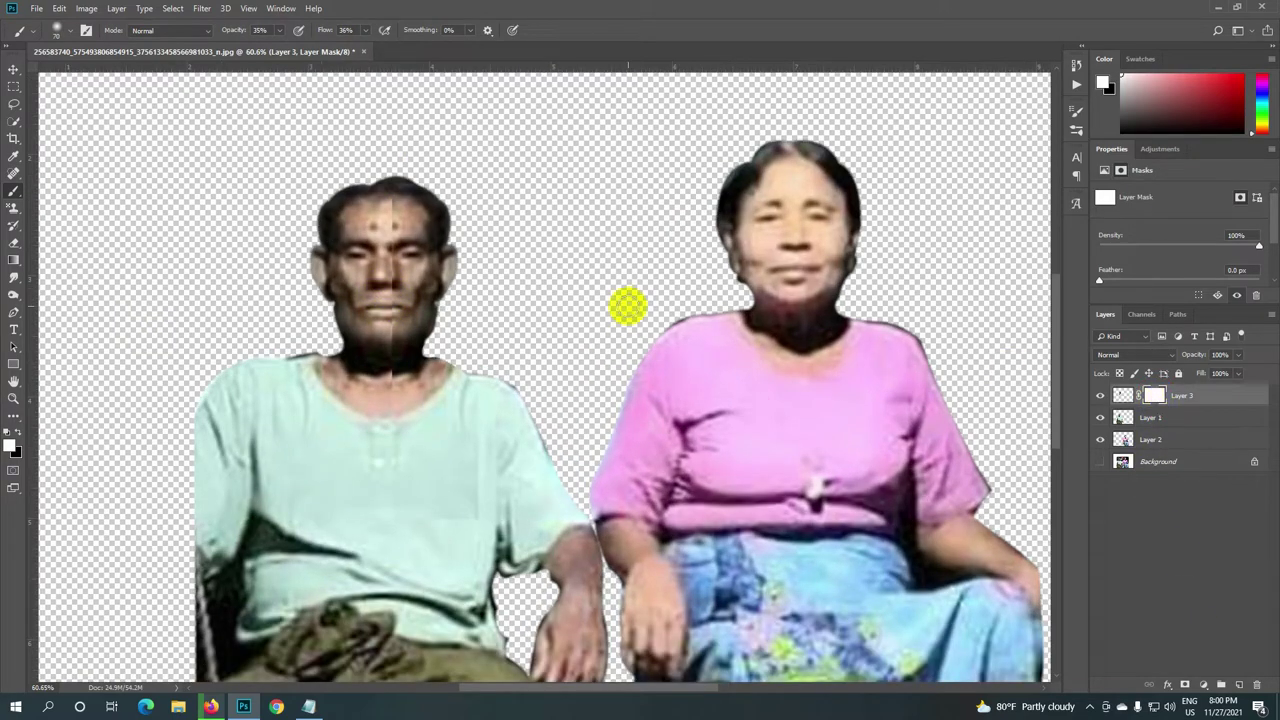
mouse_move(382, 235)
mouse_down()
mouse_move(390, 213)
mouse_move(400, 231)
mouse_up()
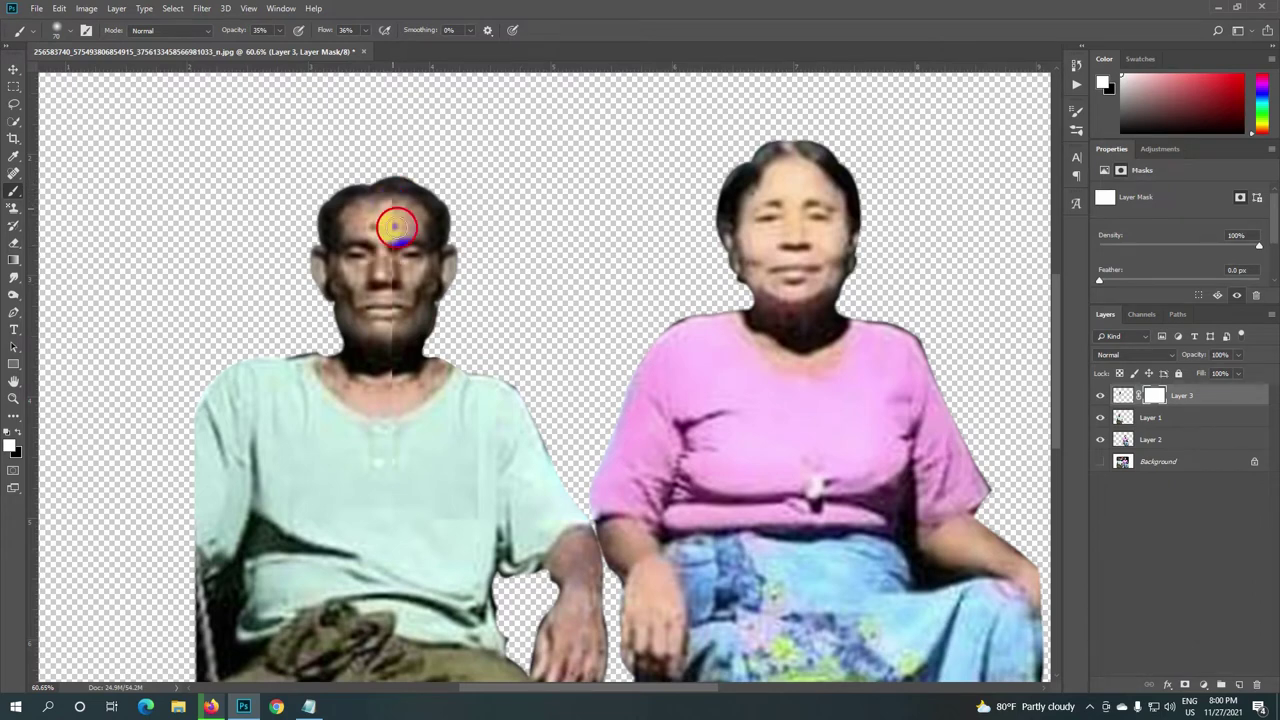
drag(400, 231, 374, 200)
click(9, 431)
drag(390, 180, 390, 210)
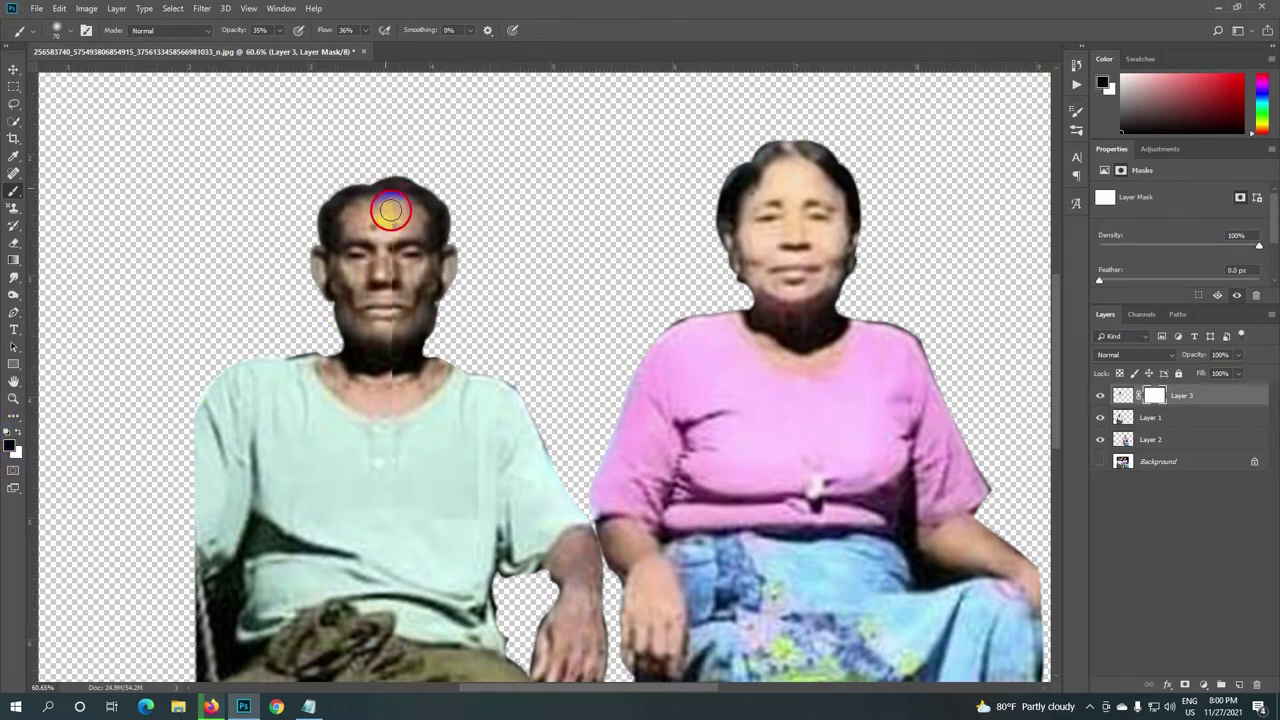
drag(390, 210, 383, 194)
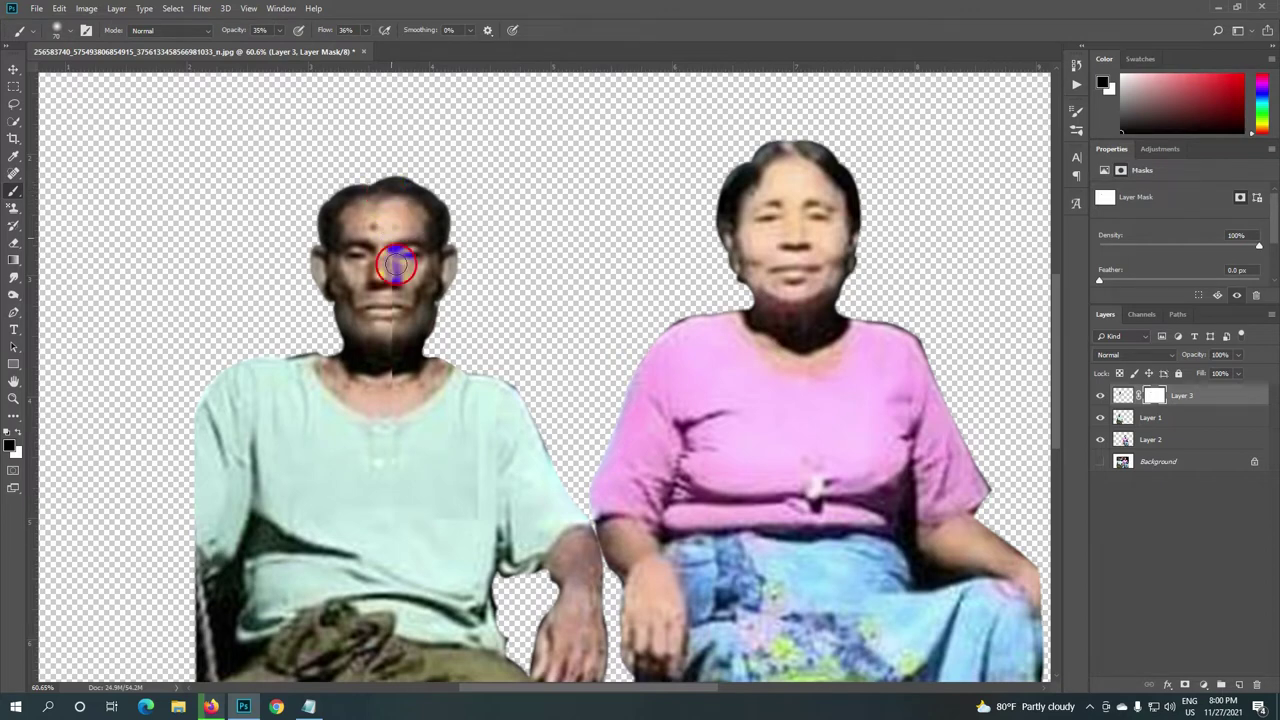
Step: Blend the patch between the eyes, down the nose, mouth and neck, comparing with Layer 3 toggled
drag(391, 240, 398, 323)
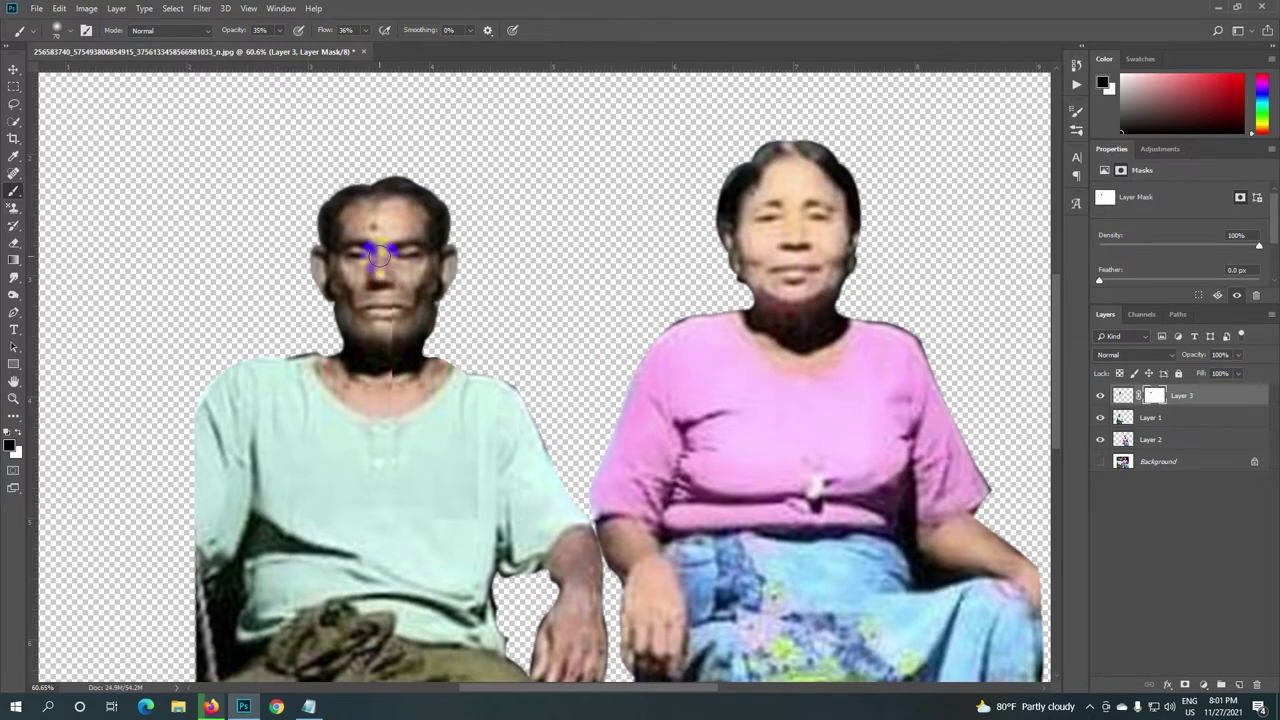
drag(390, 287, 393, 303)
mouse_move(400, 348)
mouse_down()
mouse_move(380, 285)
mouse_move(397, 391)
mouse_move(374, 363)
mouse_move(385, 312)
mouse_move(374, 349)
mouse_move(408, 397)
mouse_move(383, 389)
mouse_move(406, 436)
mouse_move(386, 320)
mouse_move(389, 366)
mouse_move(371, 331)
mouse_move(400, 331)
mouse_move(400, 306)
mouse_move(397, 349)
mouse_move(434, 334)
mouse_move(434, 300)
mouse_move(447, 315)
mouse_move(413, 403)
mouse_move(408, 354)
mouse_move(391, 408)
mouse_move(377, 386)
mouse_move(395, 381)
mouse_move(406, 192)
mouse_up()
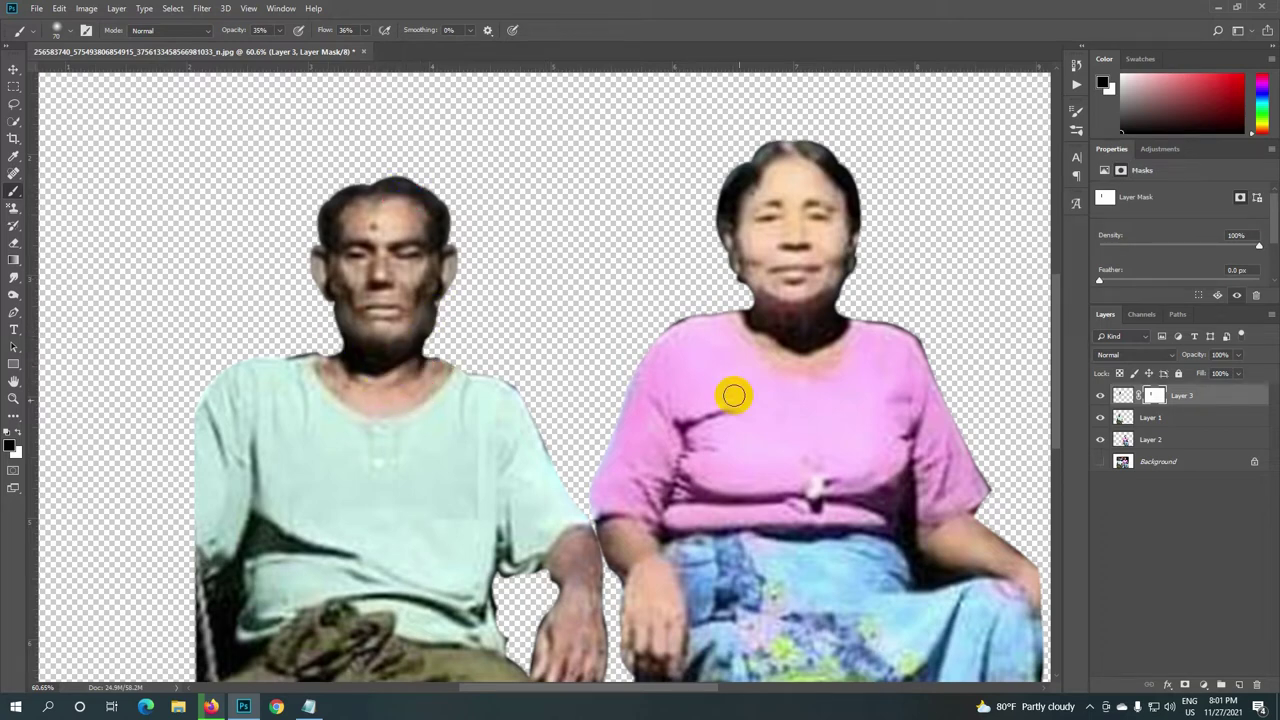
click(1101, 396)
click(1101, 396)
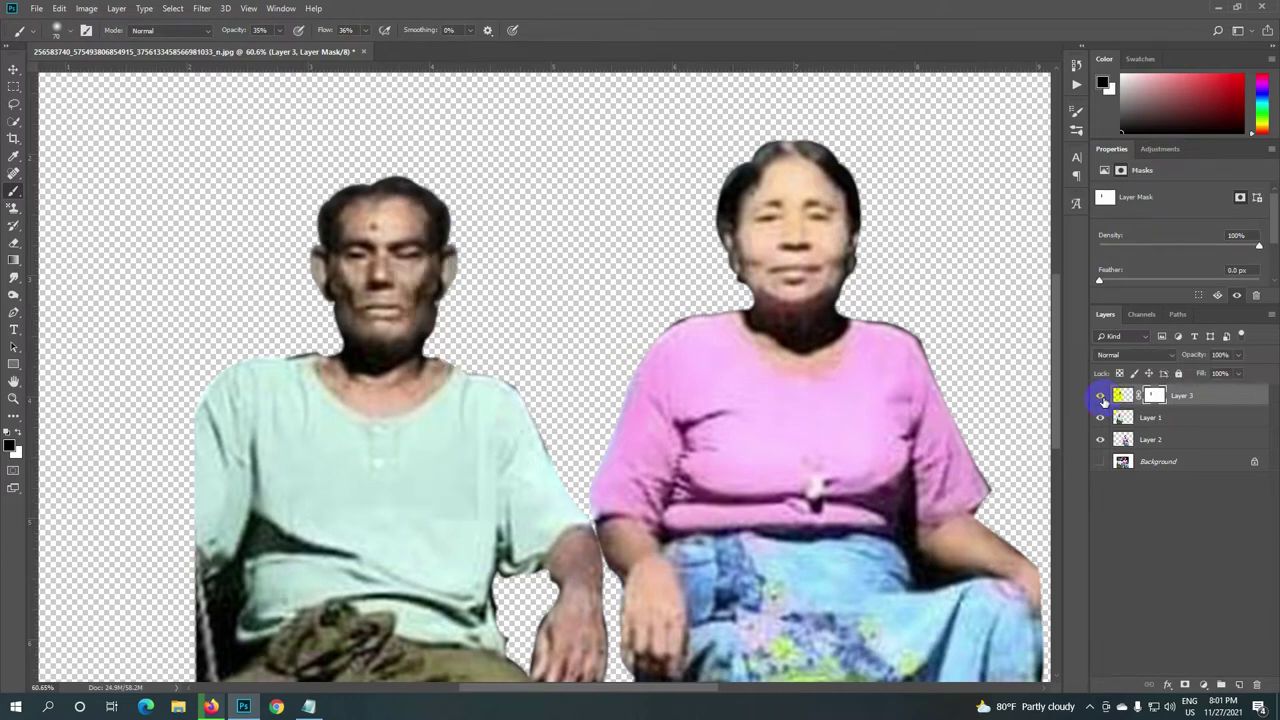
click(1101, 396)
click(1101, 396)
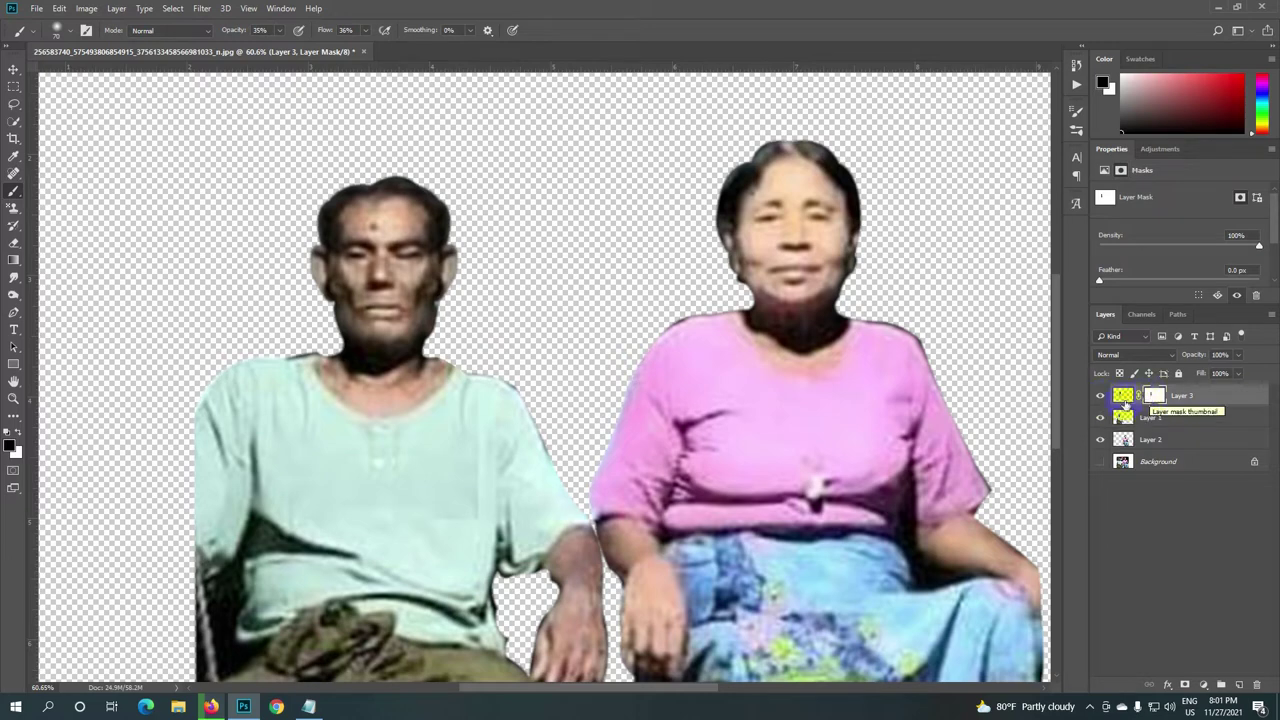
click(1122, 398)
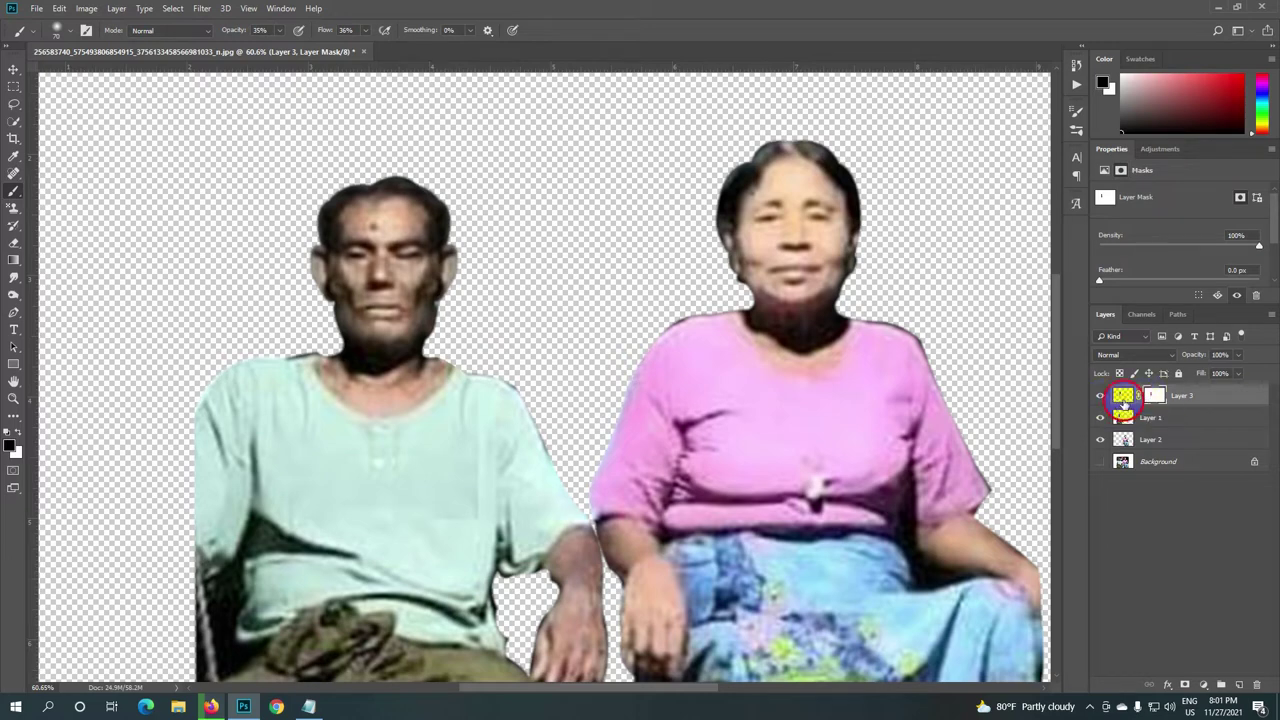
Step: Warp Layer 3's face patch slightly right near the cheek and commit the warp
key(ctrl+t)
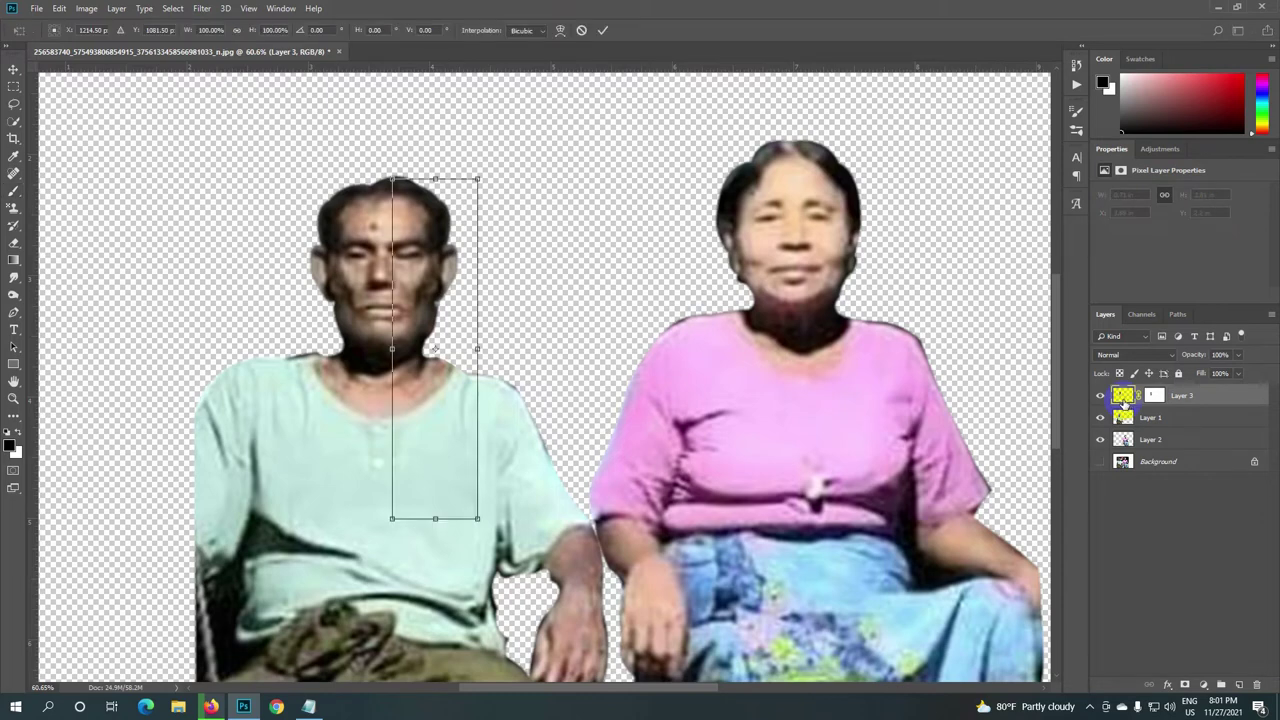
right_click(403, 356)
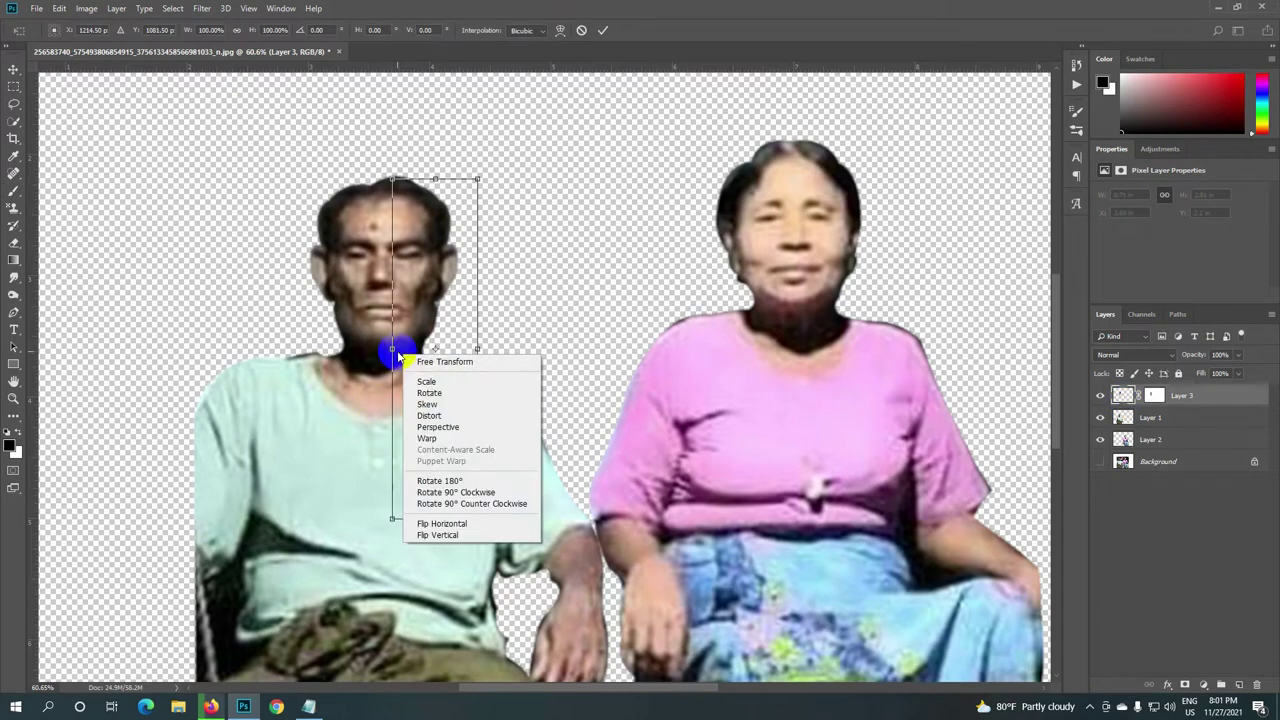
click(436, 440)
click(440, 313)
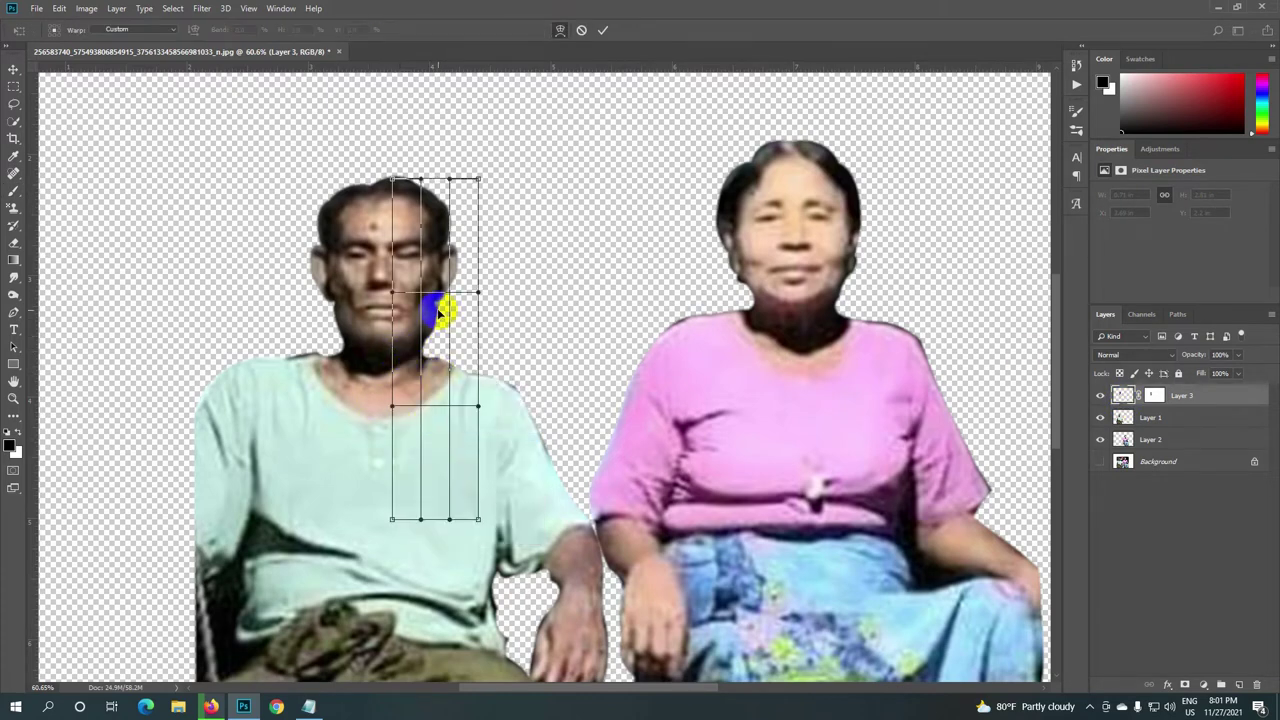
drag(443, 316, 444, 320)
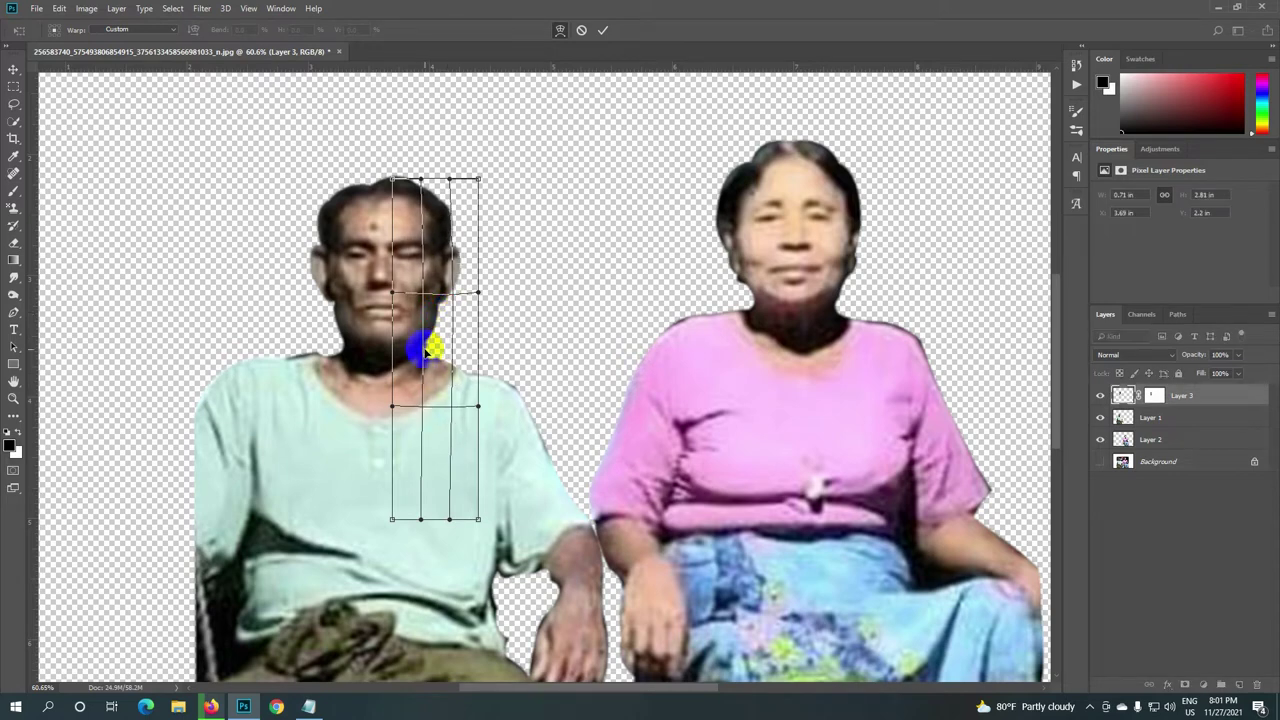
click(602, 31)
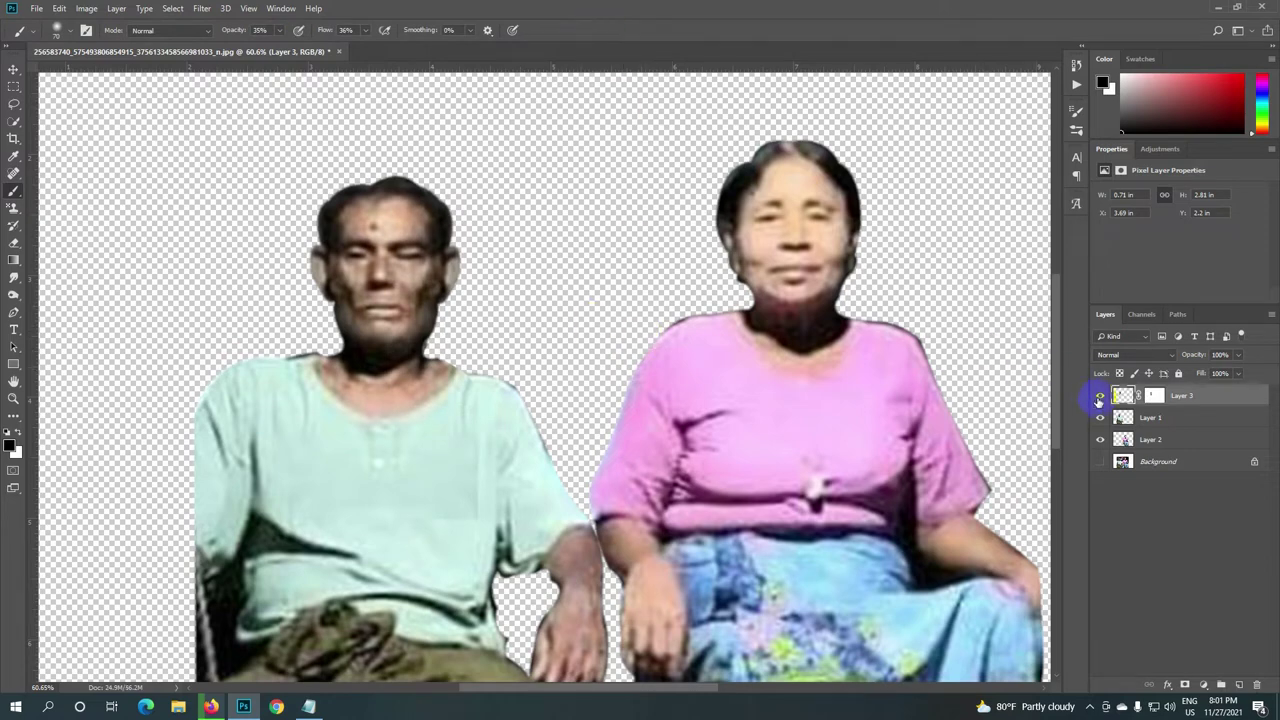
Step: Toggle Layer 3 on and off to check the warped patch against the man's face
click(1099, 398)
click(1099, 398)
click(1099, 398)
click(1099, 398)
click(1099, 398)
click(1099, 398)
click(1099, 398)
click(1099, 398)
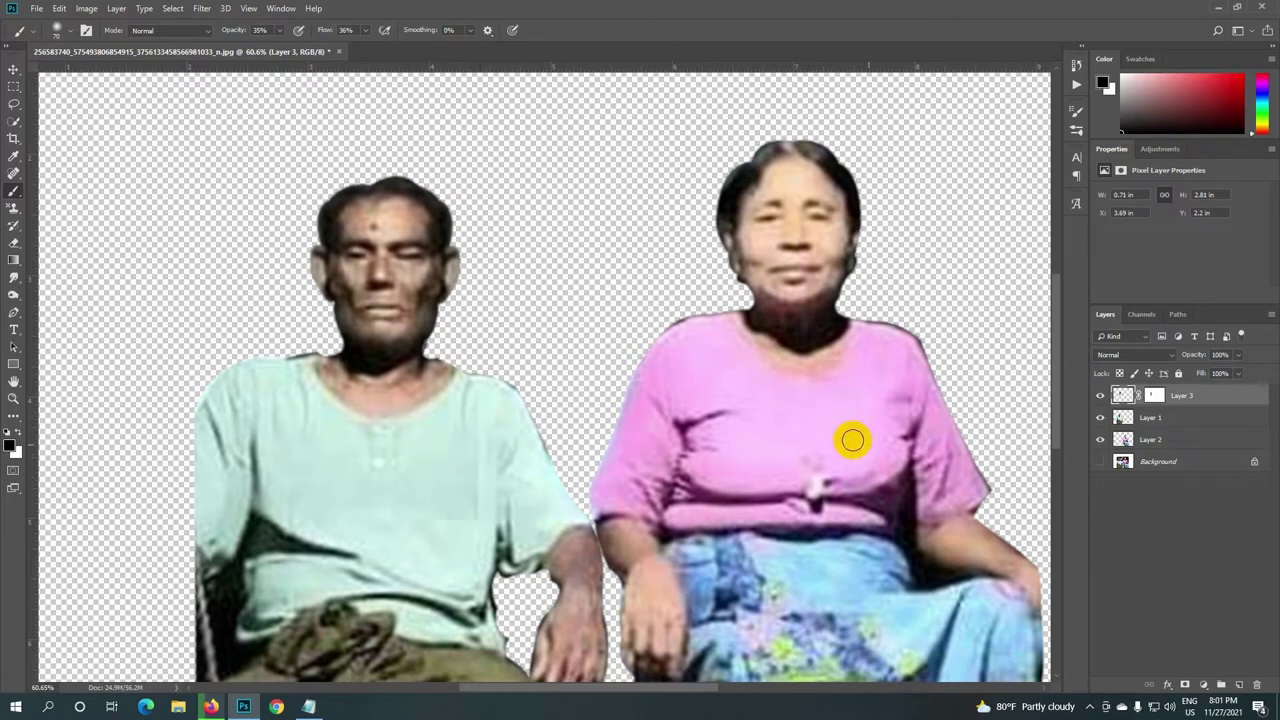
click(1155, 396)
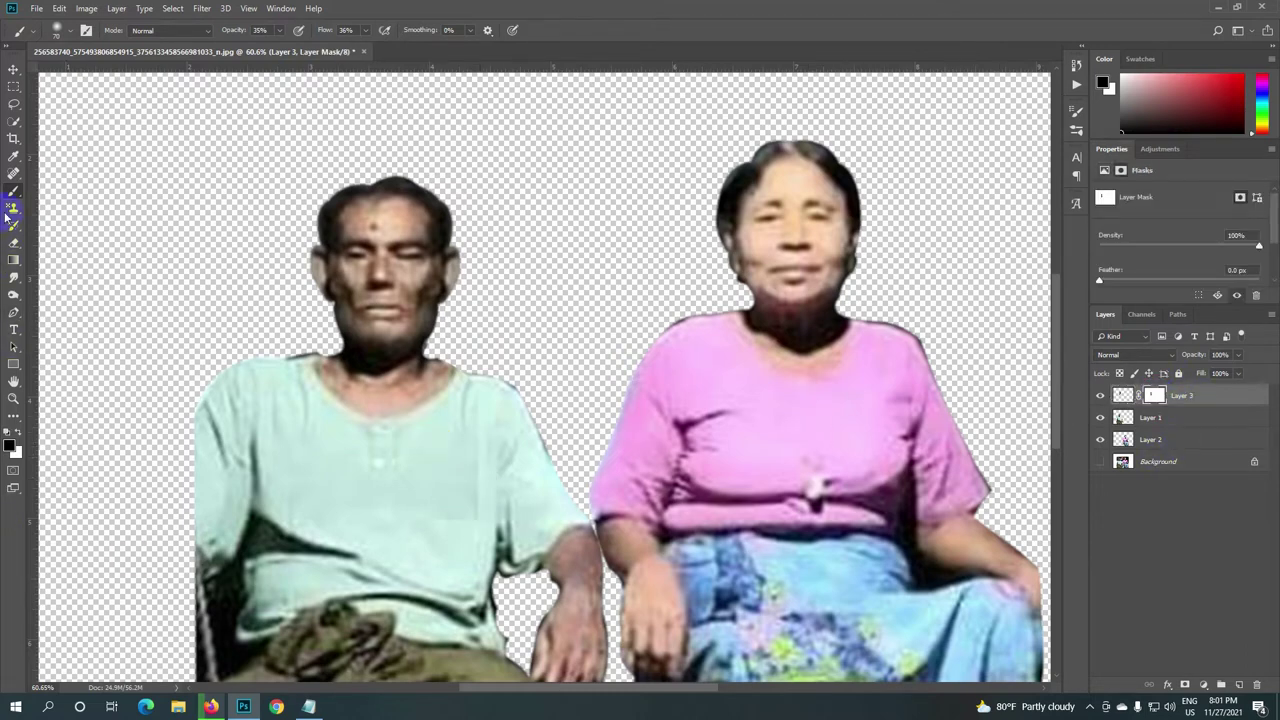
Step: Paint Layer 3's mask over the man's shirt, neck and head, comparing with the patch toggled
click(503, 552)
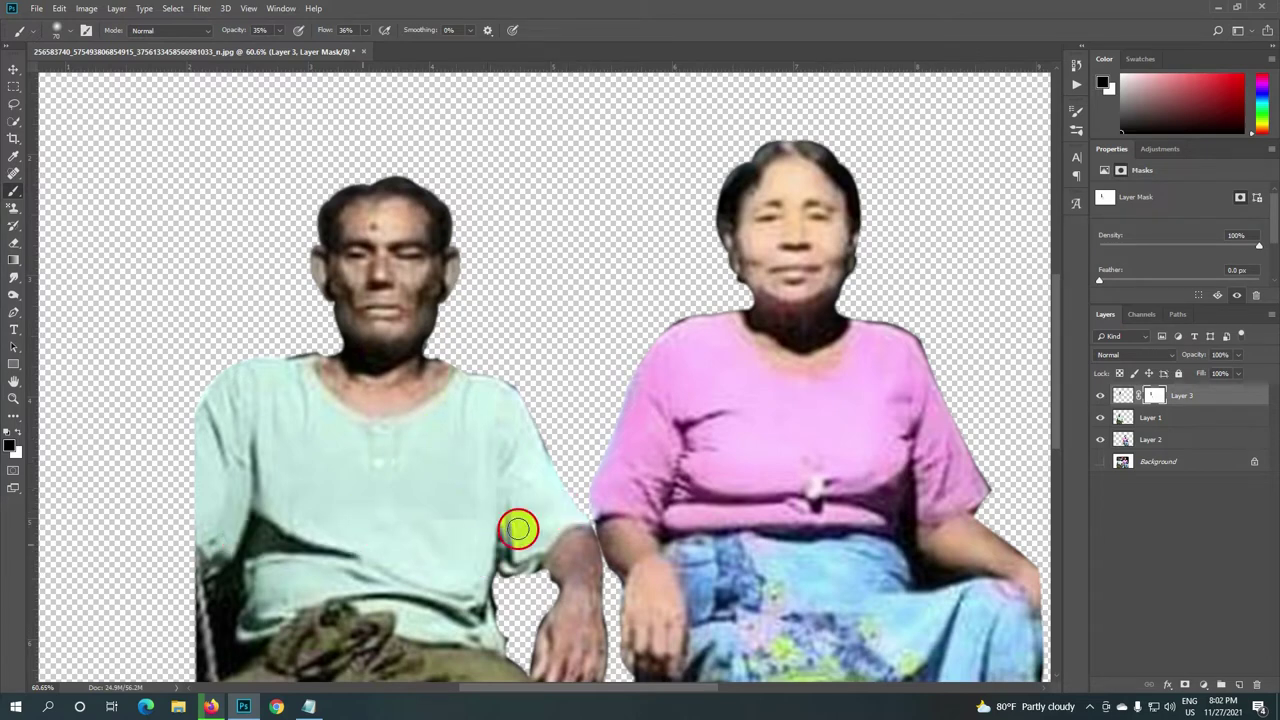
click(436, 349)
drag(436, 349, 433, 345)
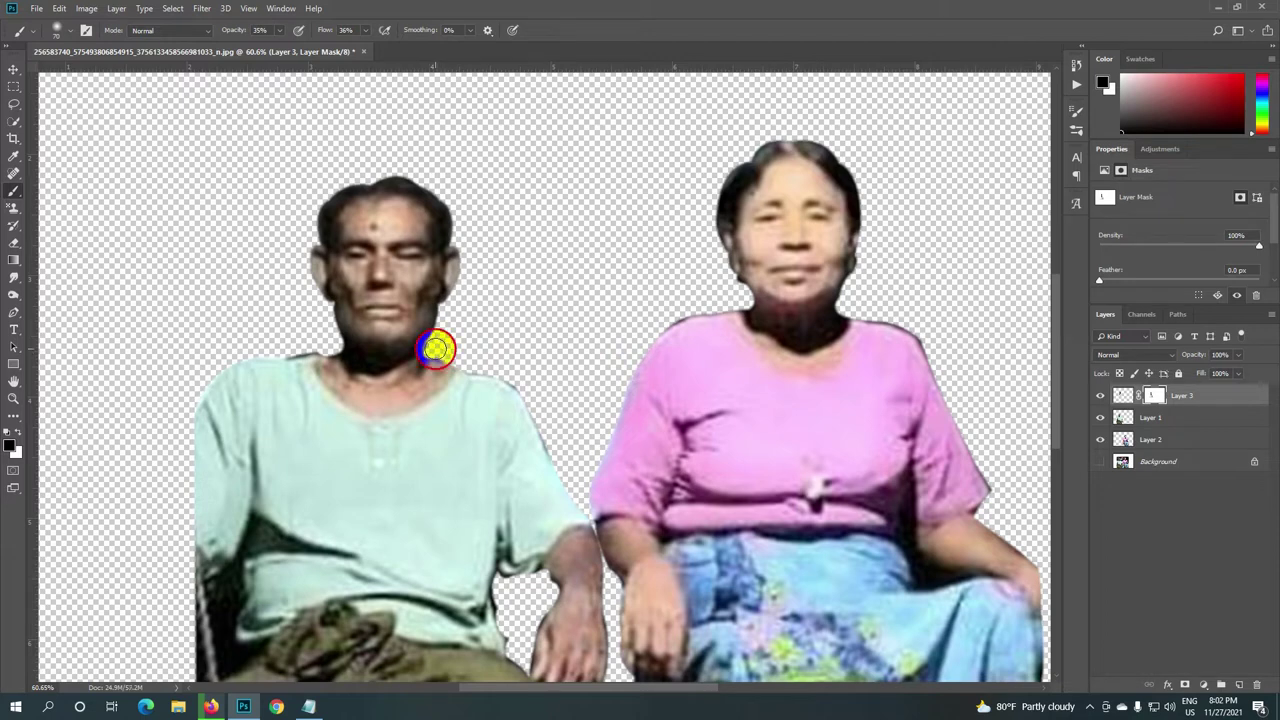
mouse_move(433, 345)
mouse_down()
mouse_move(446, 317)
mouse_move(446, 363)
mouse_up()
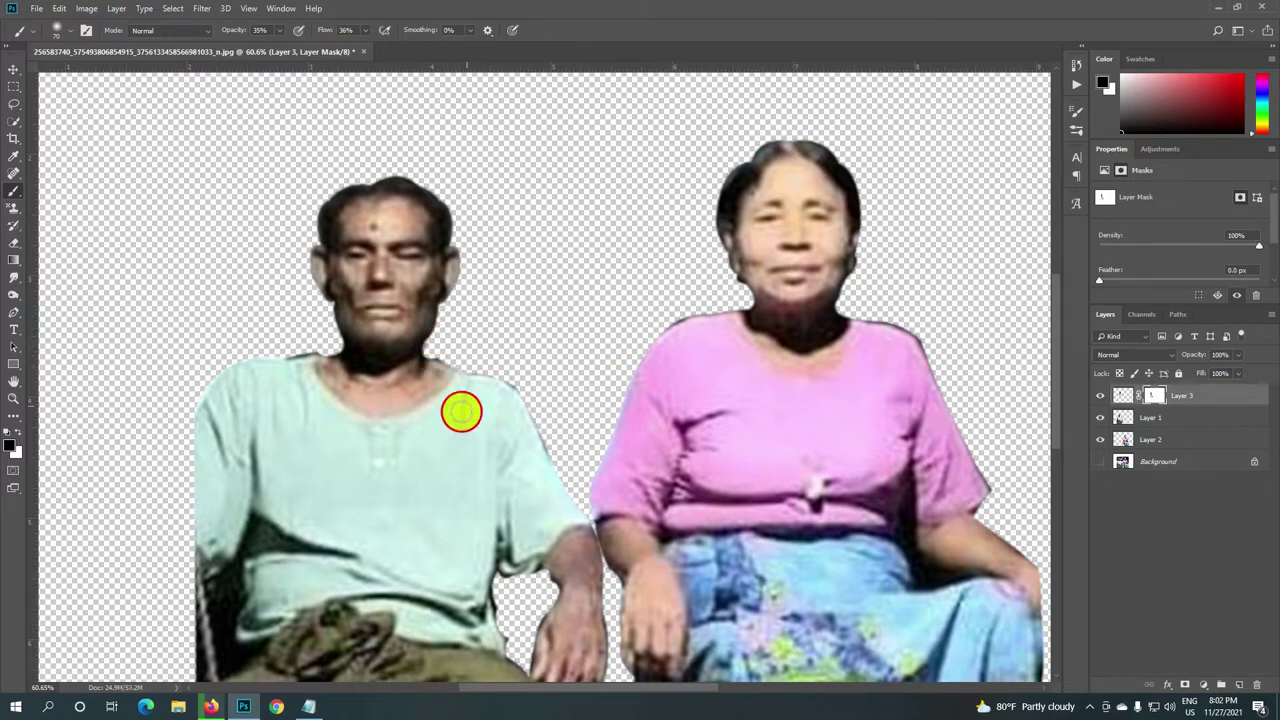
click(403, 198)
click(371, 220)
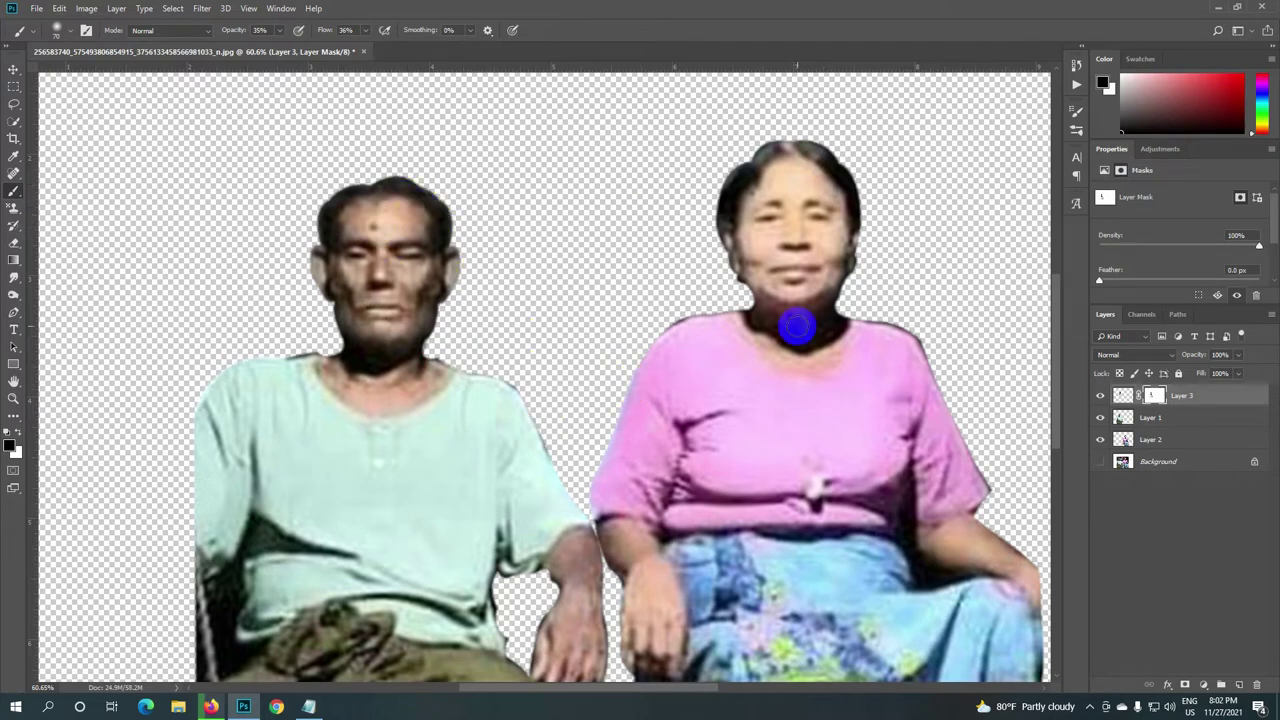
click(1101, 395)
click(1101, 395)
click(1101, 395)
click(1101, 395)
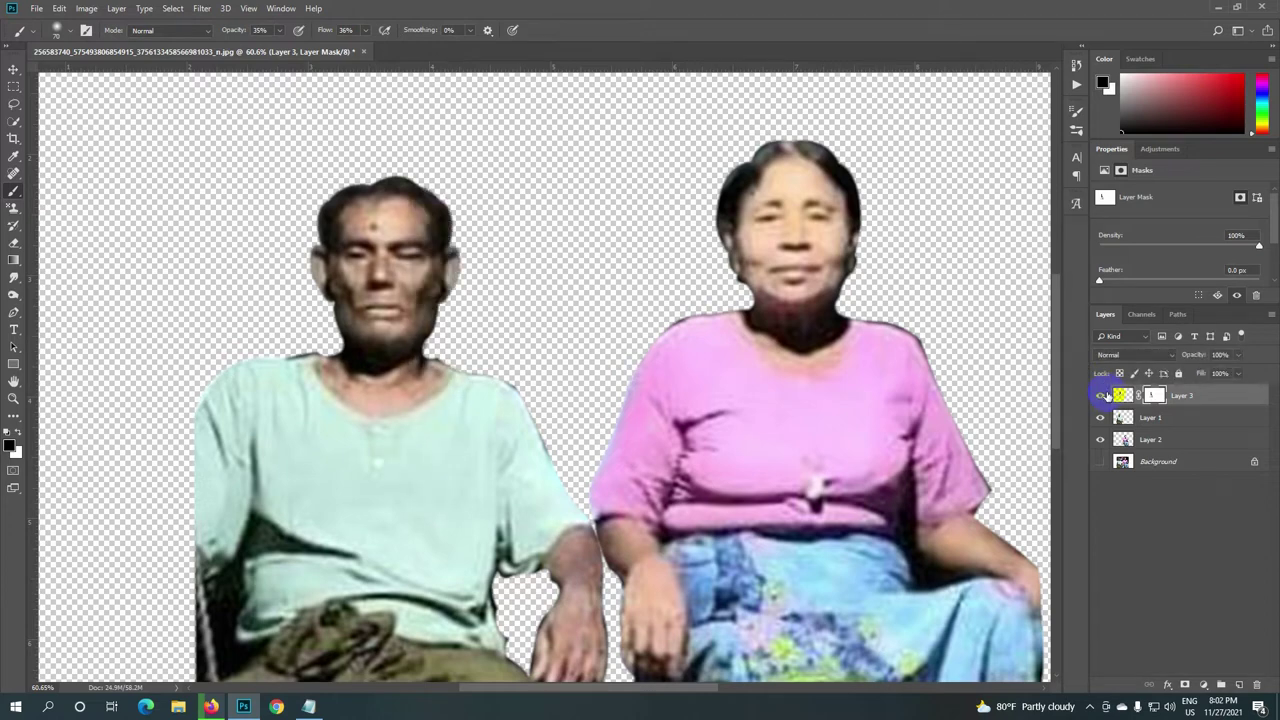
Step: Blend the patch over the man's cheek beside his ear, then zoom out to check
mouse_move(428, 300)
mouse_down()
mouse_move(416, 284)
mouse_move(416, 301)
mouse_up()
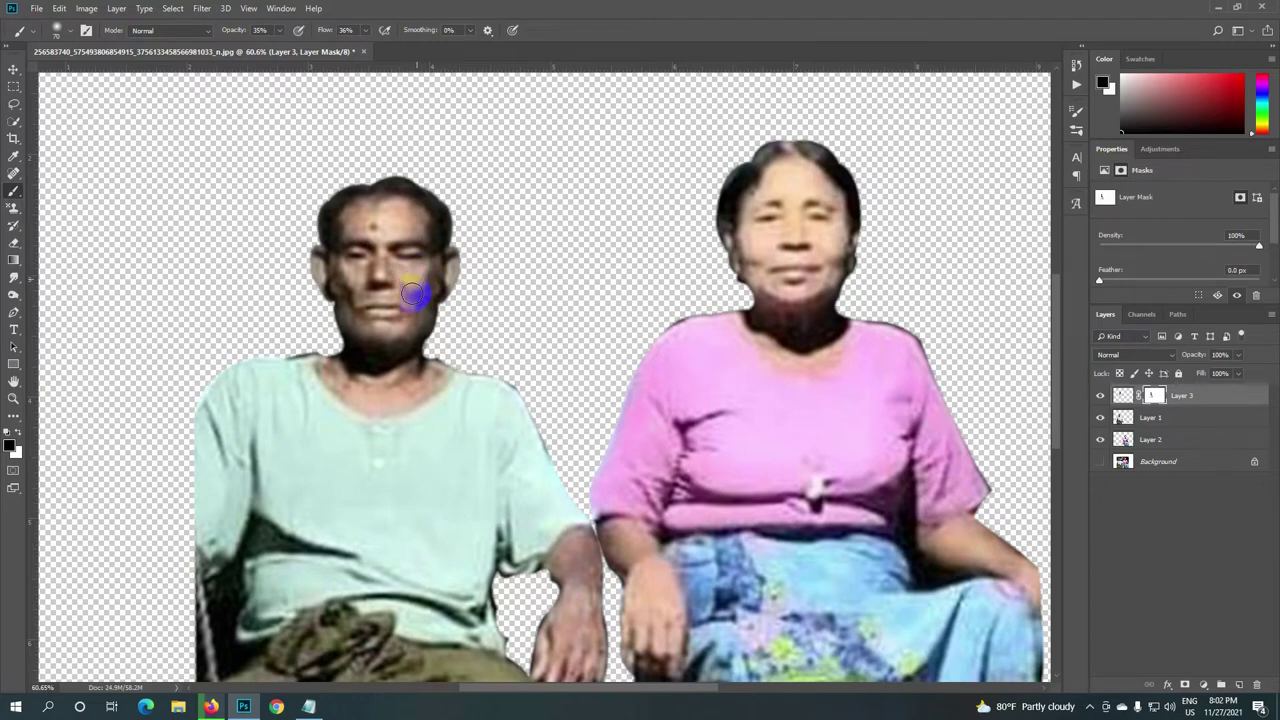
drag(416, 289, 424, 270)
click(1097, 396)
click(1097, 396)
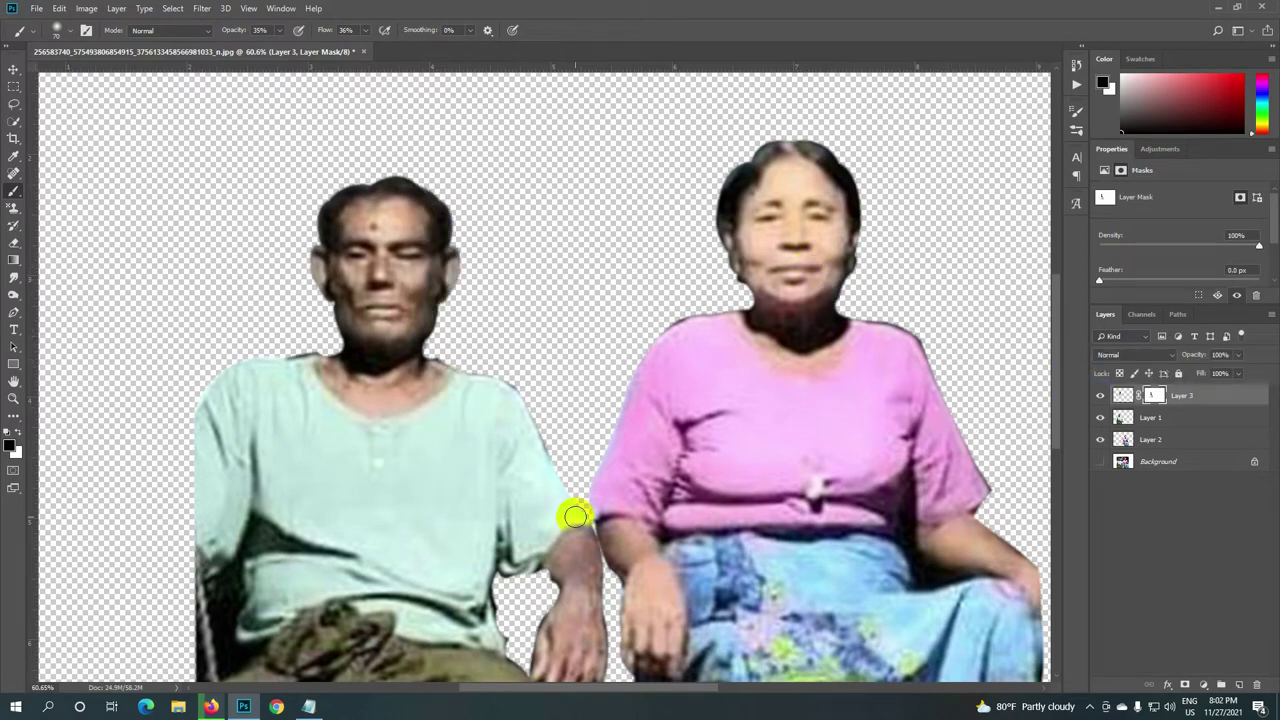
scroll(463, 514, down, 3)
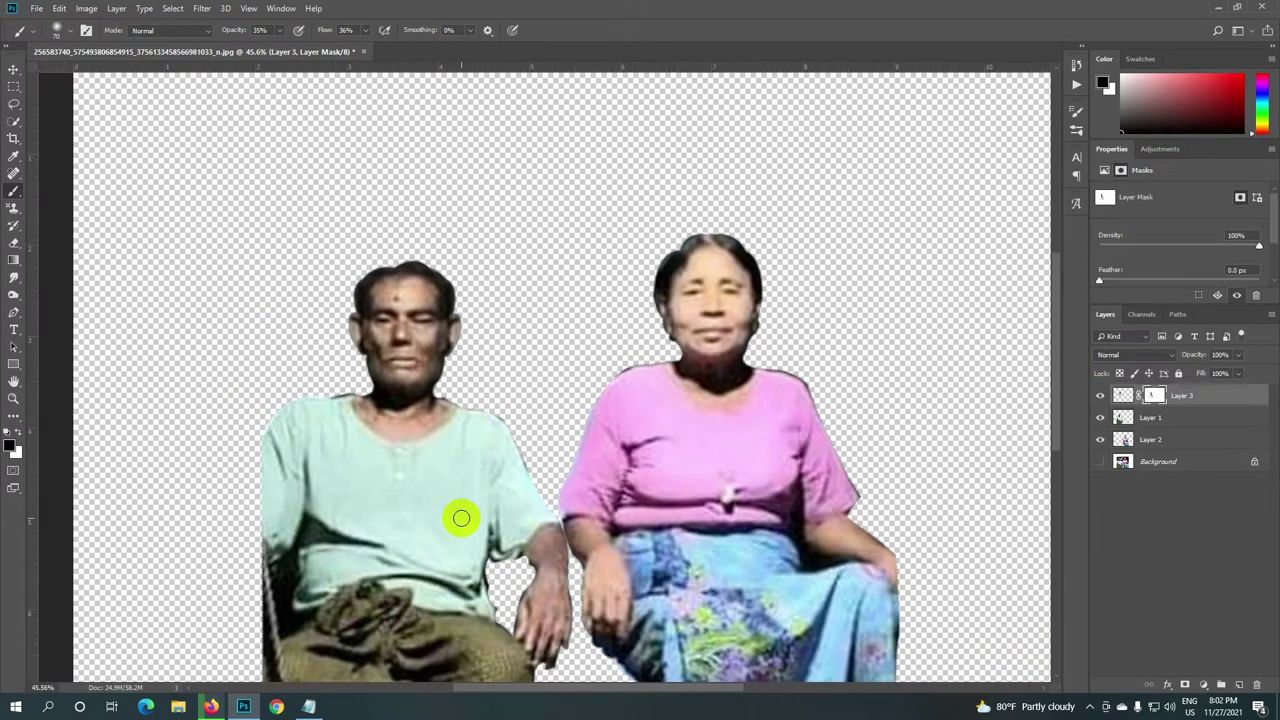
scroll(460, 517, down, 2)
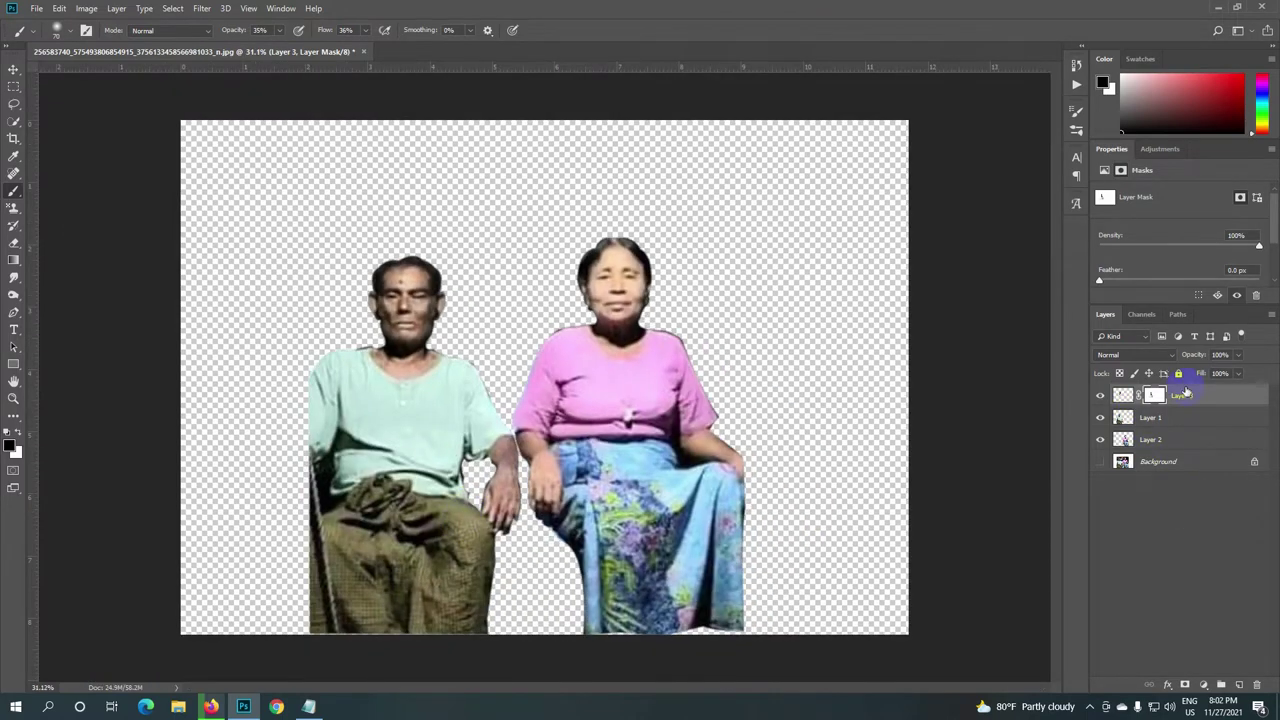
click(1175, 420)
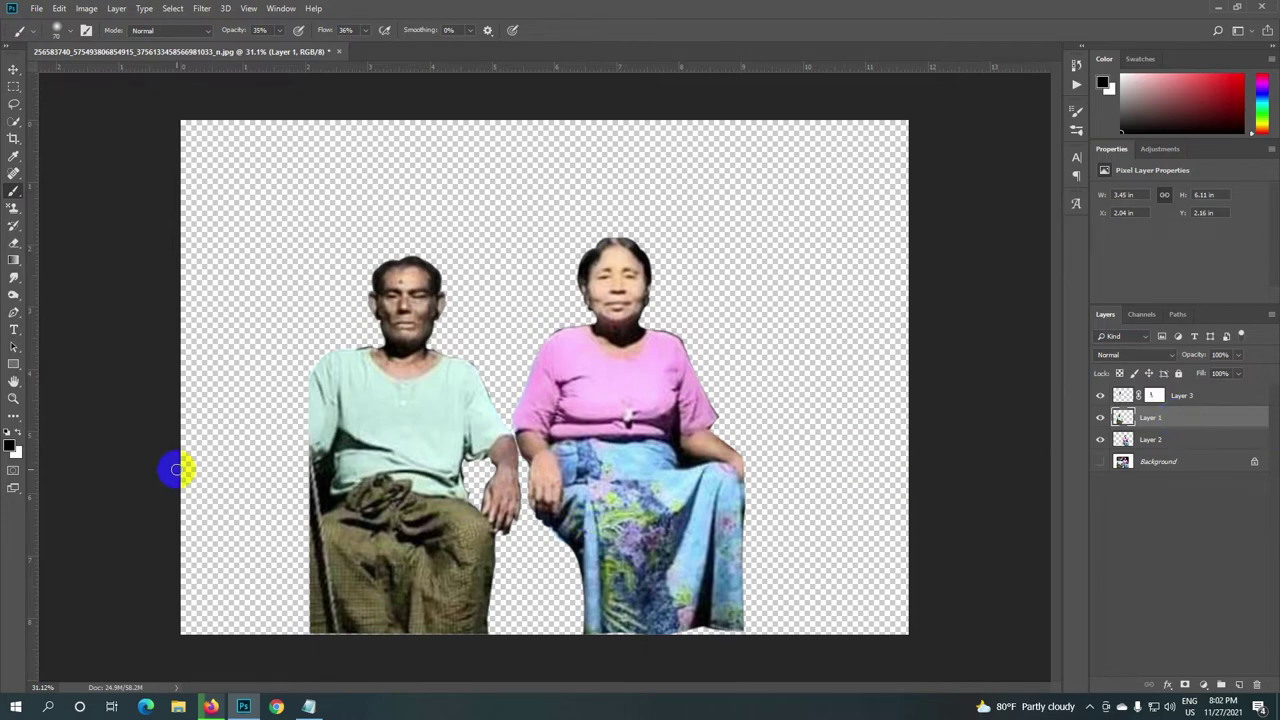
Step: Draw a 1.8 × 4.9 in rectangular marquee on Layer 1 from the man's chin past the canvas bottom
scroll(340, 455, down, 1)
scroll(343, 454, down, 1)
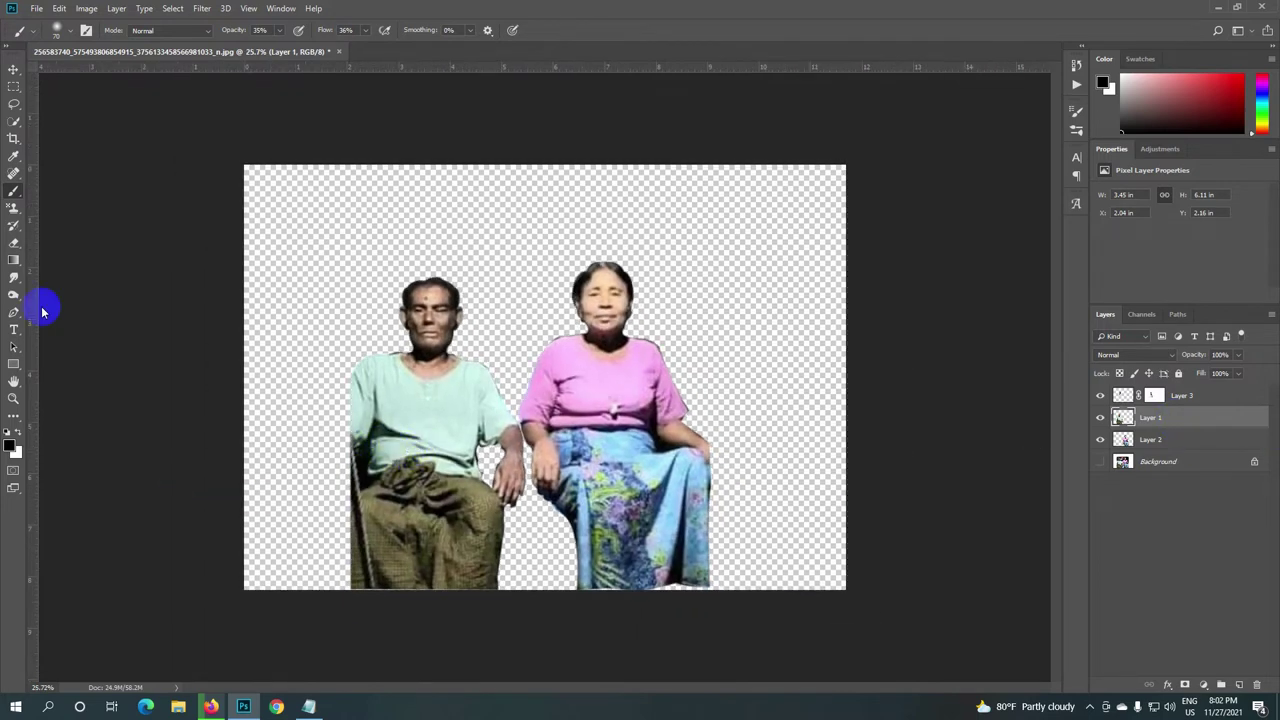
click(14, 88)
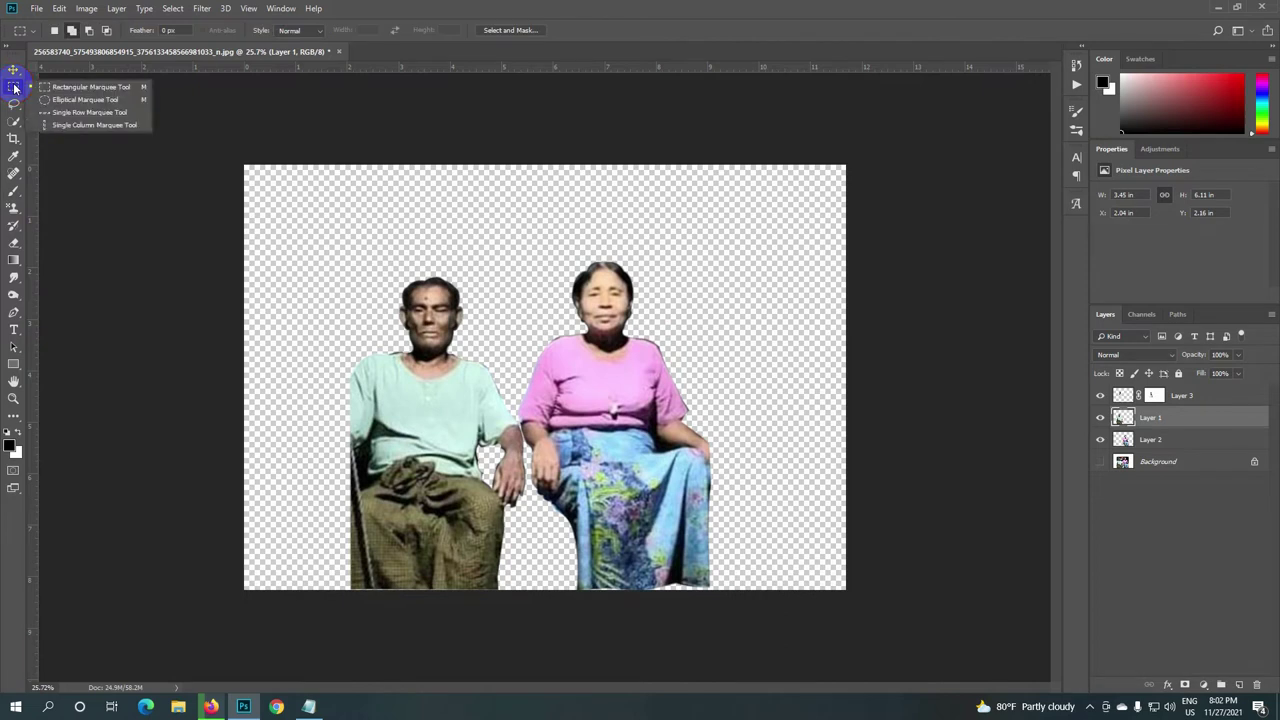
click(14, 88)
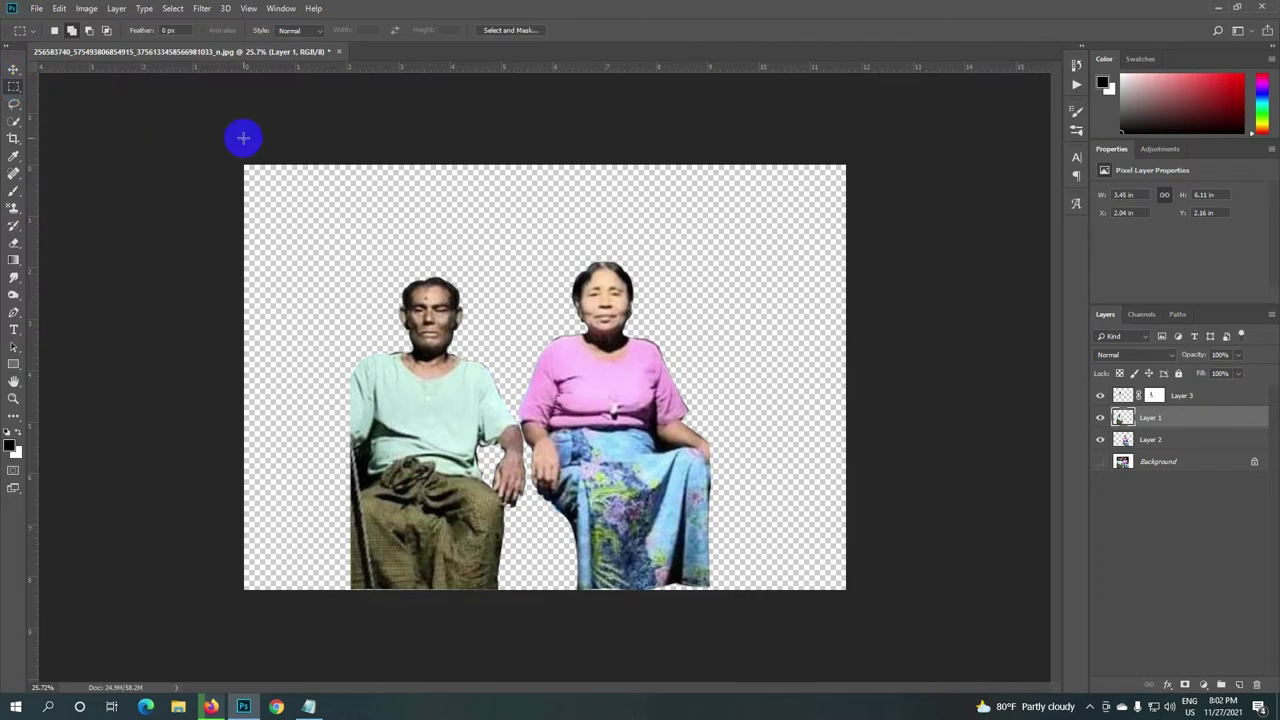
click(1099, 418)
click(1099, 418)
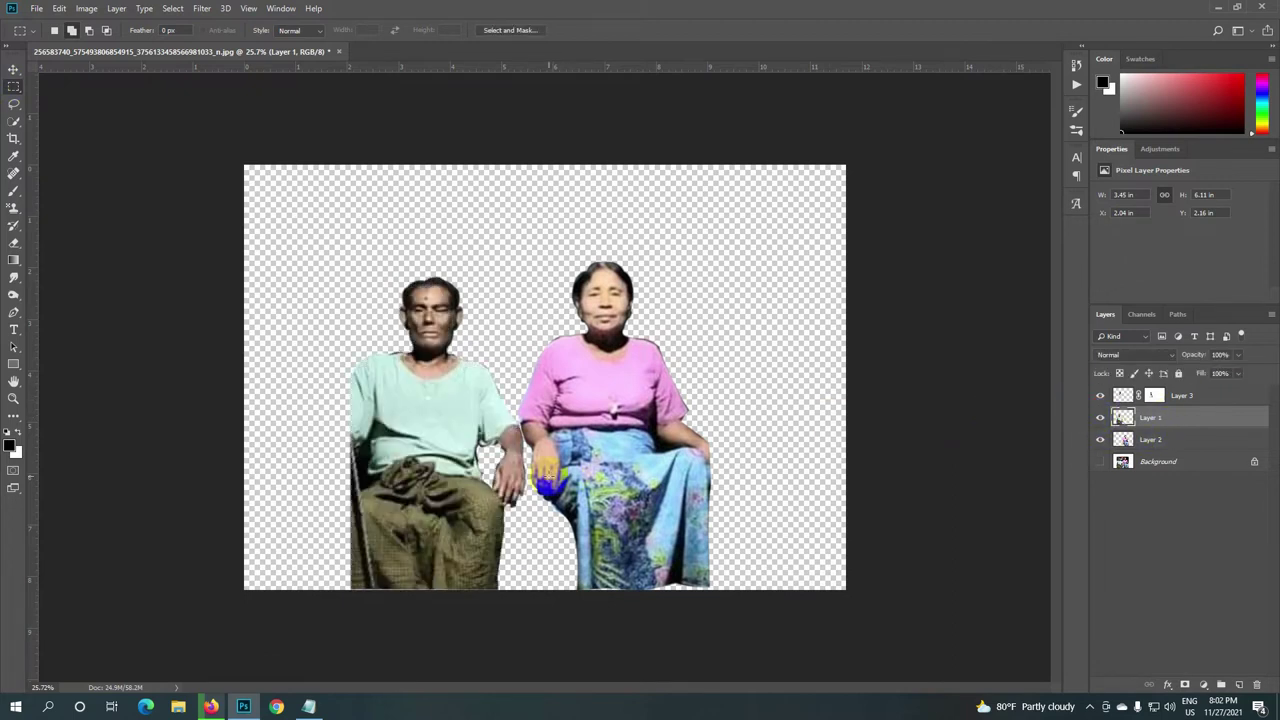
scroll(545, 480, down, 1)
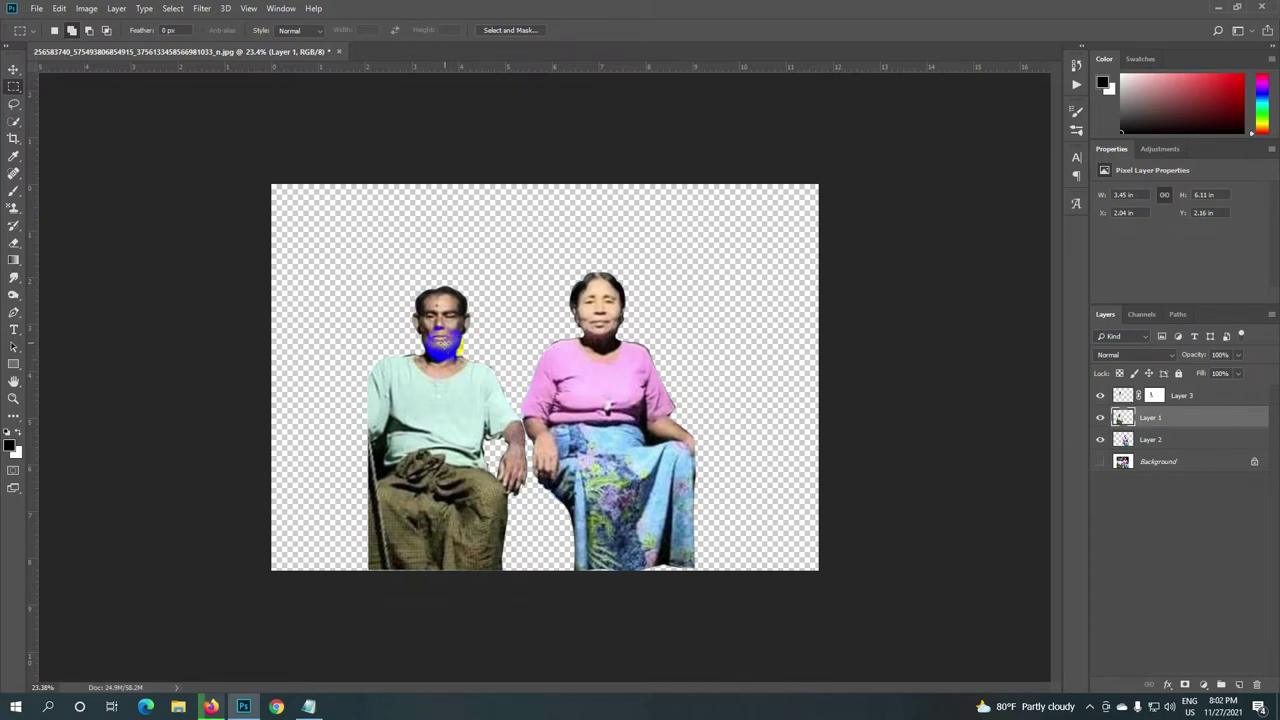
drag(443, 343, 527, 609)
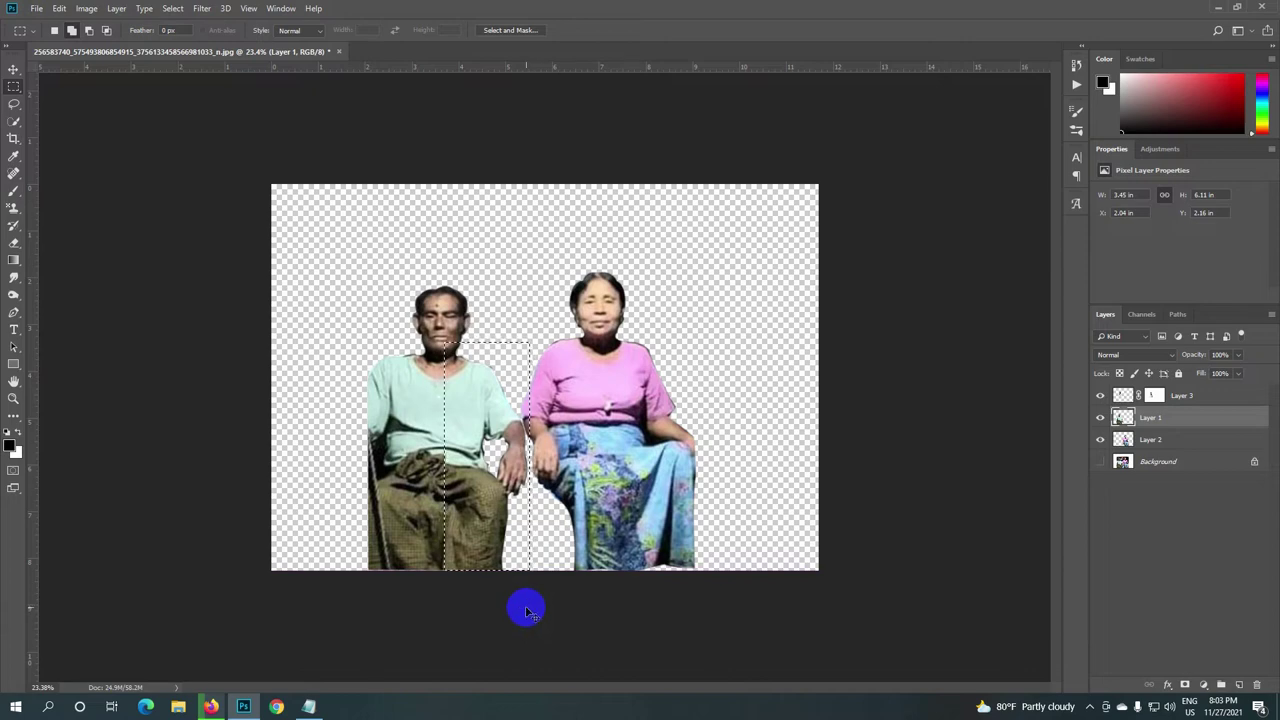
Step: Copy the 1.8 × 4.89 in strip to Layer 4, flip it horizontally and shift it over his other side
key(ctrl+j)
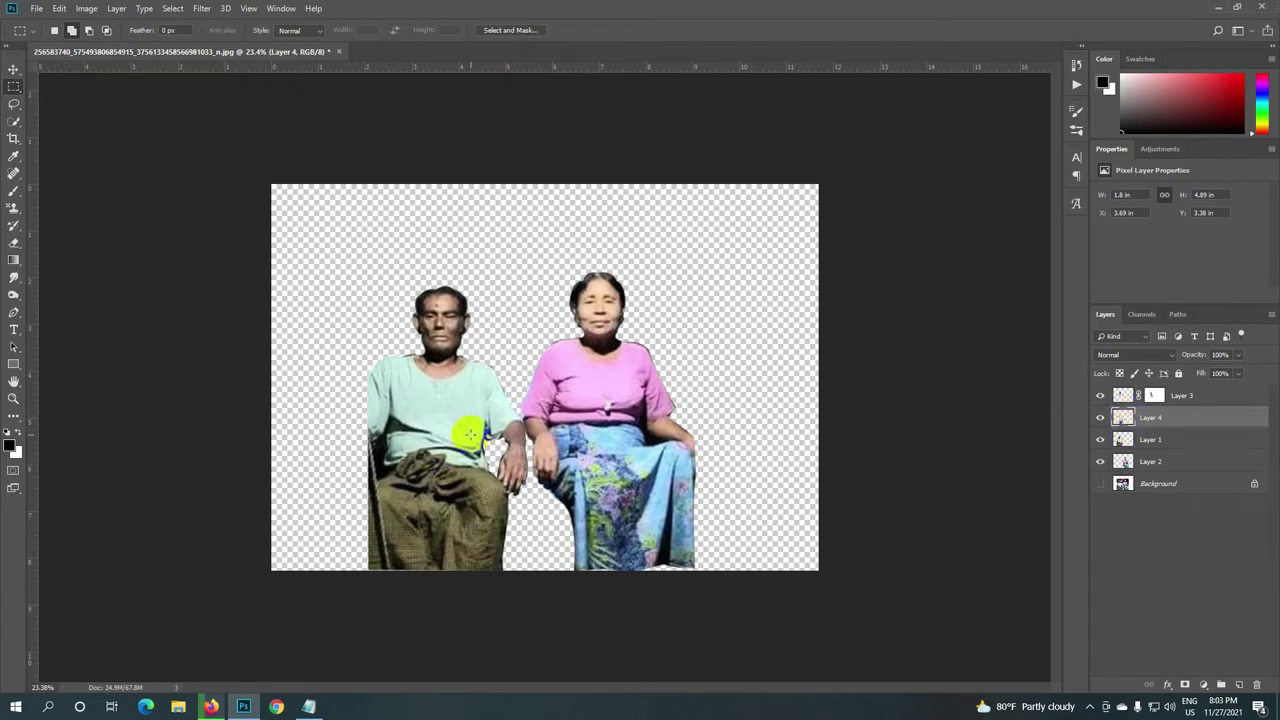
key(ctrl+t)
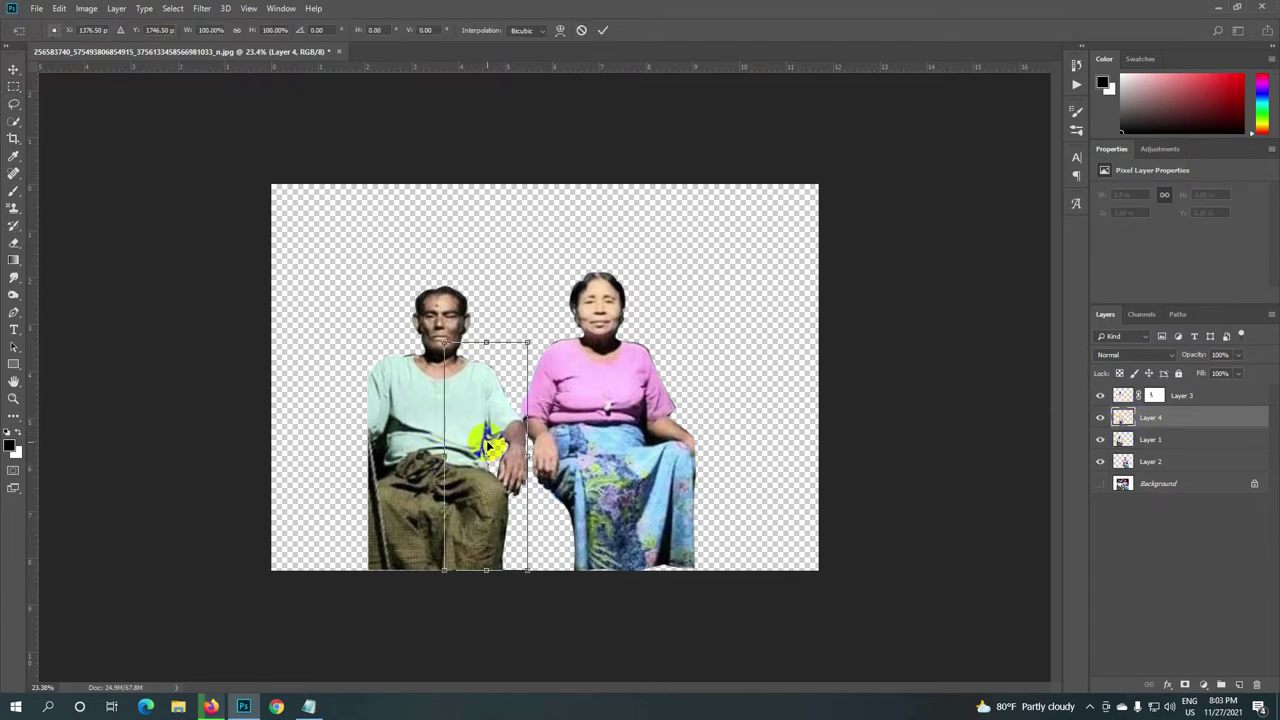
right_click(486, 440)
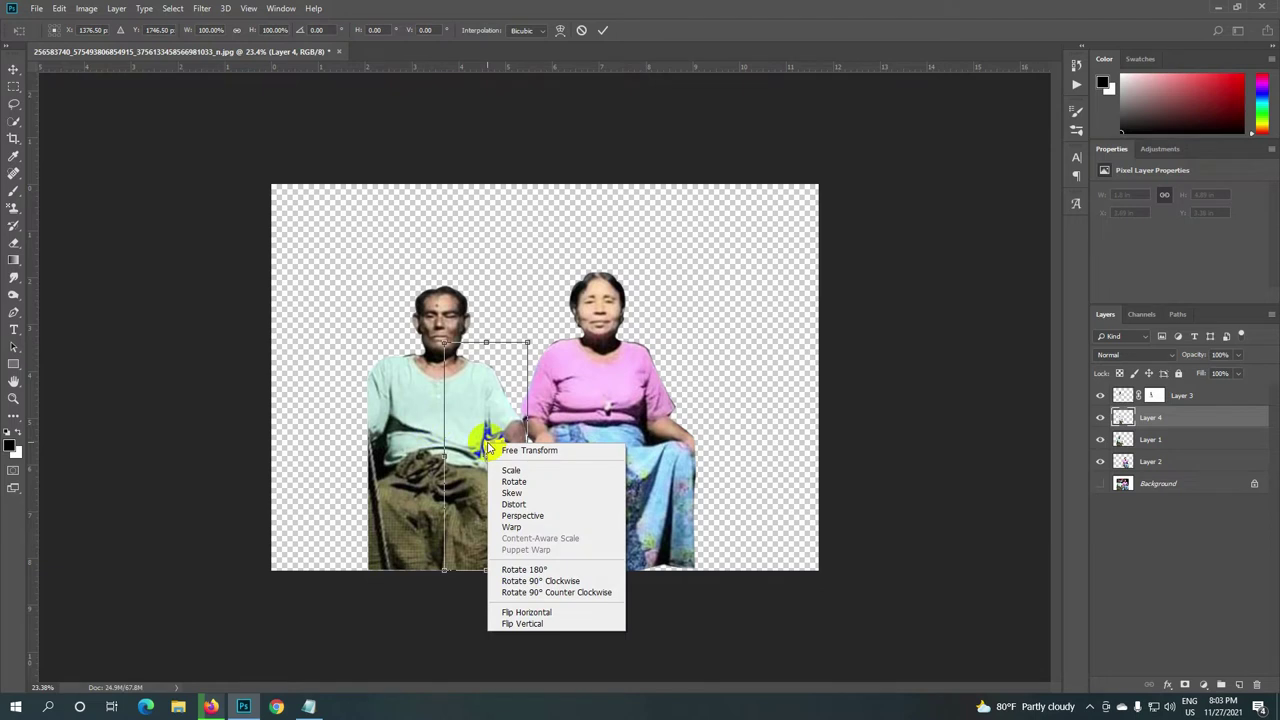
click(523, 612)
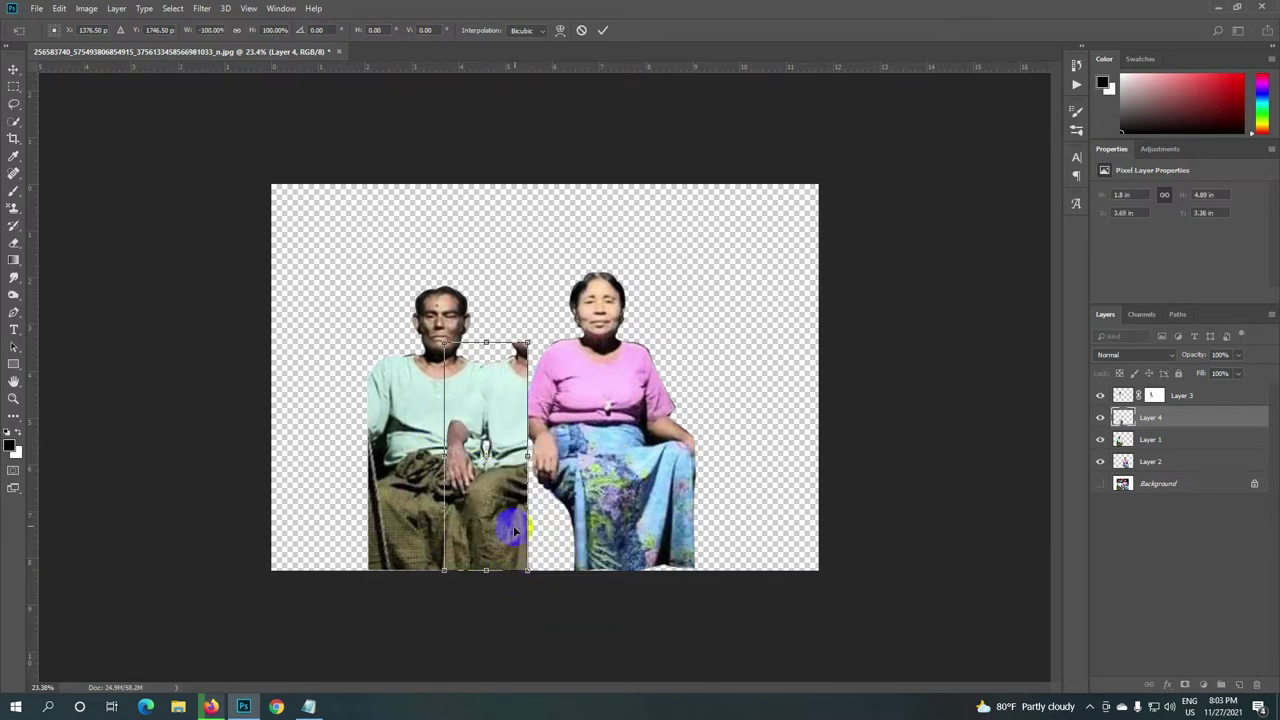
key(shift+Left)
key(shift+Left)
key(shift+Left)
key(shift+Left)
key(shift+Left)
key(shift+Left)
key(shift+Left)
key(shift+Left)
key(shift+Left)
key(shift+Left)
key(shift+Left)
key(shift+Left)
key(shift+Left)
key(shift+Left)
key(shift+Left)
key(shift+Left)
key(shift+Left)
key(shift+Left)
key(shift+Left)
key(shift+Left)
key(shift+Left)
key(shift+Left)
key(shift+Left)
key(shift+Left)
key(shift+Left)
key(shift+Left)
key(shift+Left)
key(shift+Left)
key(shift+Left)
key(shift+Left)
key(shift+Left)
key(shift+Left)
key(shift+Left)
key(shift+Left)
key(shift+Left)
key(shift+Left)
key(shift+Left)
key(shift+Left)
key(shift+Left)
key(shift+Left)
key(shift+Left)
key(shift+Left)
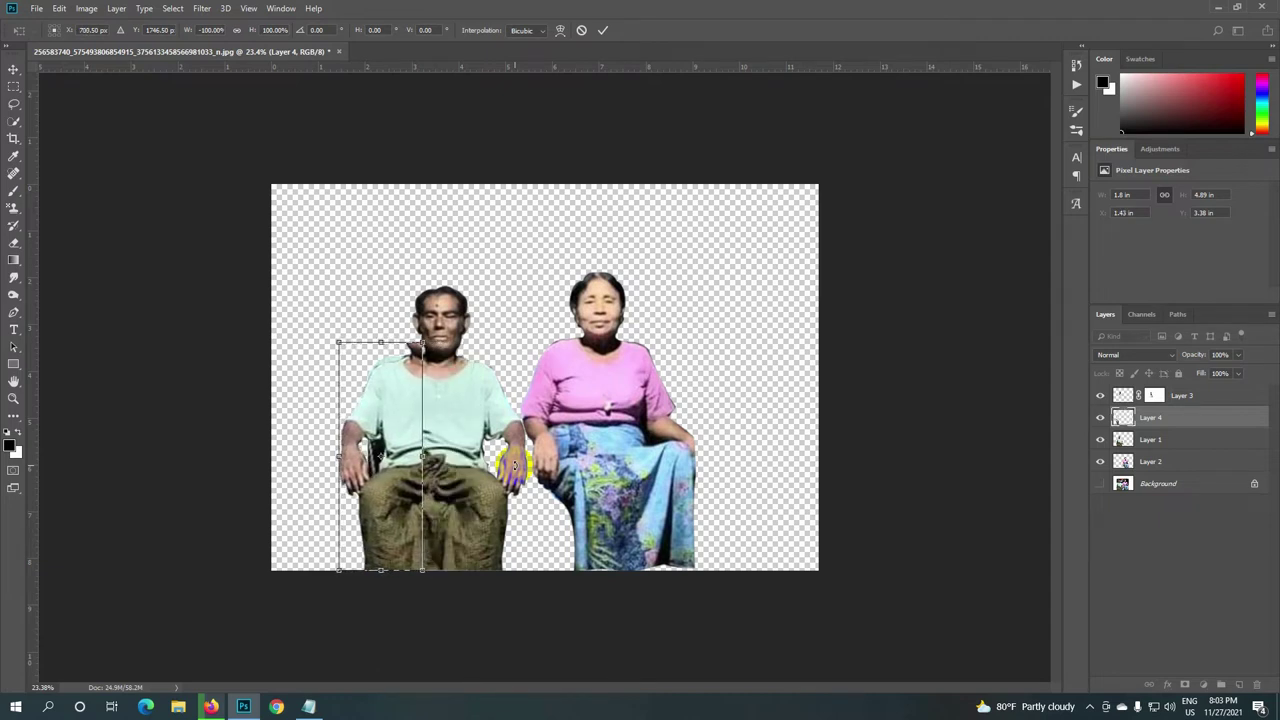
key(shift+Right)
key(shift+Right)
key(shift+Right)
key(shift+Right)
key(shift+Right)
key(shift+Right)
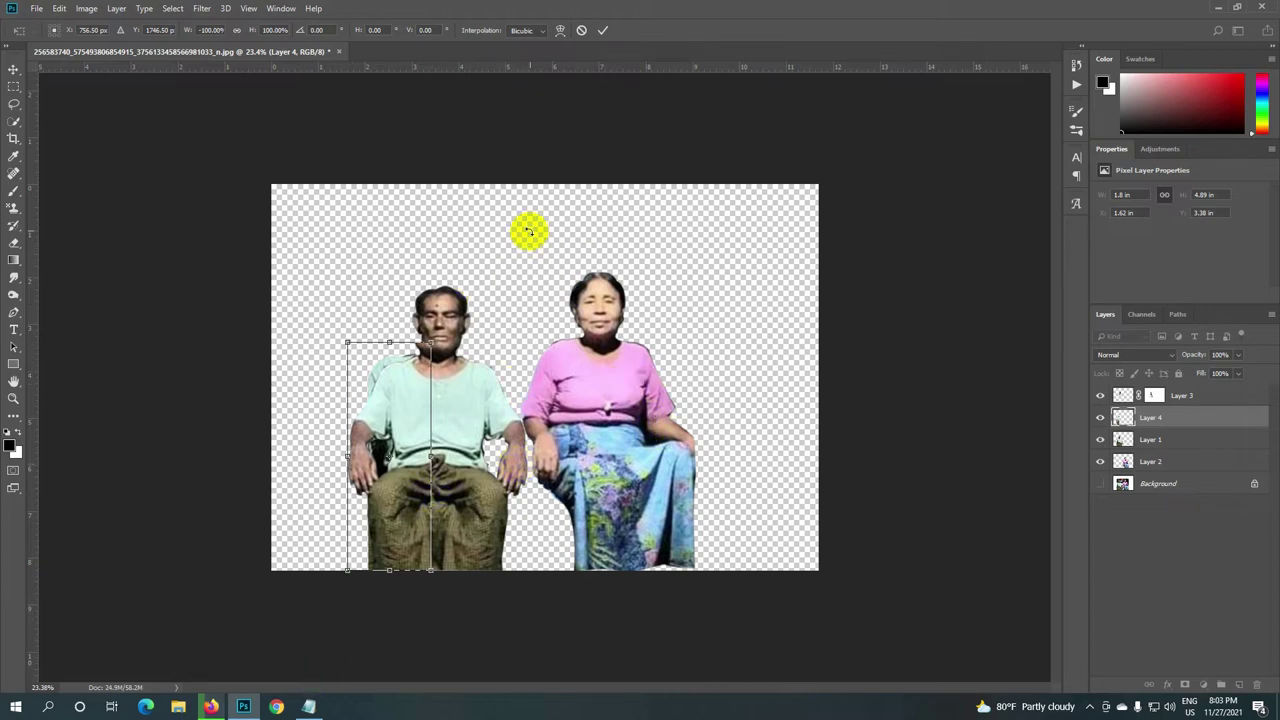
click(601, 34)
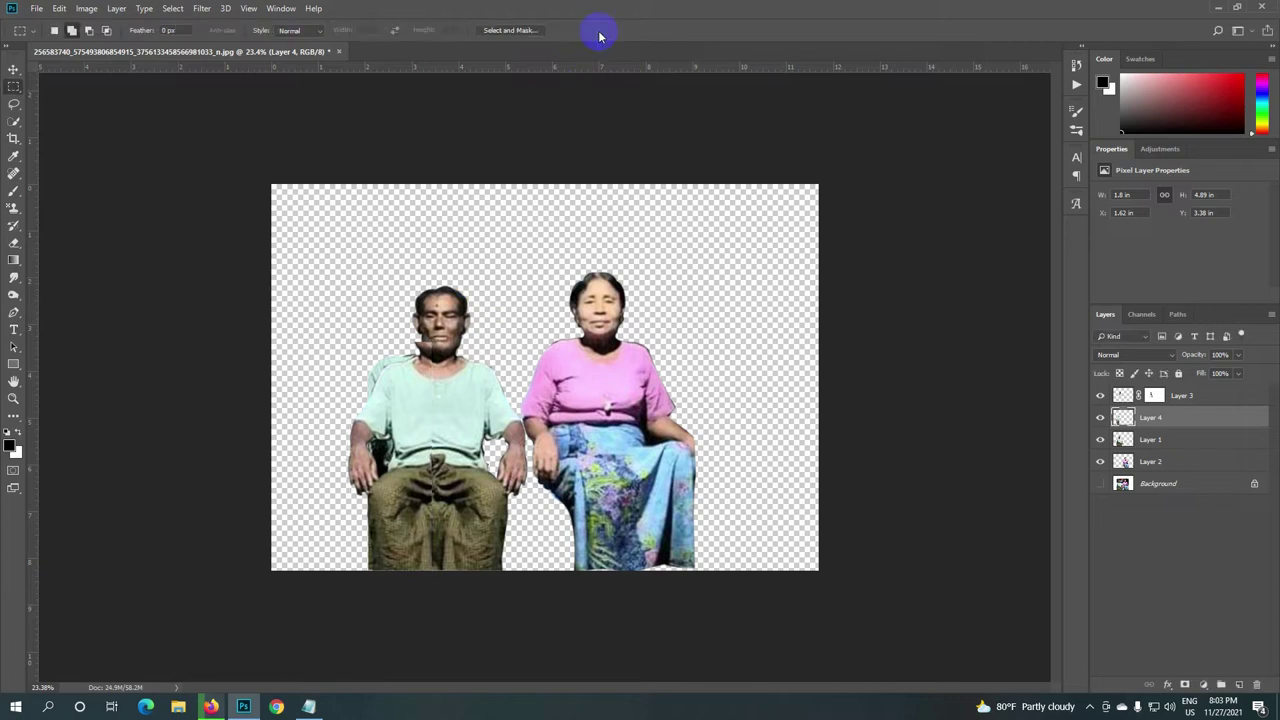
Step: Toggle Layer 4 on and off to compare the man with and without the mirrored half
click(1101, 418)
click(1101, 418)
click(1101, 418)
click(1101, 418)
click(1131, 421)
Step: Add layer masks to Layer 4 and Layer 1
click(1186, 686)
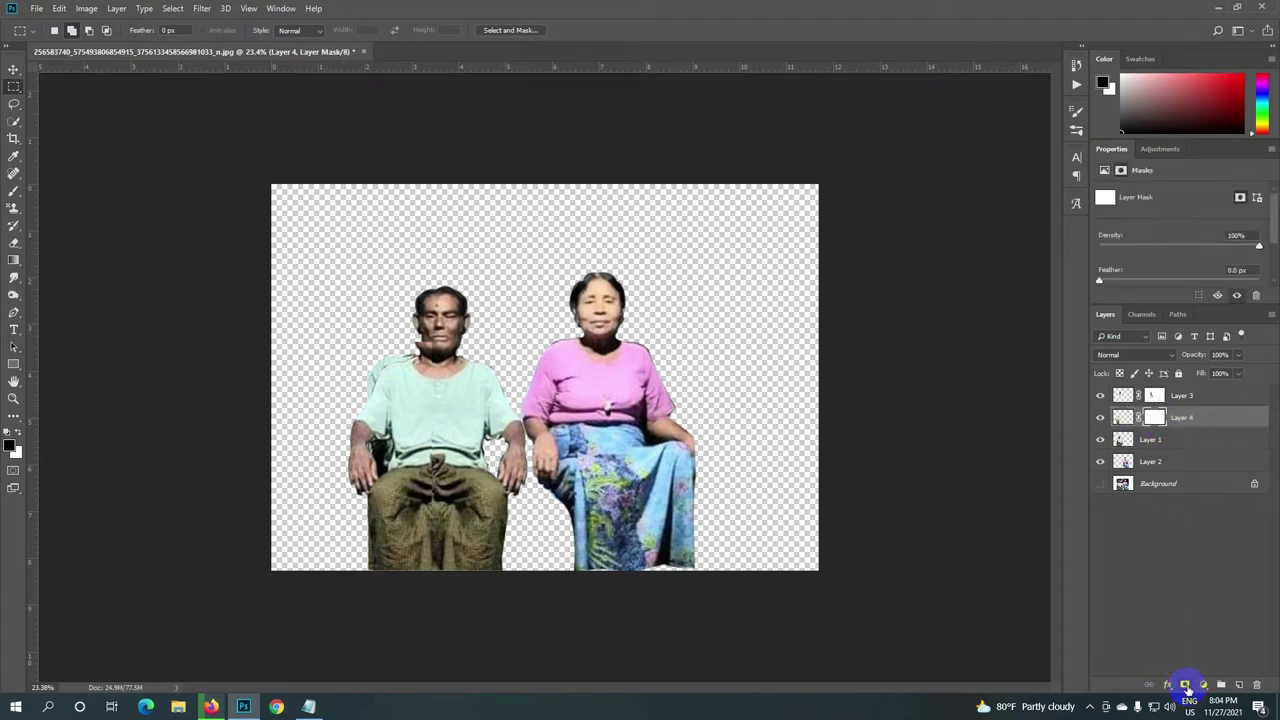
click(1151, 441)
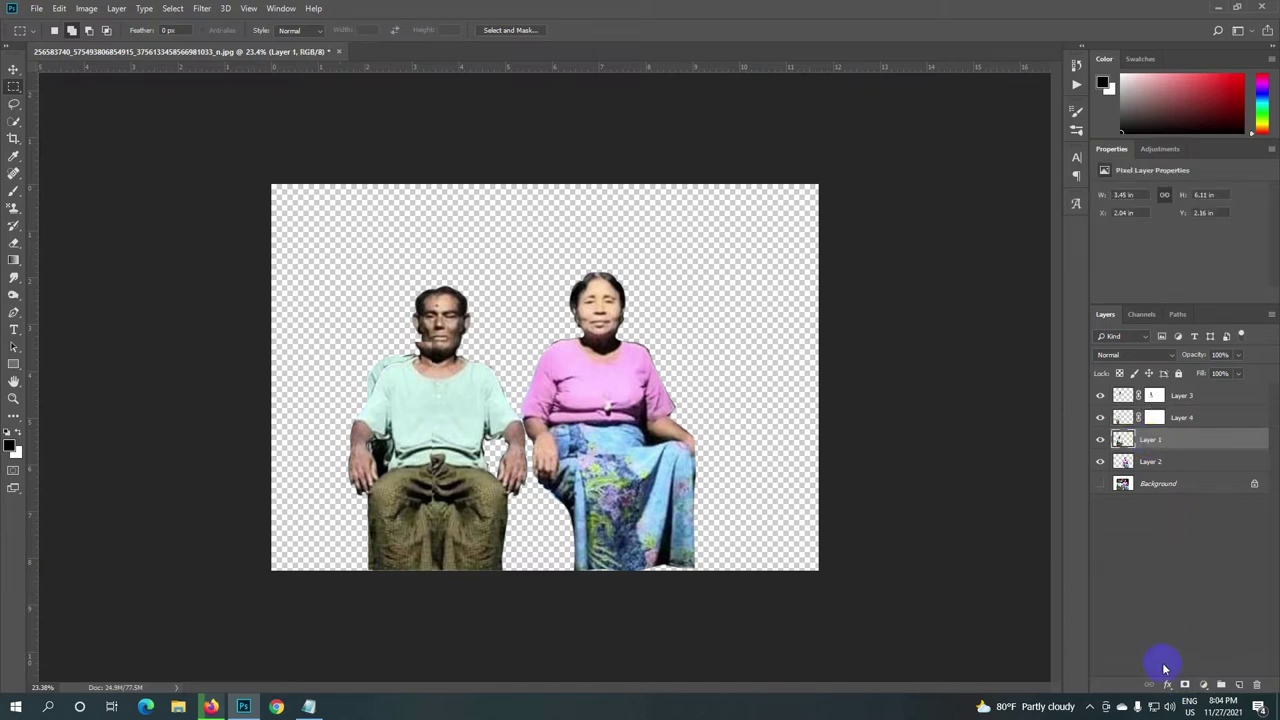
click(1186, 686)
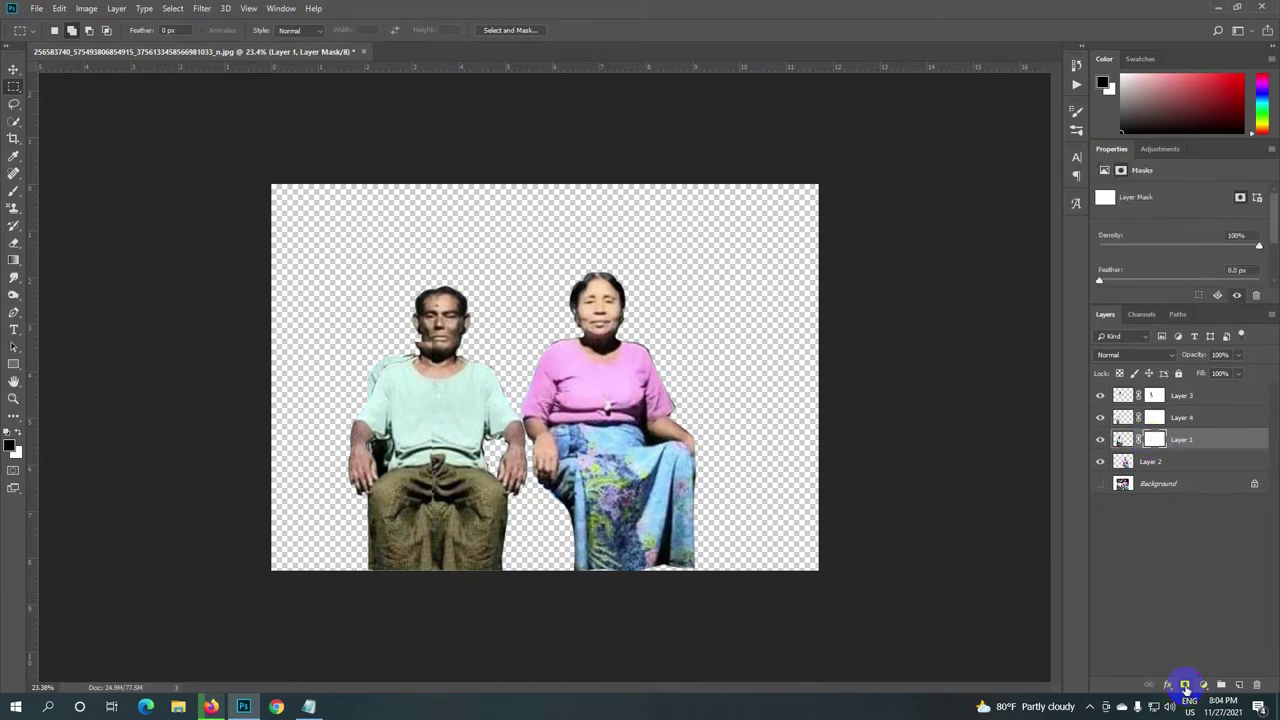
click(15, 195)
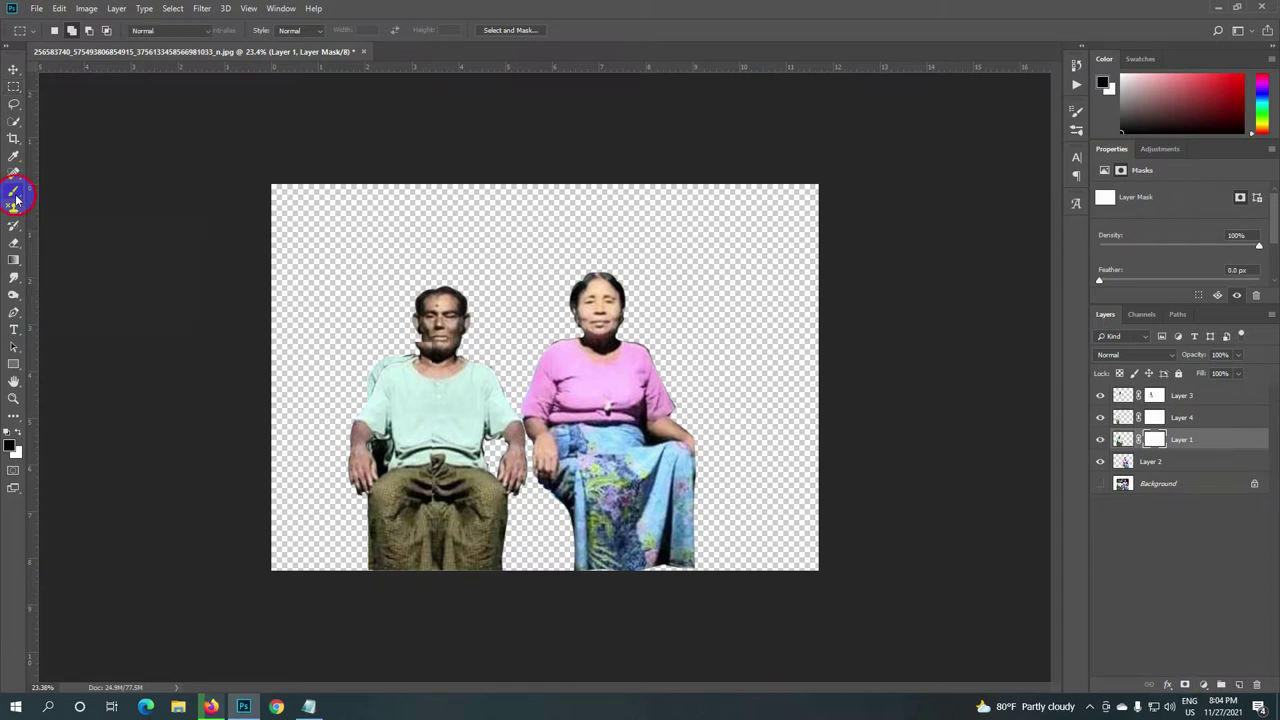
Step: Compare Layer 4 on and off, then mask the mirrored copy's edge at the man's neck
mouse_move(409, 371)
mouse_down()
mouse_move(409, 397)
mouse_move(434, 406)
mouse_up()
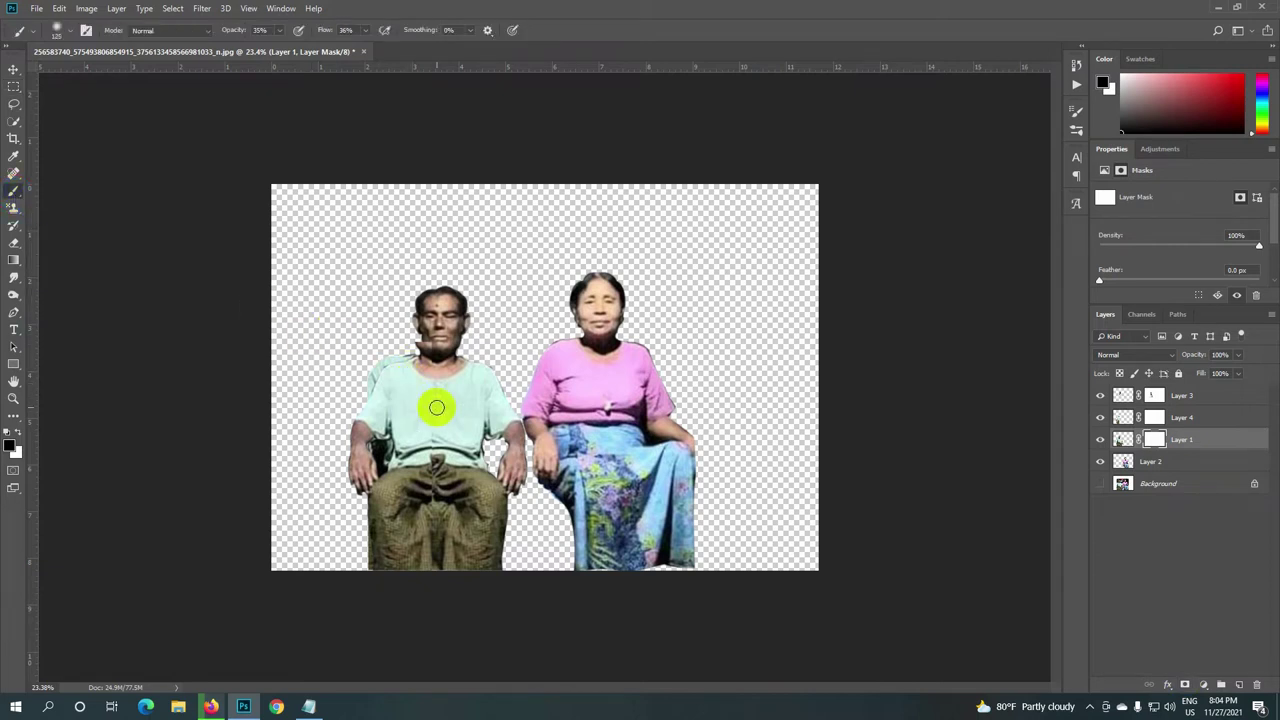
click(1099, 418)
click(1099, 418)
drag(1153, 417, 1155, 440)
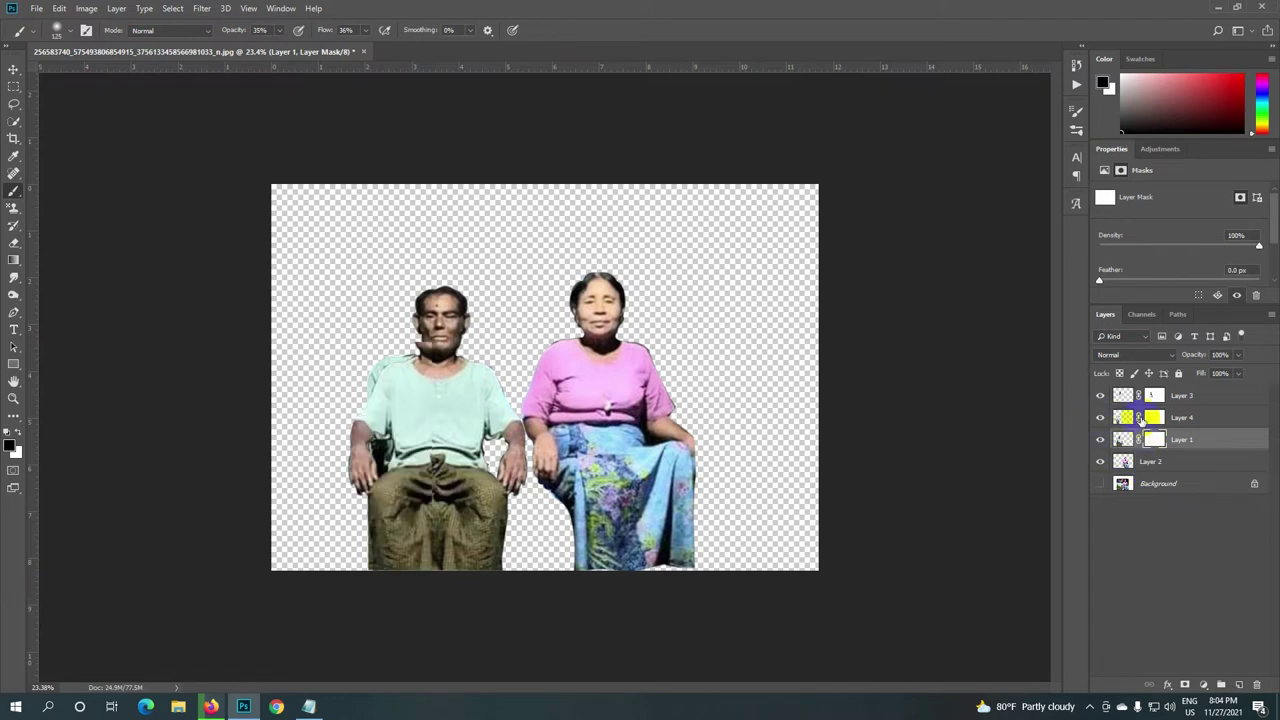
click(1156, 424)
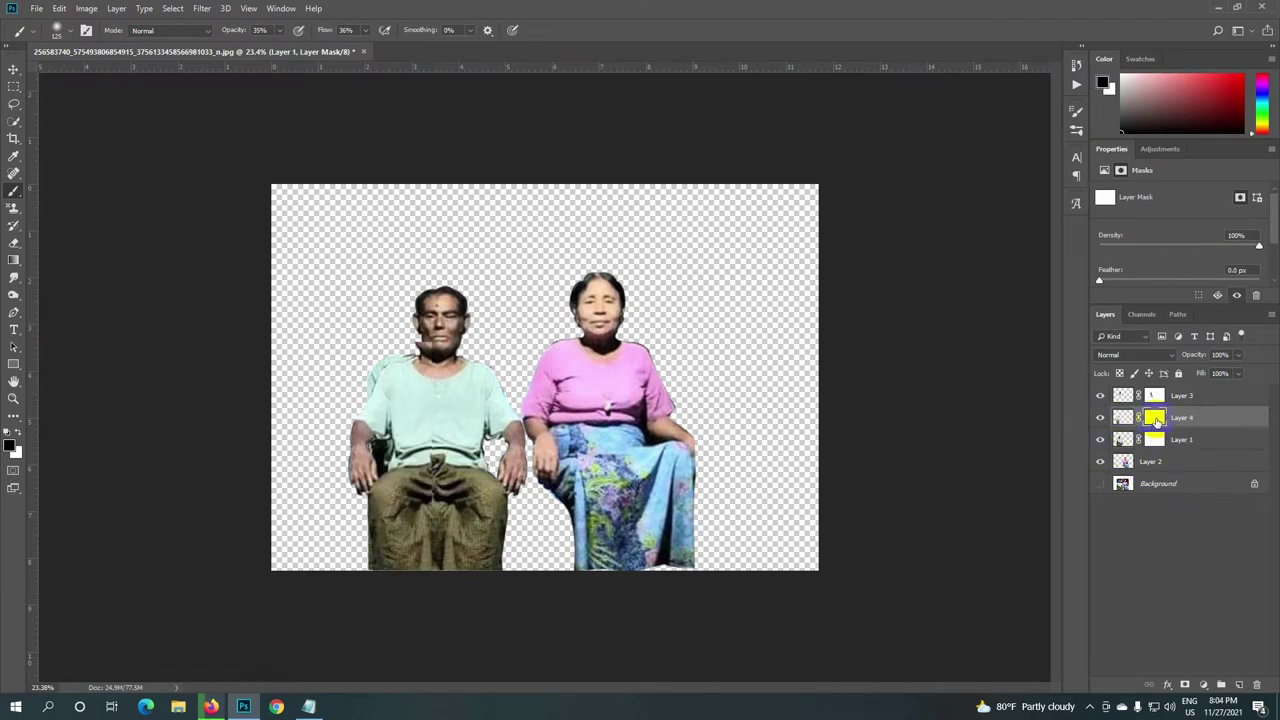
mouse_move(423, 371)
mouse_down()
mouse_move(412, 306)
mouse_move(416, 350)
mouse_move(426, 328)
mouse_move(434, 471)
mouse_move(436, 370)
mouse_move(423, 360)
mouse_move(436, 364)
mouse_up()
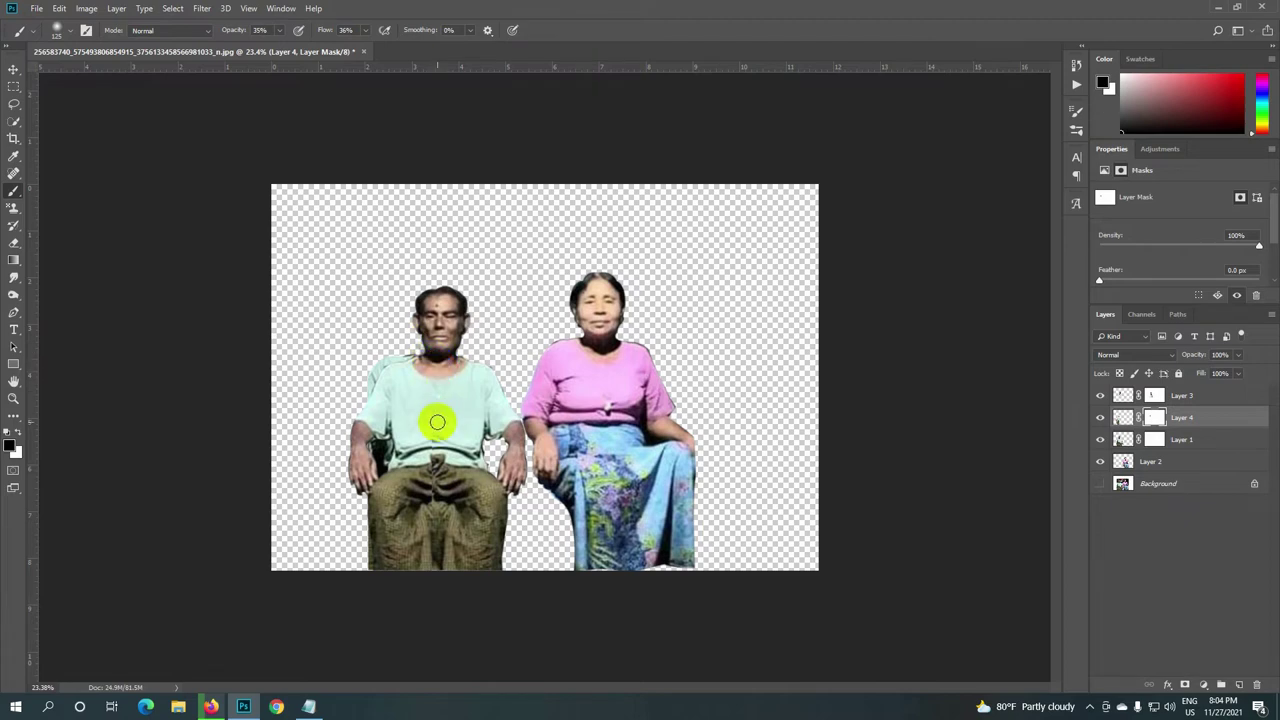
Step: Mask the mirrored copy's seam down the man's shirt and over his lap
key(ctrl+plus)
mouse_move(403, 428)
mouse_down()
mouse_move(389, 451)
mouse_move(403, 506)
mouse_move(395, 411)
mouse_move(406, 523)
mouse_move(371, 442)
mouse_move(405, 580)
mouse_move(397, 486)
mouse_move(380, 467)
mouse_move(335, 487)
mouse_move(388, 480)
mouse_move(434, 451)
mouse_move(414, 500)
mouse_move(374, 534)
mouse_move(371, 571)
mouse_up()
scroll(471, 566, down, 5)
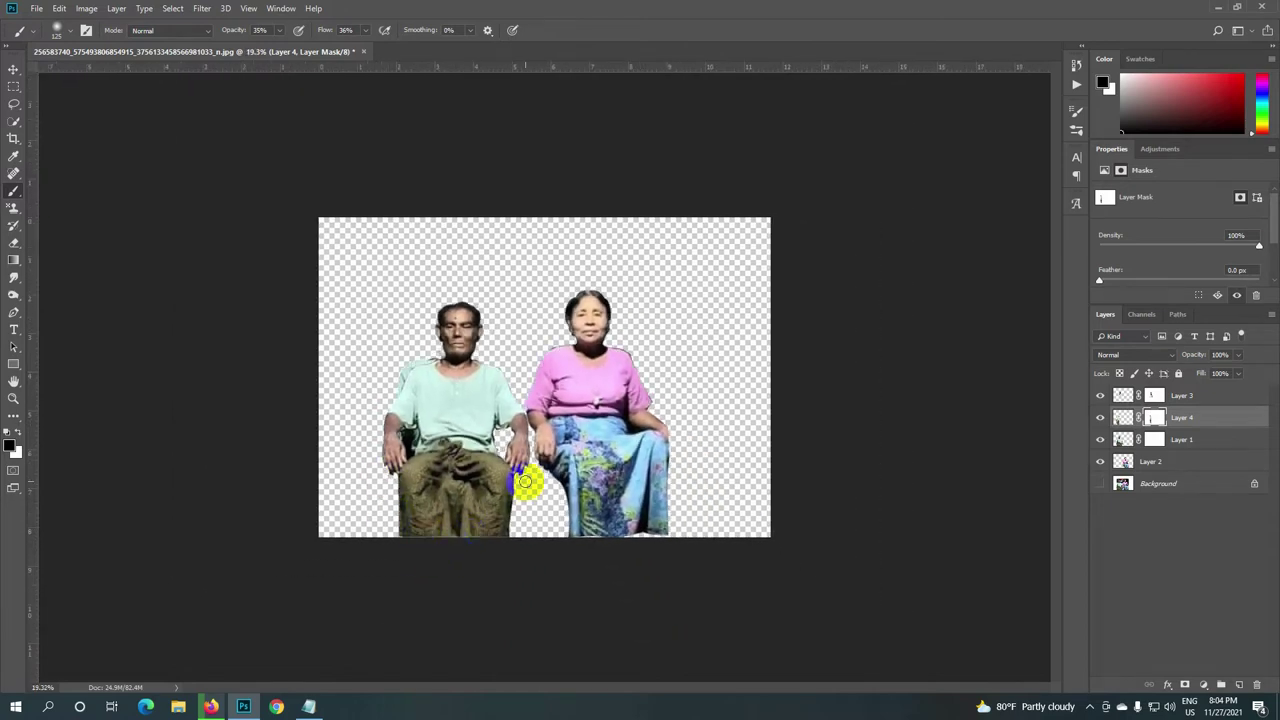
scroll(525, 482, up, 1)
mouse_move(486, 514)
mouse_down()
mouse_move(423, 523)
mouse_move(445, 559)
mouse_move(434, 503)
mouse_move(420, 523)
mouse_move(383, 523)
mouse_move(391, 549)
mouse_move(383, 529)
mouse_move(411, 531)
mouse_move(426, 509)
mouse_move(423, 463)
mouse_move(445, 445)
mouse_up()
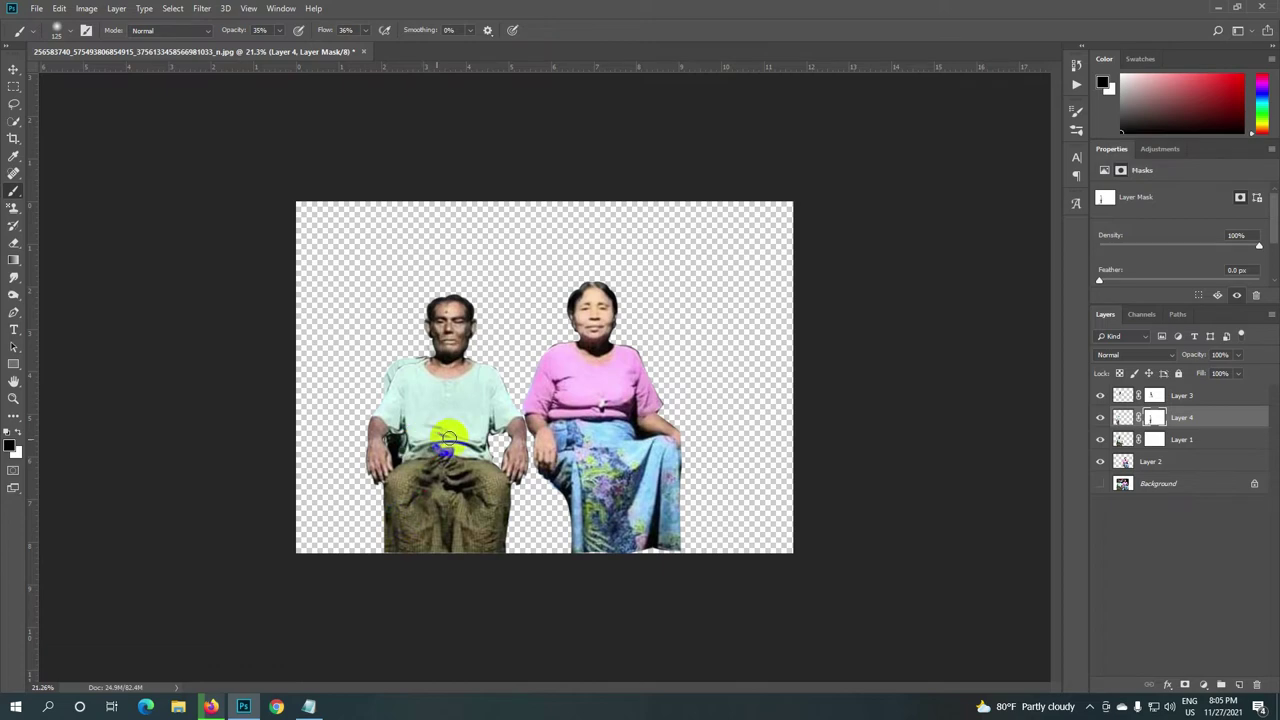
Step: Blend the copy from the lap up to the neck, touch up the neck, and select Layer 1
scroll(463, 422, up, 3)
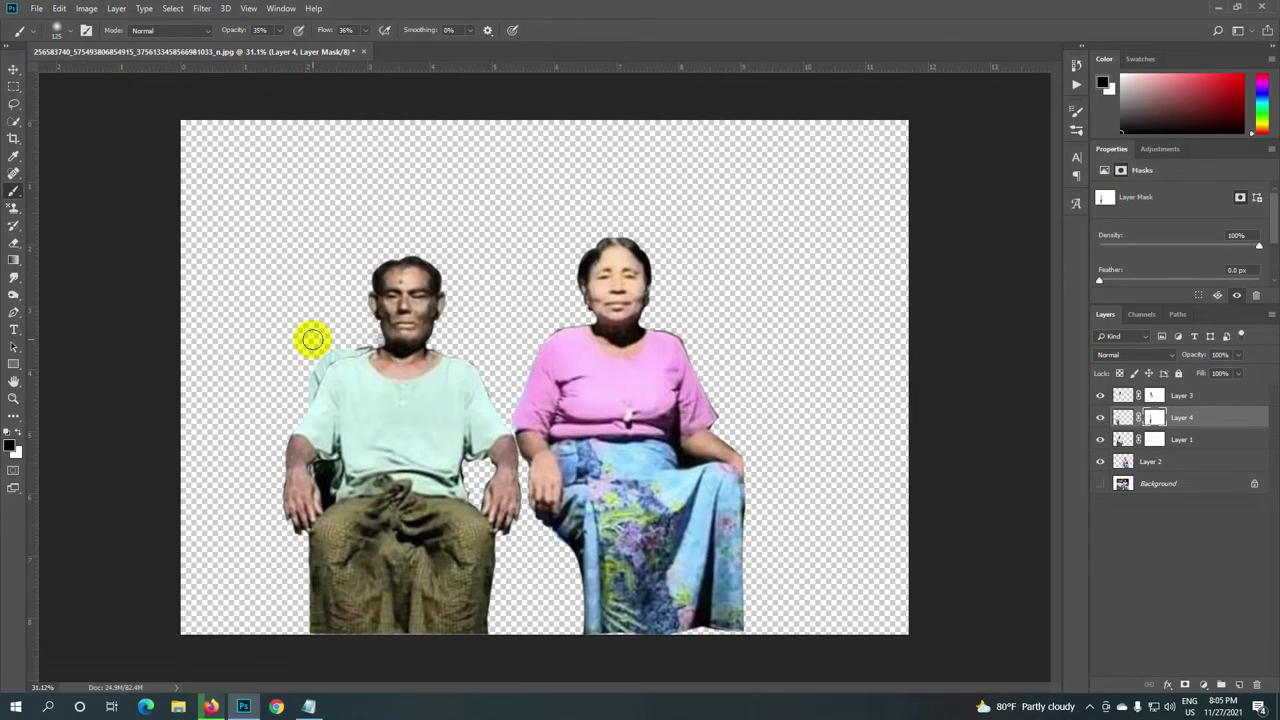
drag(323, 537, 329, 571)
drag(415, 352, 428, 366)
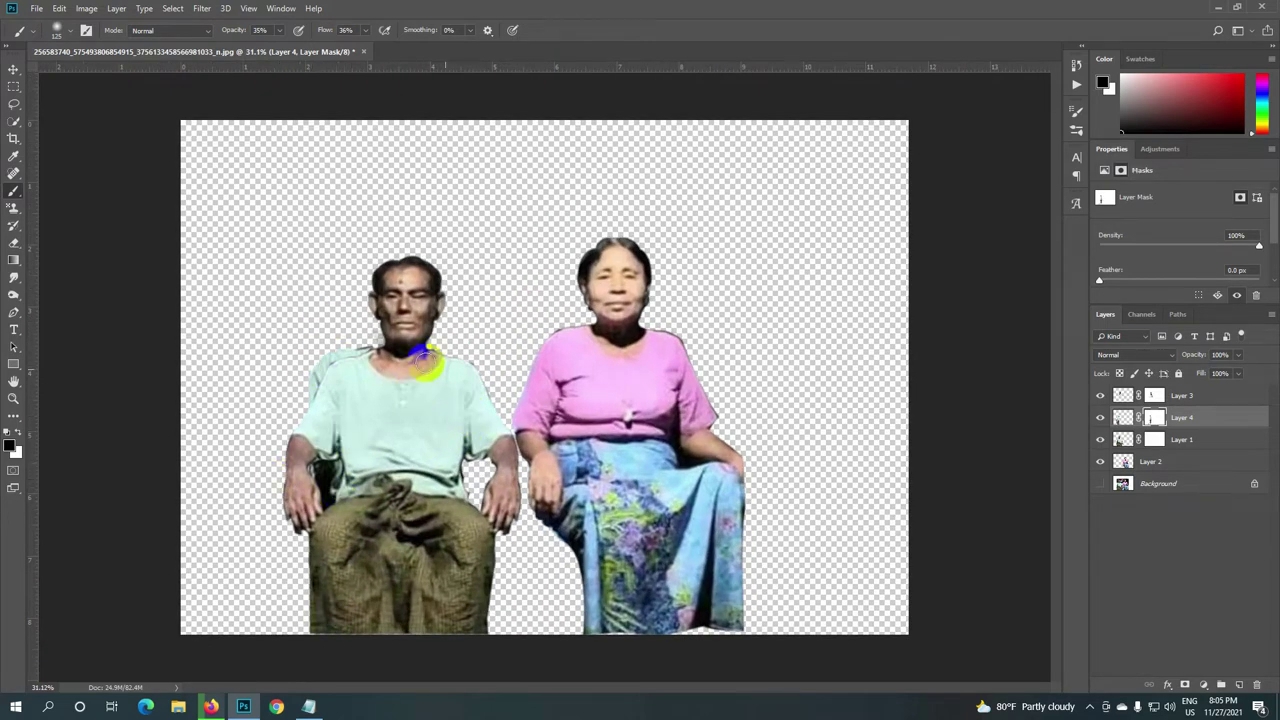
click(371, 351)
click(575, 370)
click(1101, 464)
click(1124, 441)
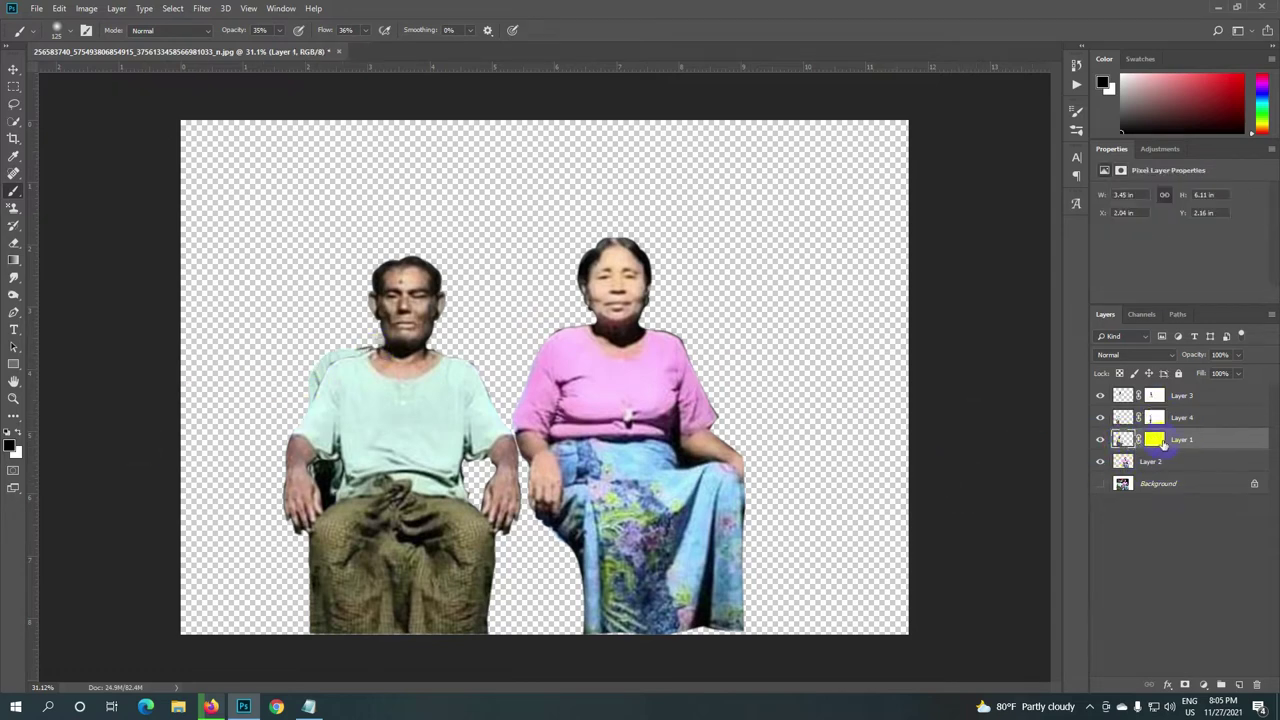
Step: Soften the man's left shoulder edge on Layer 1's mask, then target Layer 1's pixels
click(1155, 441)
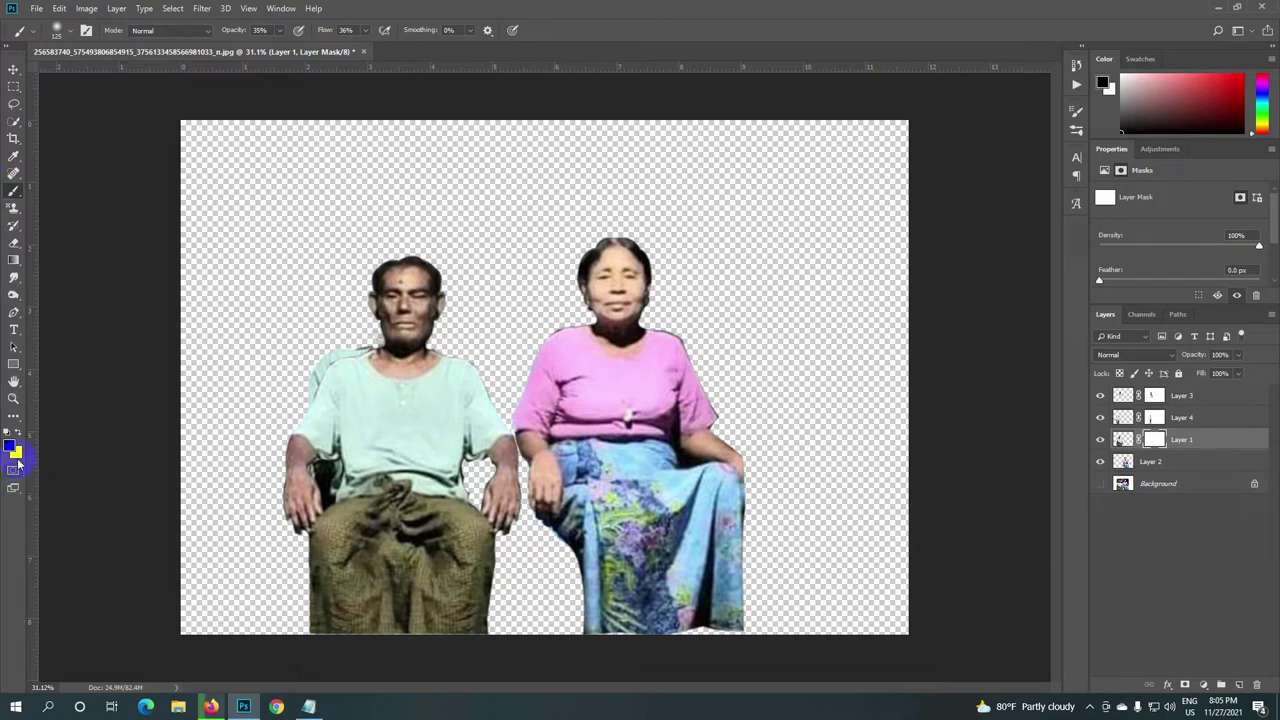
drag(336, 368, 363, 345)
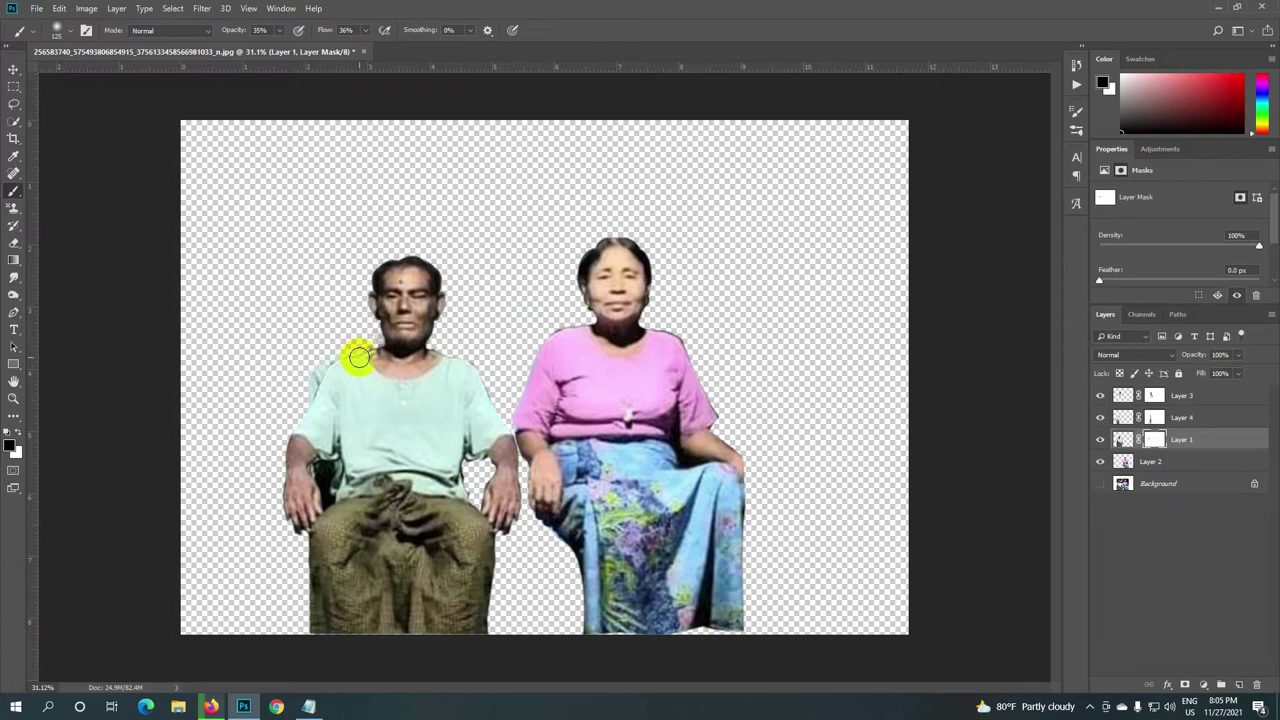
drag(309, 346, 342, 362)
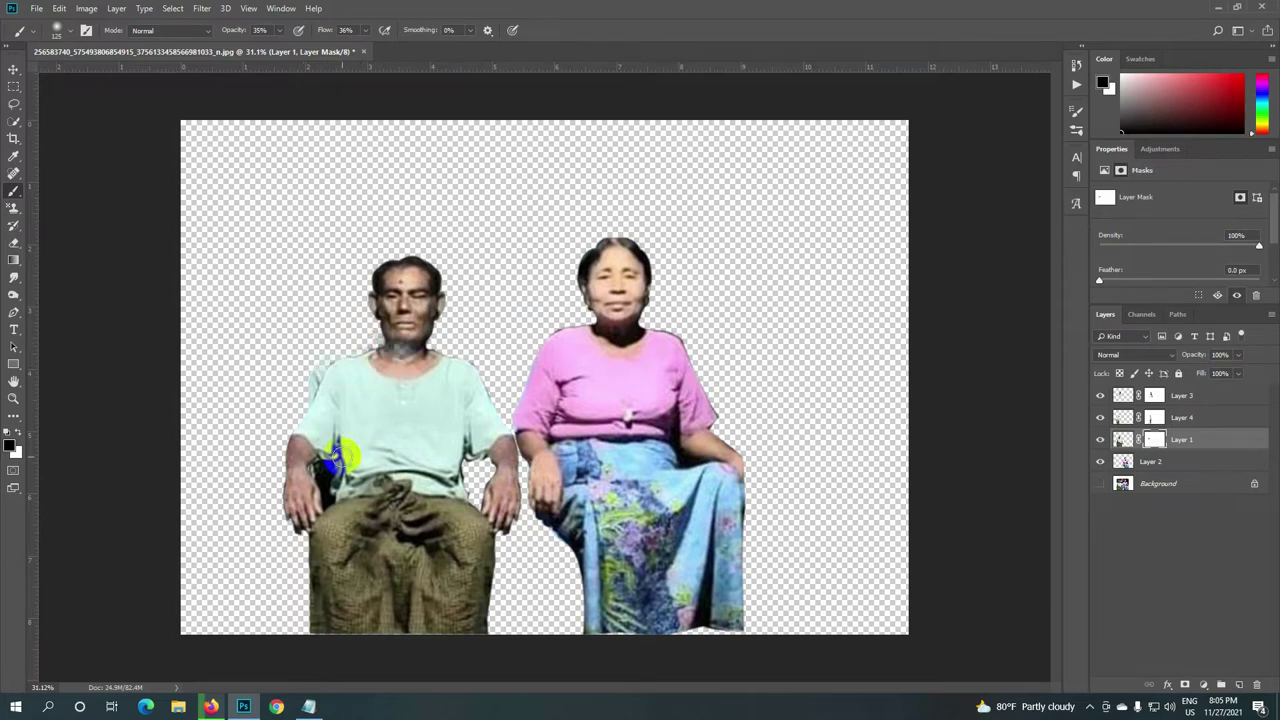
key(ctrl+z)
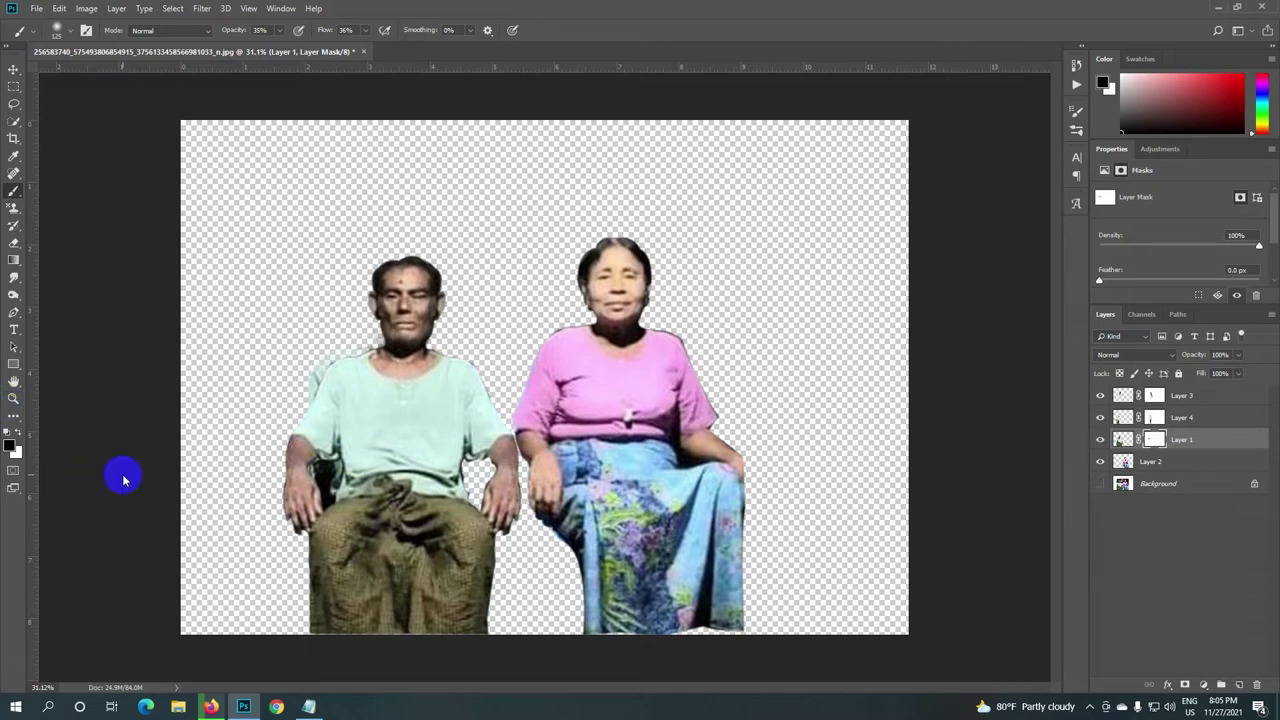
click(1116, 447)
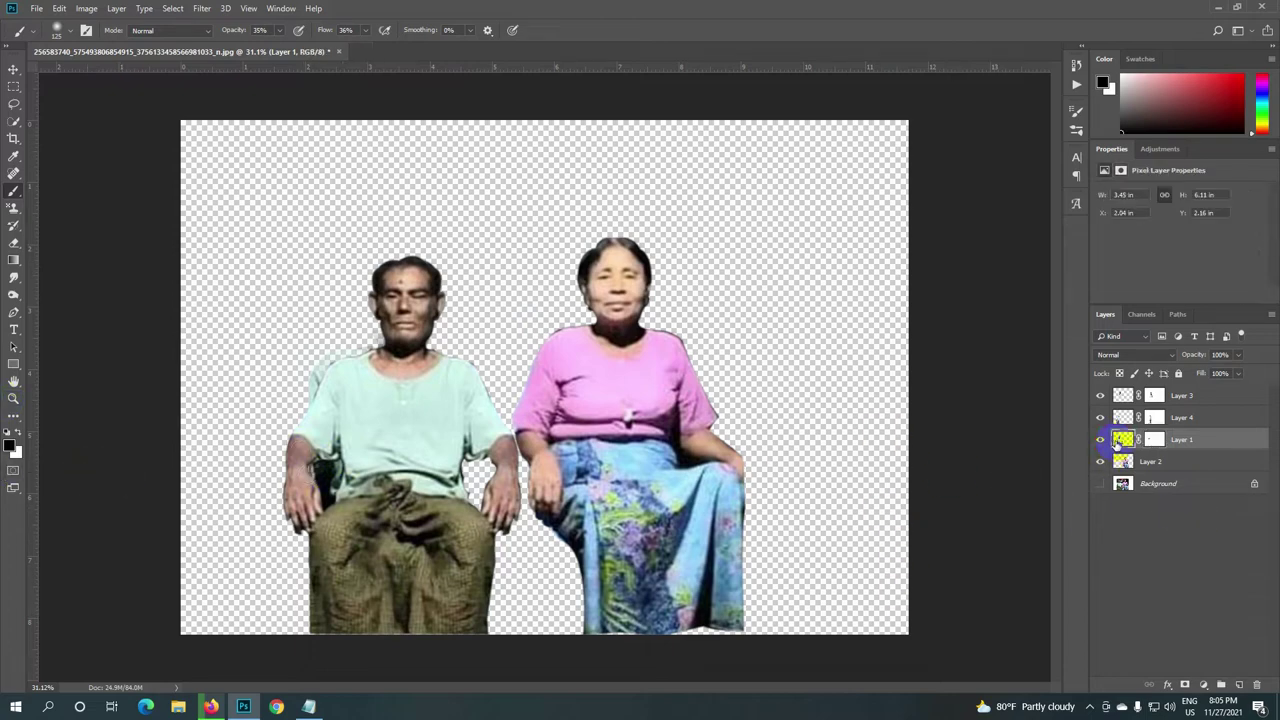
click(14, 316)
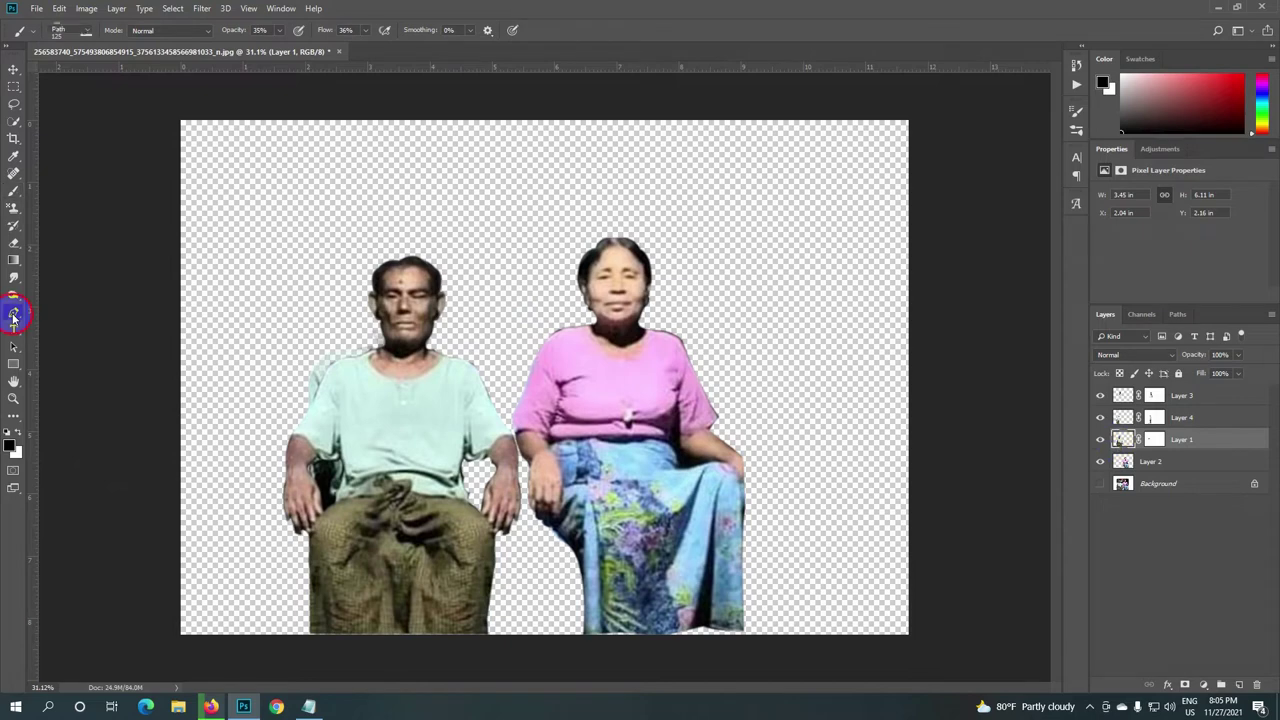
Step: Trace a Pen path from the man's shoulder down his arm and back up his left side
click(369, 353)
drag(306, 546, 332, 676)
alt+click(302, 550)
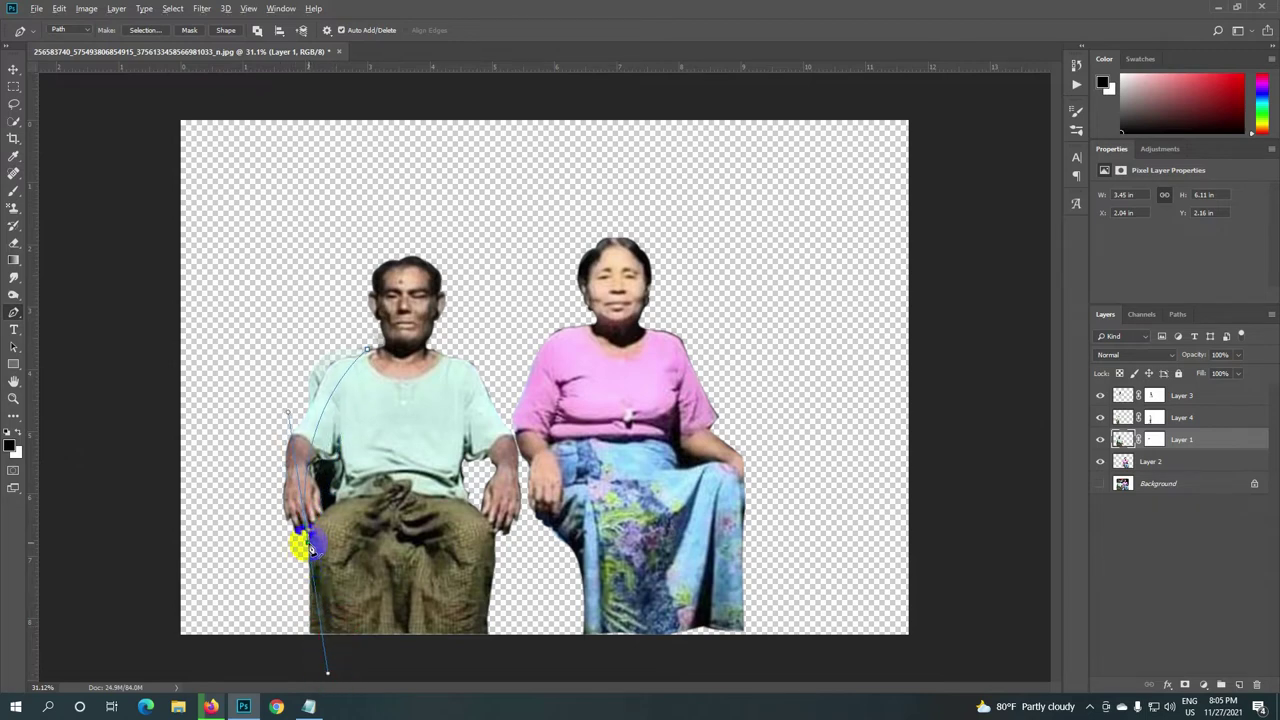
click(256, 524)
click(245, 454)
click(267, 385)
click(291, 348)
Step: Curve the path over the man's shoulder, close it, and load it as a selection
drag(367, 349, 380, 392)
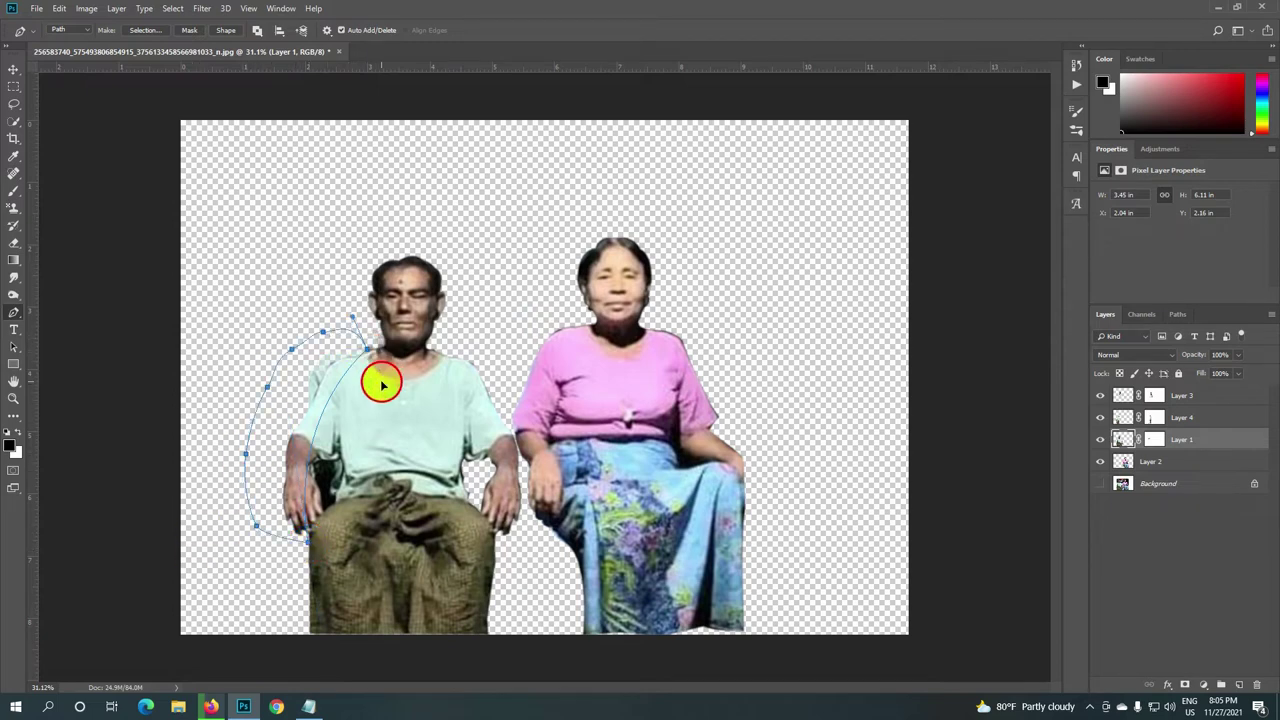
click(392, 477)
key(ctrl+Return)
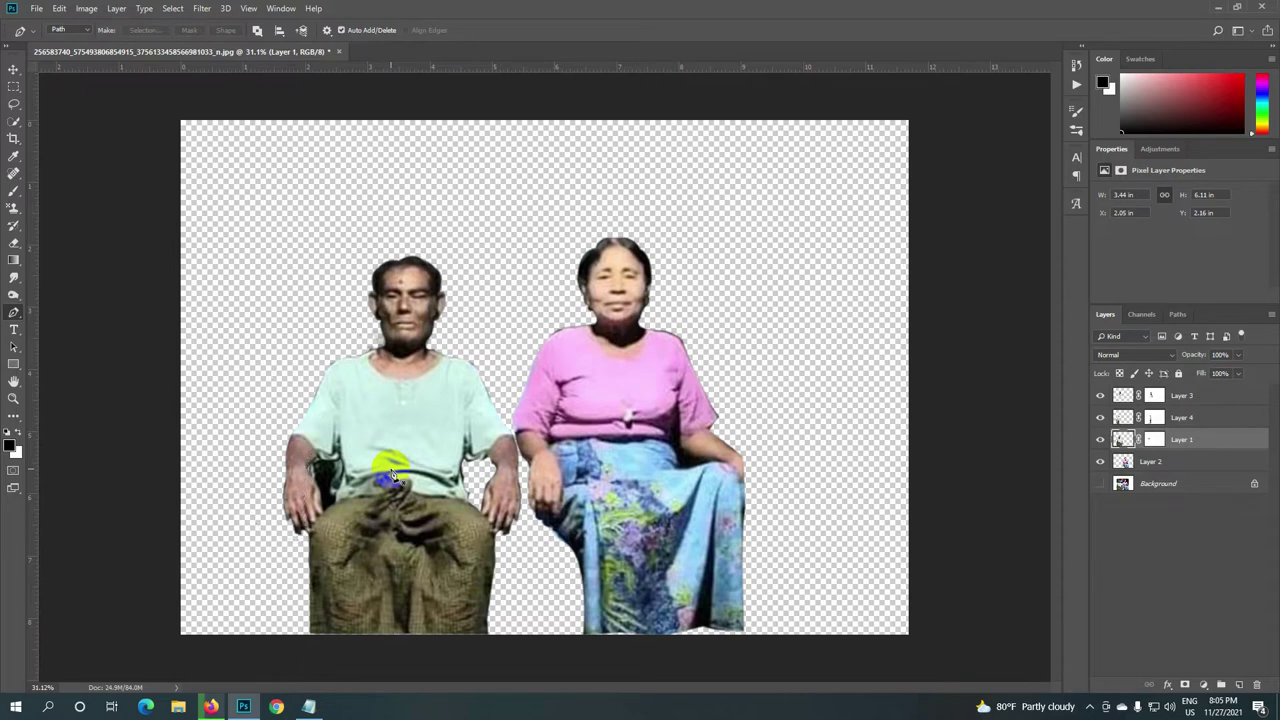
scroll(414, 443, down, 2)
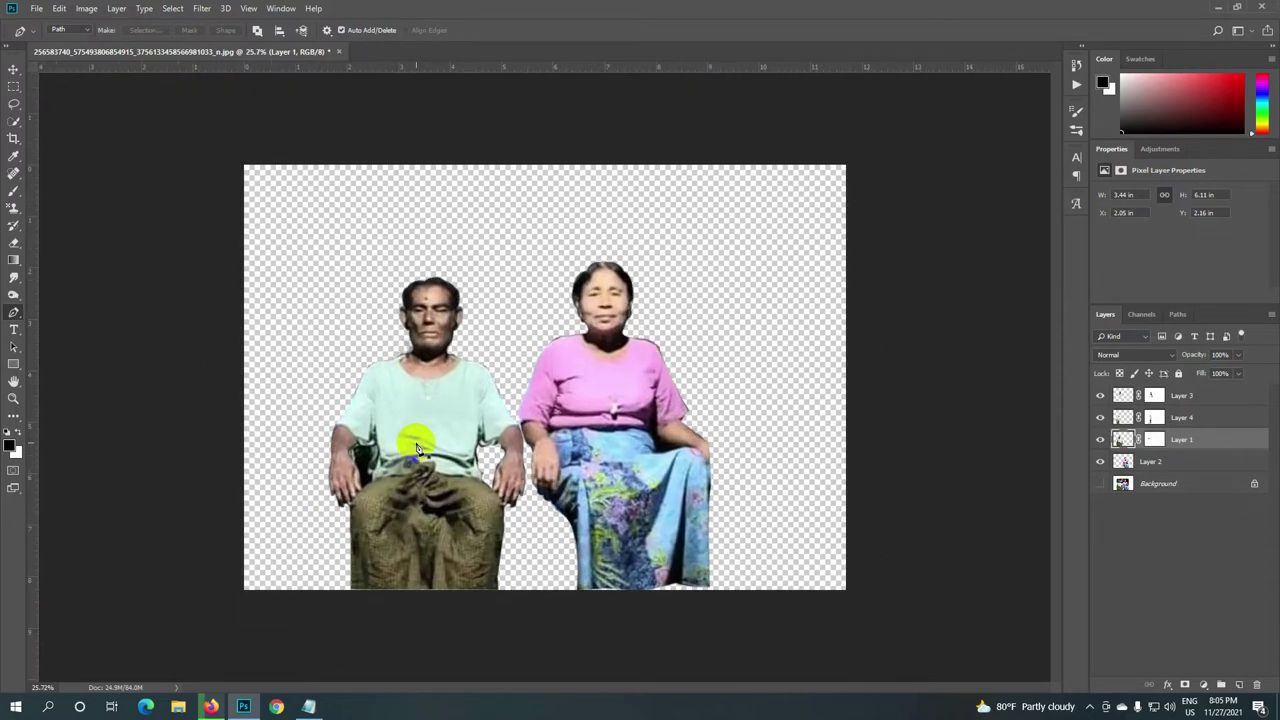
scroll(418, 447, up, 1)
scroll(325, 525, up, 2)
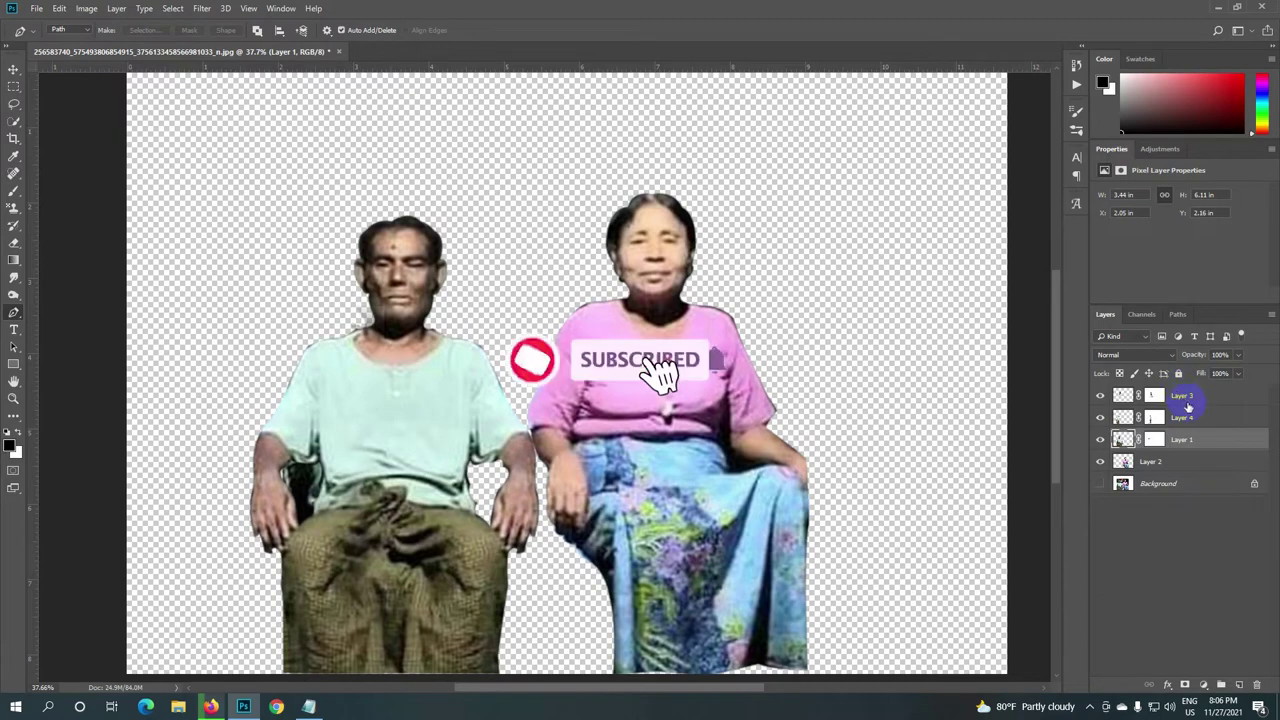
scroll(1086, 386, down, 1)
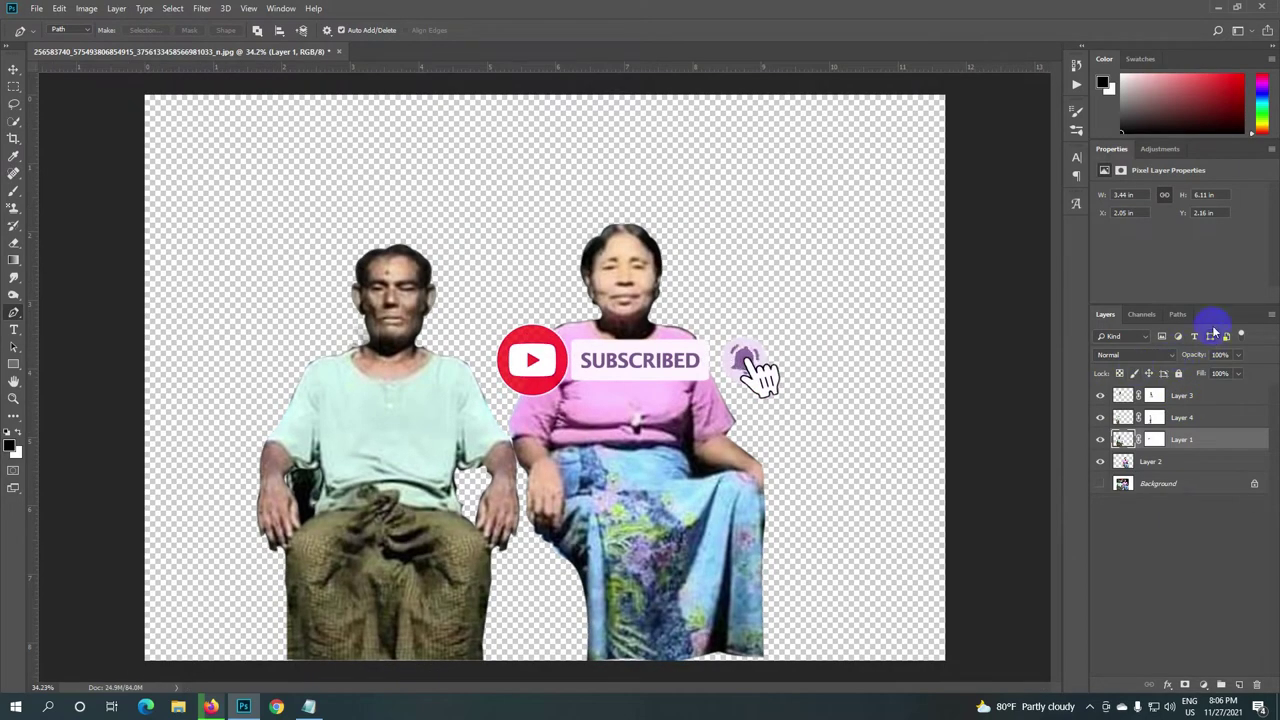
Step: Merge Layers 3, 4 and 1 with Ctrl+E and toggle the merged layer to check it
click(1192, 398)
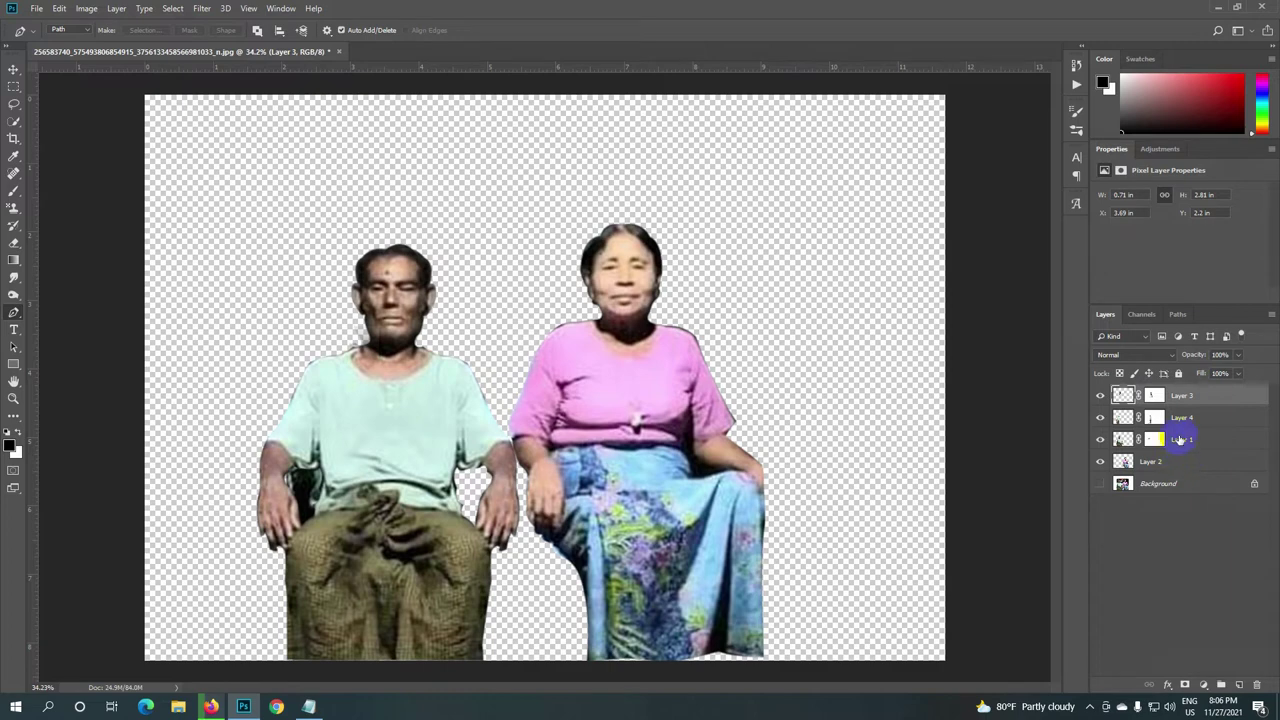
shift+click(1181, 439)
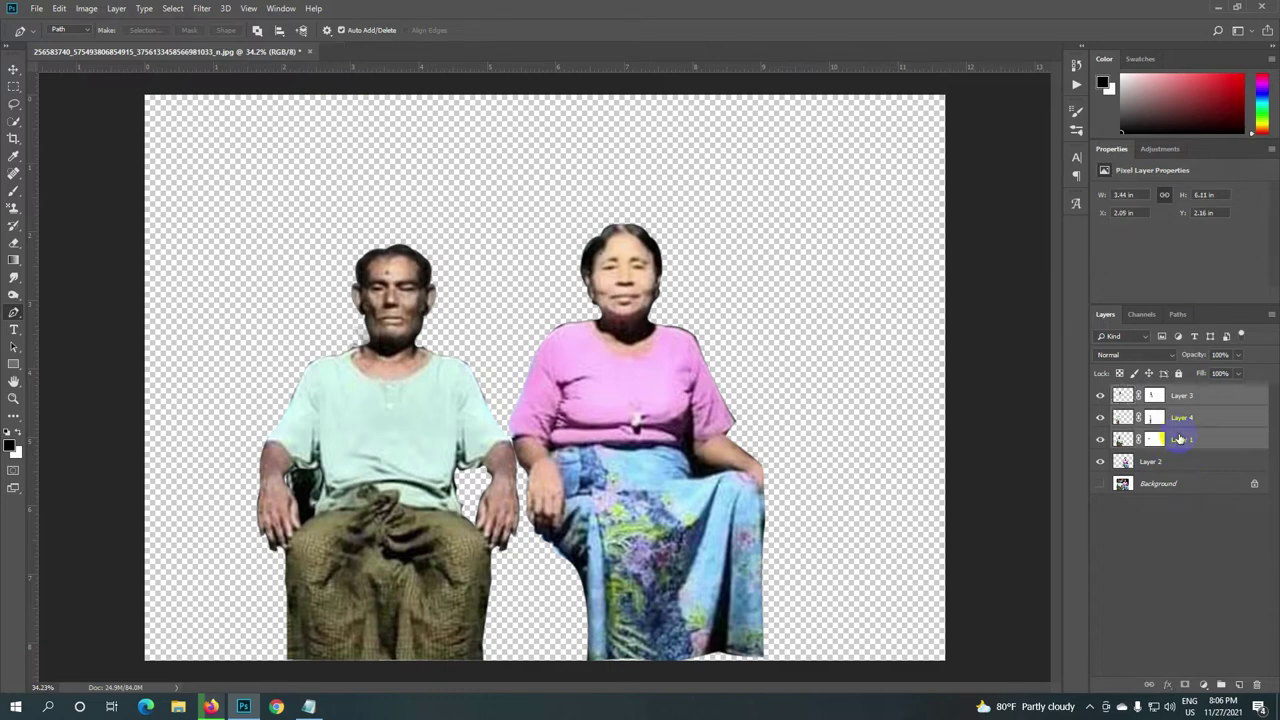
key(ctrl+e)
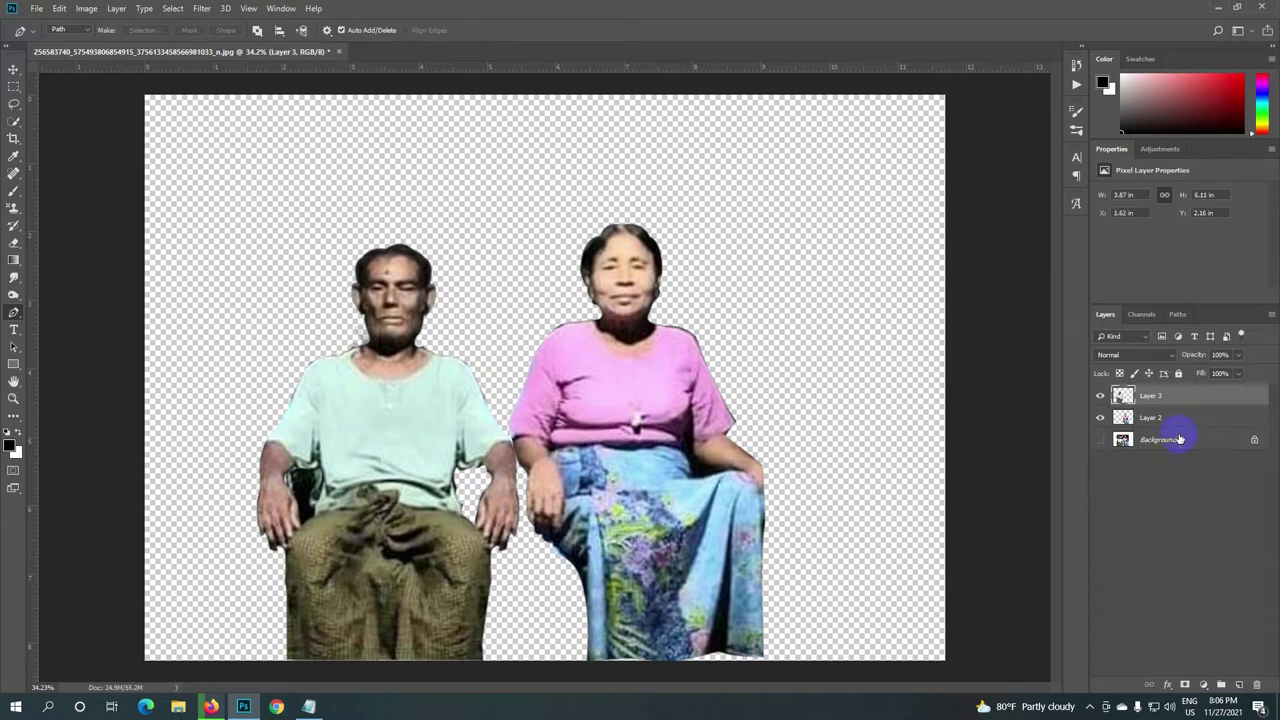
click(1100, 396)
click(1100, 396)
click(1100, 396)
click(1100, 396)
scroll(427, 498, down, 2)
scroll(374, 511, up, 1)
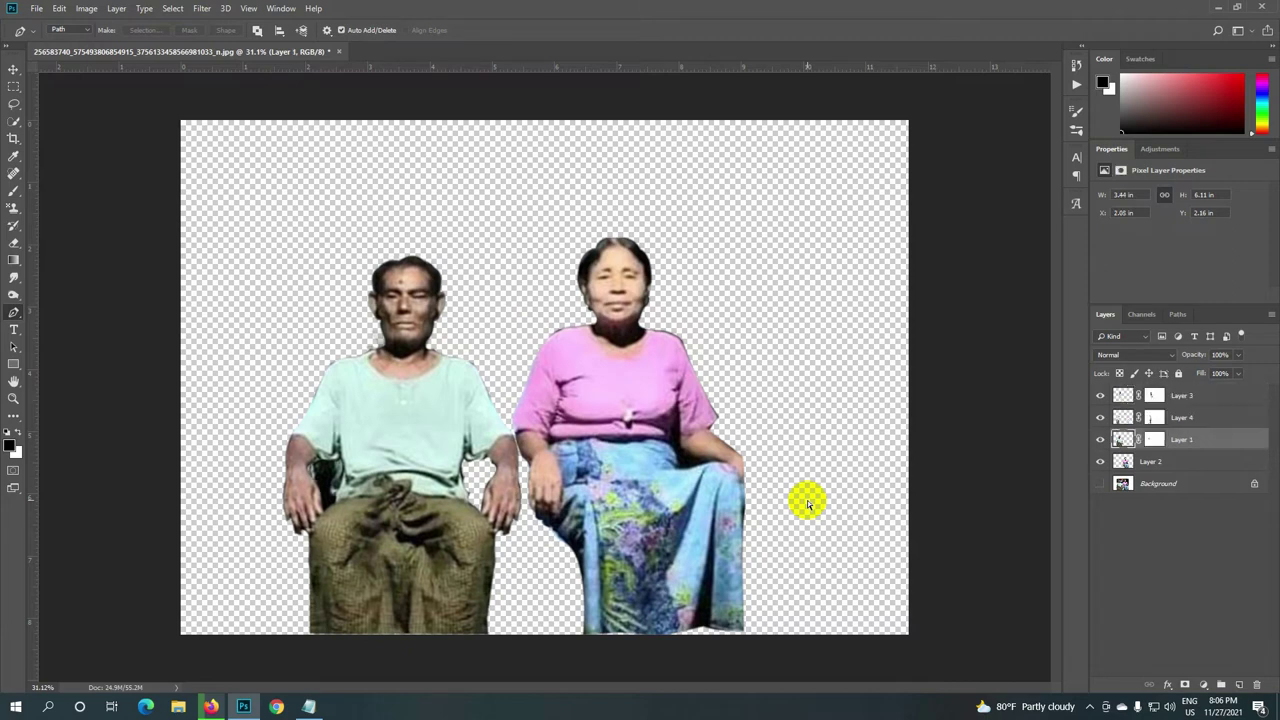
Step: Toggle Layer 1's visibility to compare, then target its mask for painting
click(1103, 441)
click(1103, 441)
click(1103, 441)
click(1103, 441)
click(1103, 441)
click(1103, 441)
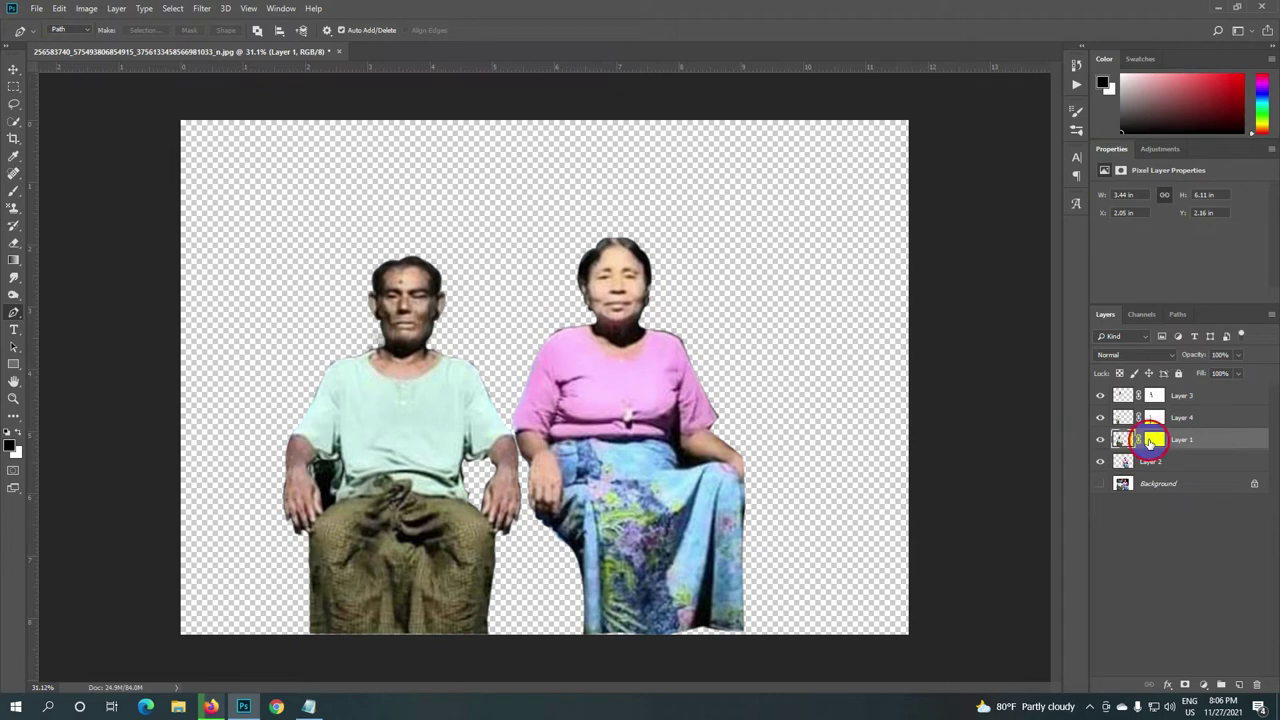
click(1152, 441)
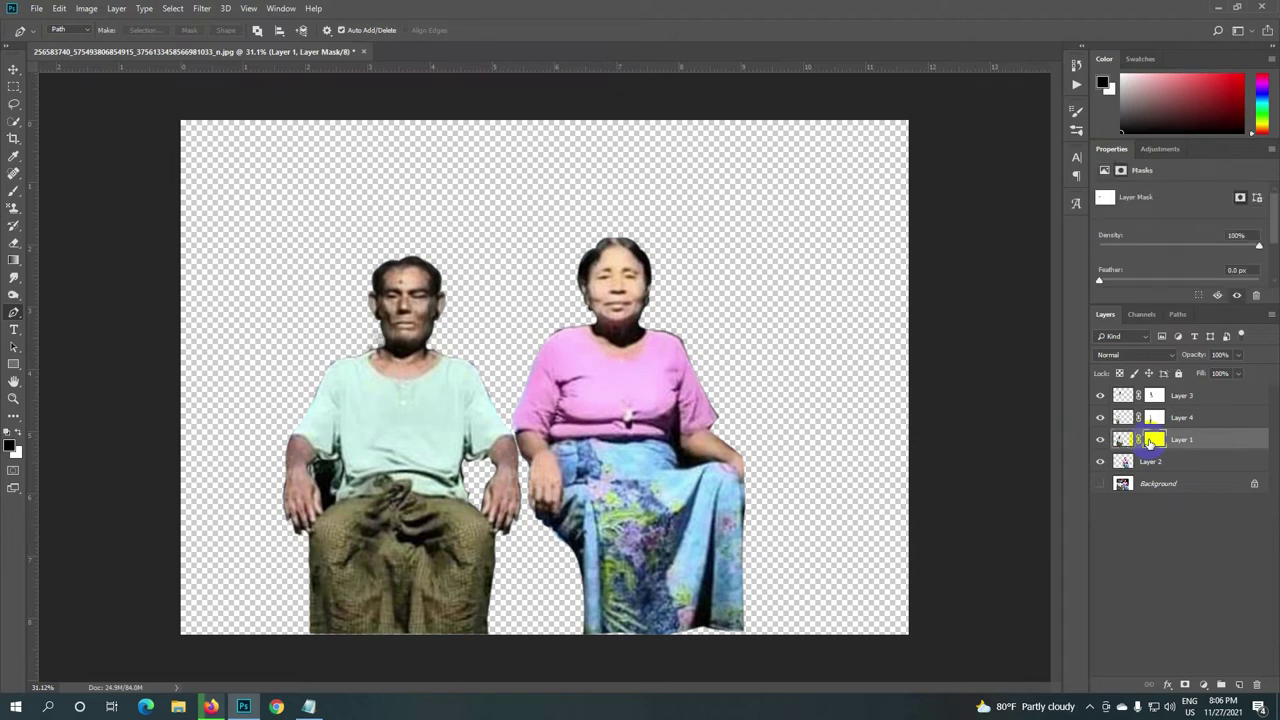
Step: Brush Layer 1's mask around the man's arm and hand, then merge Layers 3, 4 and 1
click(14, 191)
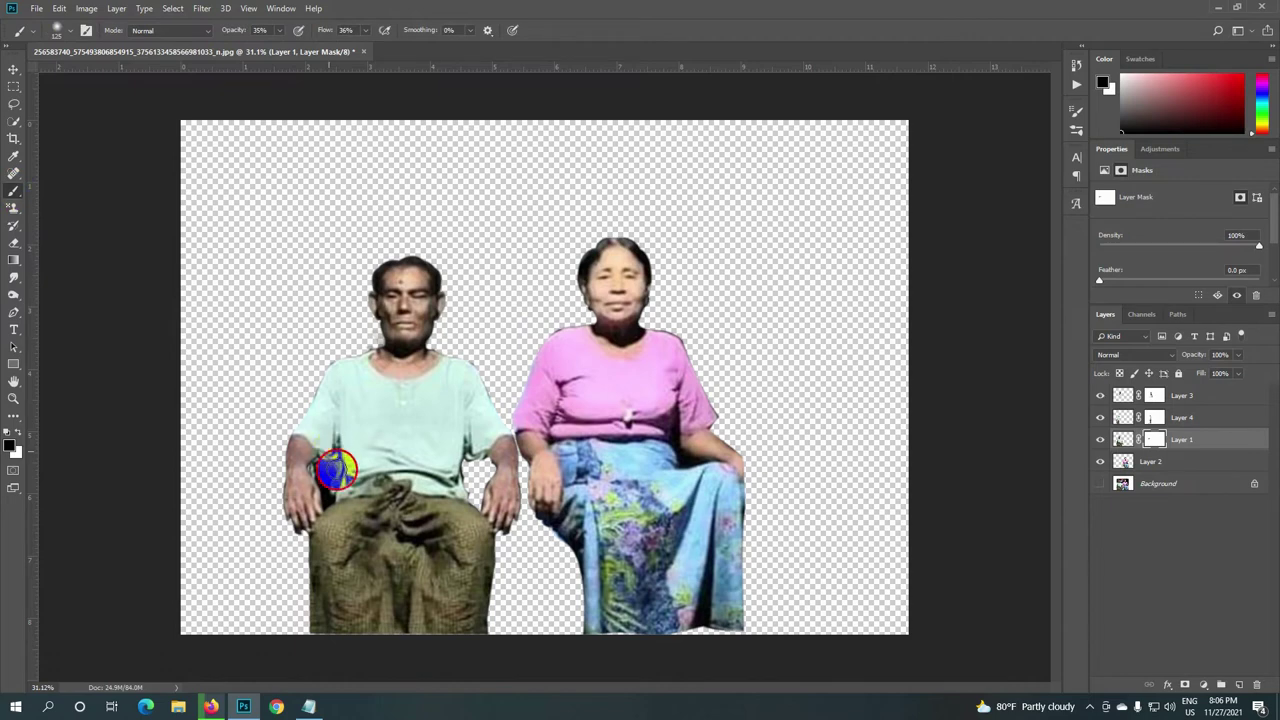
drag(334, 471, 320, 490)
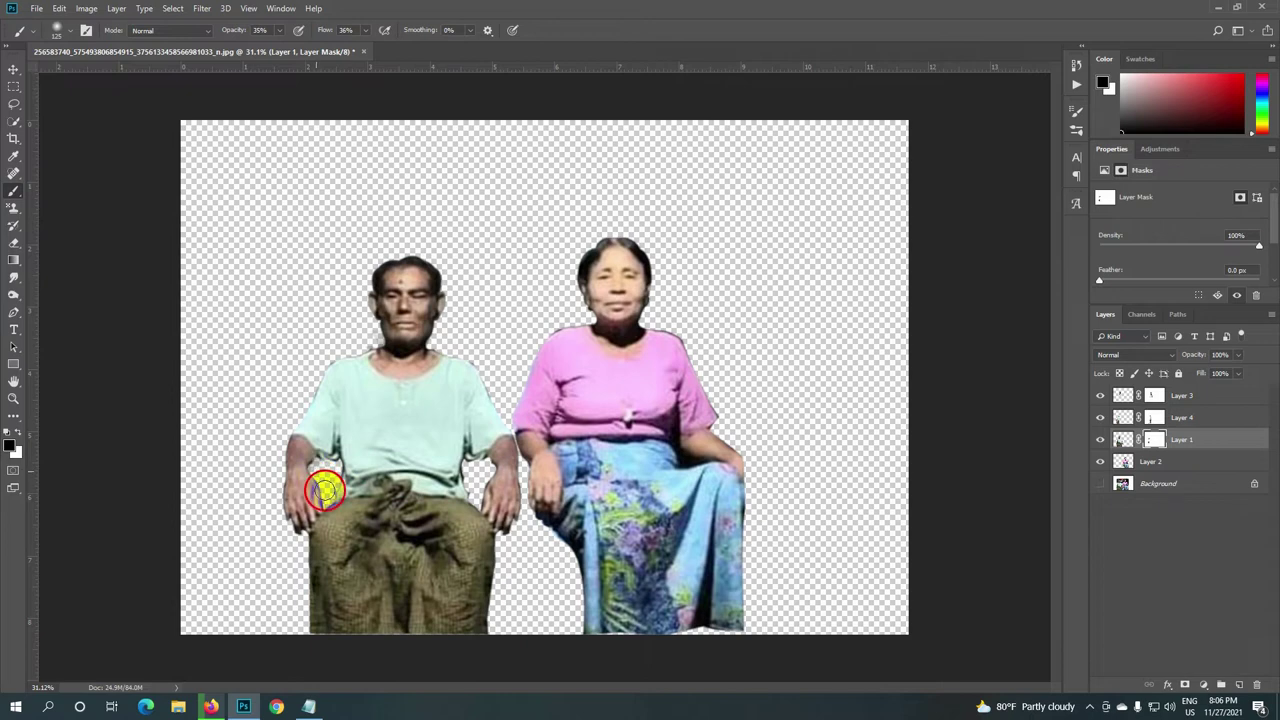
shift+click(1192, 396)
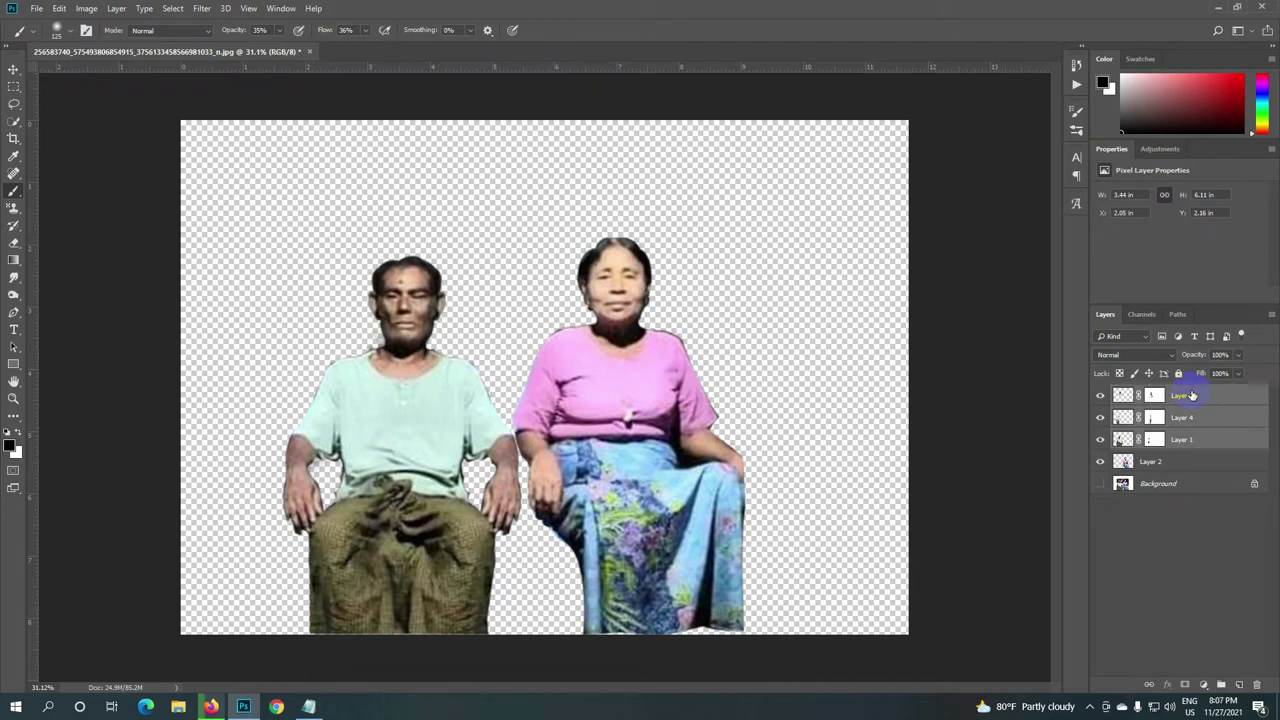
key(ctrl+e)
Step: Undo the merge so the man's Layers 3, 4 and 1 are separate again
click(1099, 397)
click(1099, 397)
click(537, 507)
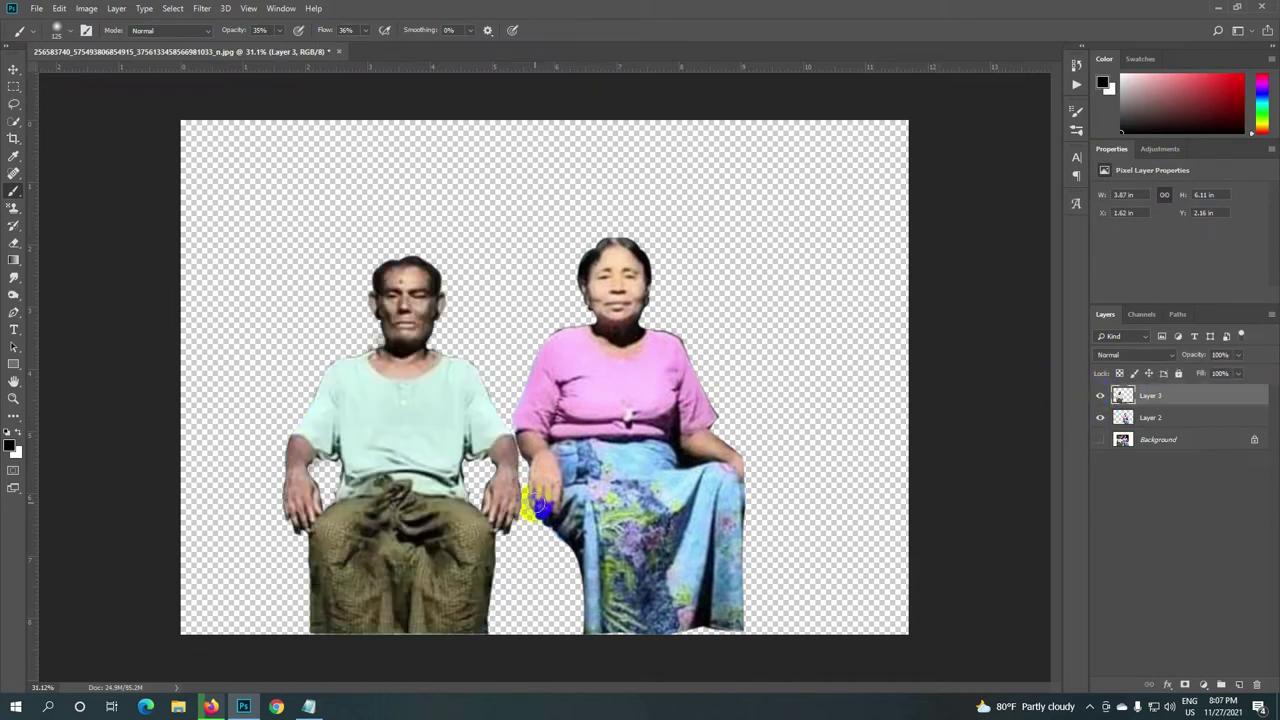
scroll(537, 507, up, 2)
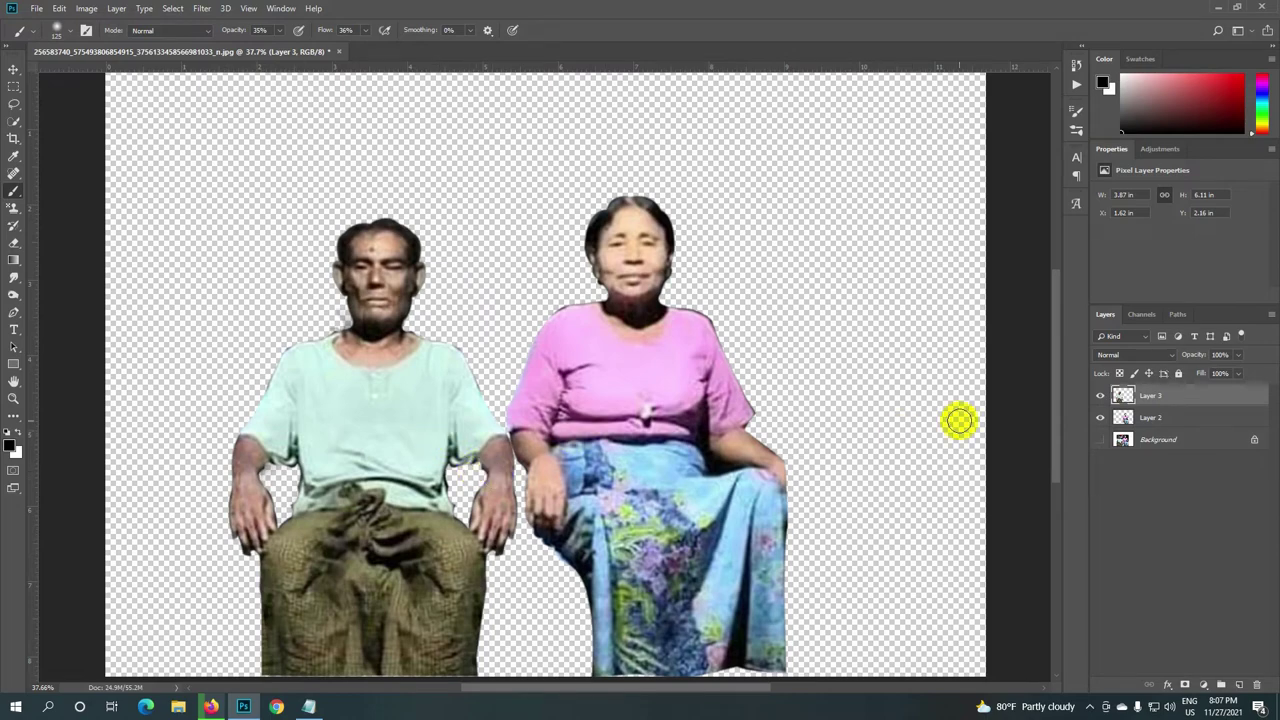
click(362, 312)
click(1028, 483)
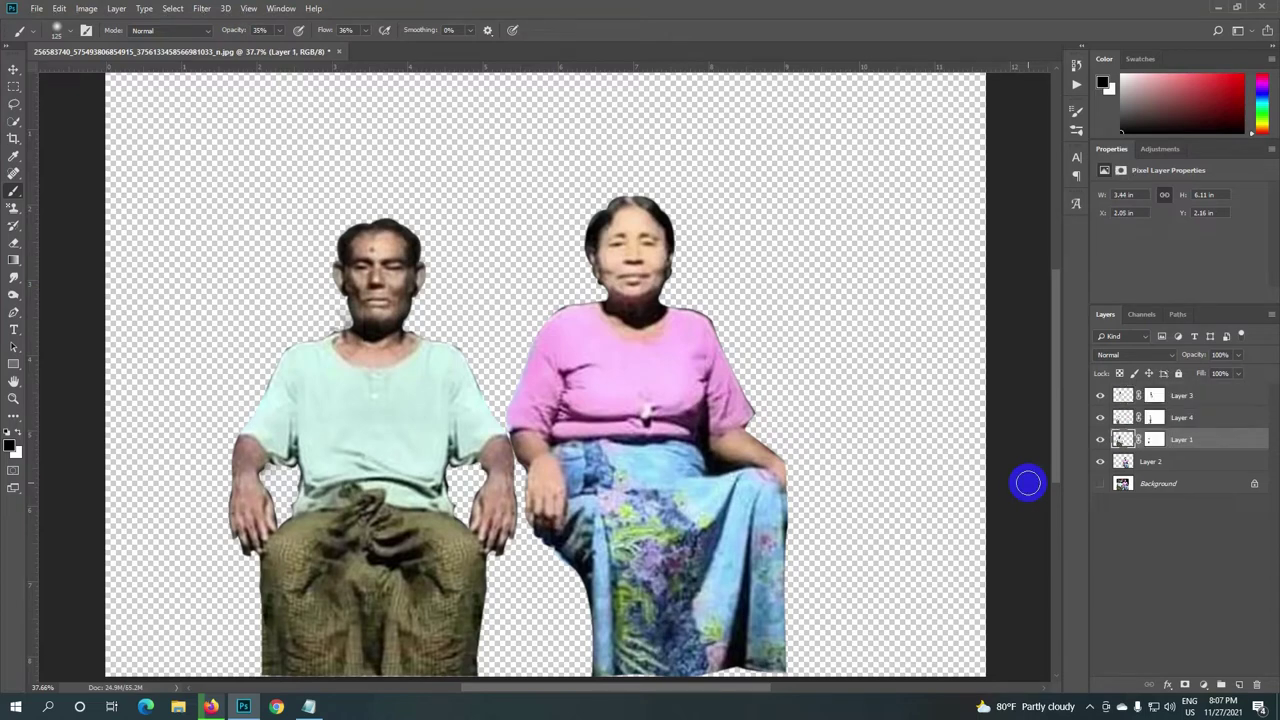
click(1177, 398)
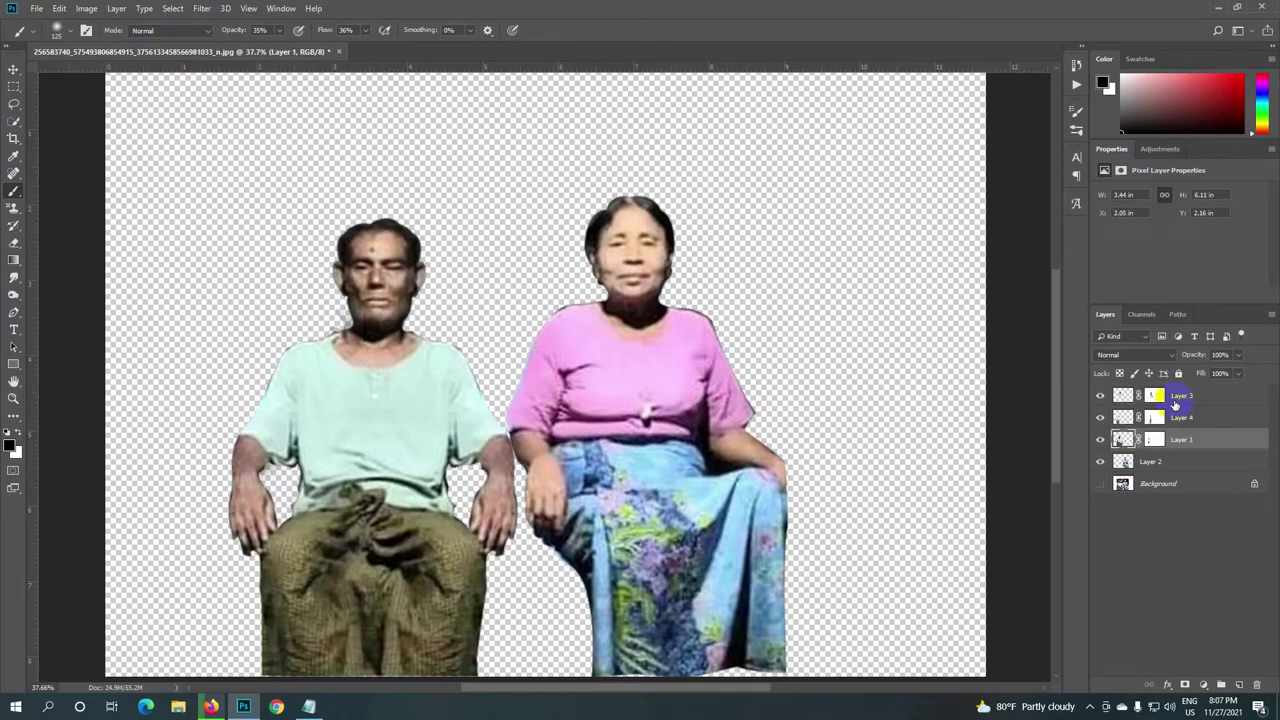
Step: Paint Layer 4's mask to blend the man's cheek and jaw, then select Layers 3, 4 and 1
click(1101, 418)
click(1101, 418)
click(1101, 418)
click(1101, 418)
click(1100, 418)
click(1100, 418)
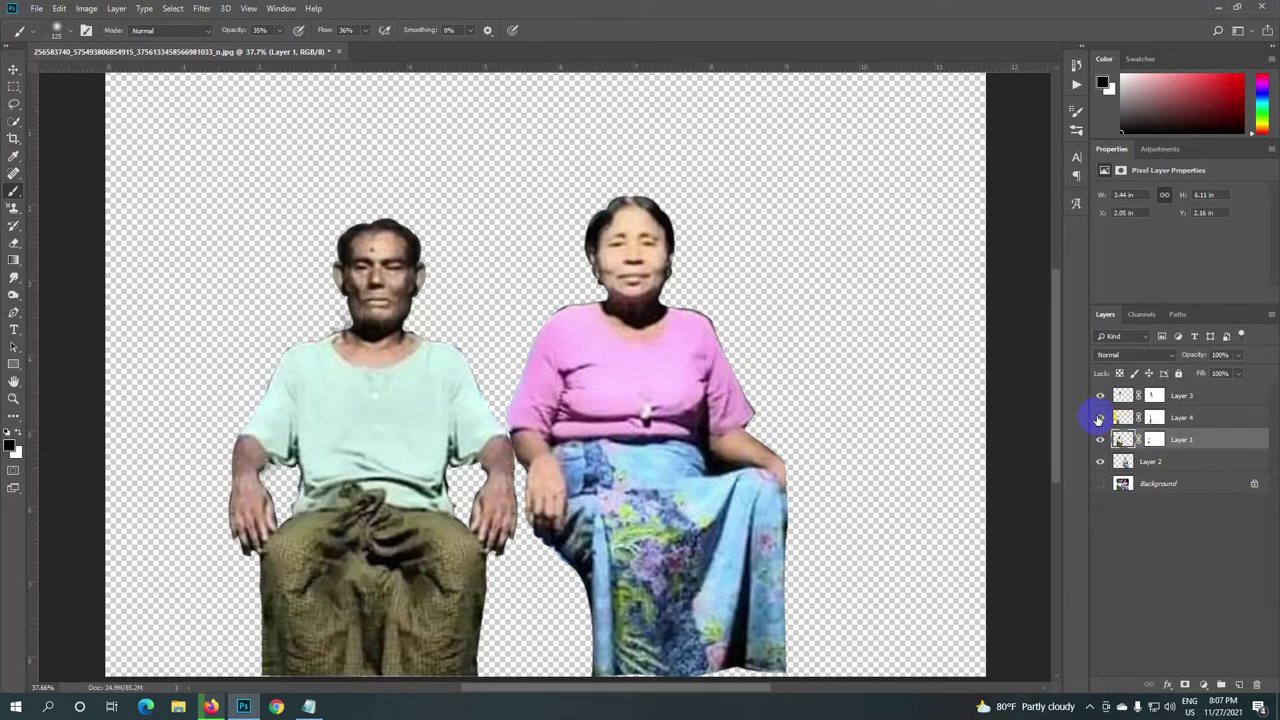
click(1155, 418)
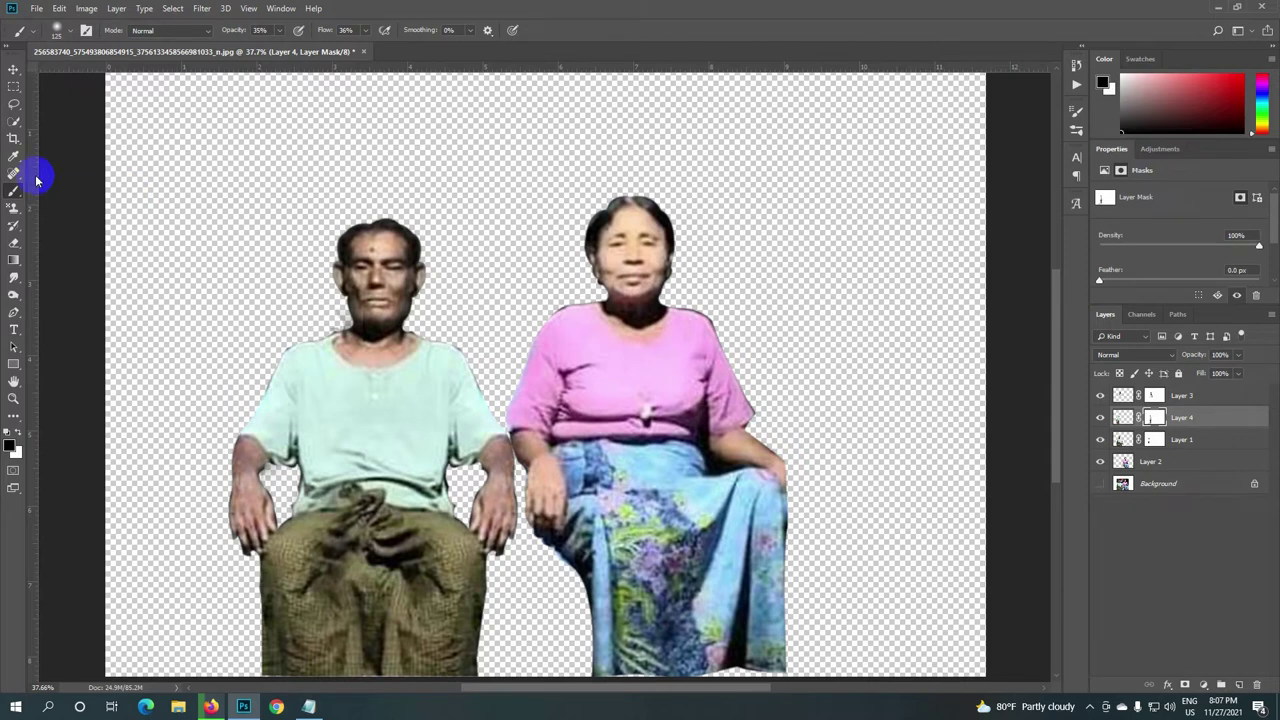
mouse_move(350, 235)
mouse_down()
mouse_move(345, 308)
mouse_move(349, 294)
mouse_move(366, 314)
mouse_move(366, 354)
mouse_move(366, 303)
mouse_move(361, 312)
mouse_up()
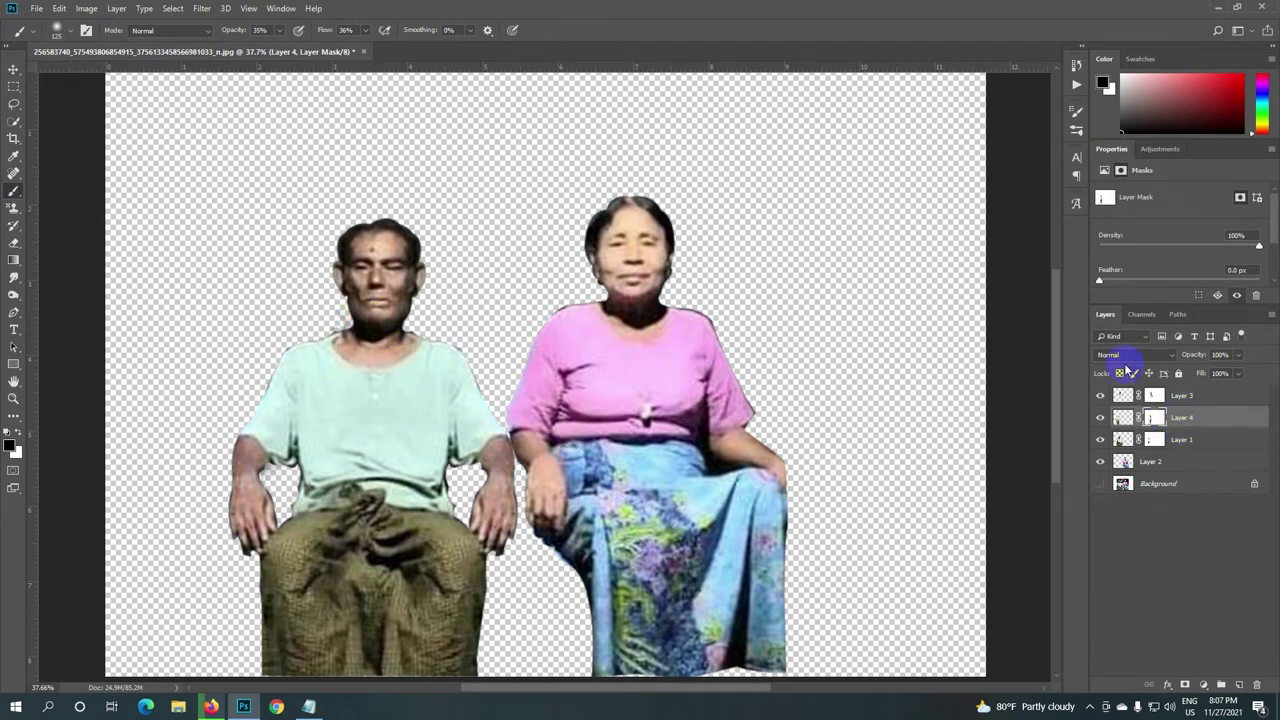
click(1154, 397)
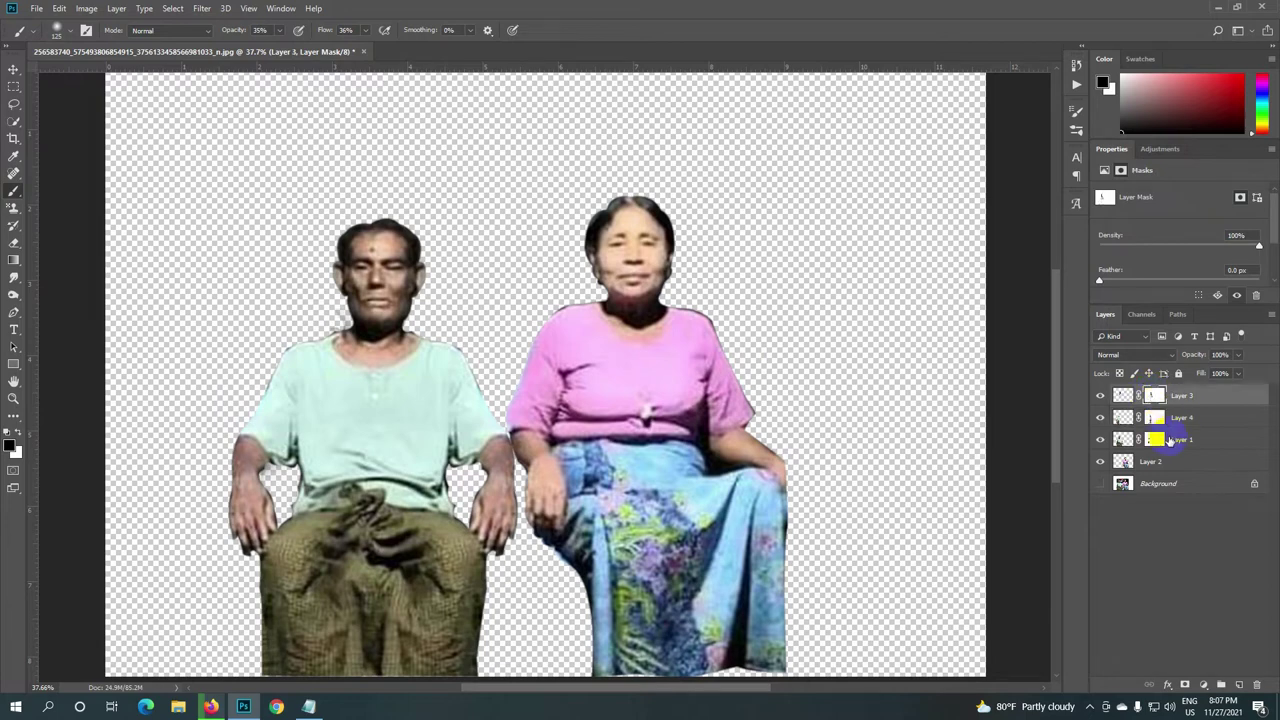
shift+click(1170, 441)
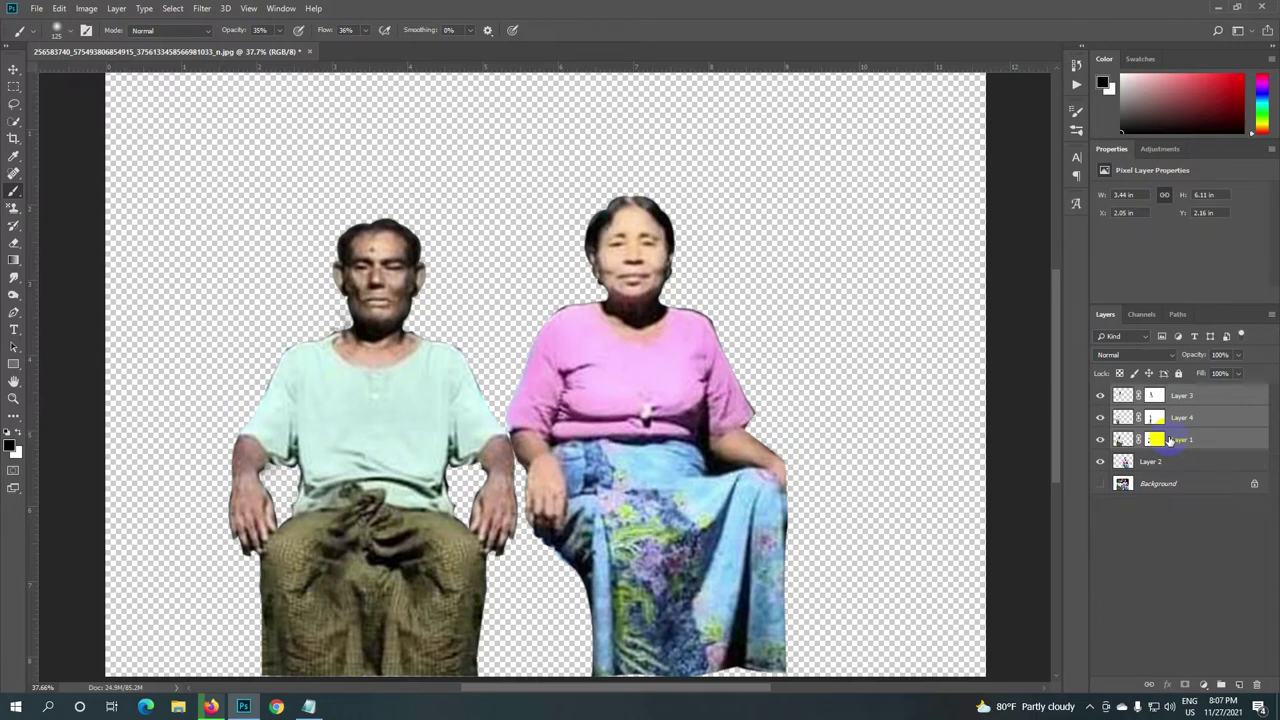
Step: Group Layers 3, 4 and 1 as Group 1, check its visibility, and select the woman's Layer 2
key(ctrl+g)
scroll(491, 349, down, 2)
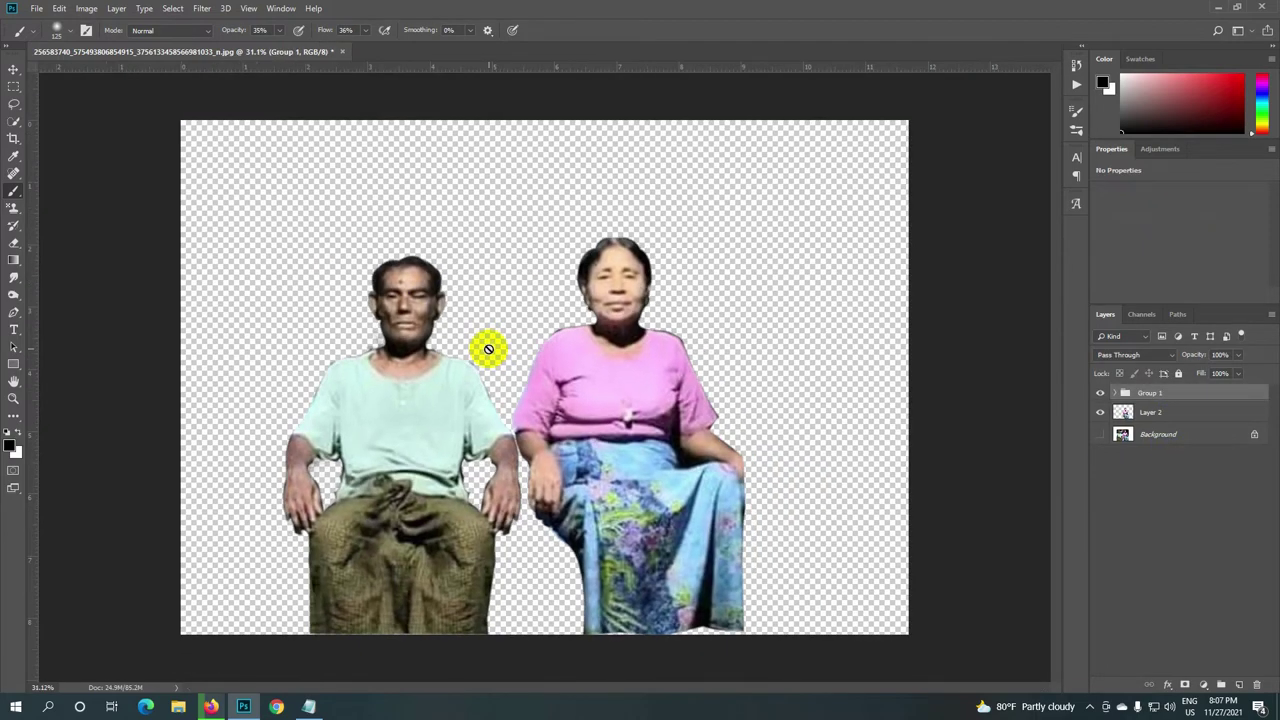
scroll(580, 386, down, 2)
click(1099, 394)
click(1099, 394)
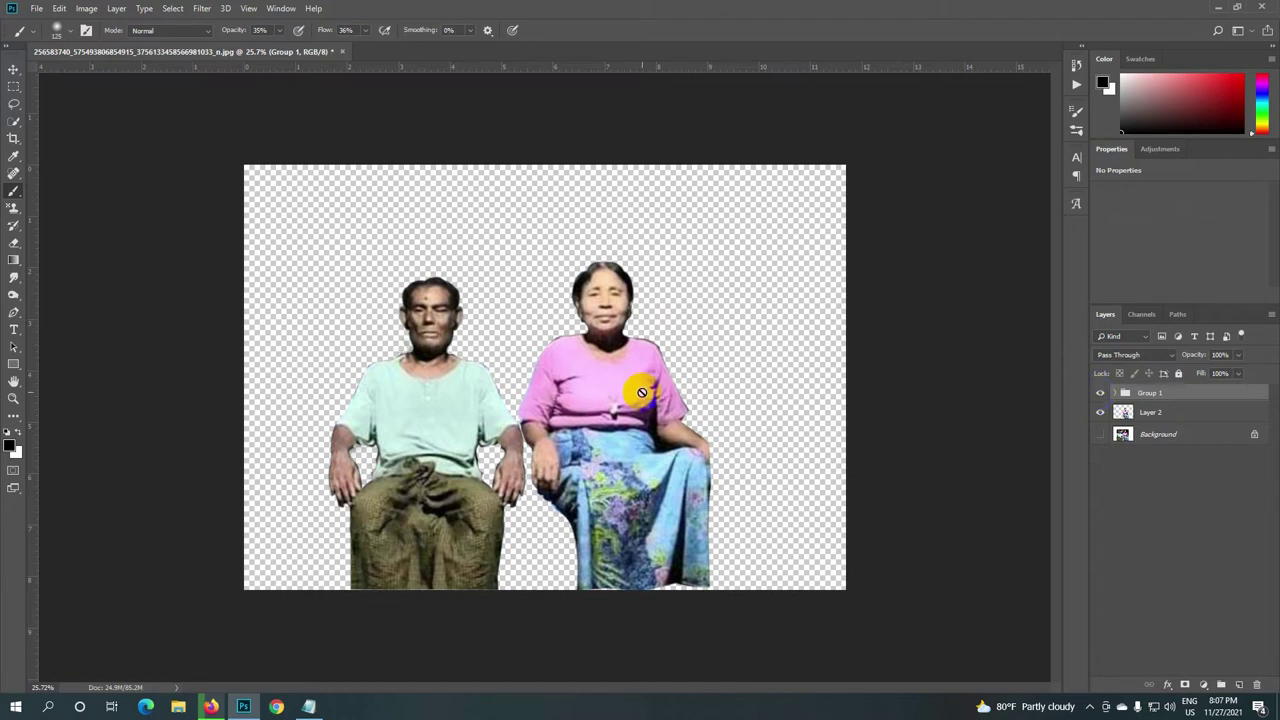
scroll(606, 492, down, 1)
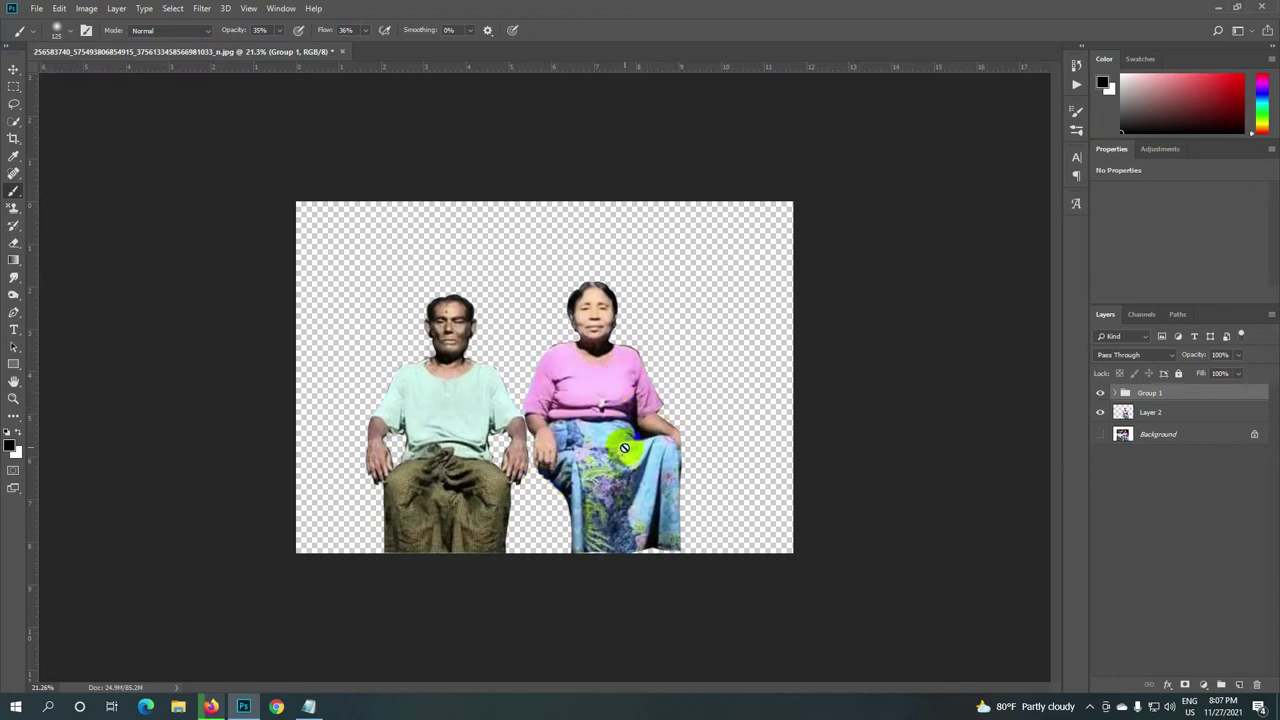
click(1150, 412)
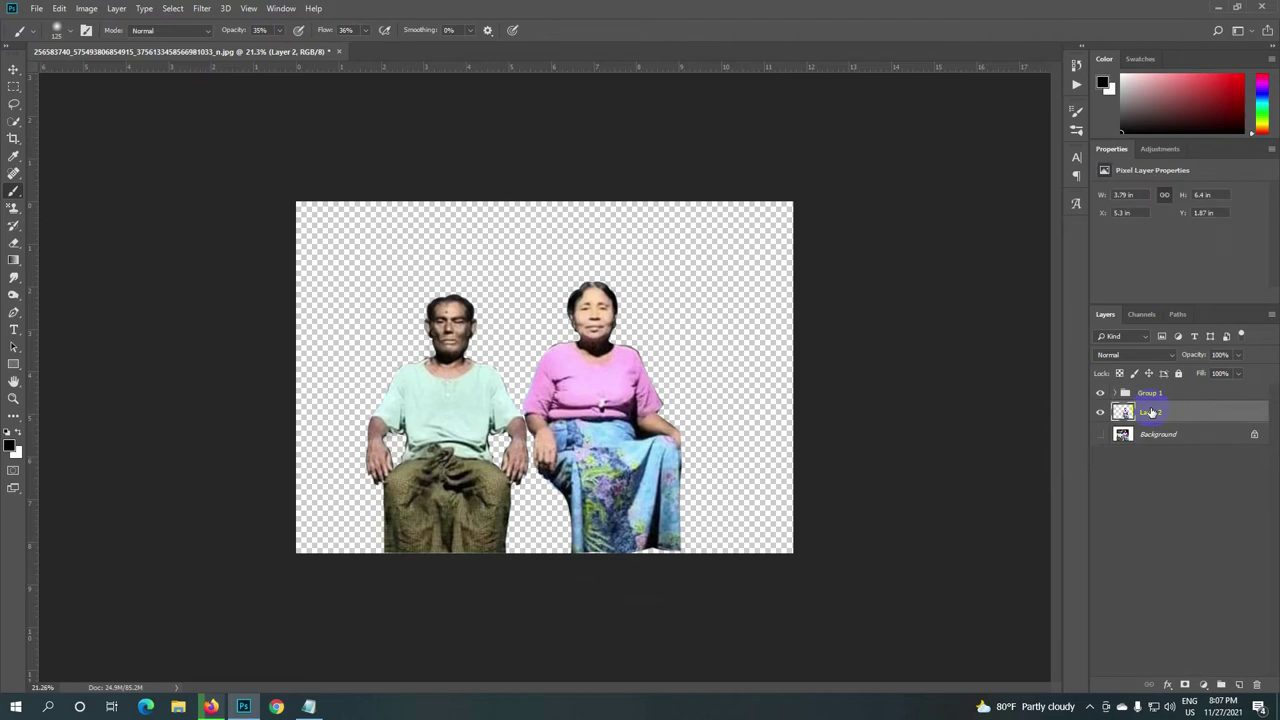
Step: Copy a 1.9 × 5.65 in rectangle of the woman's left side onto new Layer 5
click(14, 87)
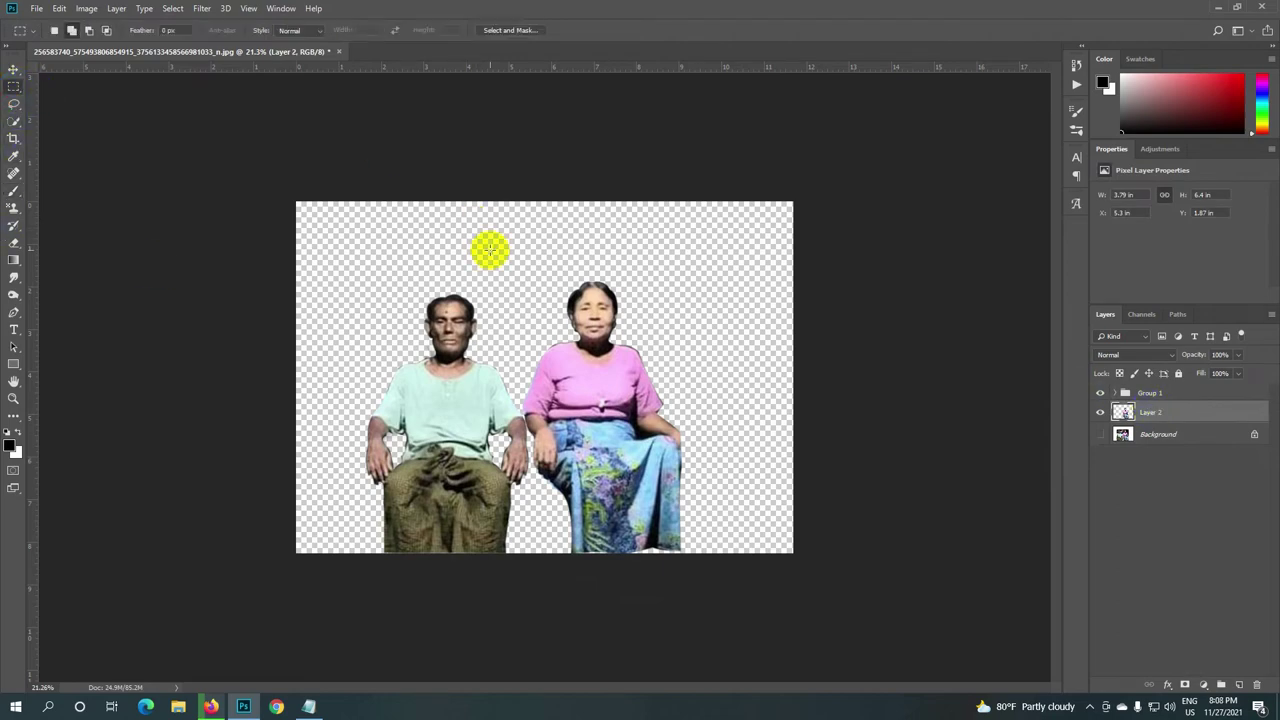
drag(616, 337, 716, 552)
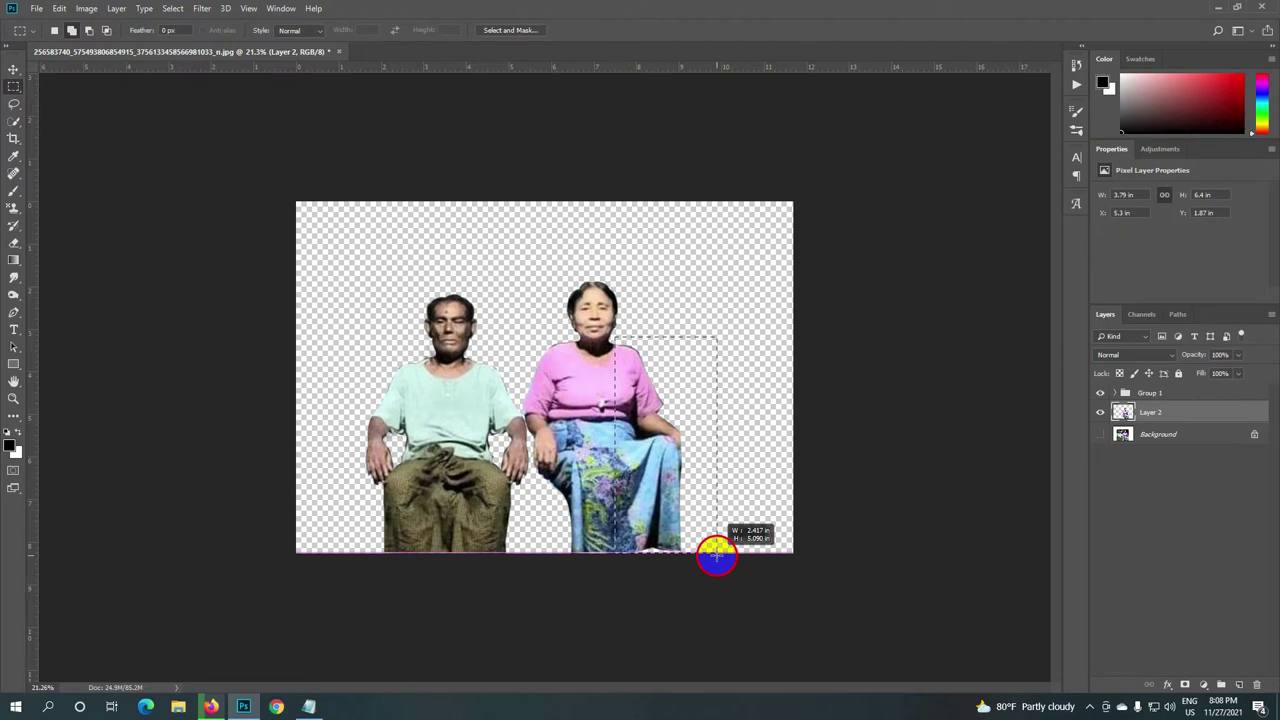
drag(716, 555, 716, 553)
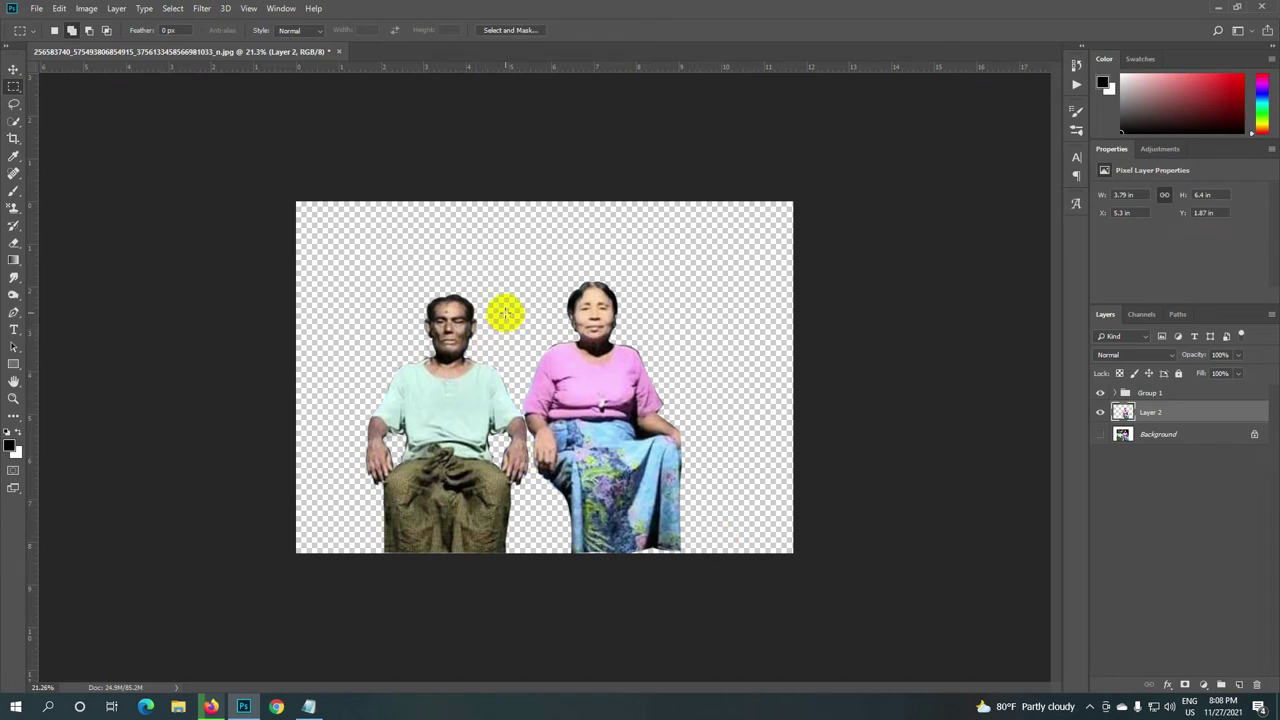
drag(517, 313, 600, 575)
key(ctrl+j)
Step: Flip Layer 5 horizontally and nudge it right, then discard the transform with Don't Apply
key(ctrl+t)
right_click(555, 393)
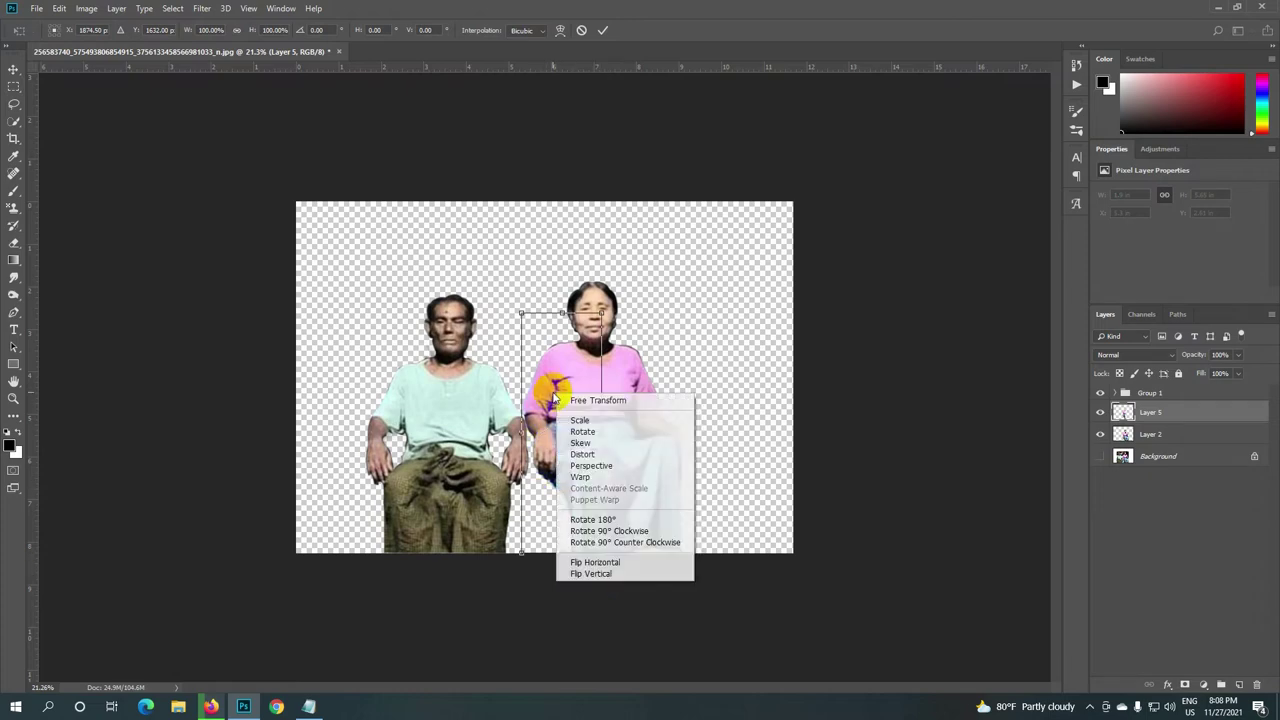
click(598, 562)
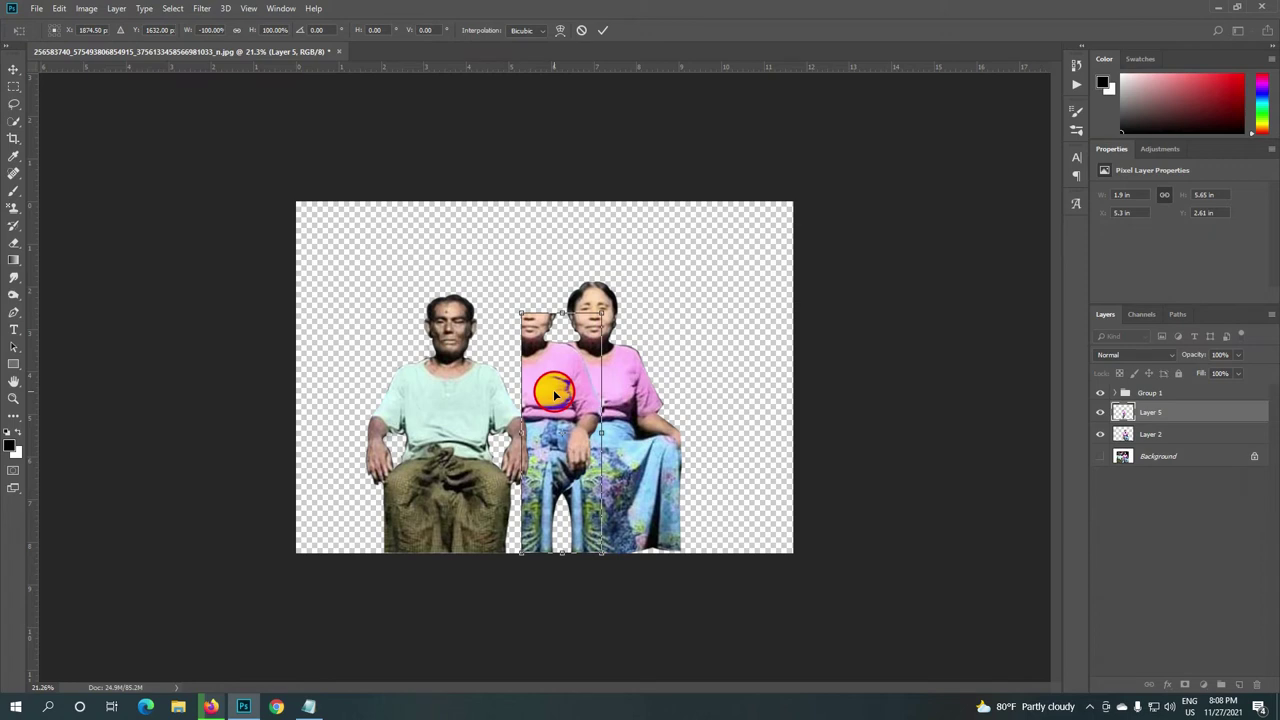
drag(555, 393, 591, 415)
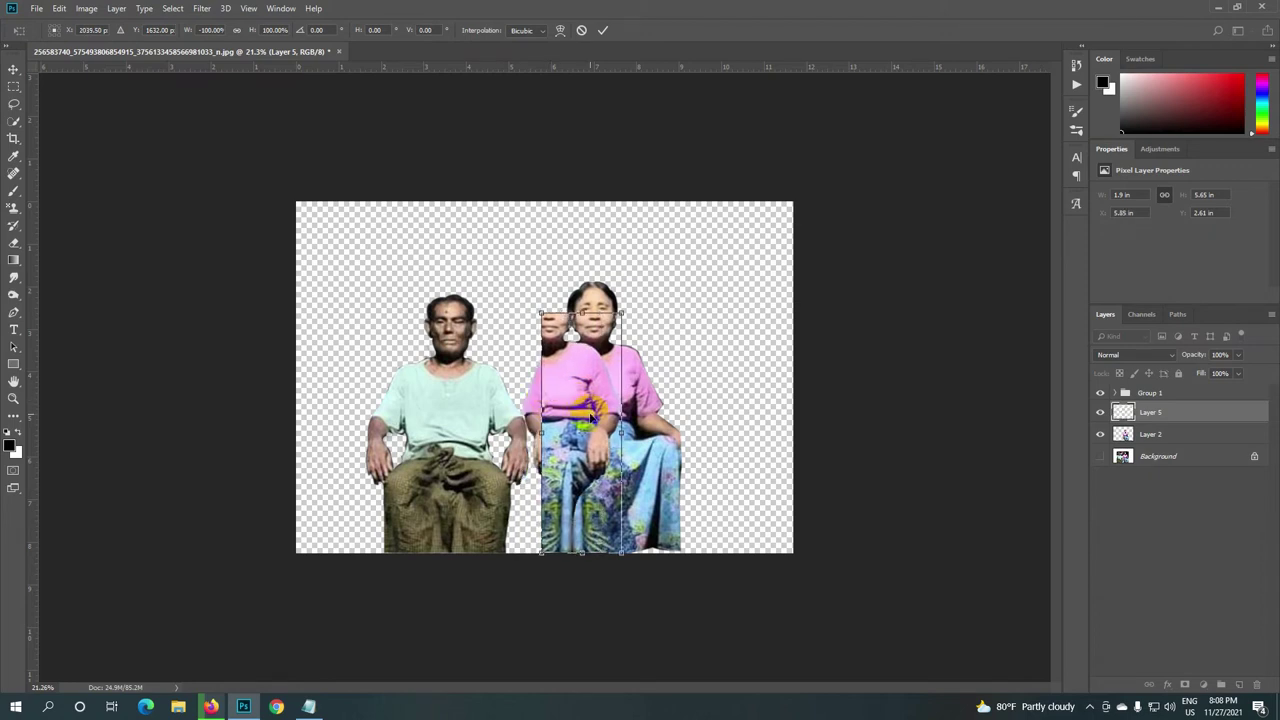
drag(593, 415, 623, 415)
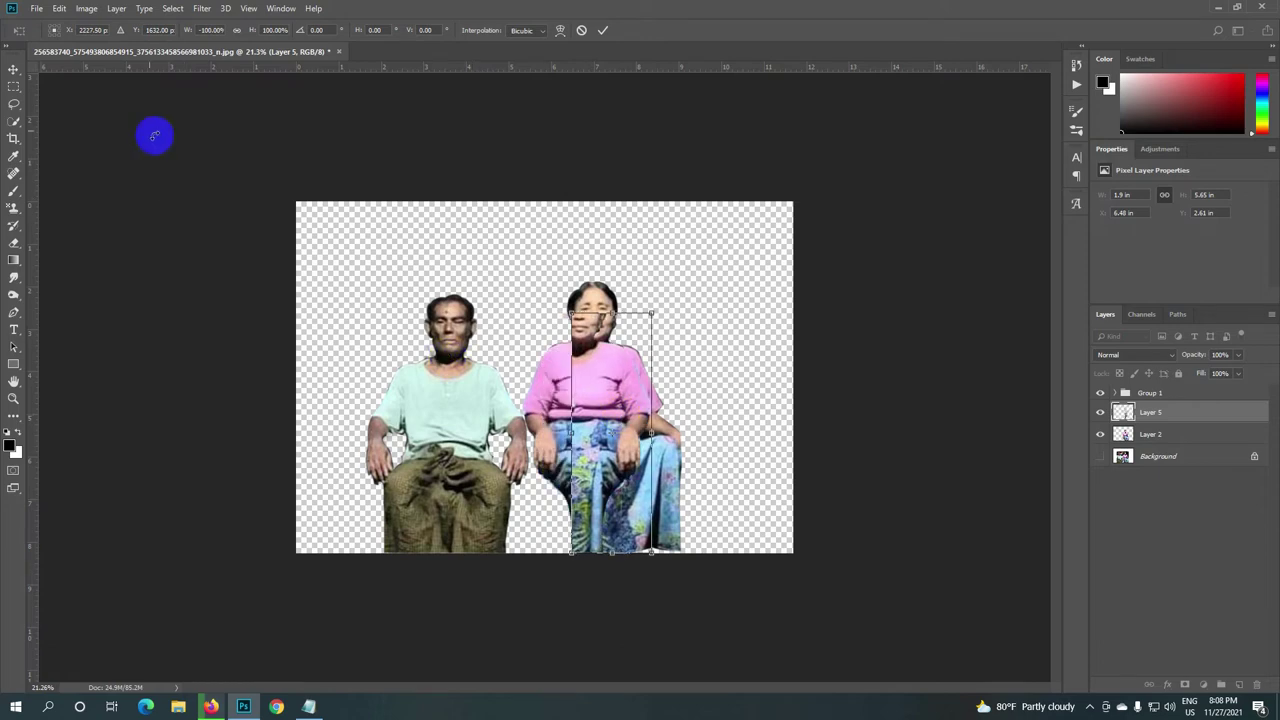
click(15, 68)
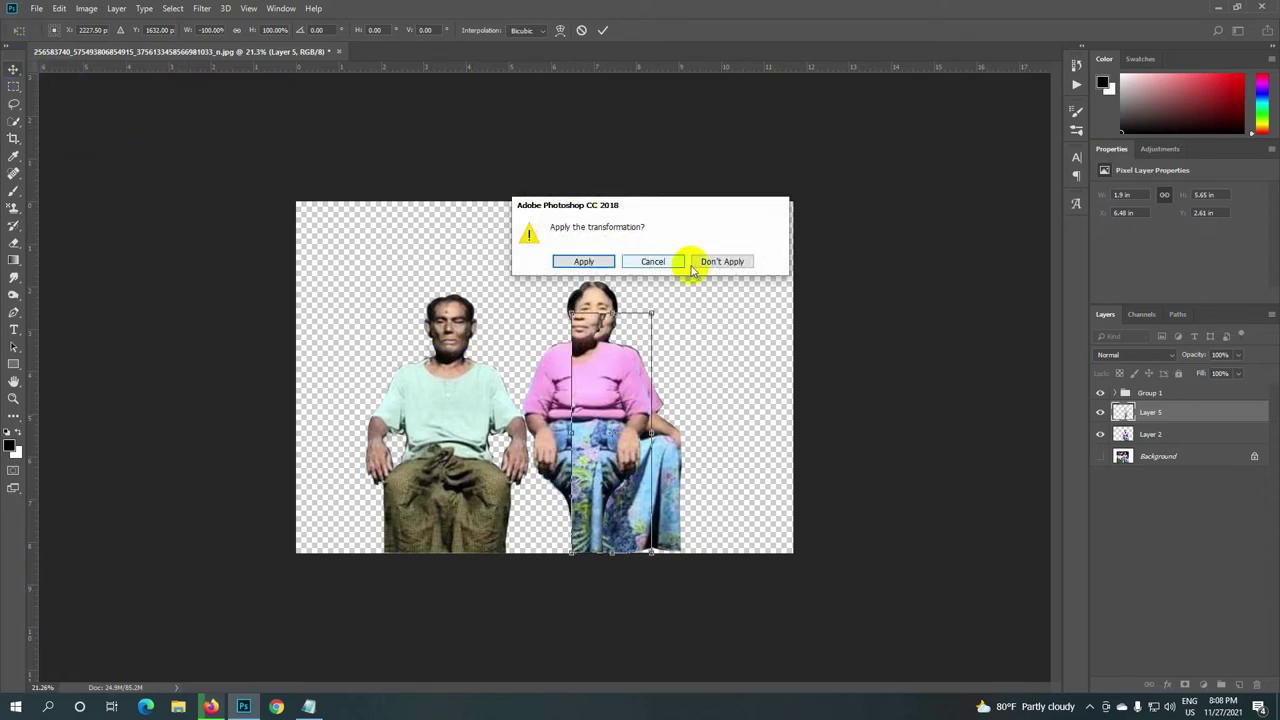
click(722, 261)
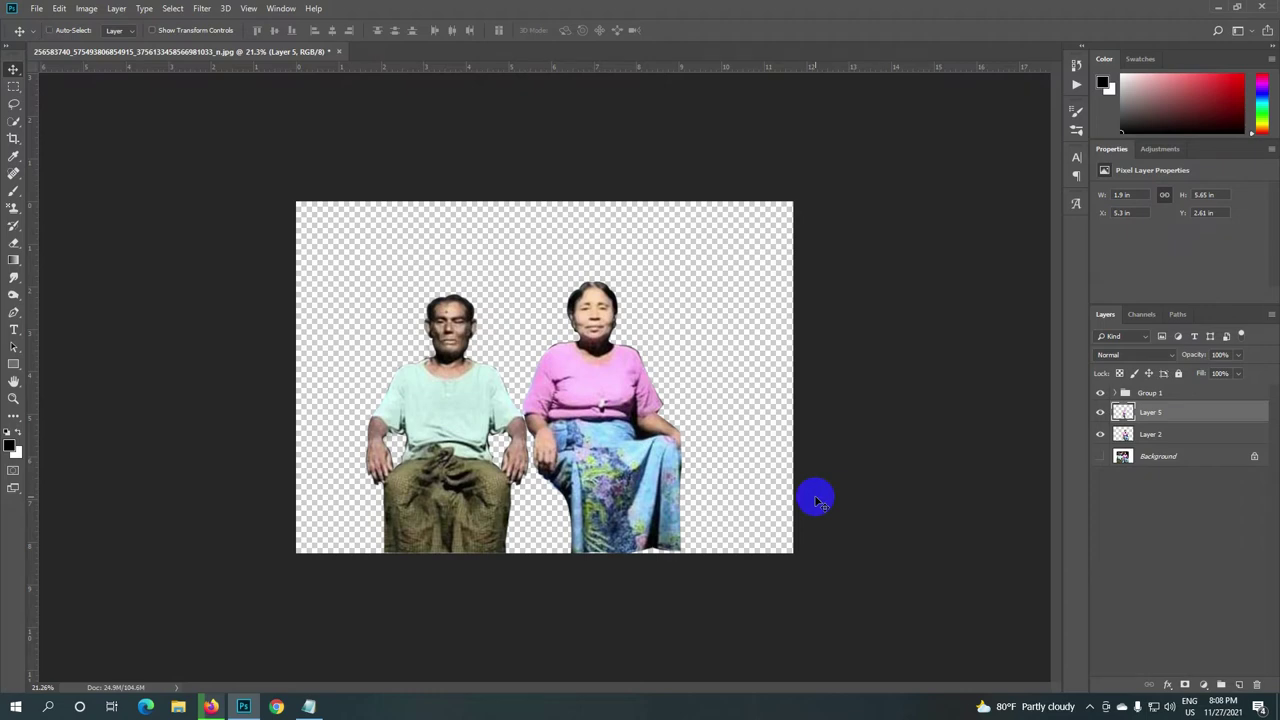
Step: Flip Layer 5 horizontally and commit it at X 6.85 in over the woman's right side
key(ctrl+t)
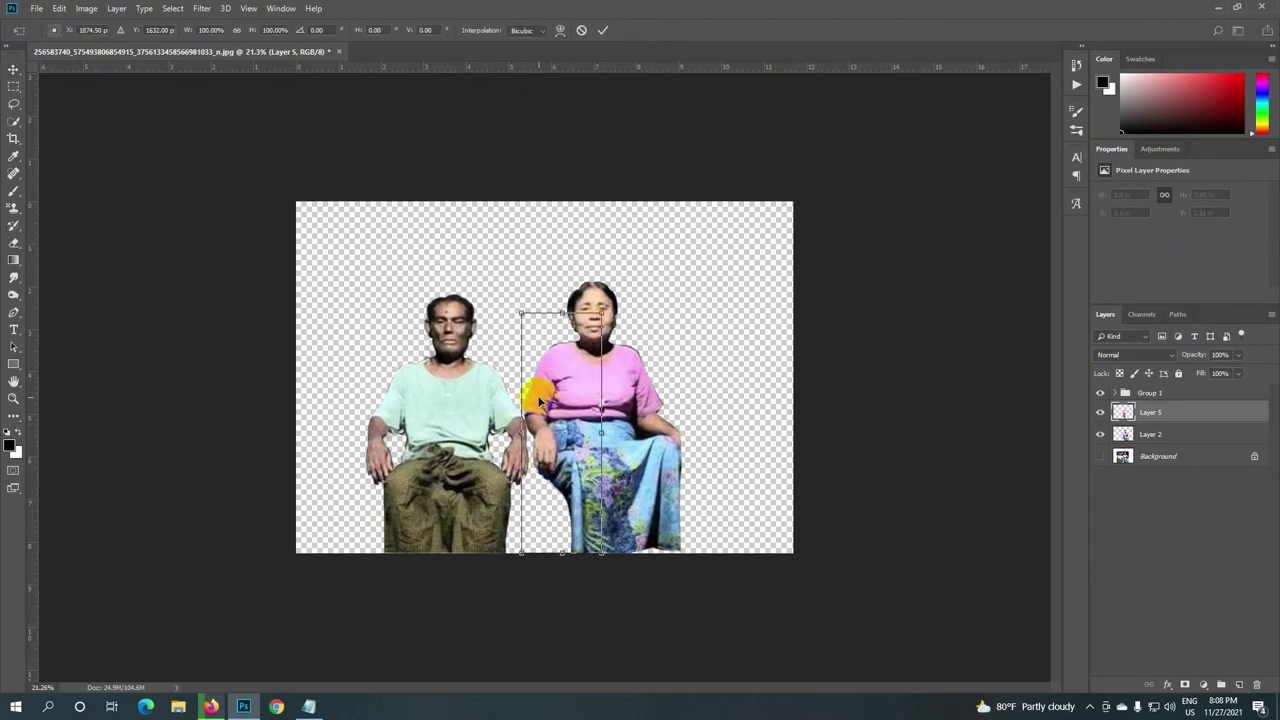
right_click(538, 402)
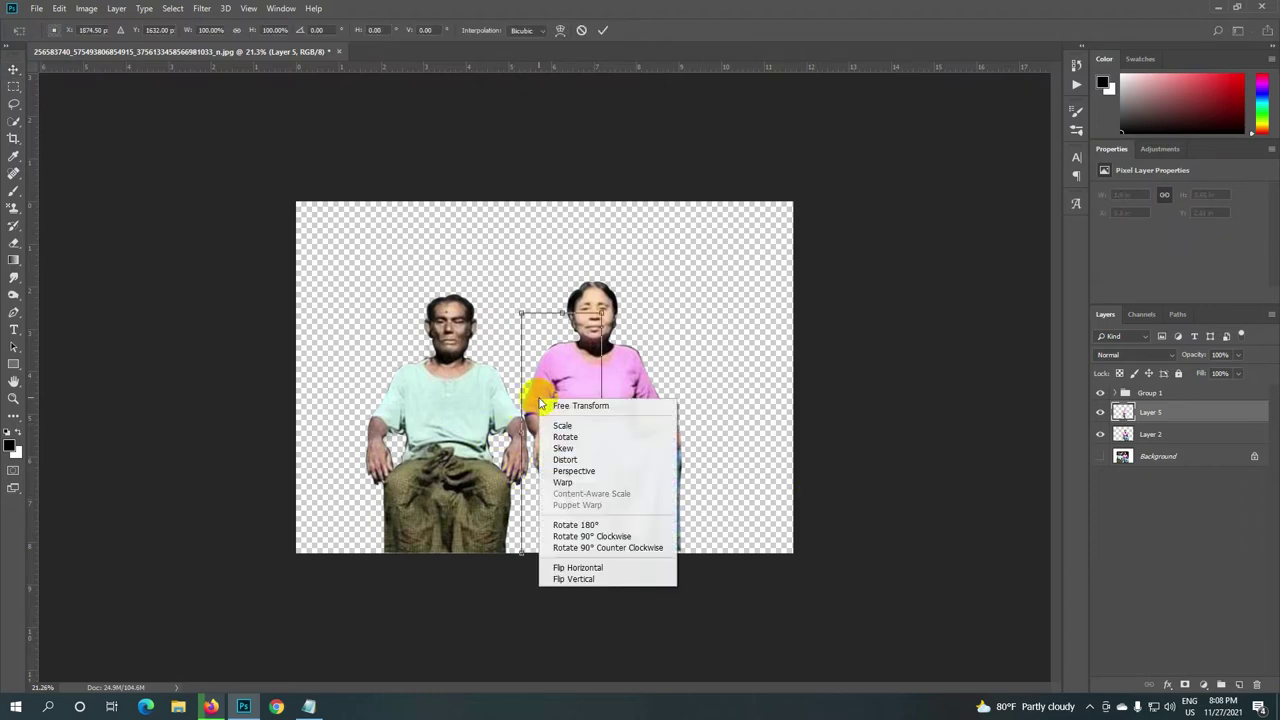
click(570, 568)
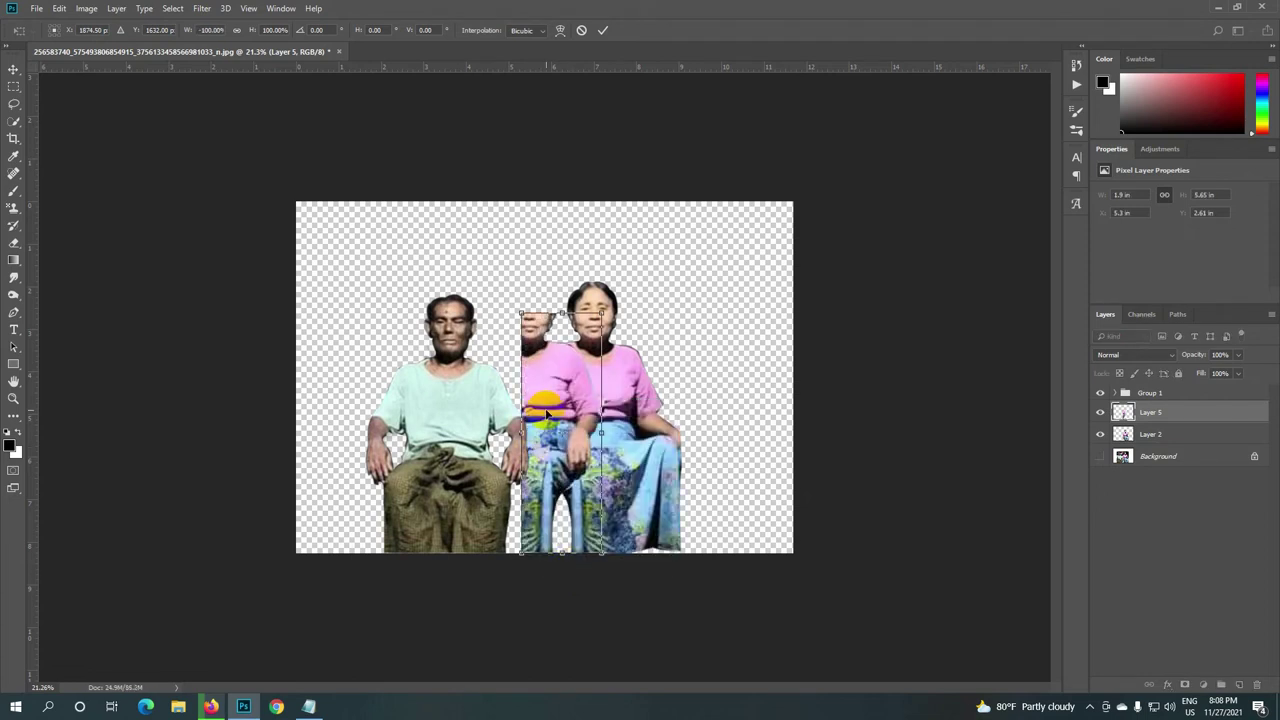
drag(546, 412, 742, 398)
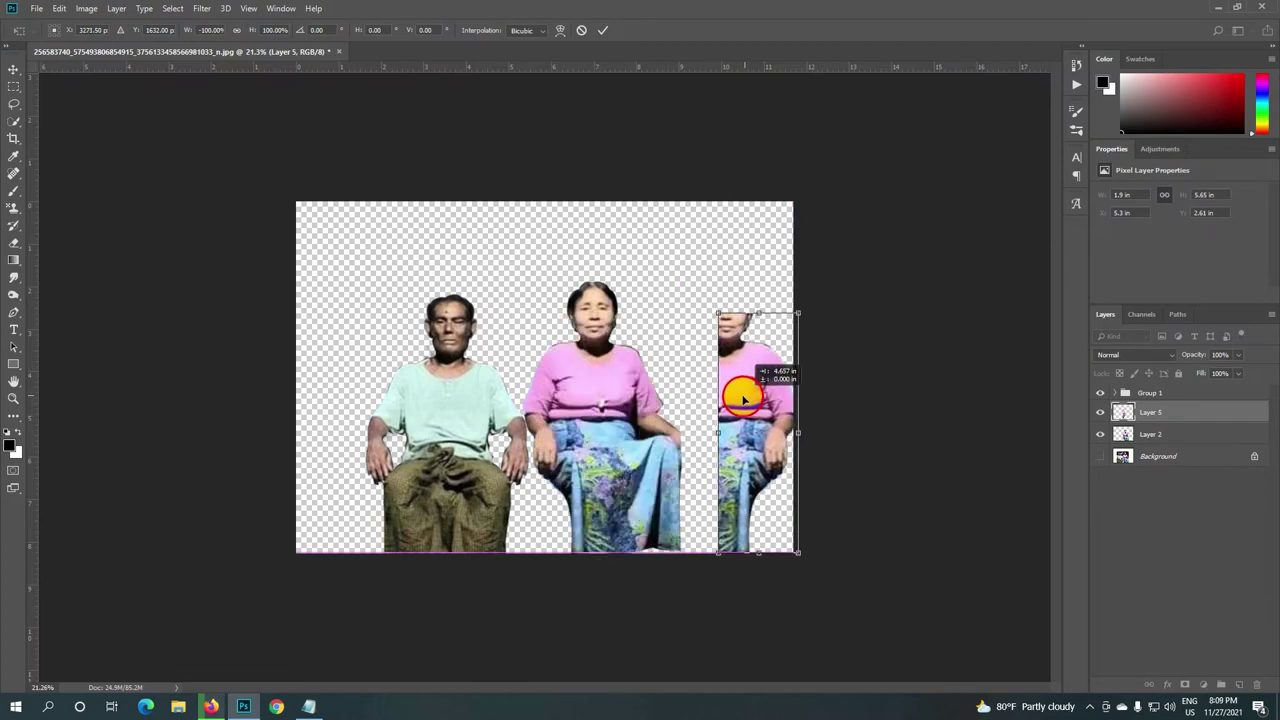
mouse_move(742, 398)
mouse_down()
mouse_move(651, 392)
mouse_move(663, 391)
mouse_move(586, 409)
mouse_move(612, 418)
mouse_up()
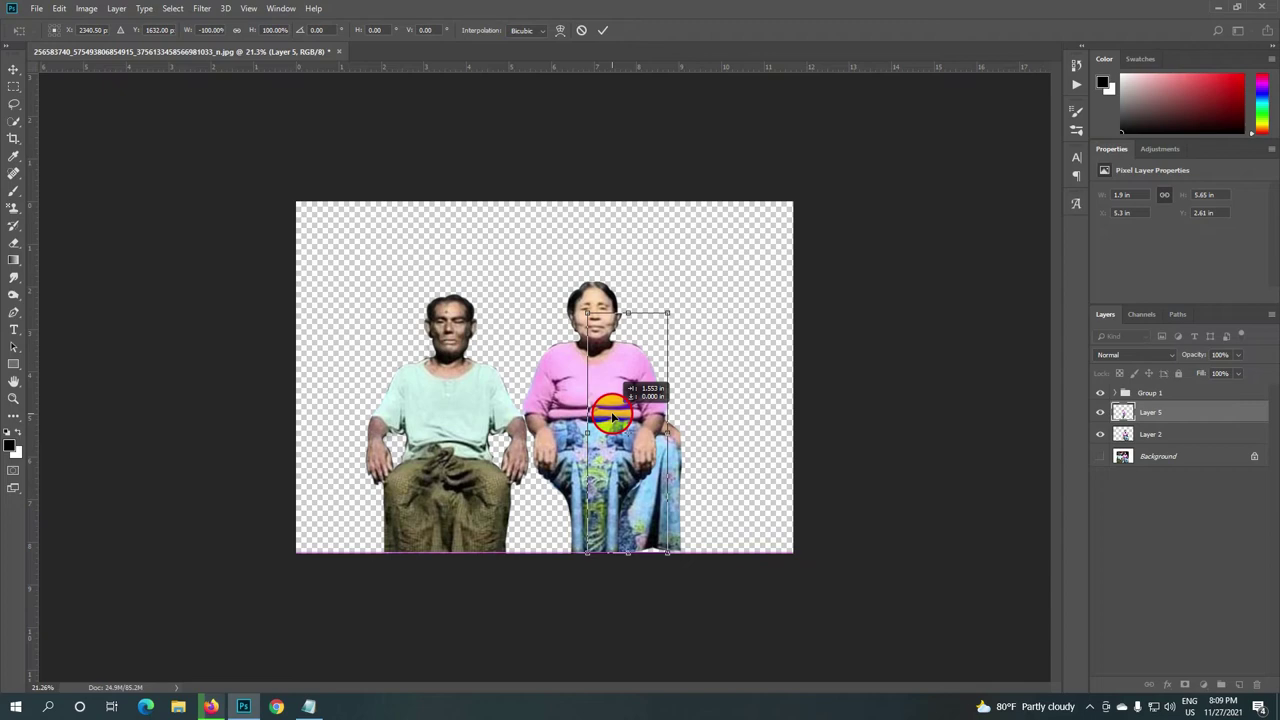
drag(612, 418, 612, 418)
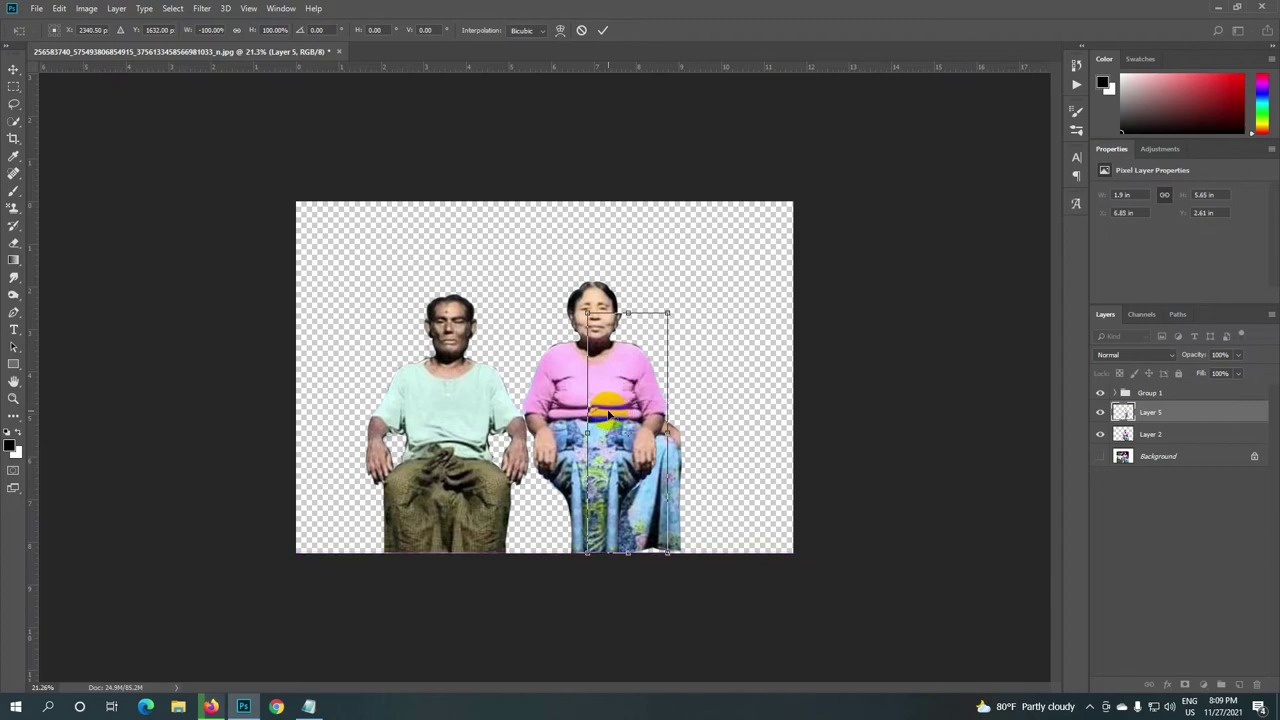
click(604, 32)
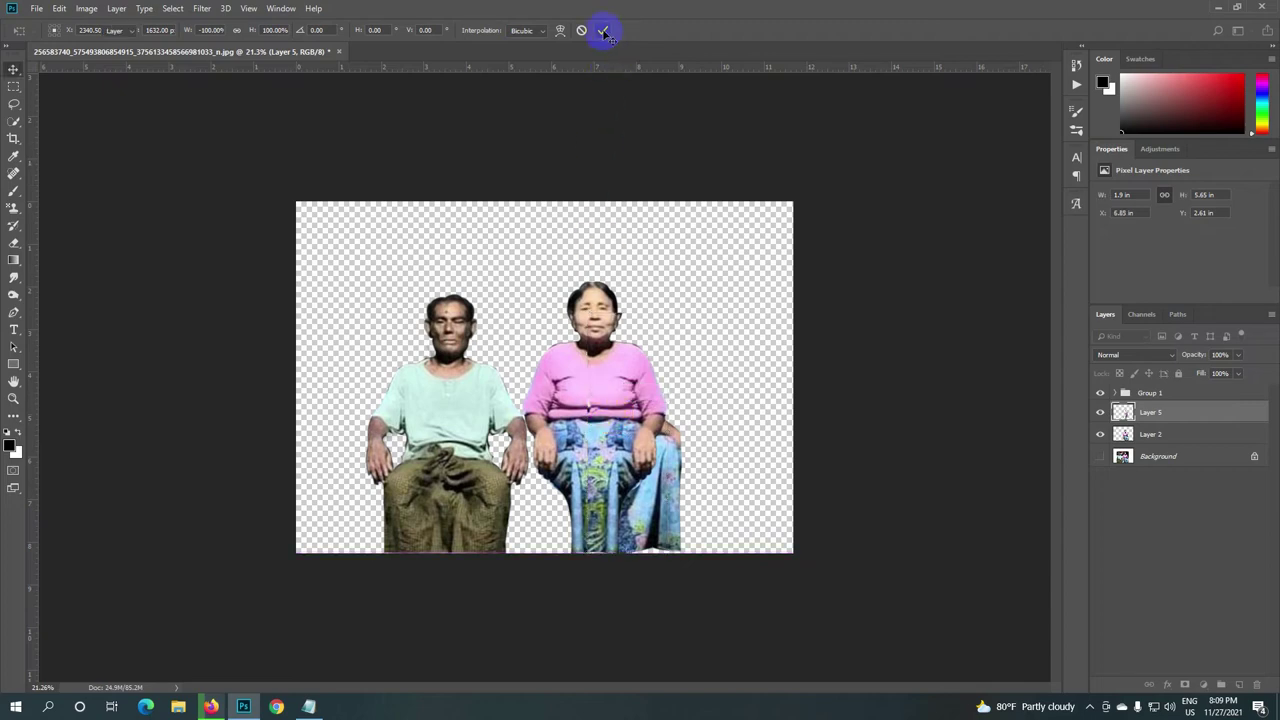
Step: Nudge Layer 5 slightly left and give it a layer mask
scroll(764, 468, up, 1)
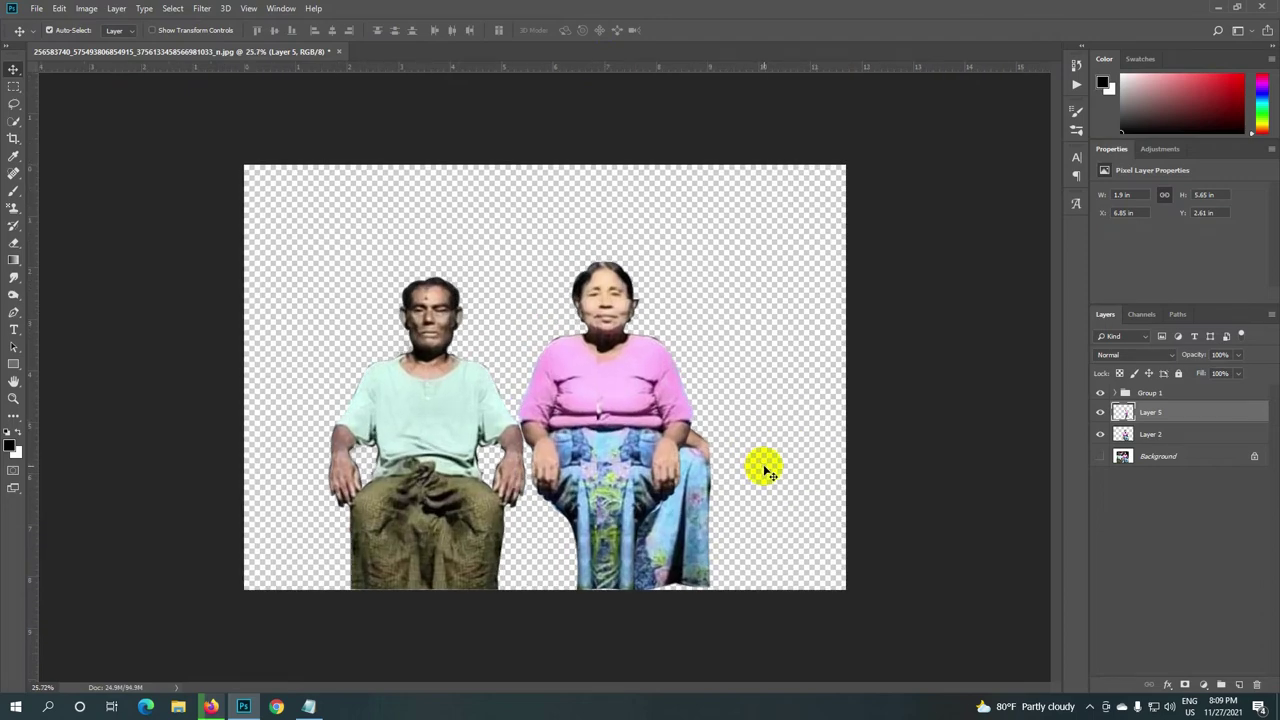
key(Left)
key(Left)
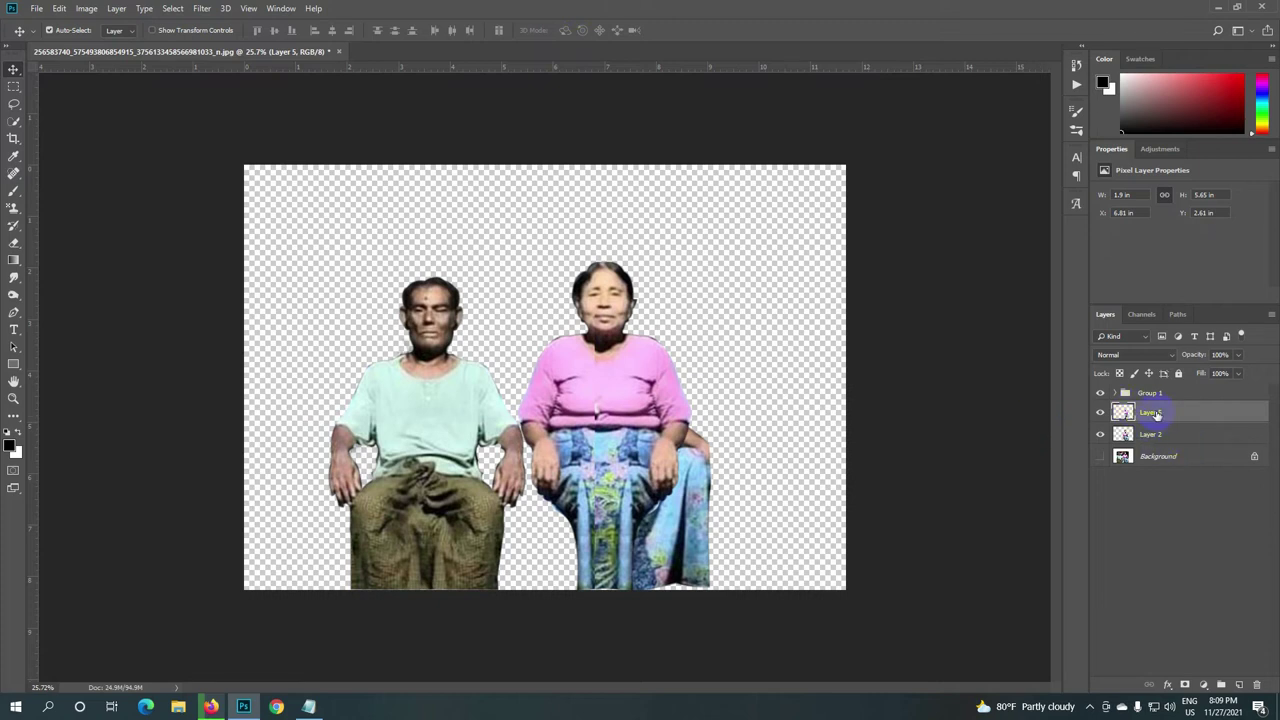
click(1185, 686)
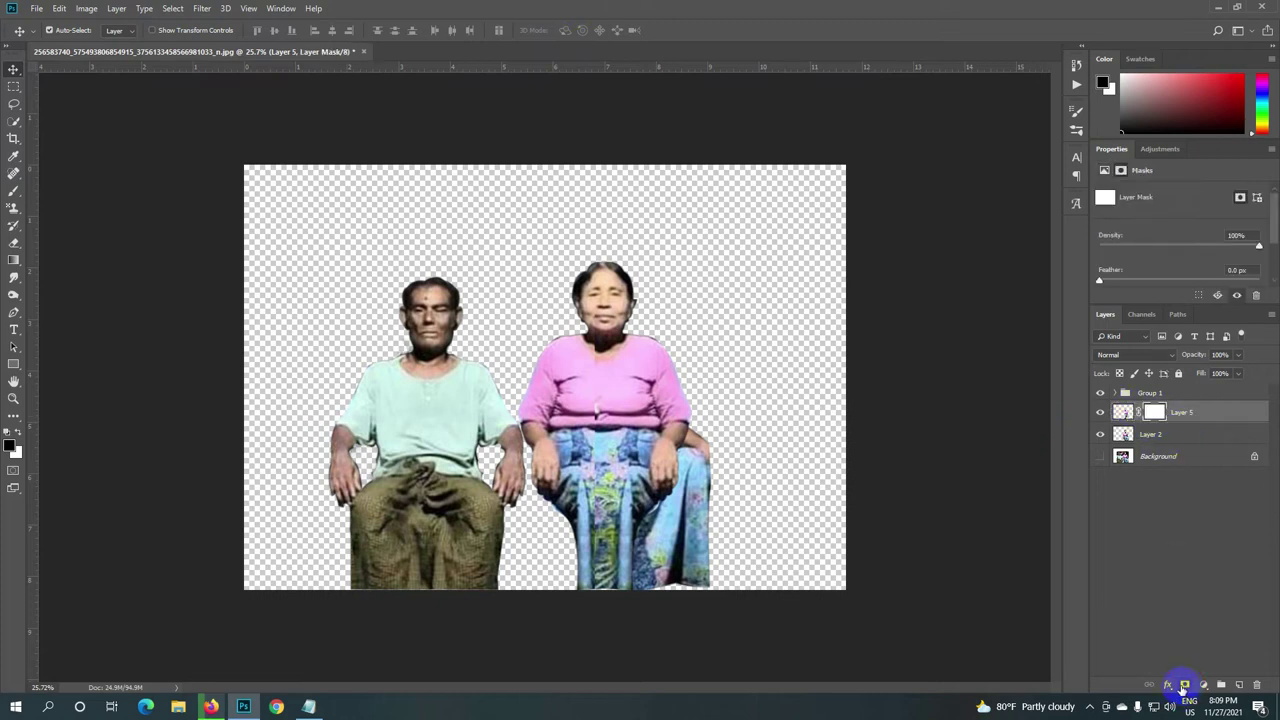
Step: Brush Layer 5's mask to hide the mirrored copy over the woman's face, neck and waist
click(13, 193)
scroll(556, 358, up, 1)
drag(600, 272, 613, 341)
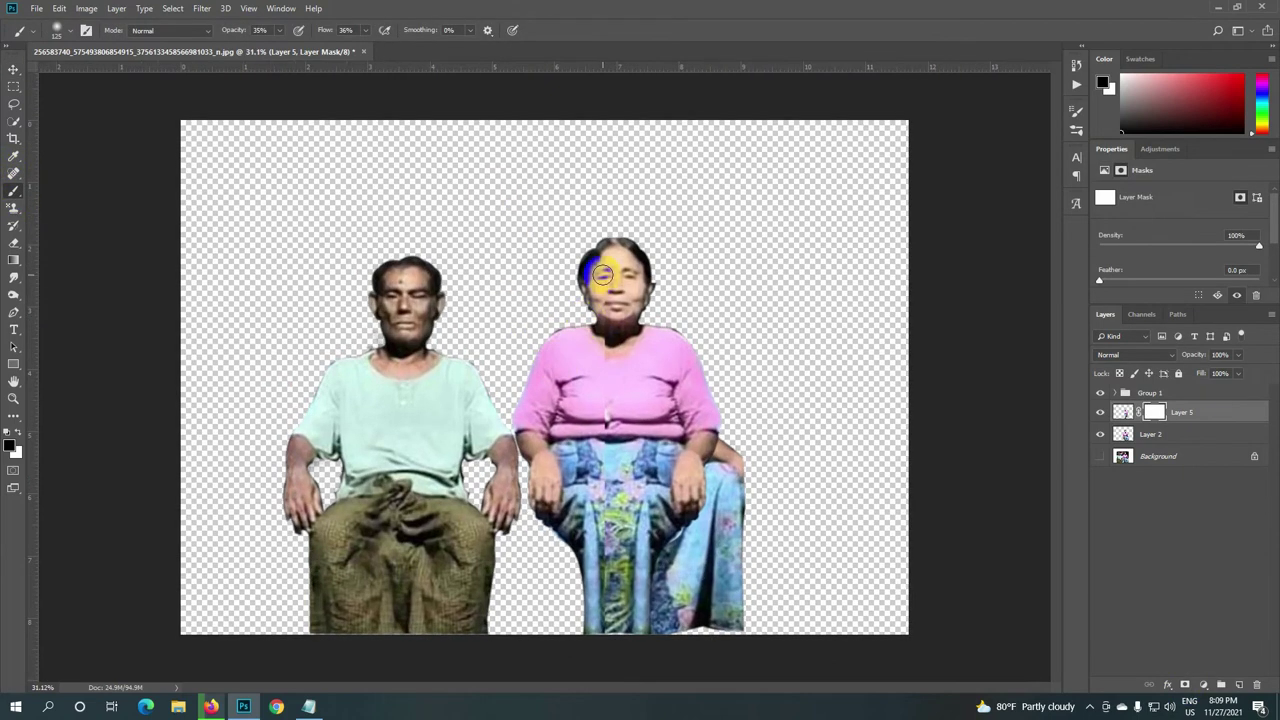
drag(613, 341, 615, 362)
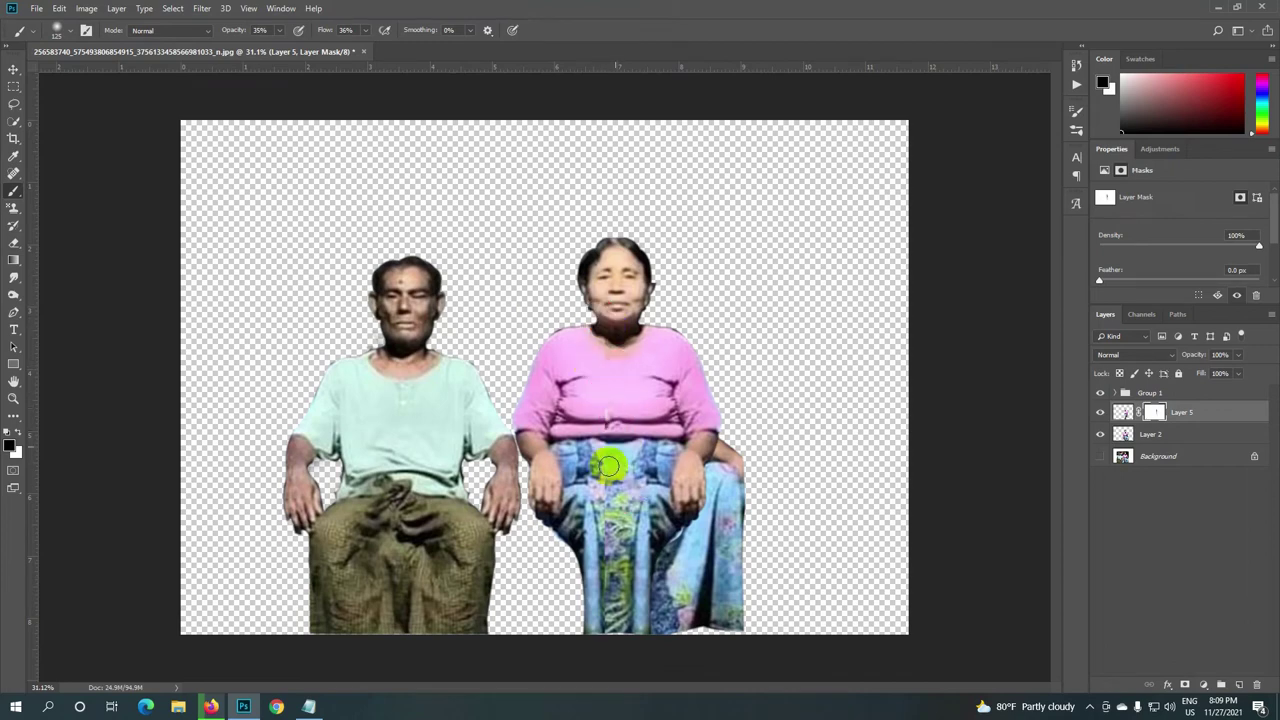
mouse_move(603, 385)
mouse_down()
mouse_move(620, 320)
mouse_move(588, 288)
mouse_move(606, 330)
mouse_up()
Step: Blend the skirt on Layer 5's mask, then add a layer mask to Layer 2
drag(598, 530, 645, 582)
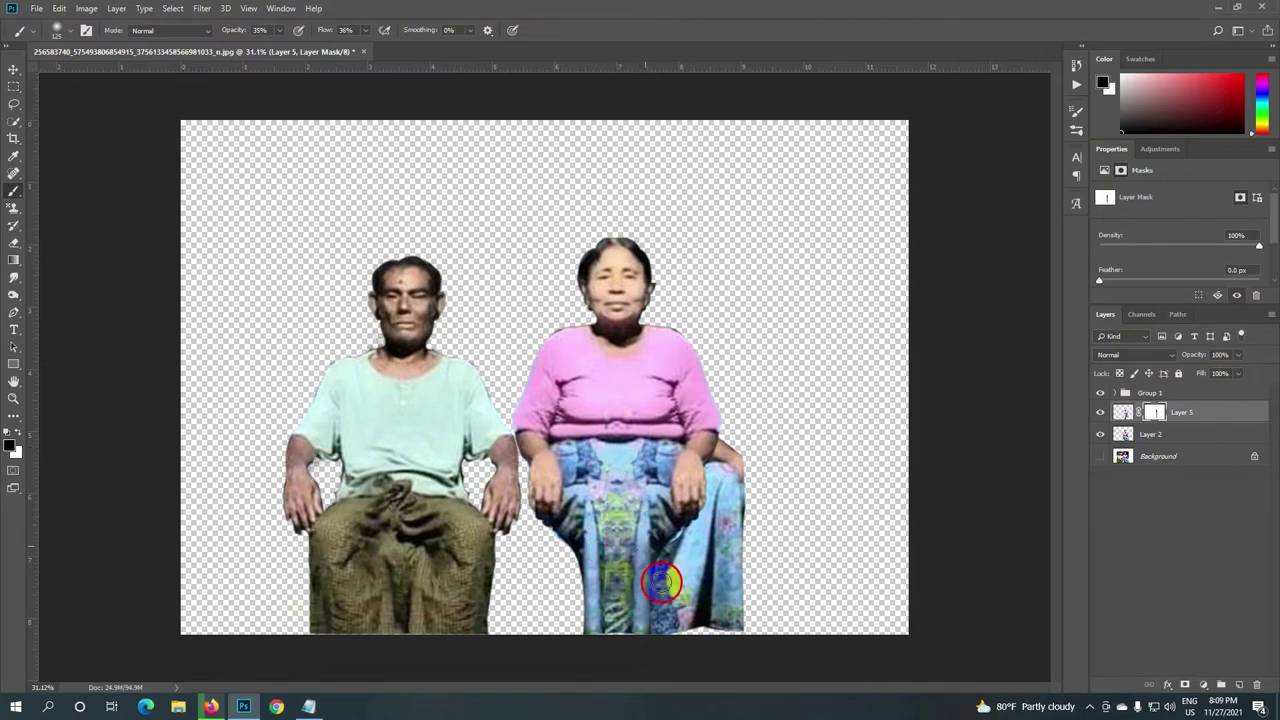
drag(645, 582, 662, 590)
mouse_move(648, 485)
mouse_down()
mouse_move(610, 593)
mouse_move(670, 598)
mouse_up()
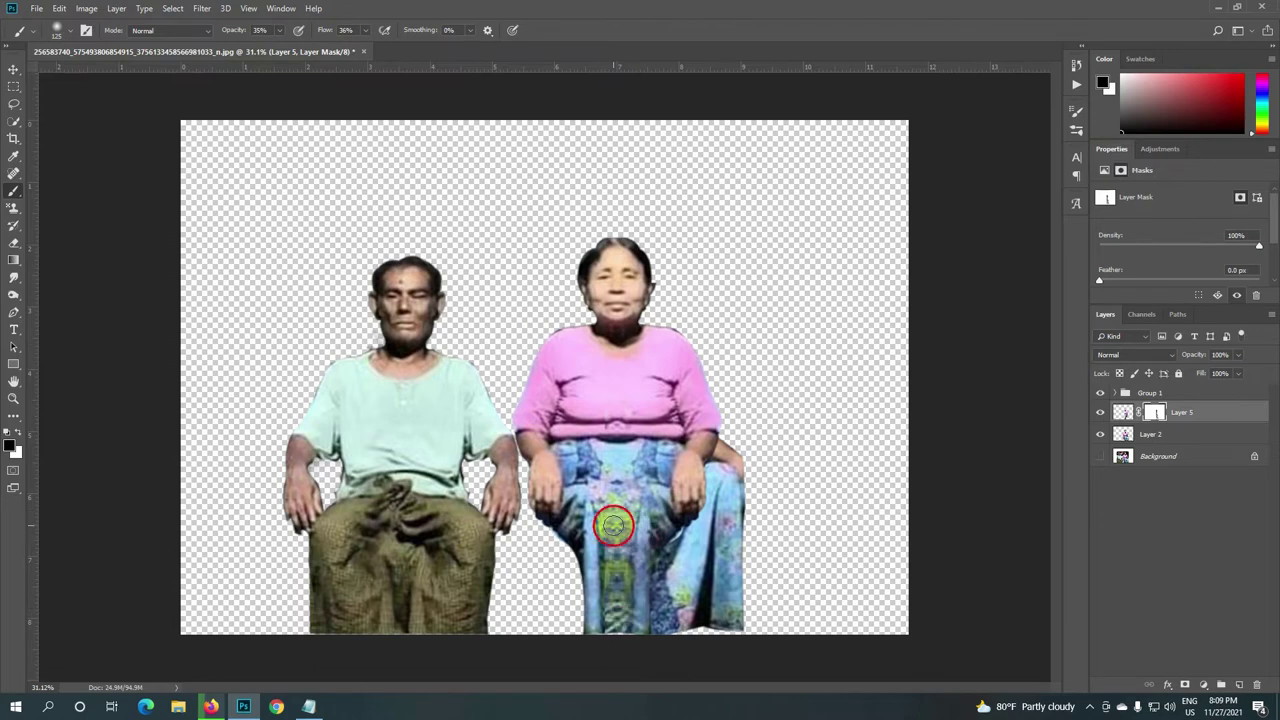
mouse_move(634, 607)
mouse_down()
mouse_move(651, 563)
mouse_move(586, 571)
mouse_move(586, 500)
mouse_move(606, 519)
mouse_move(590, 585)
mouse_move(592, 555)
mouse_move(600, 580)
mouse_move(640, 515)
mouse_move(625, 594)
mouse_move(594, 502)
mouse_move(640, 545)
mouse_move(647, 615)
mouse_up()
mouse_move(617, 574)
mouse_down()
mouse_move(640, 597)
mouse_move(698, 546)
mouse_move(708, 508)
mouse_up()
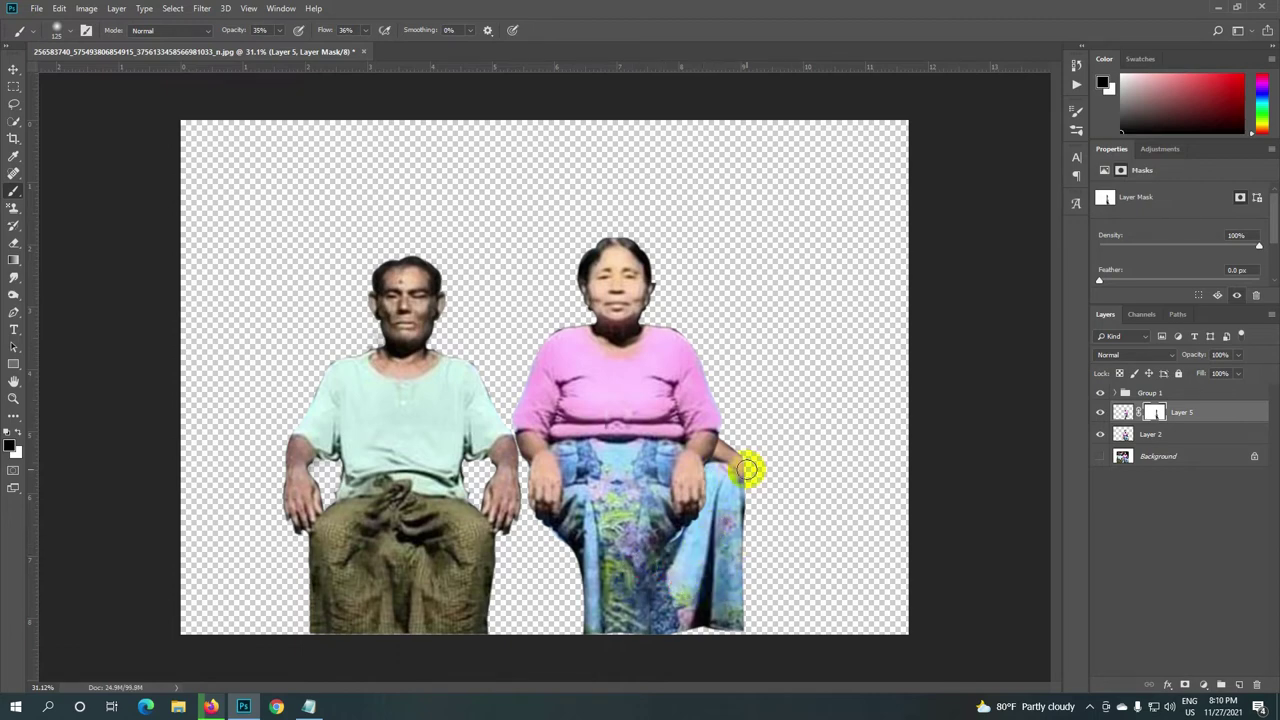
click(1160, 434)
click(1184, 686)
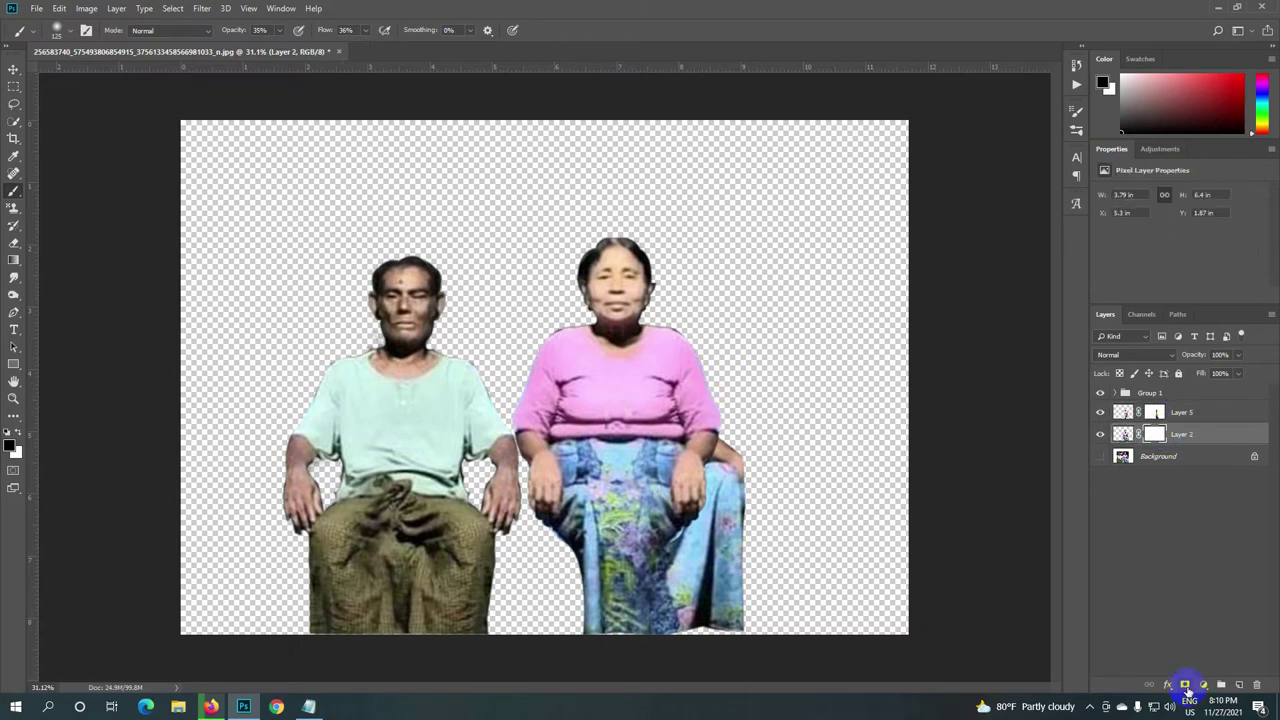
Step: Paint Layer 2's mask along the skirt's right side, toggling Layer 5 to compare
mouse_move(660, 658)
mouse_down()
mouse_move(730, 522)
mouse_move(728, 446)
mouse_up()
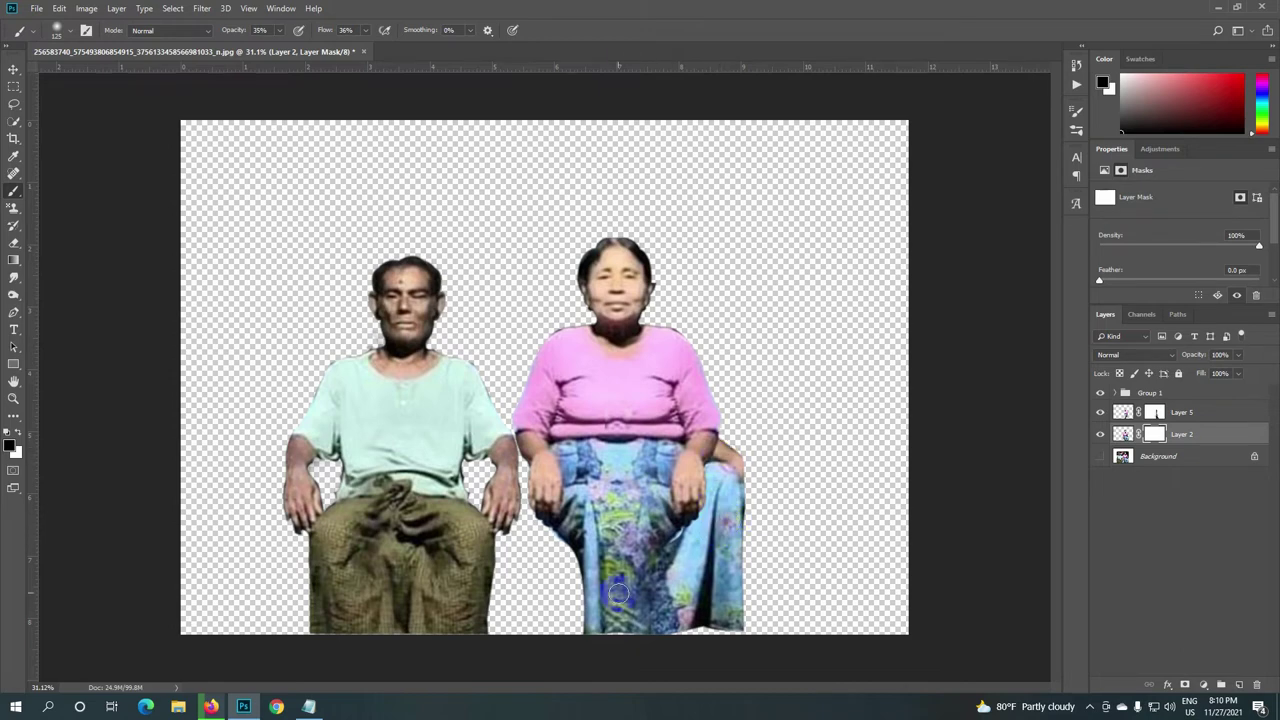
scroll(678, 541, up, 1)
drag(687, 555, 697, 601)
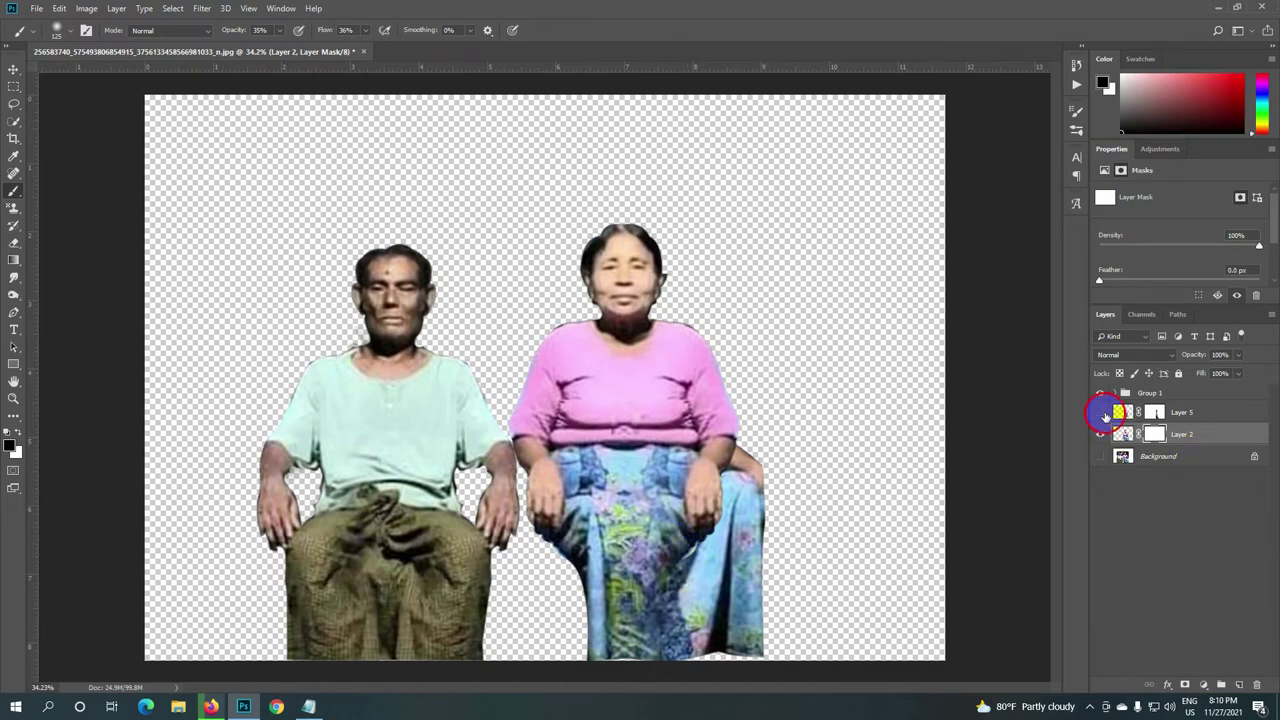
click(1102, 413)
click(1102, 413)
click(1102, 413)
click(1102, 413)
Step: Refine Layer 5's mask over the skirt and the woman's waist, checking by toggling its visibility
click(1154, 412)
mouse_move(692, 546)
mouse_down()
mouse_move(700, 555)
mouse_move(677, 540)
mouse_up()
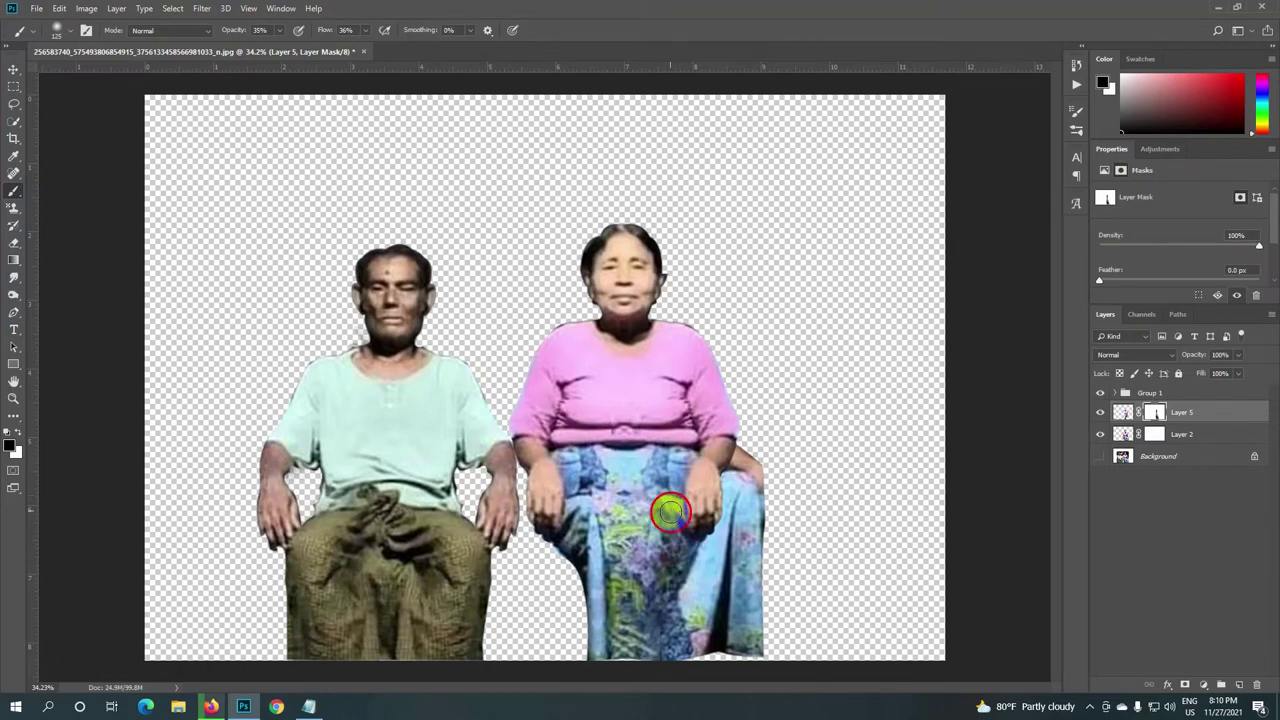
mouse_move(677, 540)
mouse_down()
mouse_move(708, 557)
mouse_move(738, 500)
mouse_up()
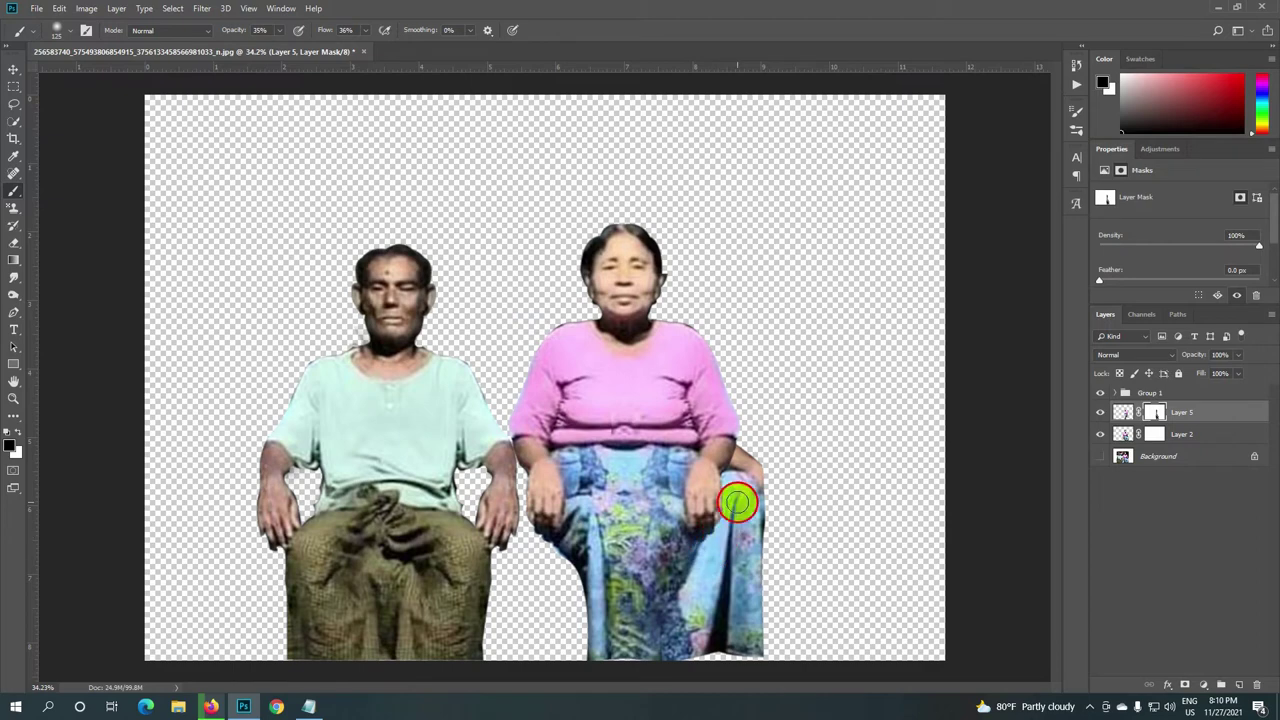
click(1100, 413)
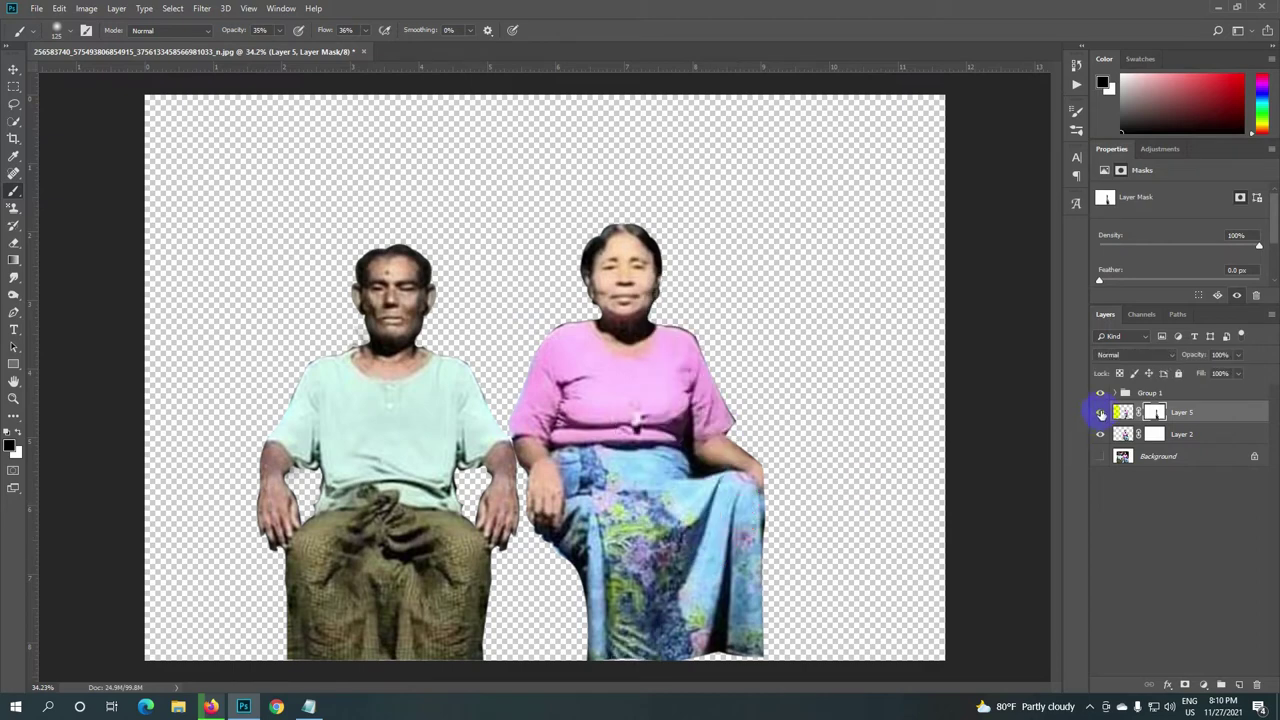
click(1100, 413)
drag(682, 484, 666, 463)
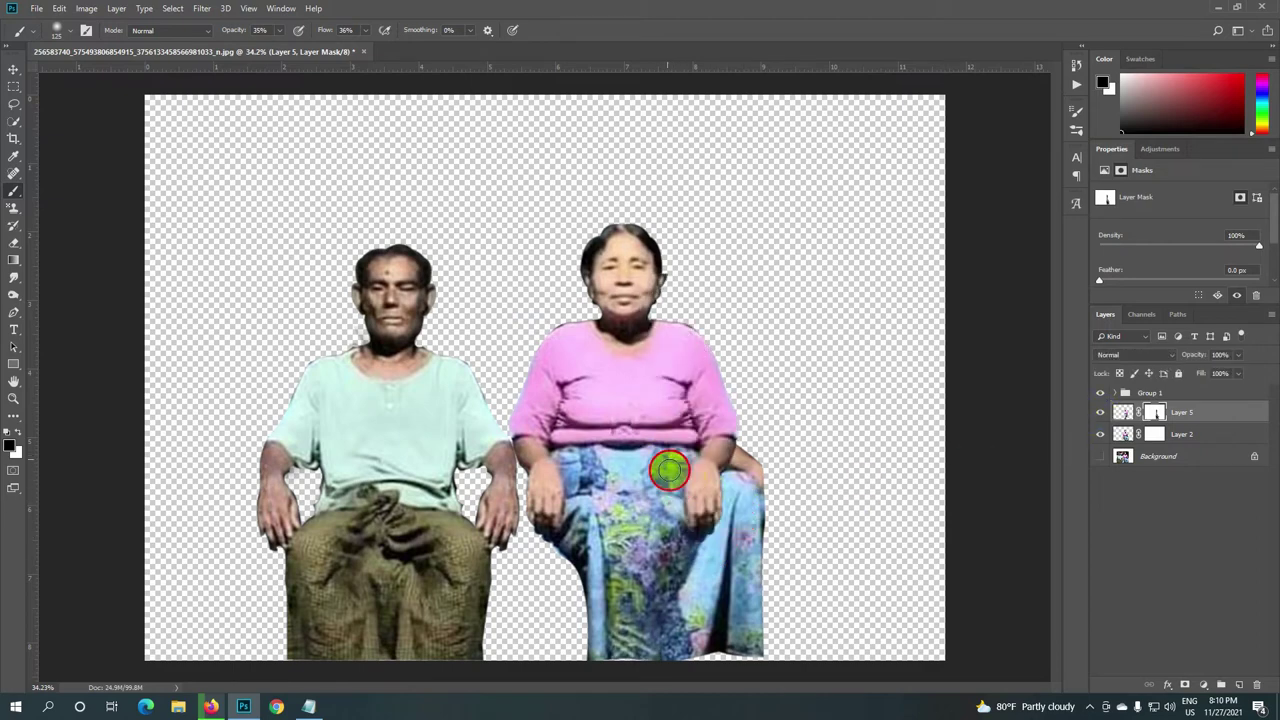
mouse_move(674, 440)
mouse_down()
mouse_move(660, 498)
mouse_move(626, 531)
mouse_move(700, 591)
mouse_move(718, 548)
mouse_move(645, 598)
mouse_up()
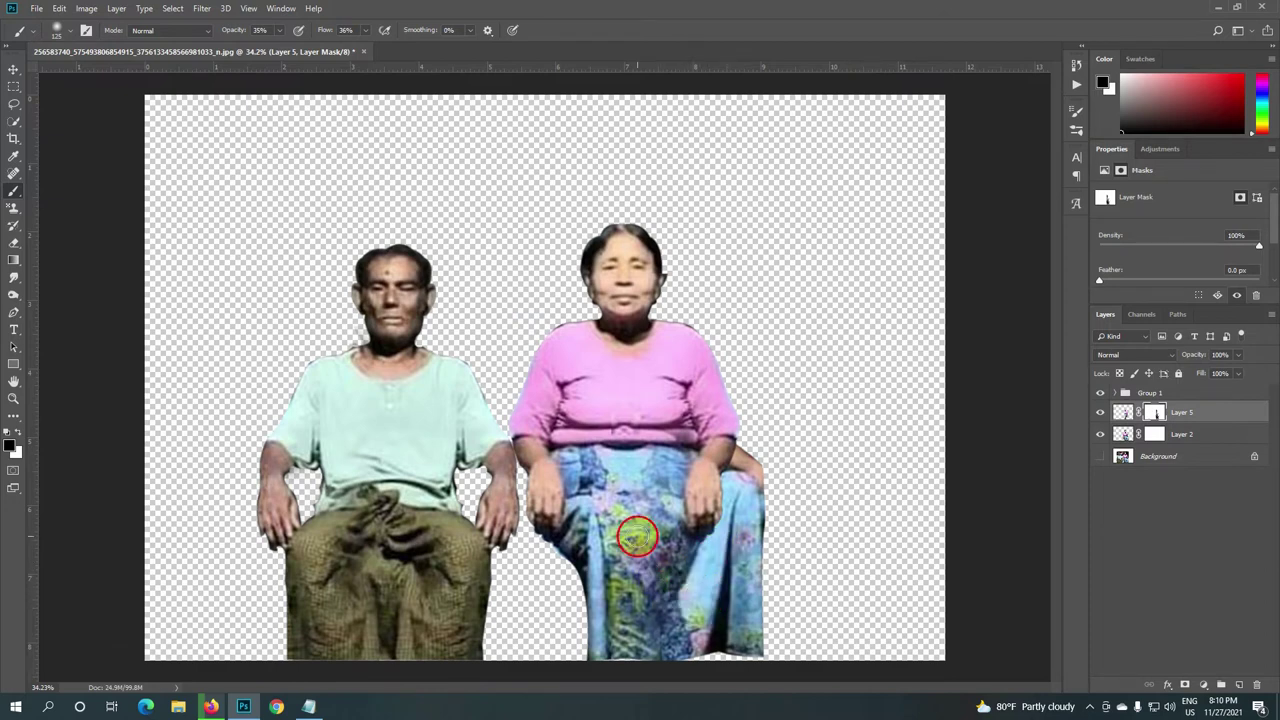
click(1101, 412)
click(1101, 412)
click(1101, 412)
click(1101, 412)
Step: Smooth the lower skirt on the mask and check the blend by toggling Layer 2
mouse_move(650, 590)
mouse_down()
mouse_move(650, 632)
mouse_move(622, 632)
mouse_up()
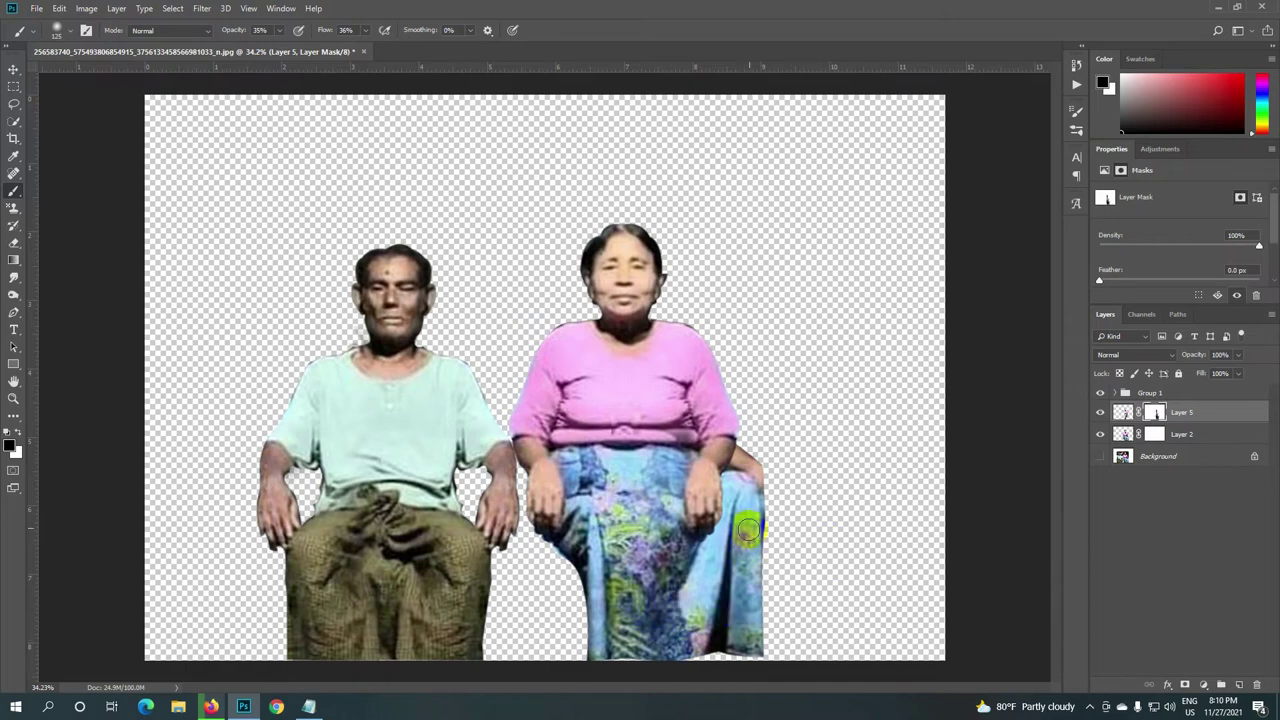
click(1100, 434)
click(1100, 434)
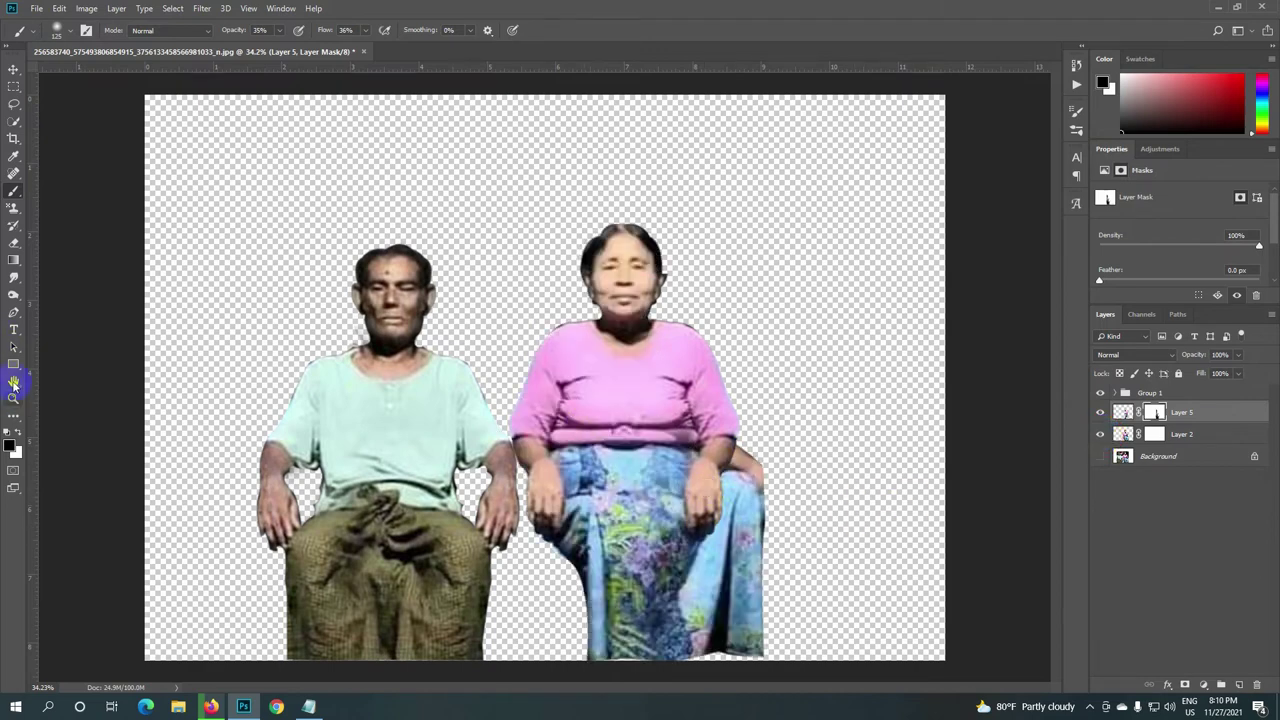
click(14, 313)
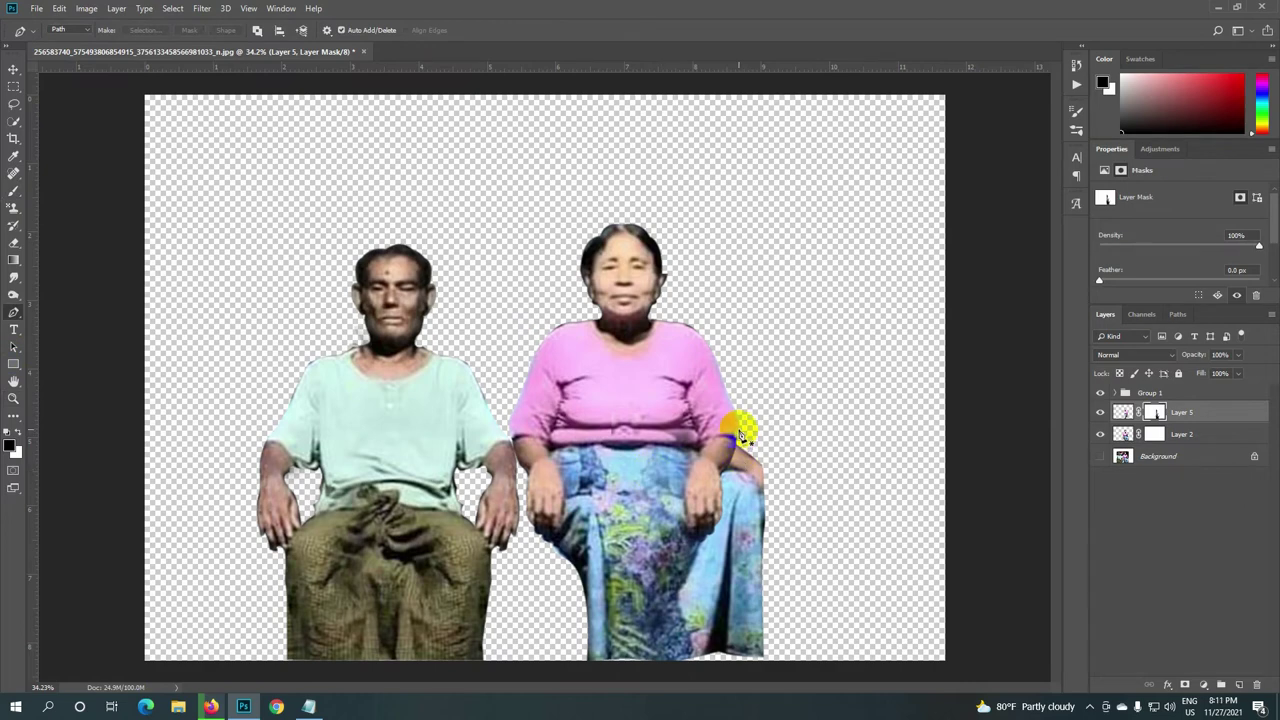
Step: Outline the leftover background patch beside her hip with a Pen path and make it a selection
drag(737, 413, 740, 448)
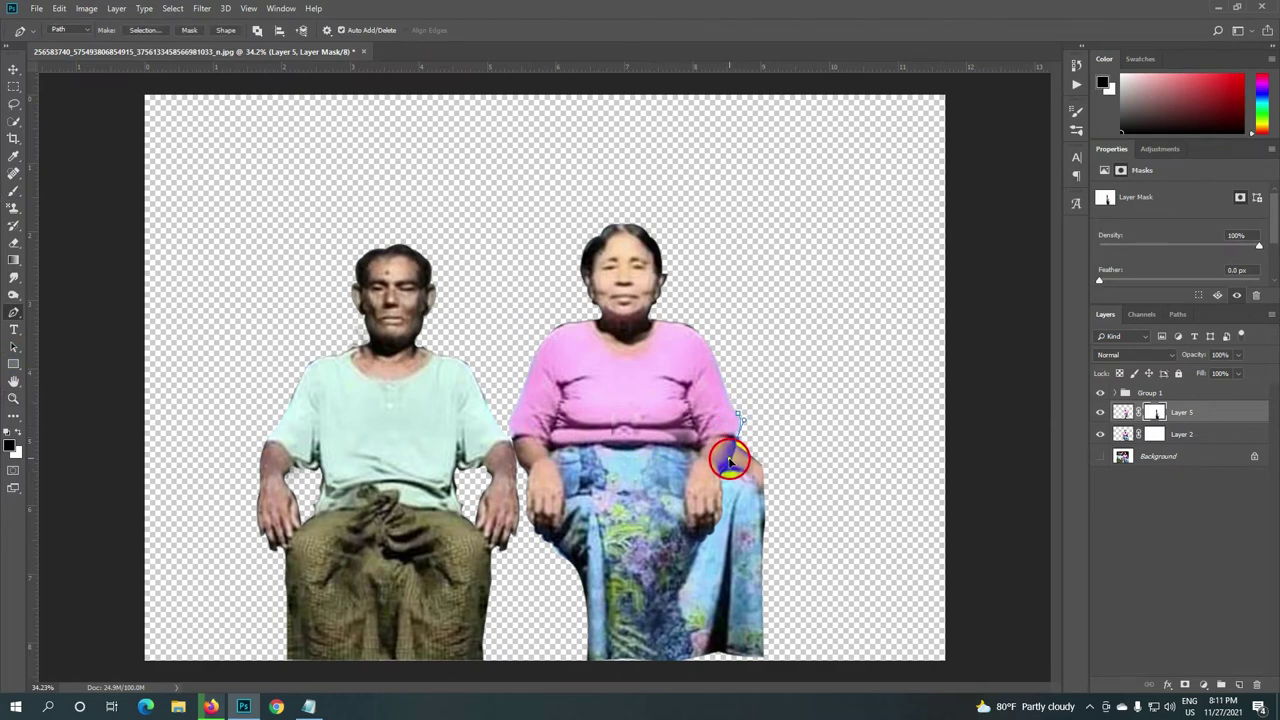
mouse_move(732, 452)
mouse_down()
mouse_move(742, 443)
mouse_move(712, 500)
mouse_up()
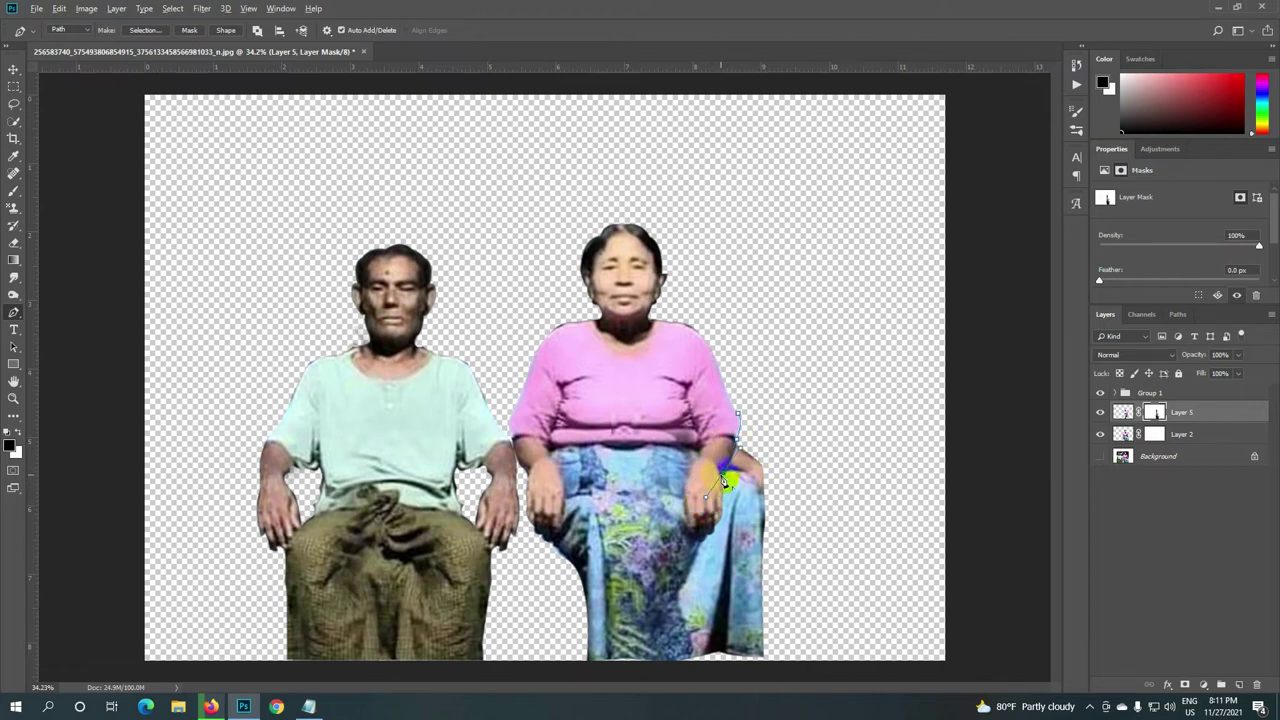
mouse_move(746, 484)
mouse_down()
mouse_move(772, 525)
mouse_move(766, 505)
mouse_move(766, 591)
mouse_up()
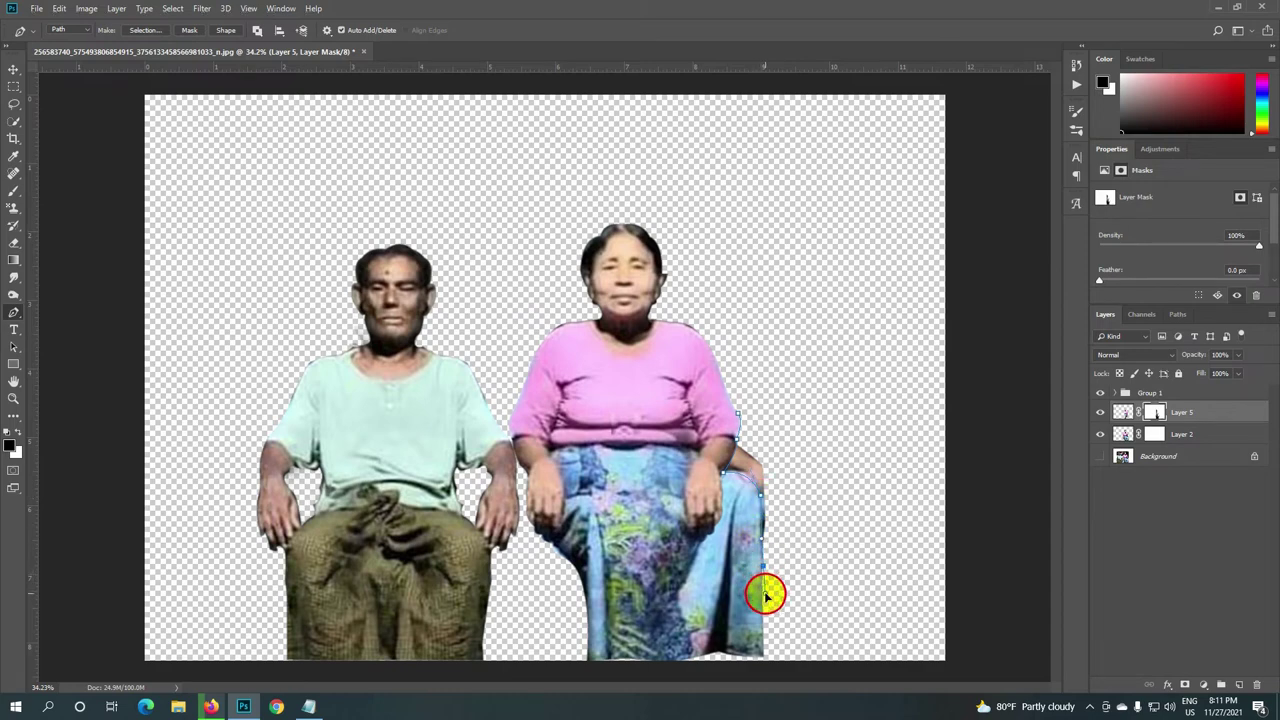
click(823, 523)
click(814, 466)
click(774, 434)
click(738, 413)
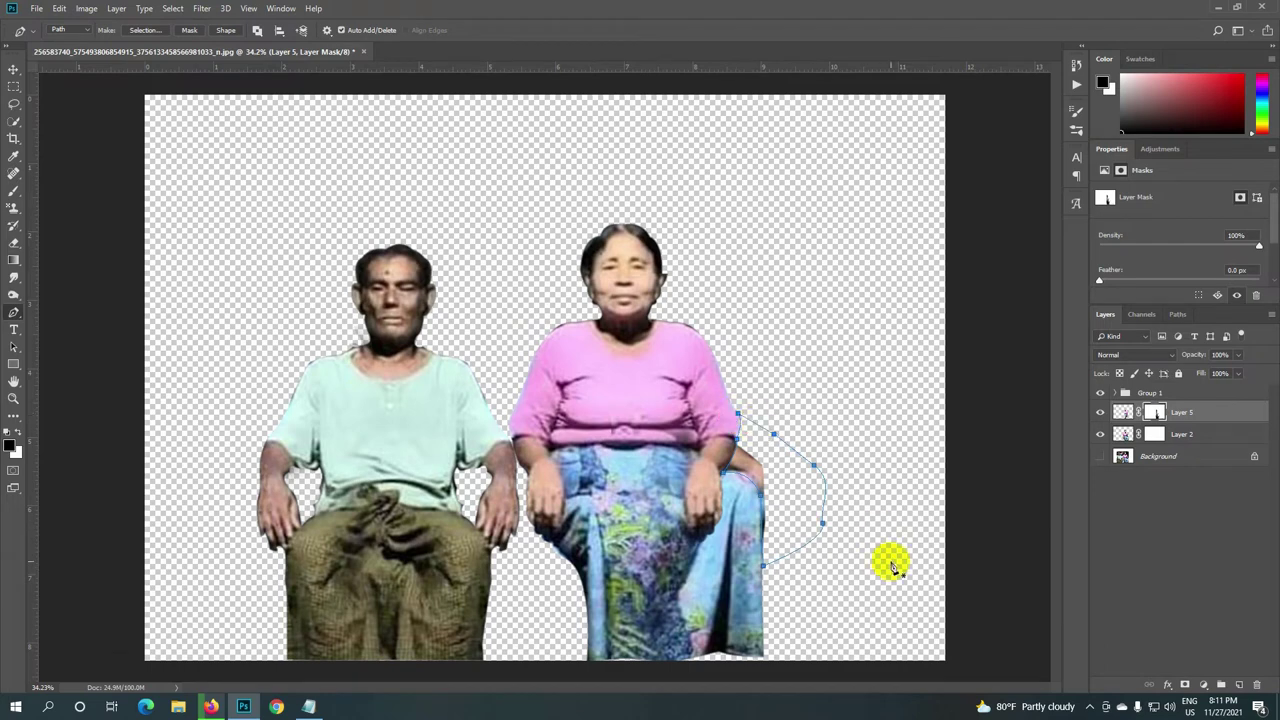
key(ctrl+Return)
Step: Delete the selected patch from Layer 2's pixels and clear the selection
click(1155, 436)
click(1122, 436)
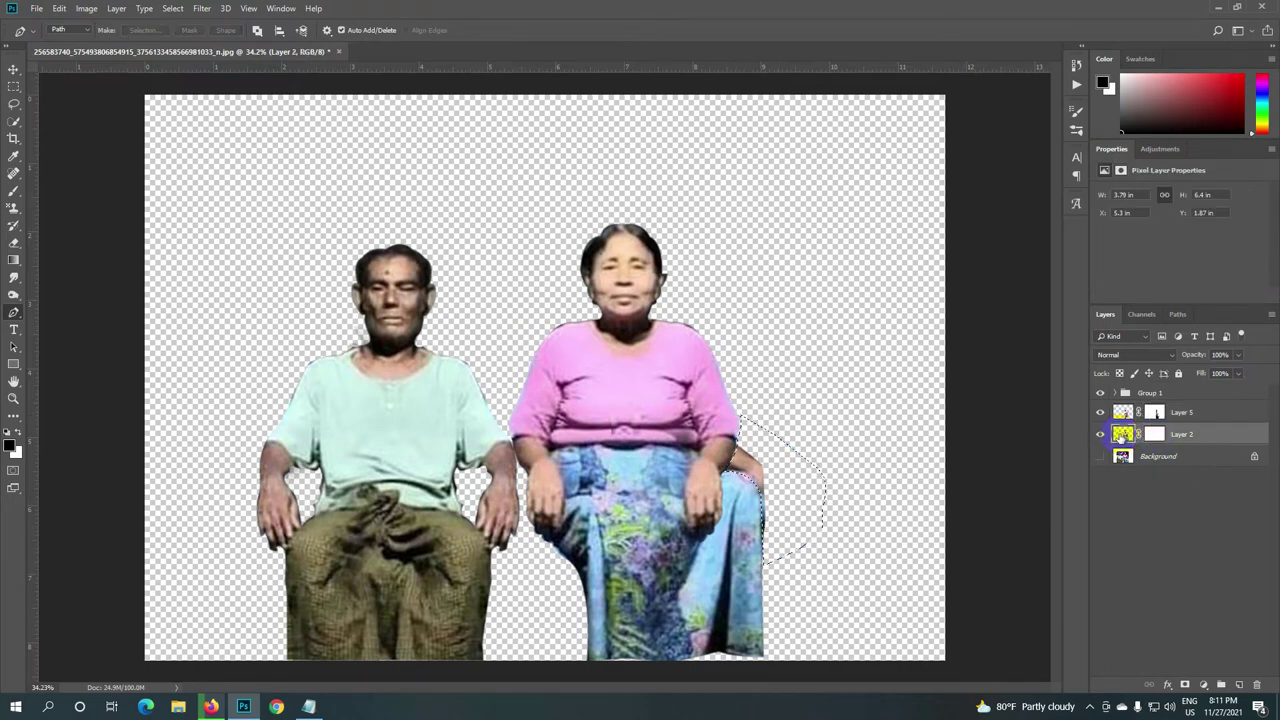
key(Delete)
key(ctrl+d)
scroll(608, 558, down, 3)
Step: Zoom around the image to inspect the woman's blended layers
scroll(608, 558, up, 1)
scroll(608, 558, up, 1)
scroll(605, 565, down, 2)
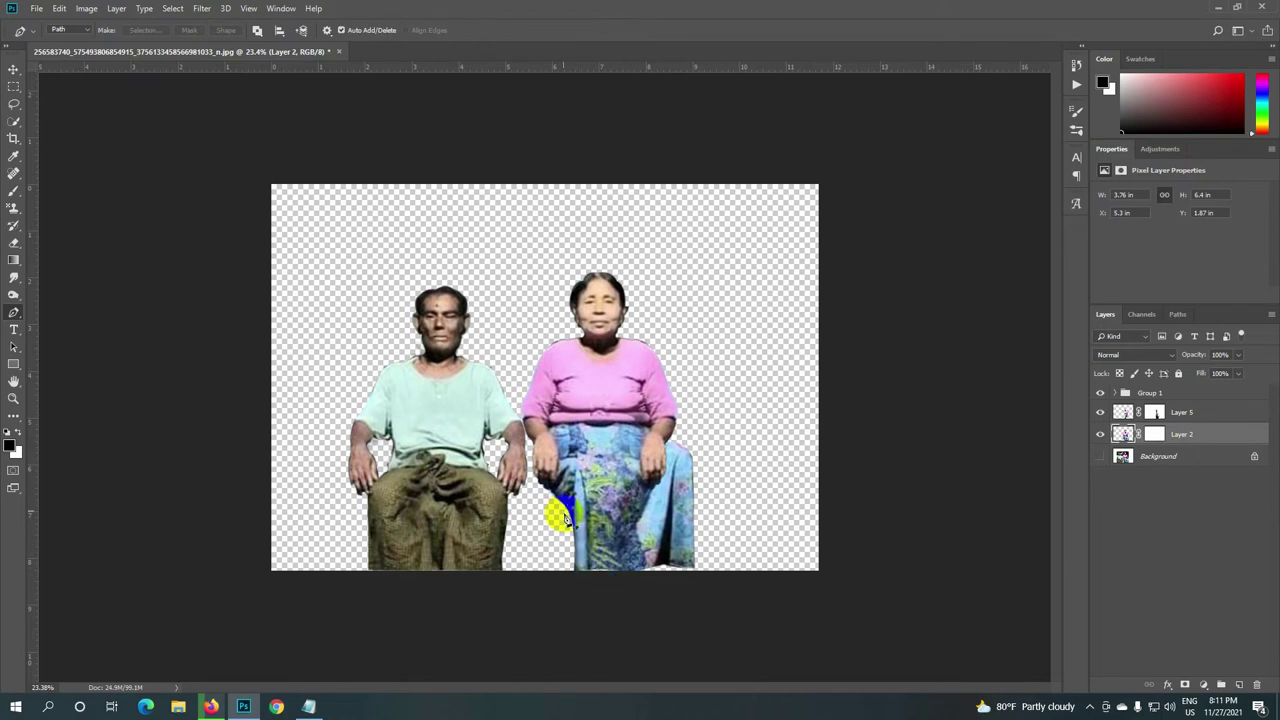
scroll(578, 484, up, 1)
scroll(578, 484, up, 1)
scroll(578, 484, up, 1)
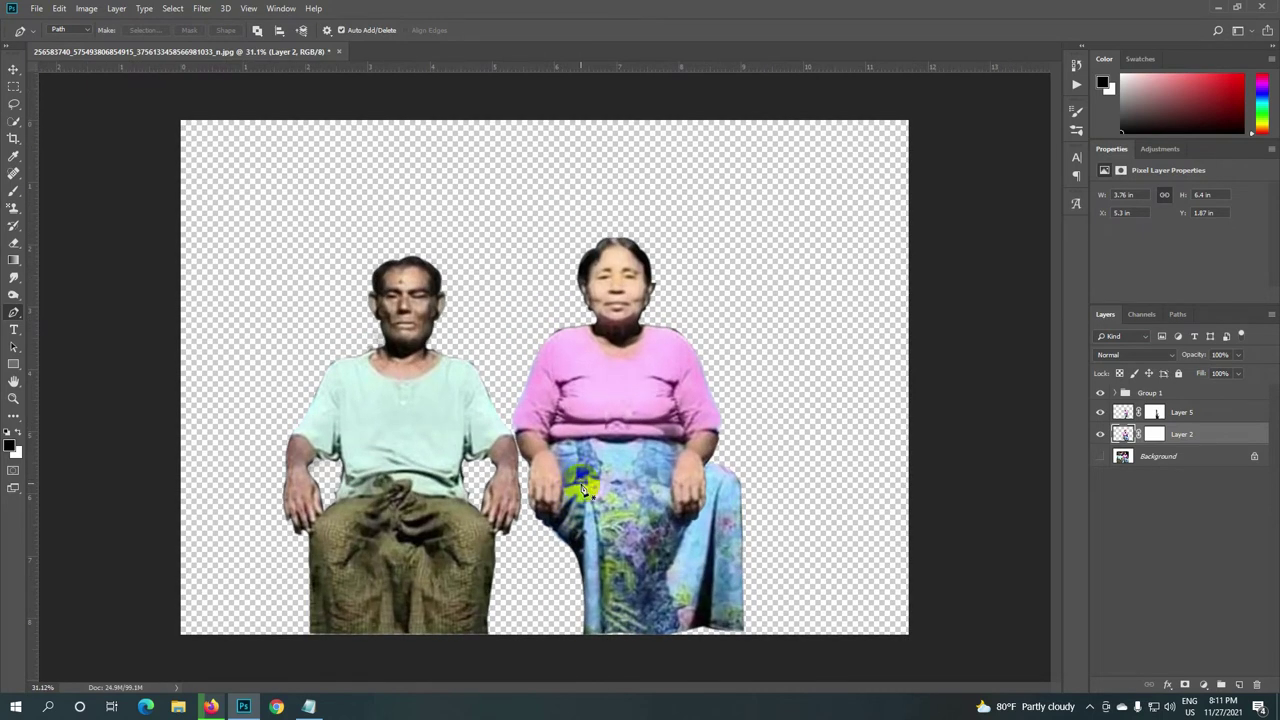
scroll(580, 470, down, 3)
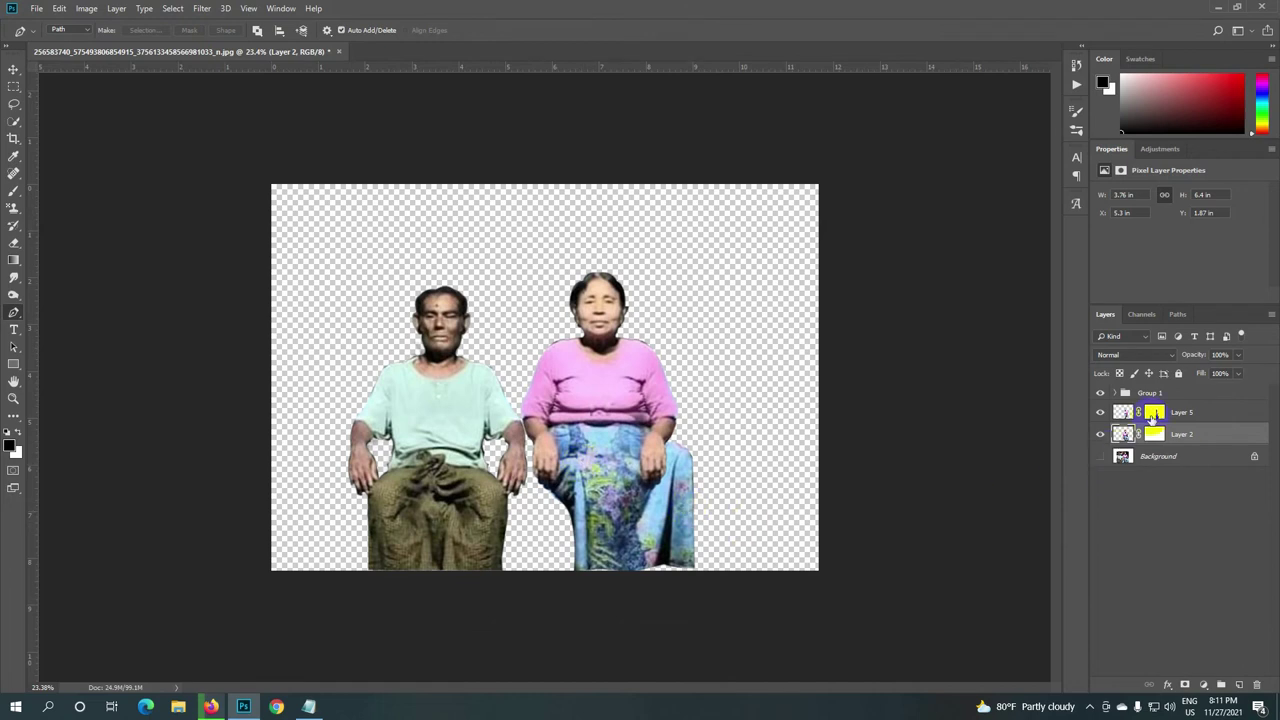
click(597, 468)
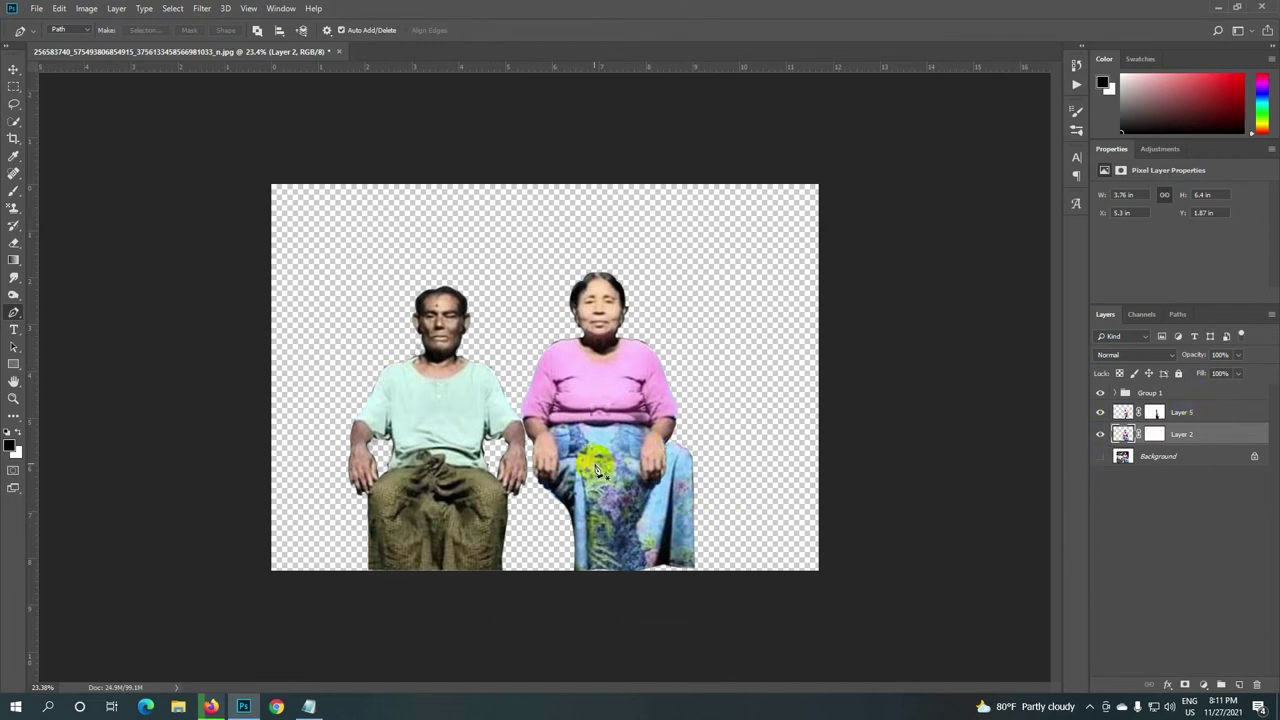
scroll(597, 468, up, 2)
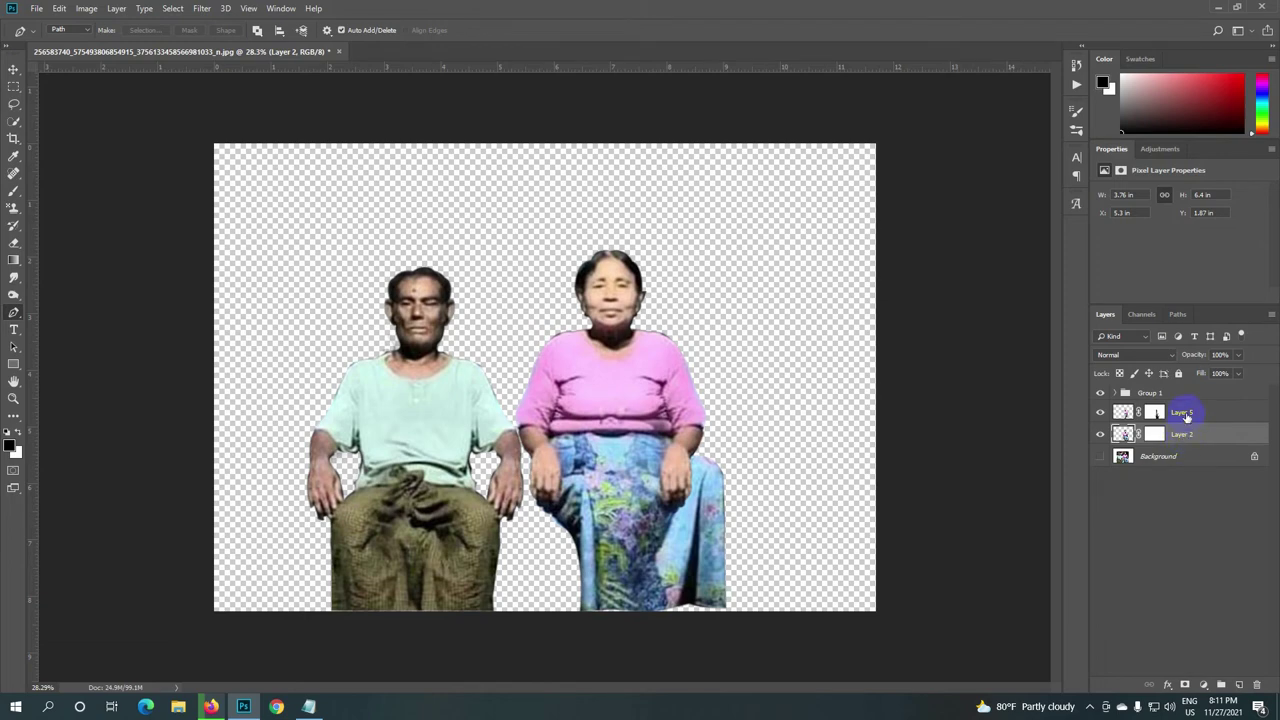
Step: Select Layer 5 along with Layer 2 and group them into Group 2
shift+click(1185, 417)
key(ctrl+g)
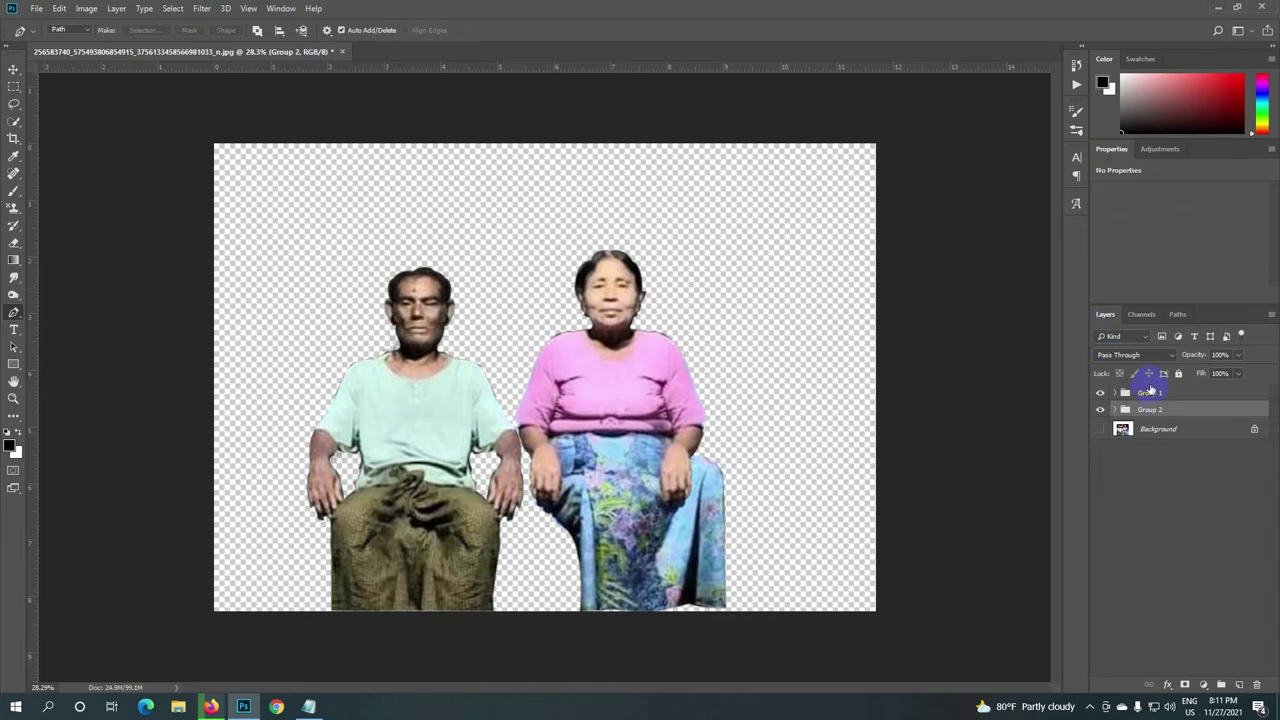
click(1150, 394)
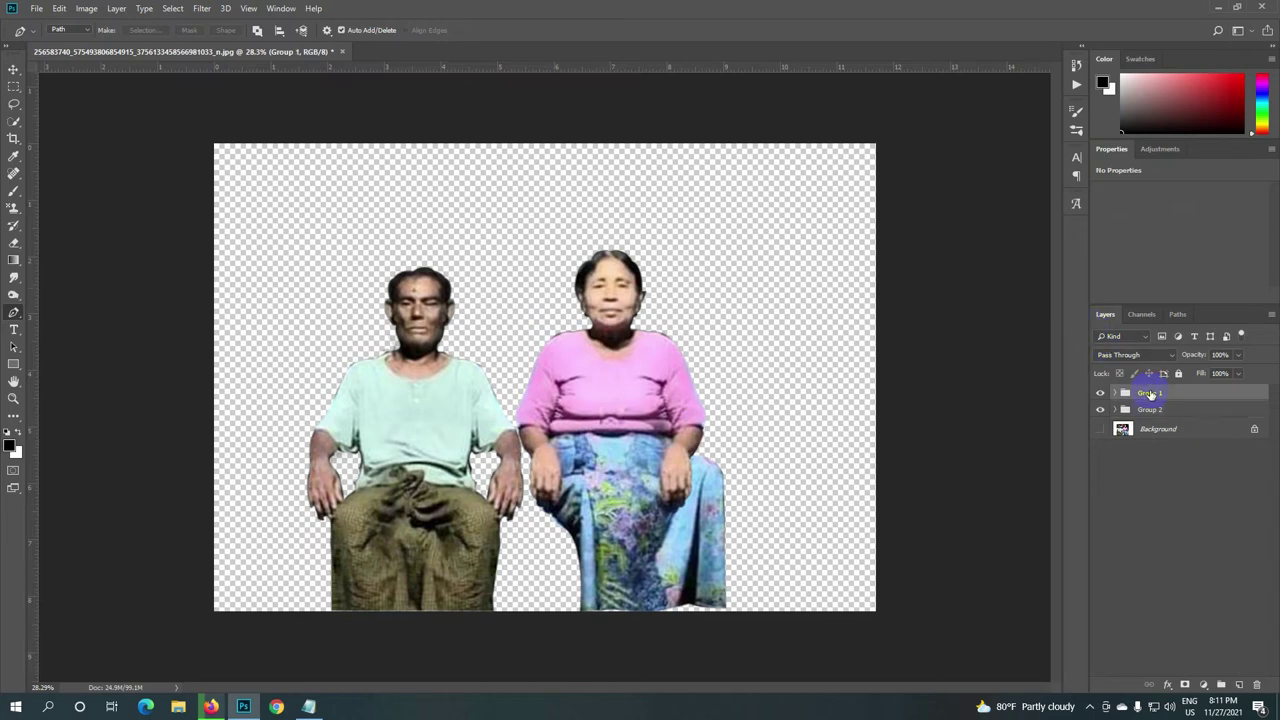
key(ctrl+t)
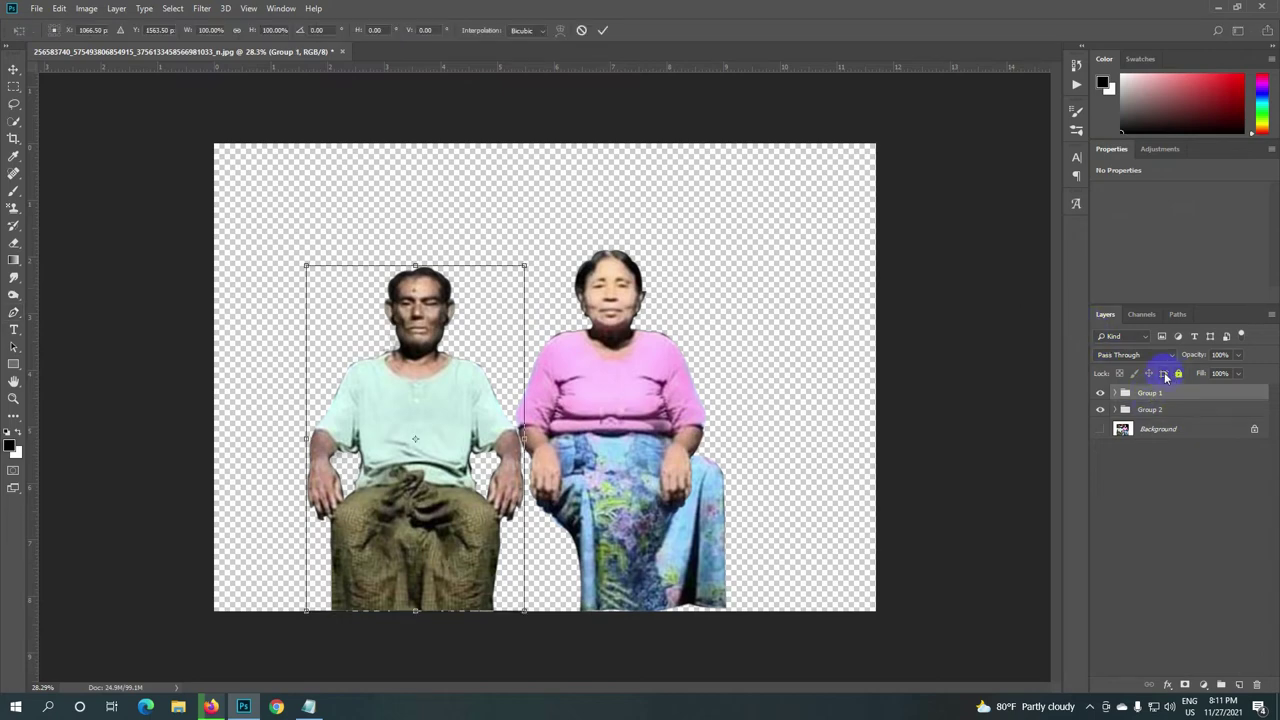
Step: Scale the man's Group 1 up to about 106.8% and commit the transform
drag(305, 267, 296, 253)
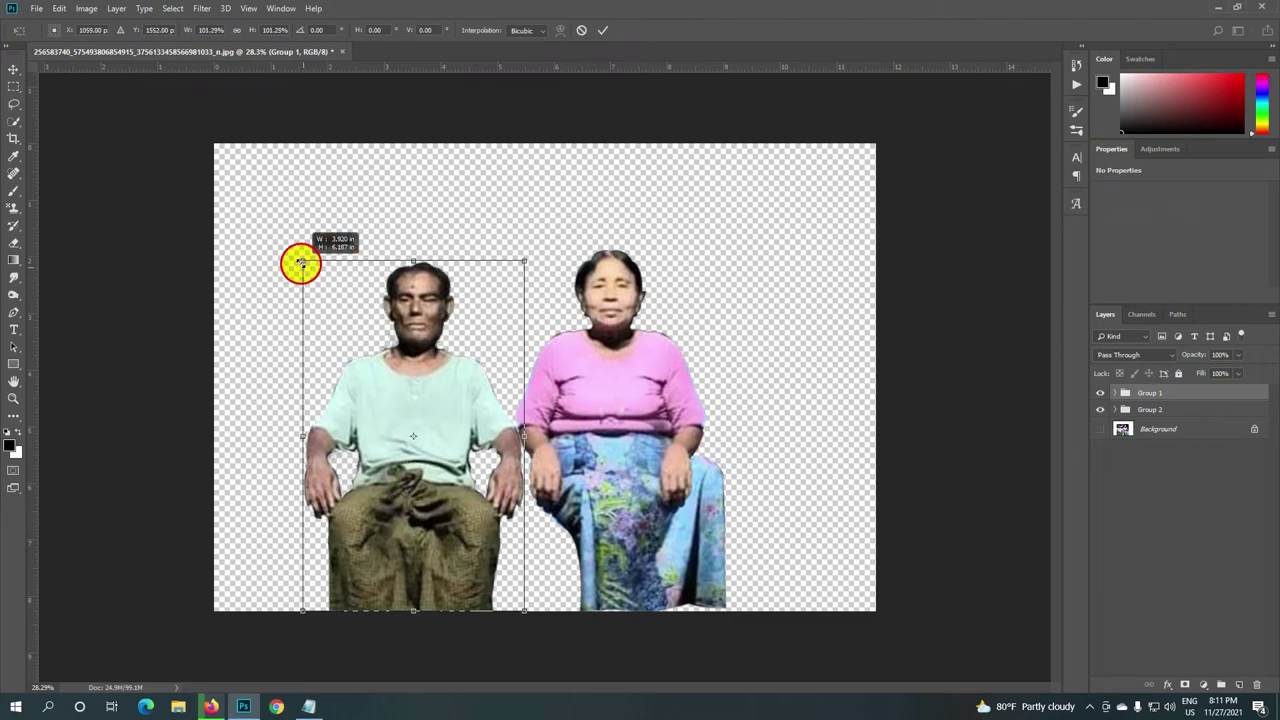
drag(296, 253, 285, 247)
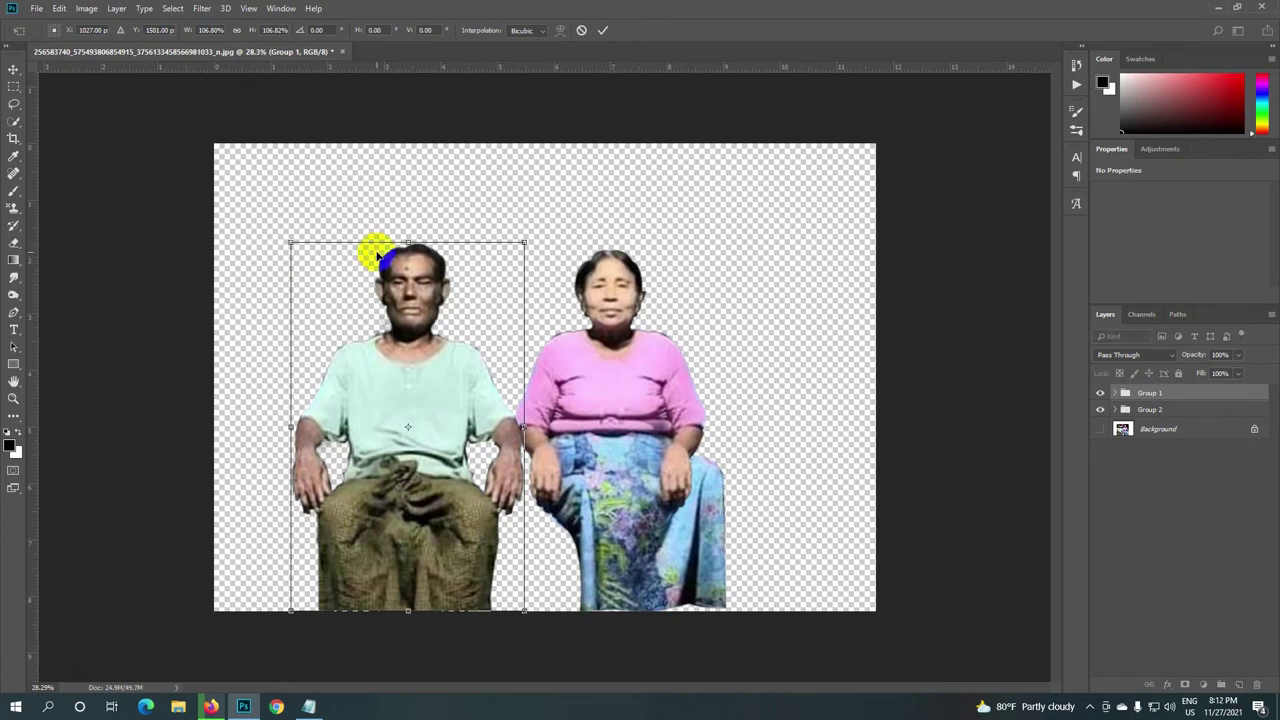
click(602, 32)
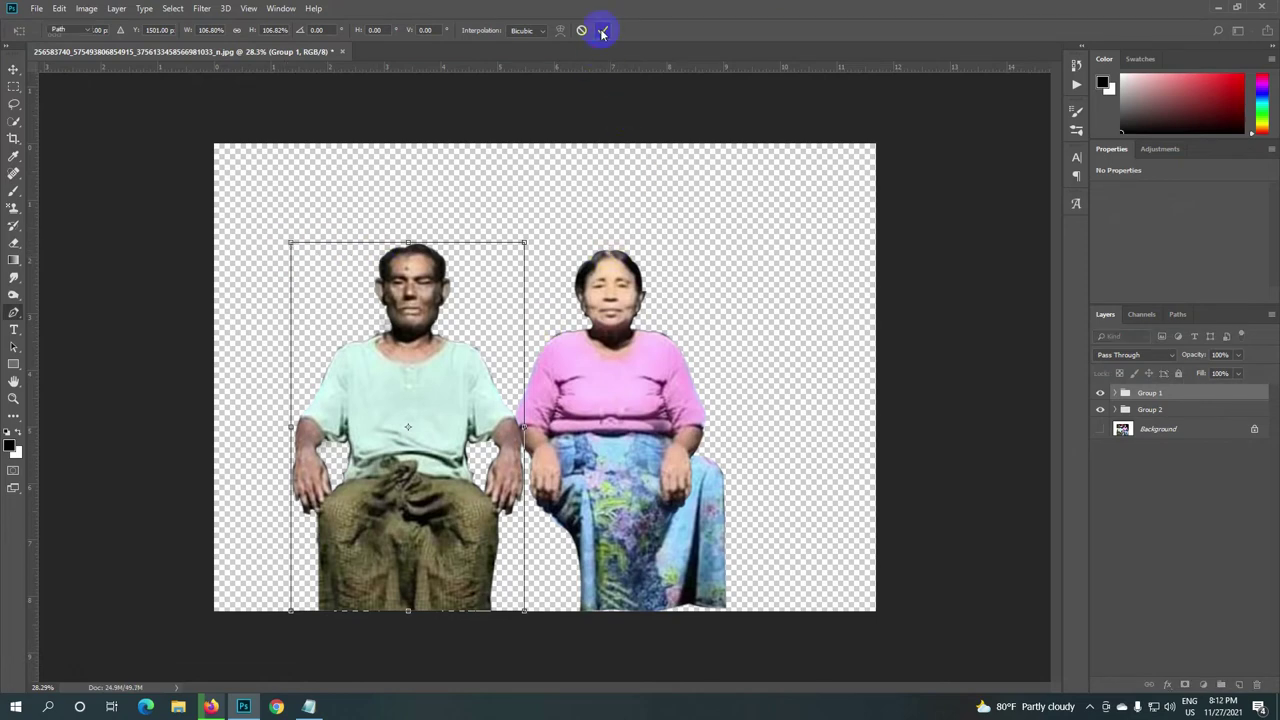
key(ctrl+minus)
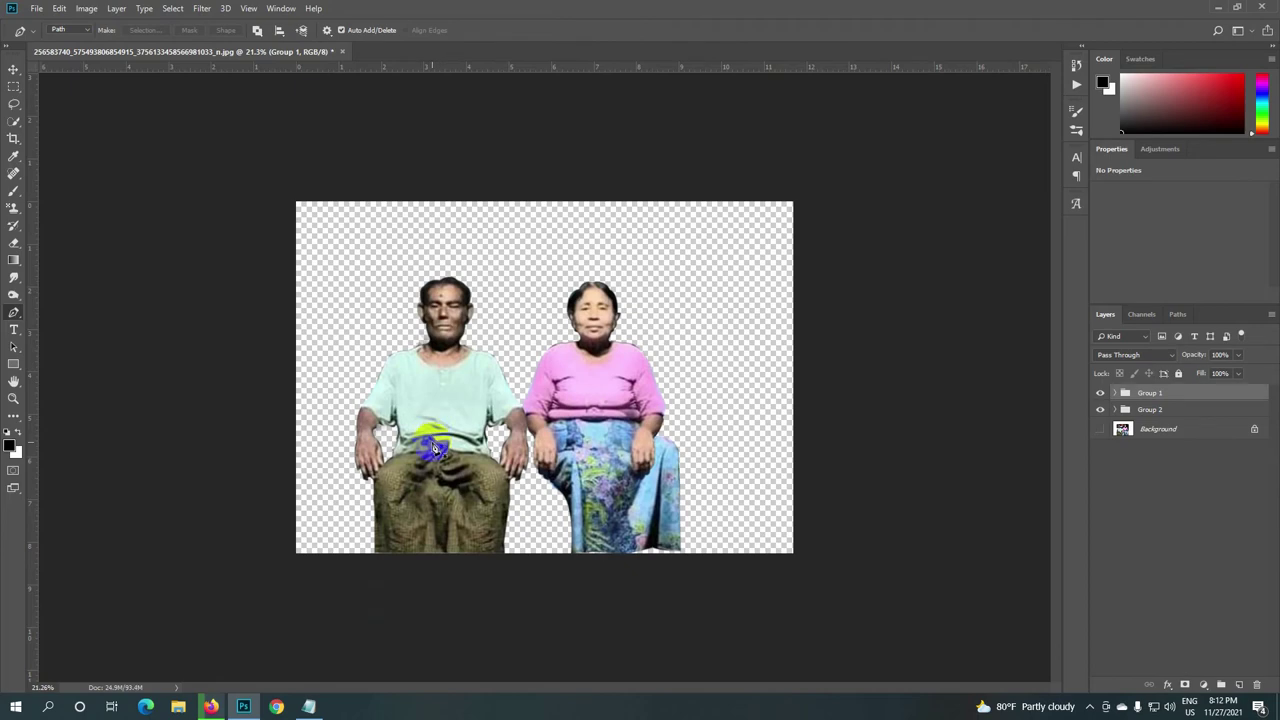
Step: Zoom in and out to review the composition, then bring up the File menu
scroll(433, 441, down, 1)
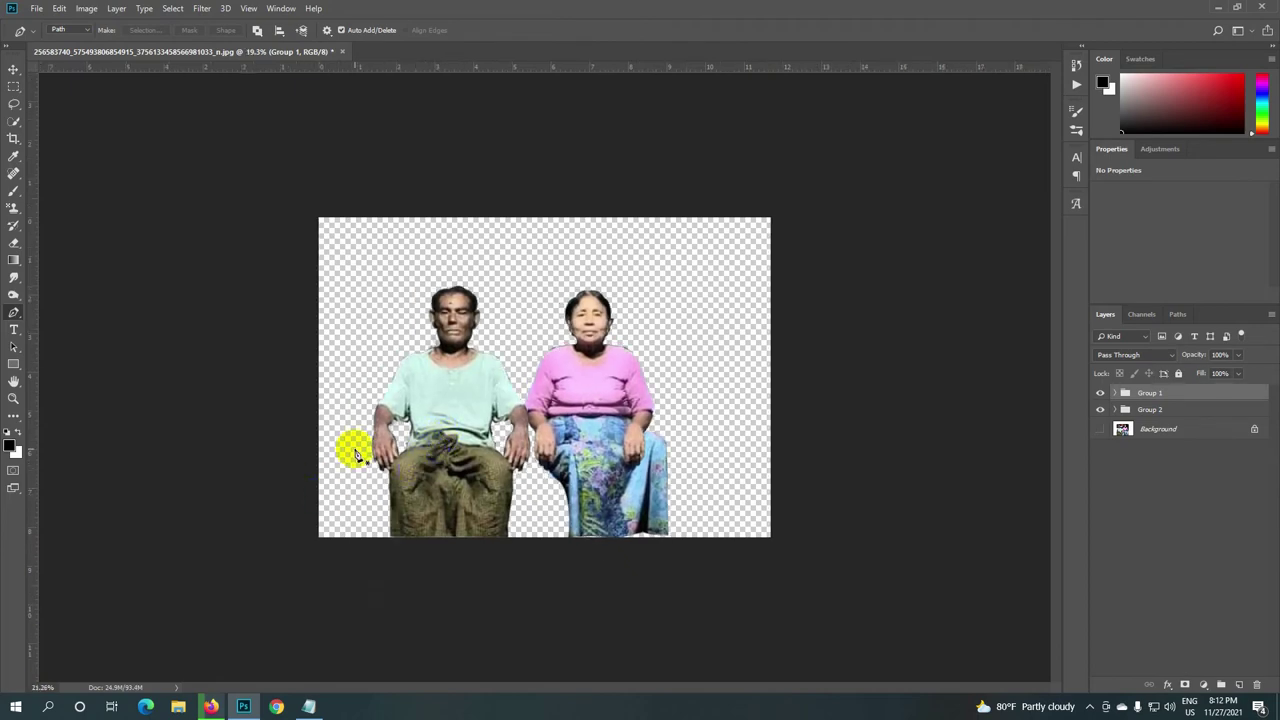
scroll(355, 455, up, 3)
scroll(355, 455, up, 2)
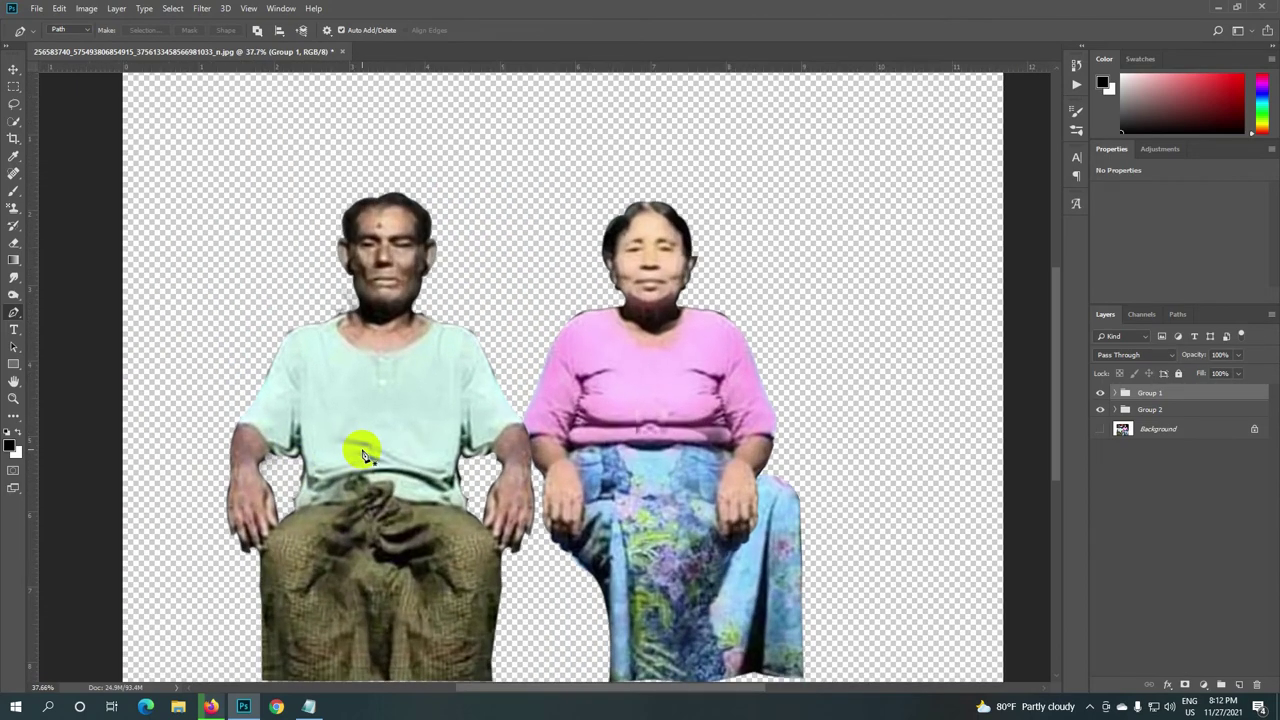
scroll(363, 455, down, 2)
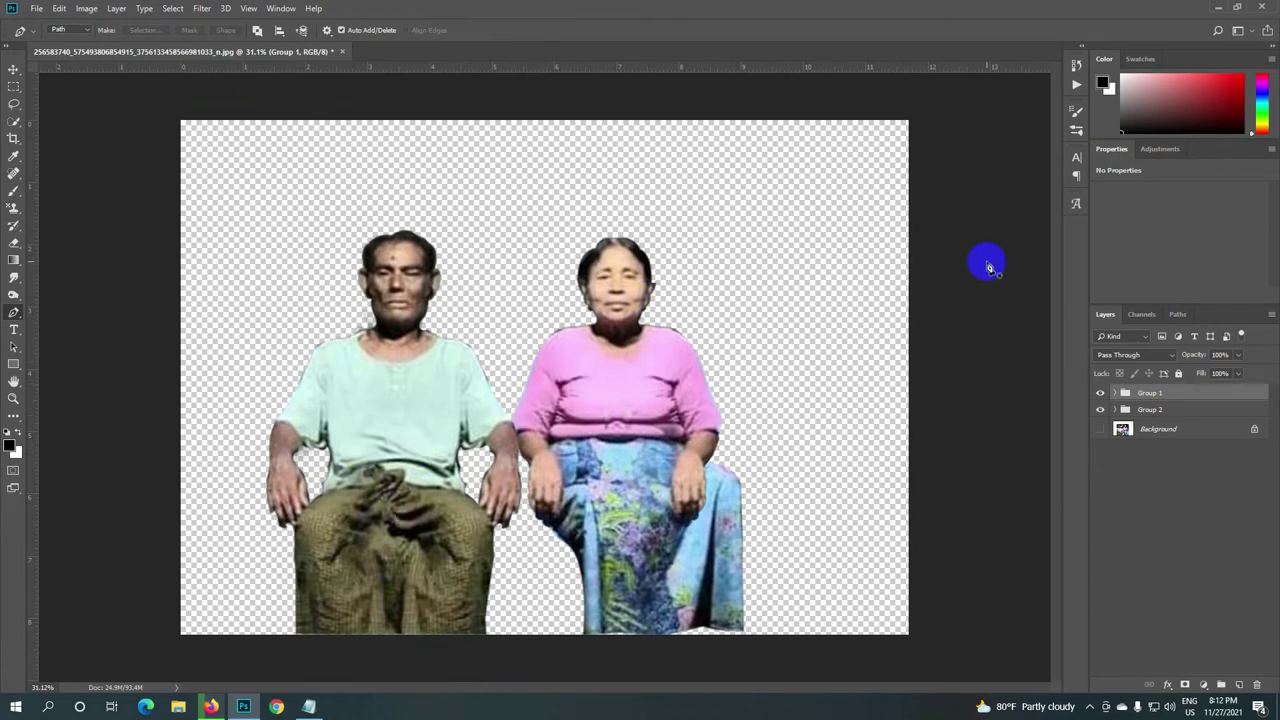
scroll(603, 259, up, 1)
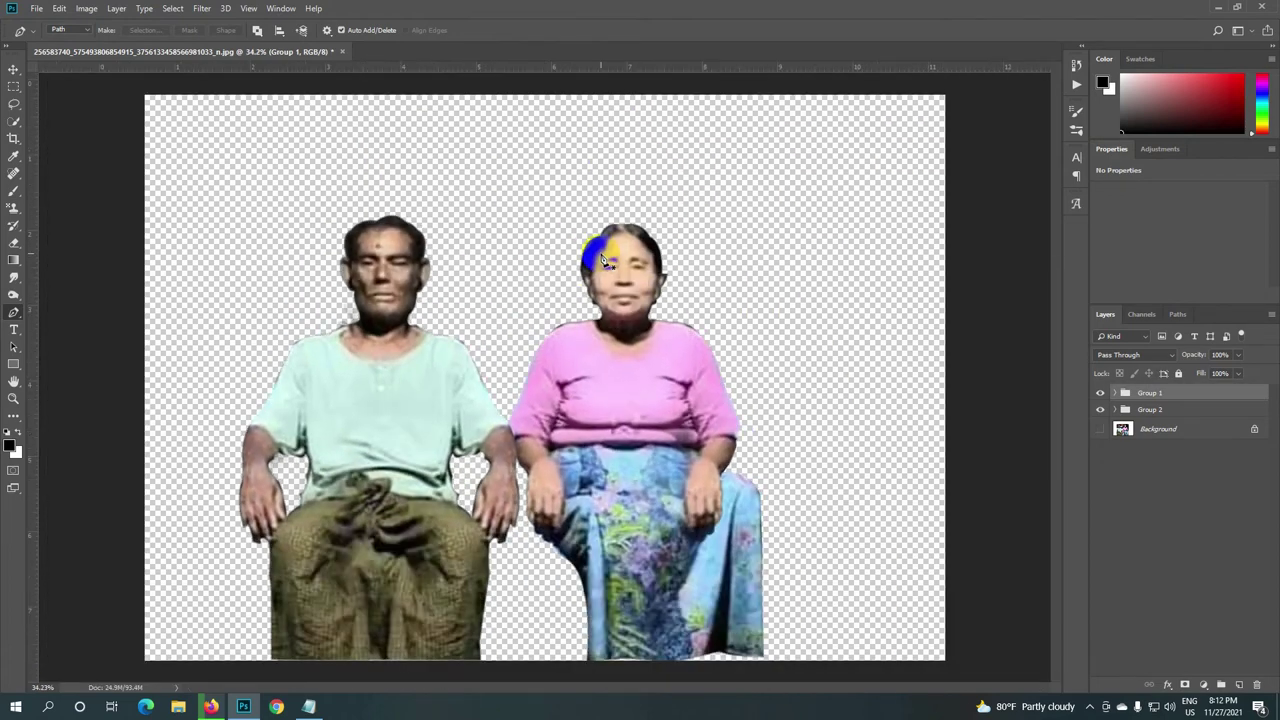
scroll(603, 259, down, 1)
scroll(600, 252, down, 2)
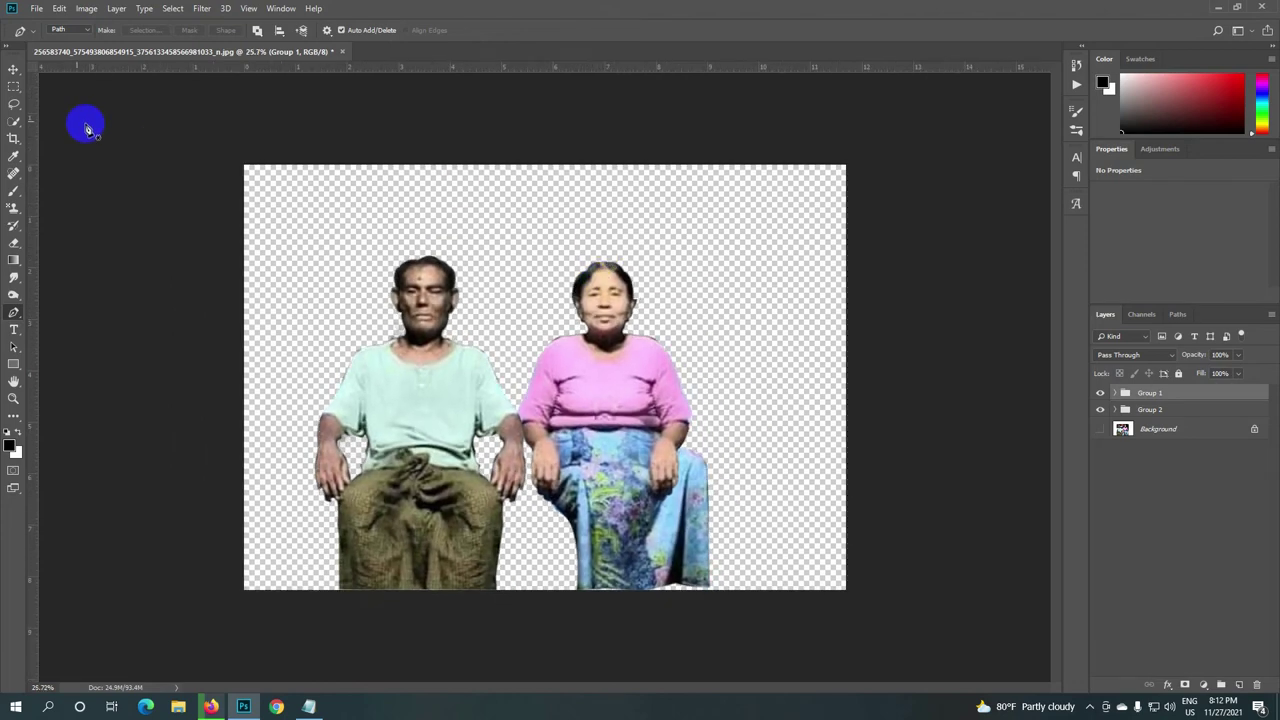
click(37, 10)
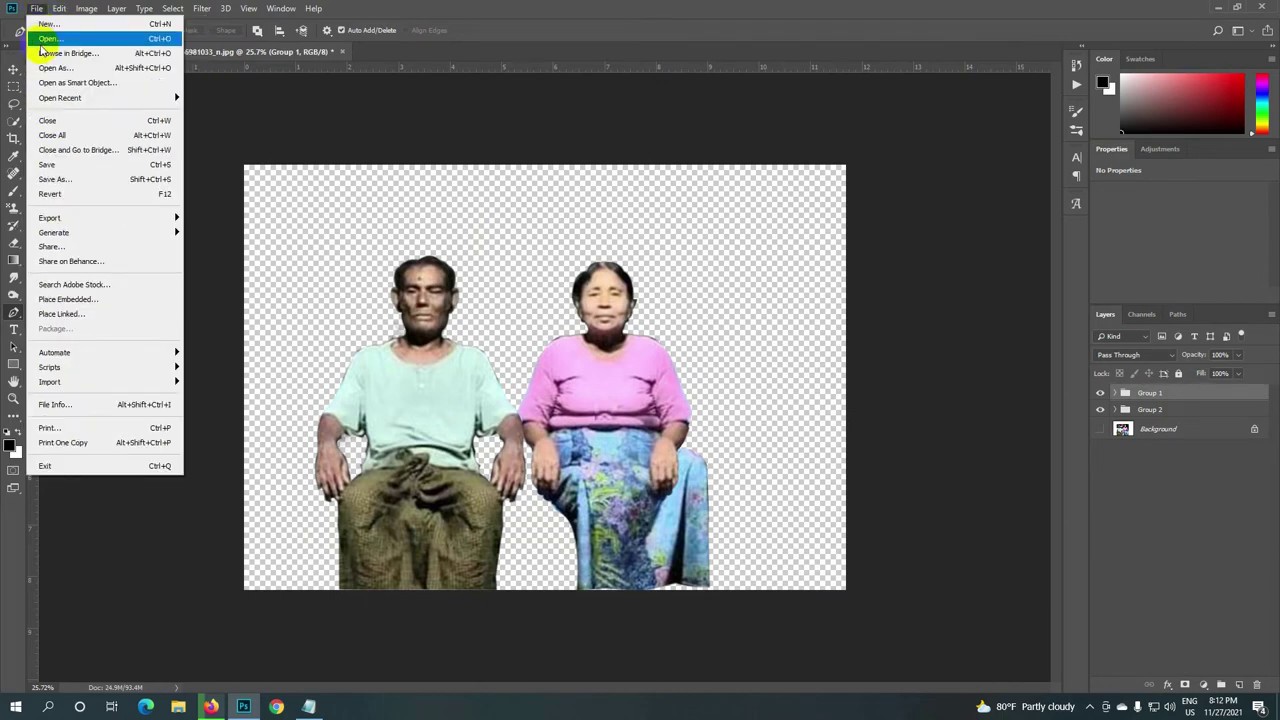
Step: Start File > Open and browse through This PC to the My Passport (E:) drive
click(41, 40)
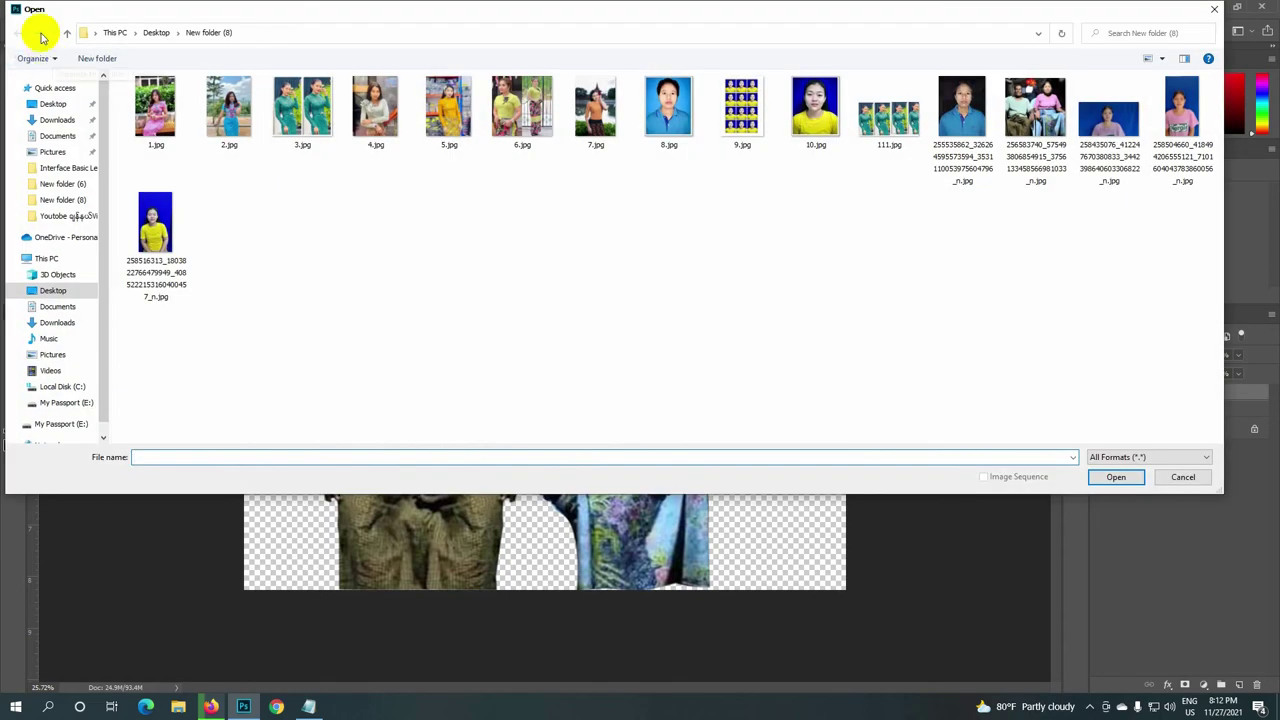
click(114, 33)
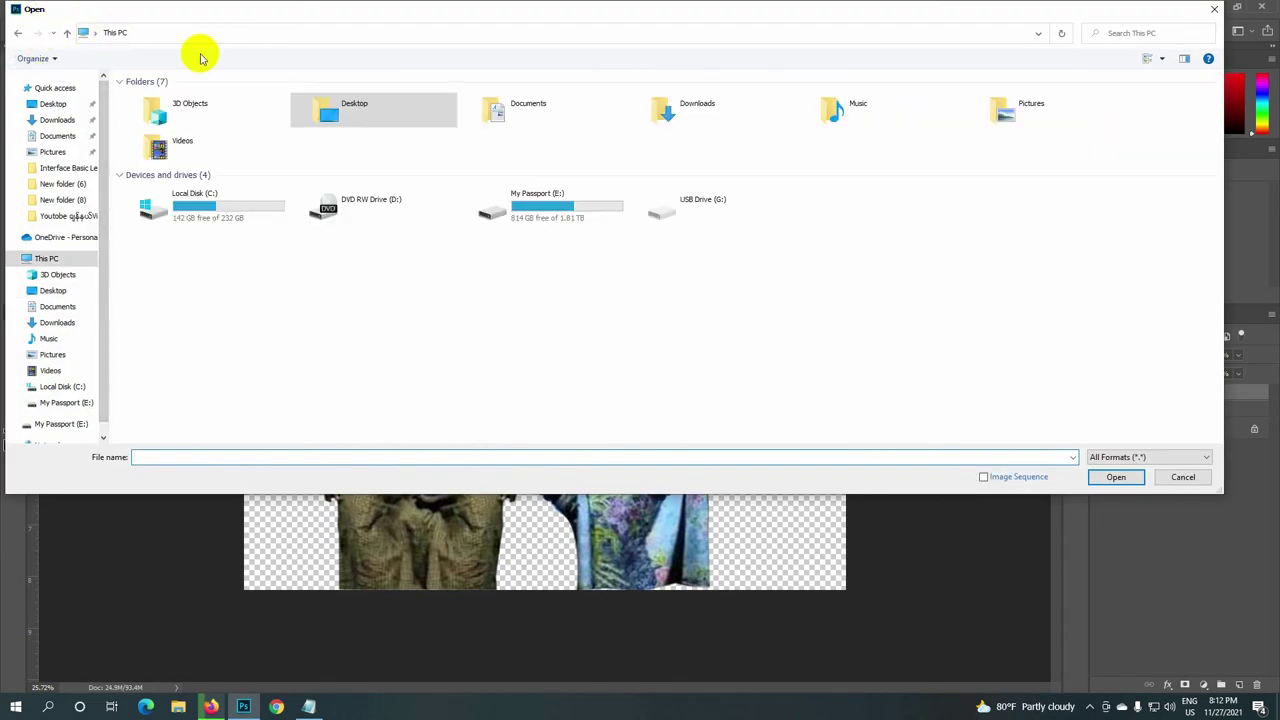
double_click(555, 207)
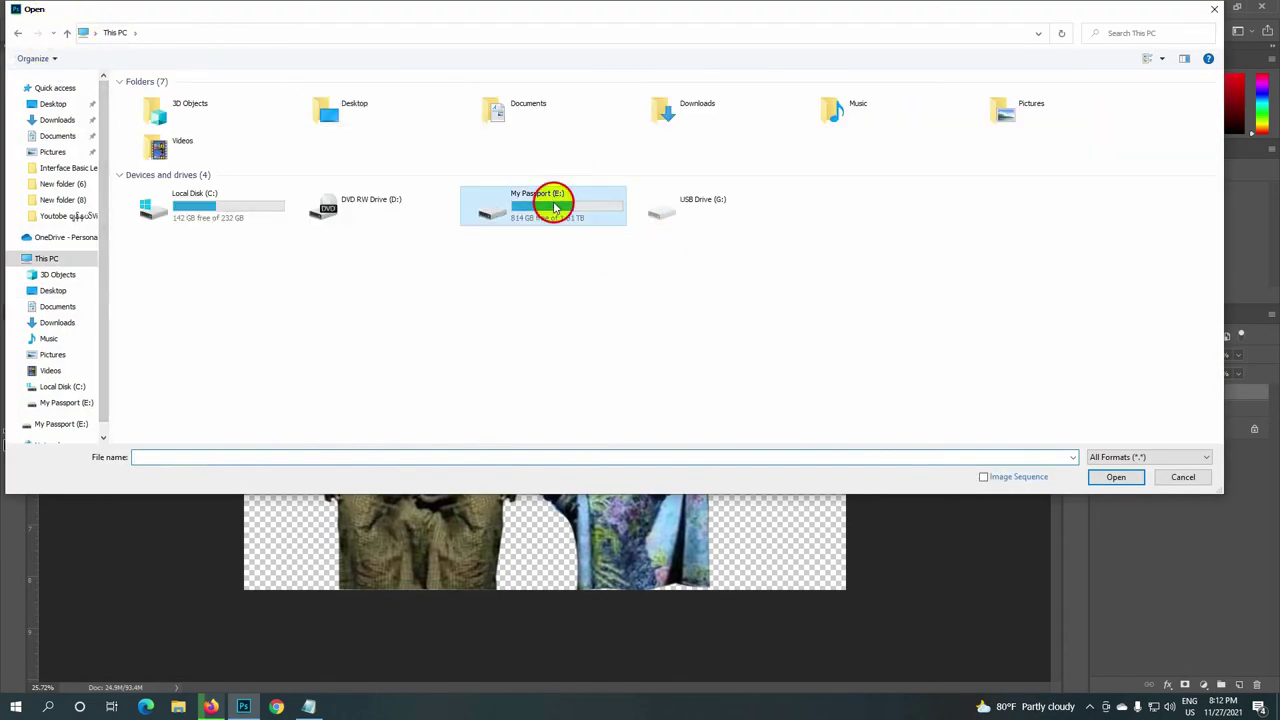
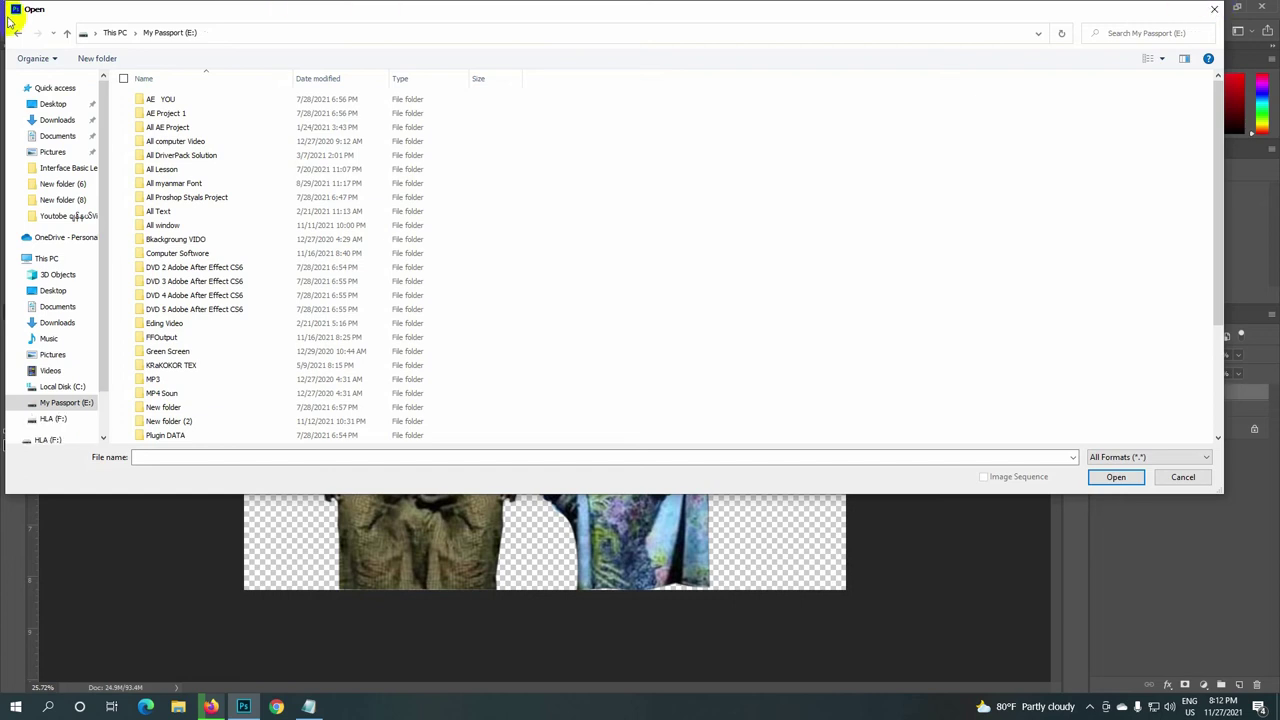
Step: In the Open dialog, browse to HLA (F:) > HlaKyaw PSD > New folder
click(63, 37)
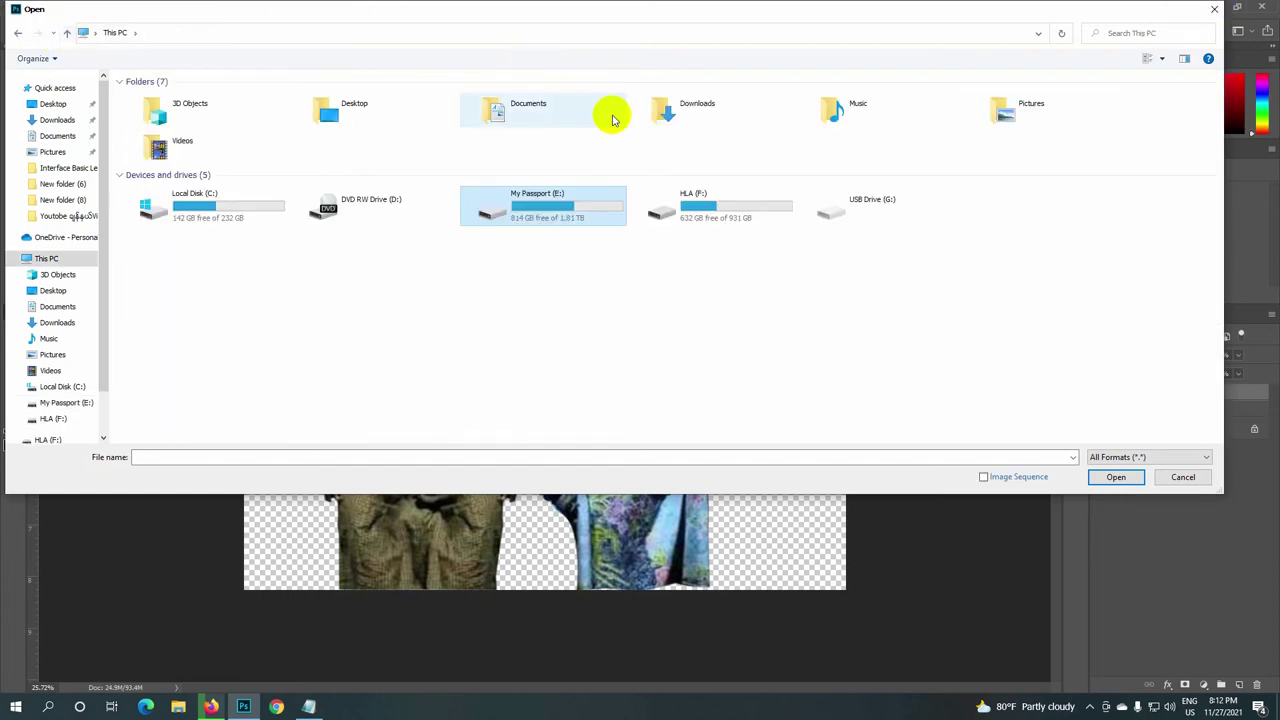
click(728, 213)
double_click(728, 213)
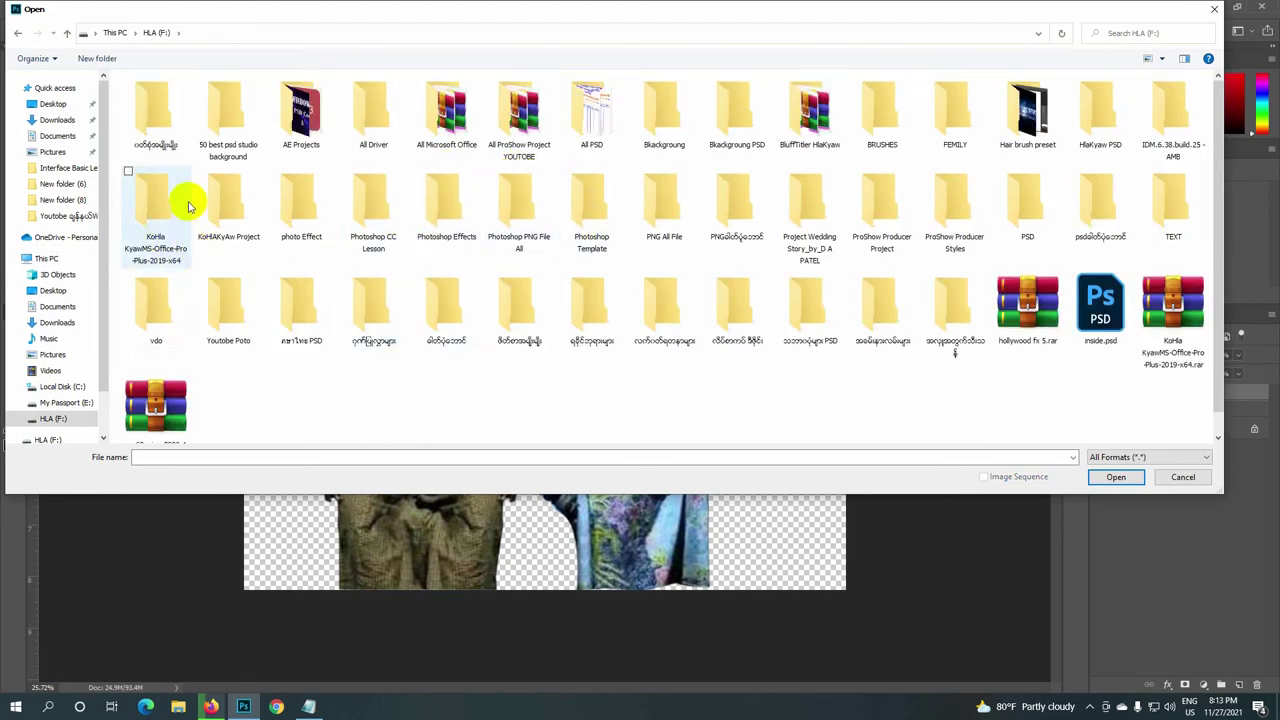
double_click(1102, 118)
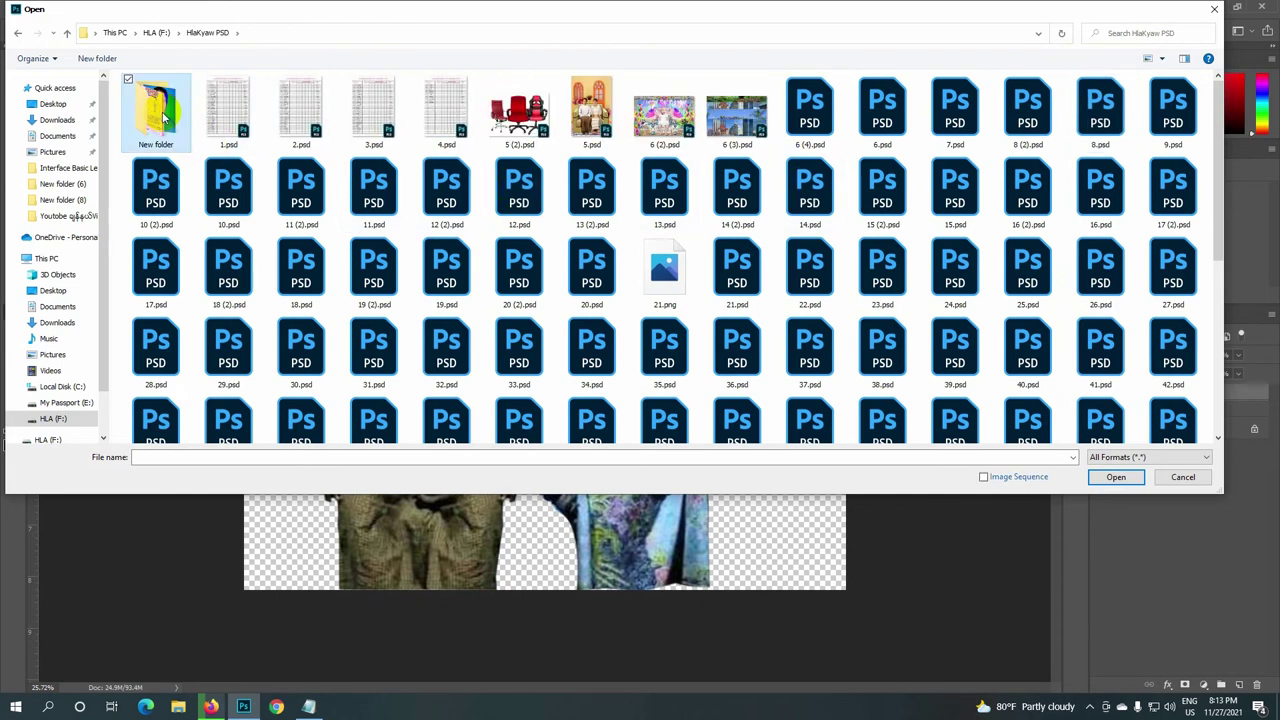
double_click(160, 112)
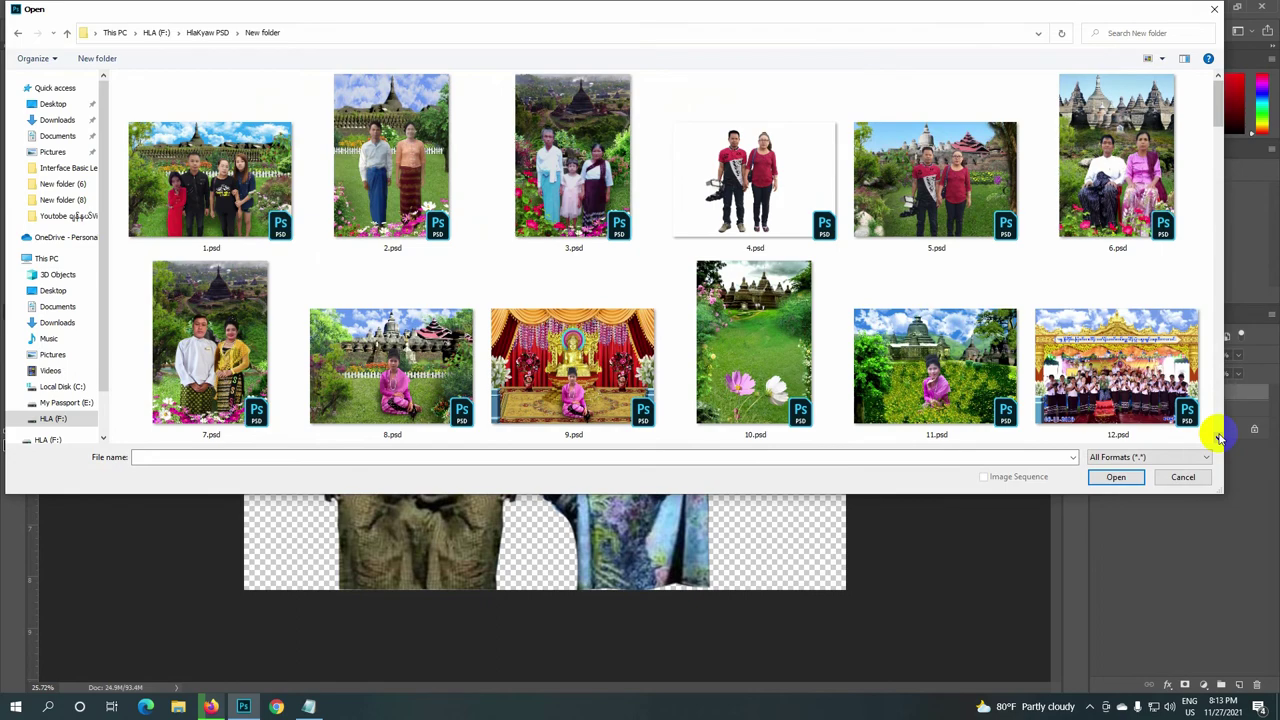
Step: Find and open 40.psd, the blue plastic chair cut-out
scroll(1218, 437, down, 2)
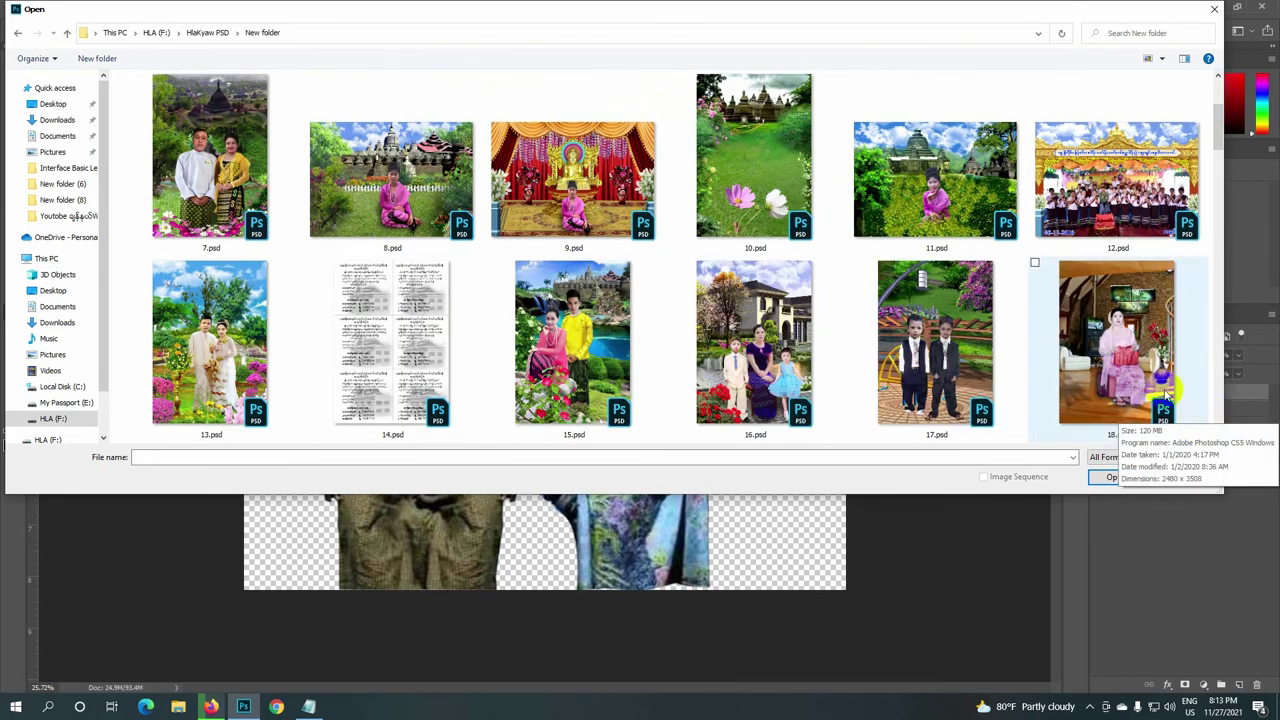
click(1206, 457)
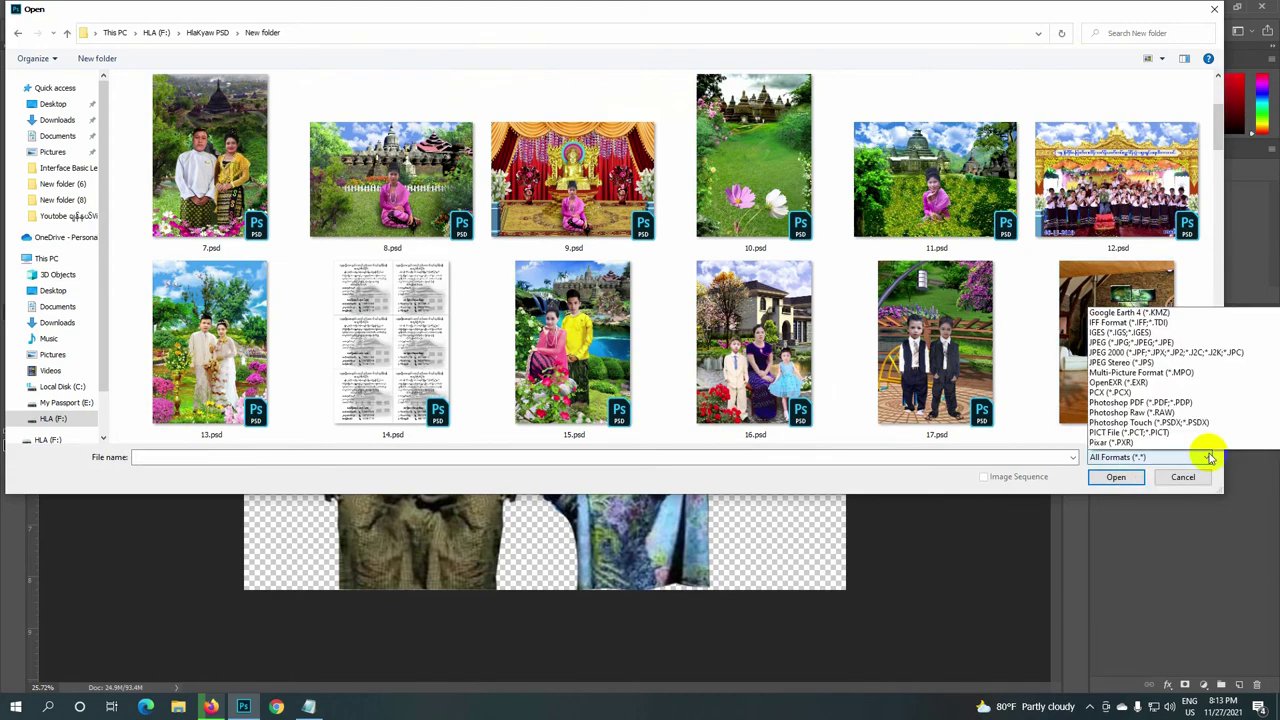
click(1224, 122)
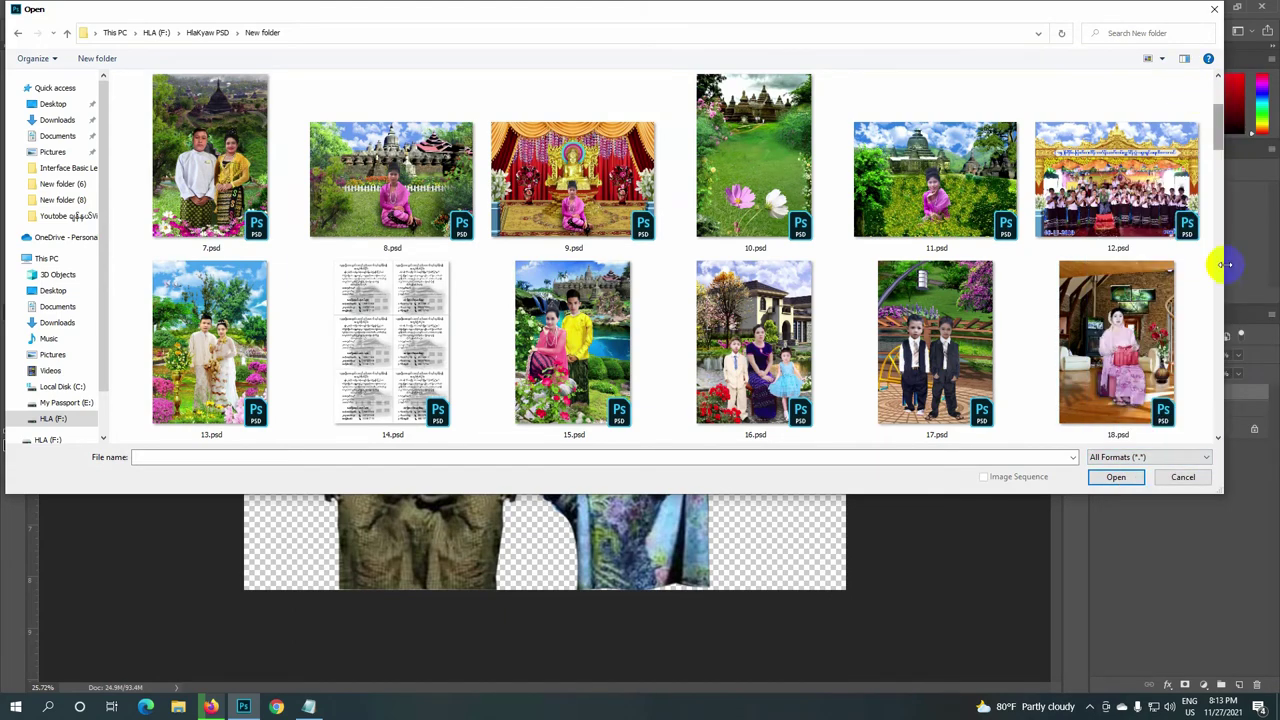
click(1218, 438)
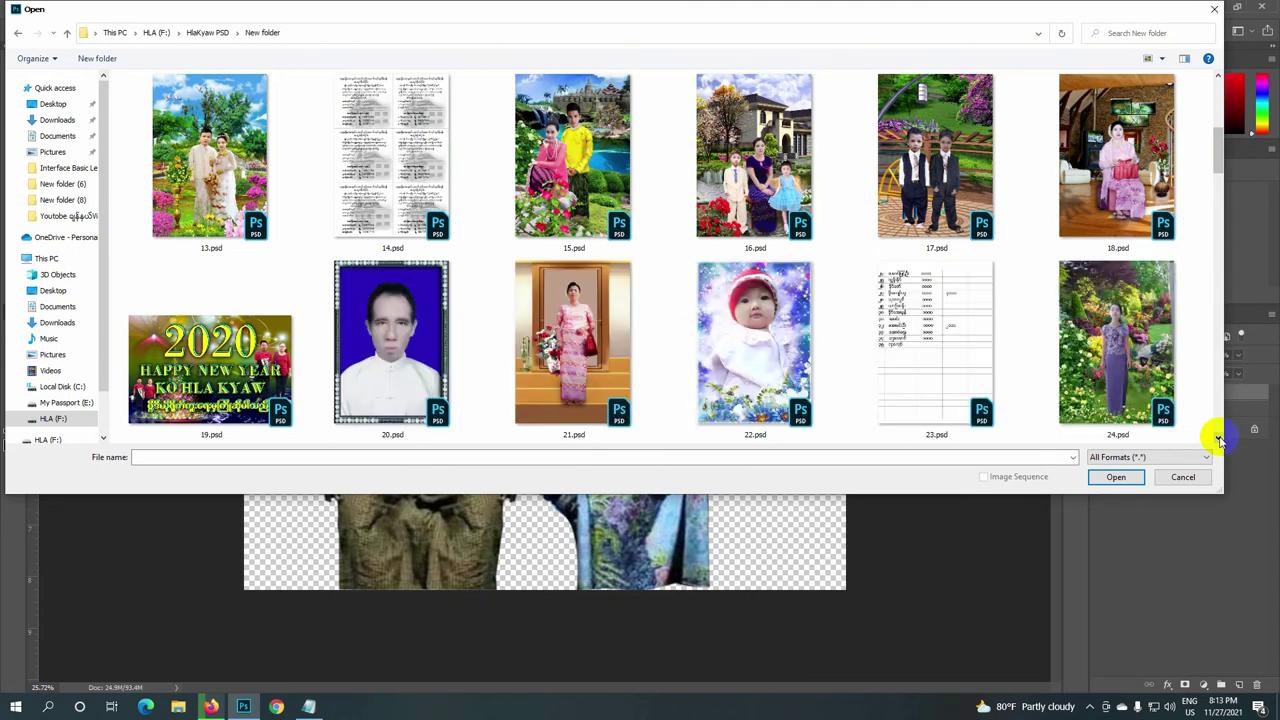
click(1218, 438)
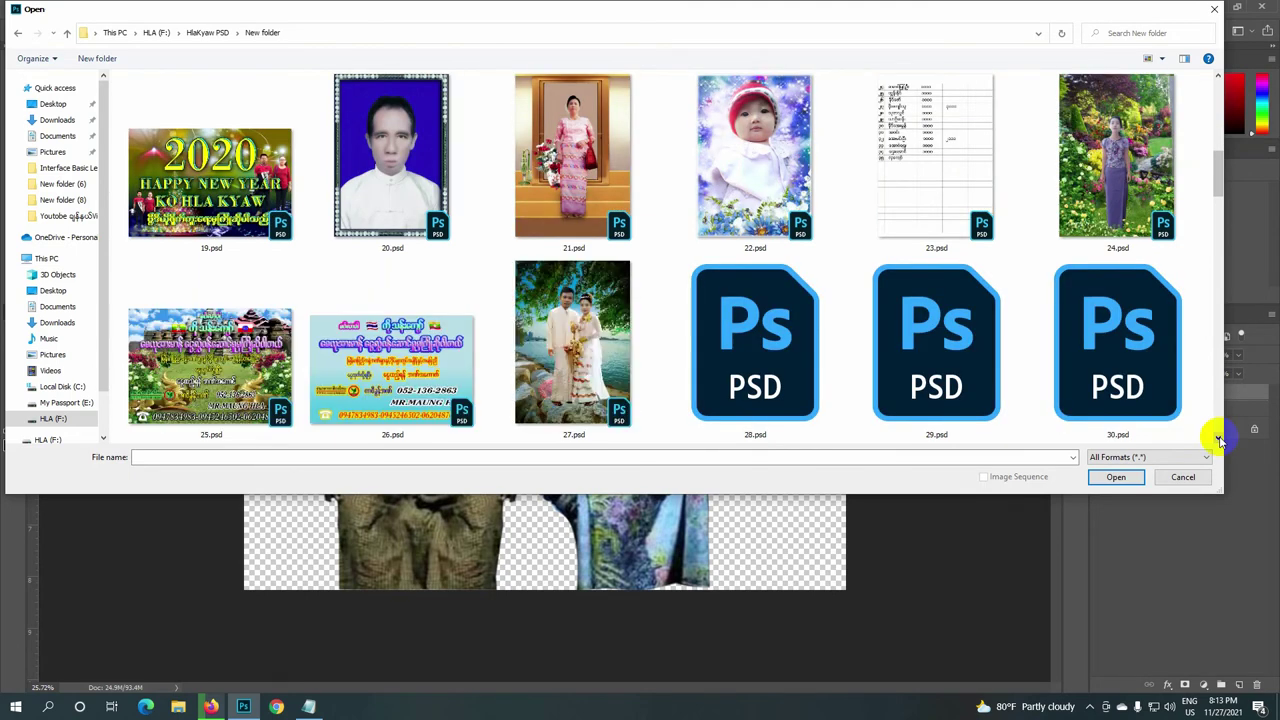
click(1218, 438)
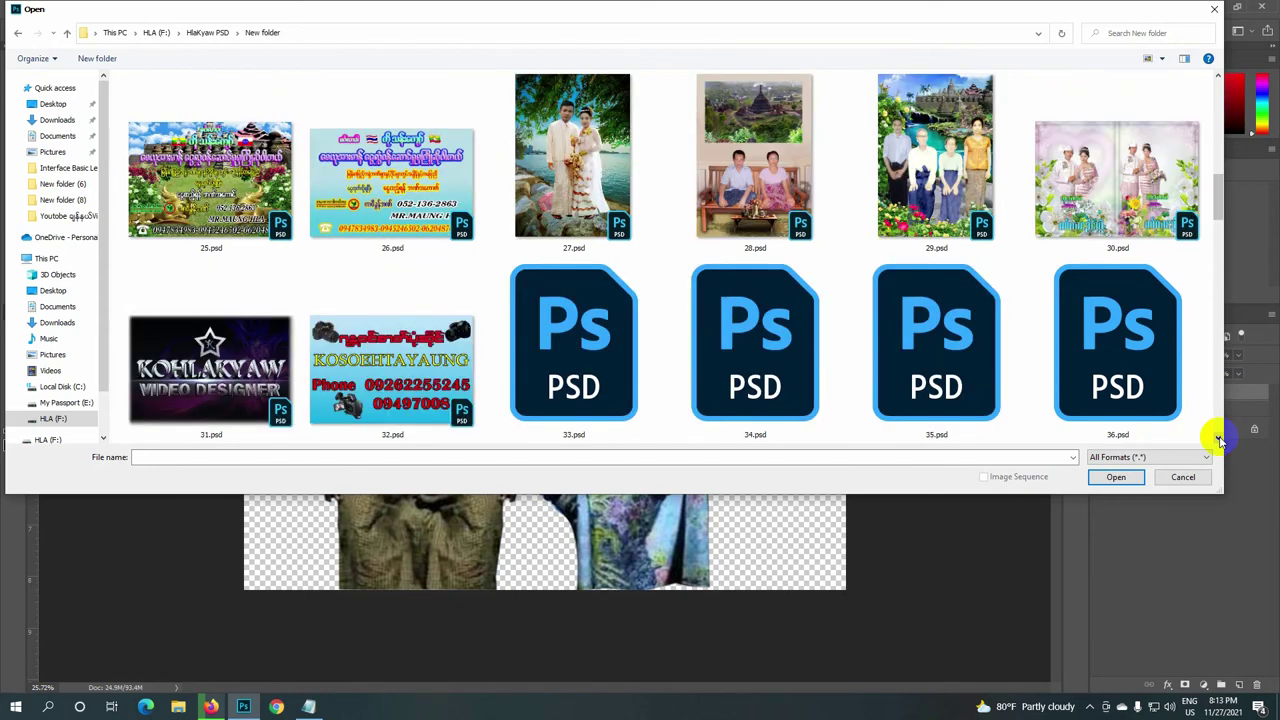
click(1218, 438)
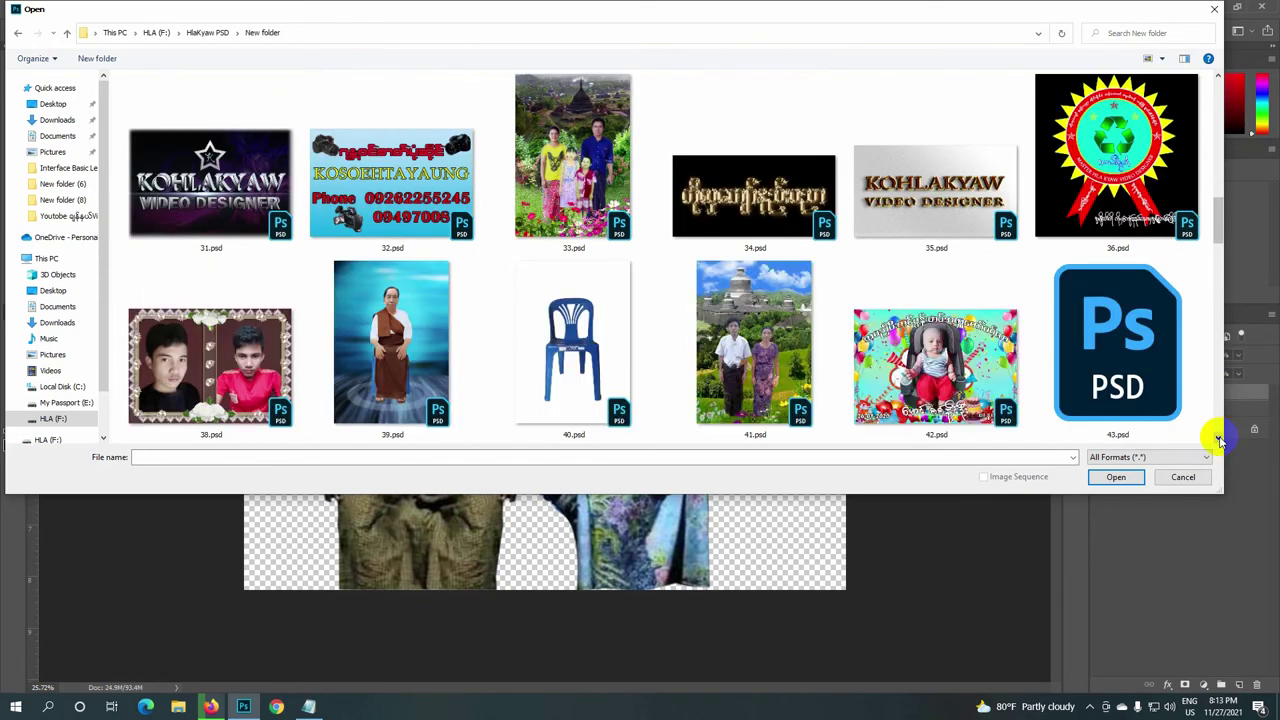
click(600, 358)
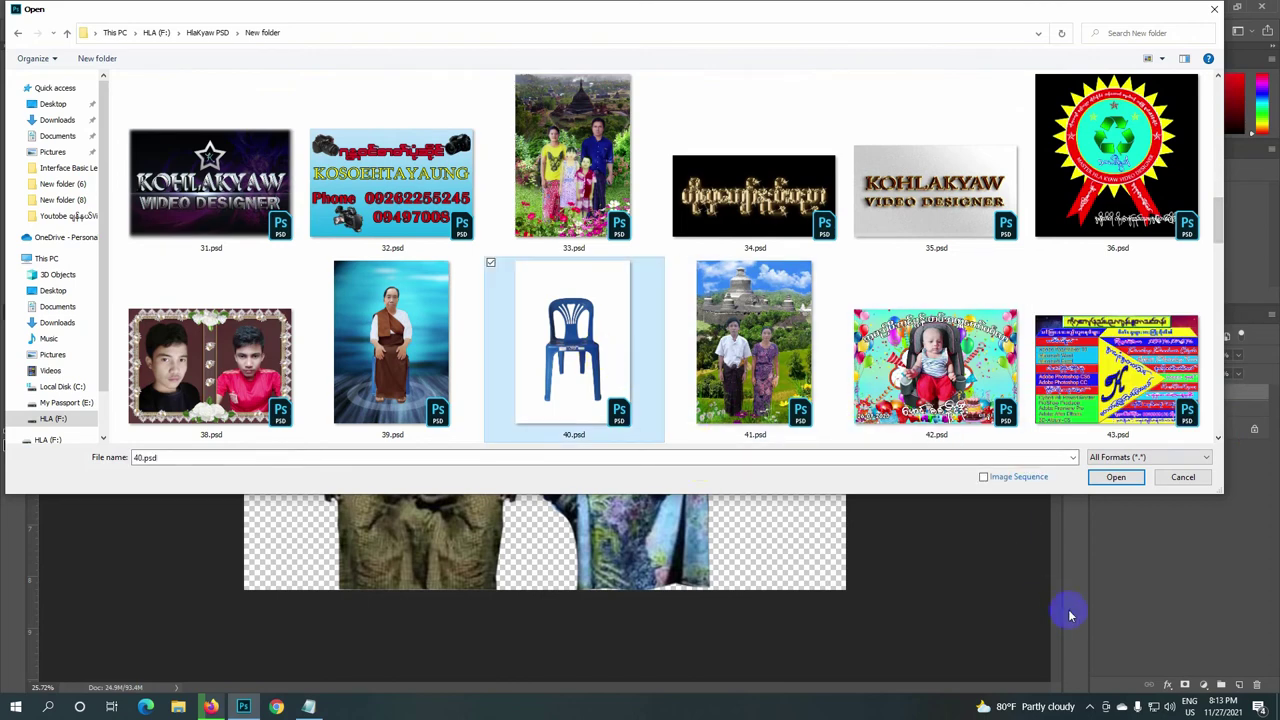
click(1116, 477)
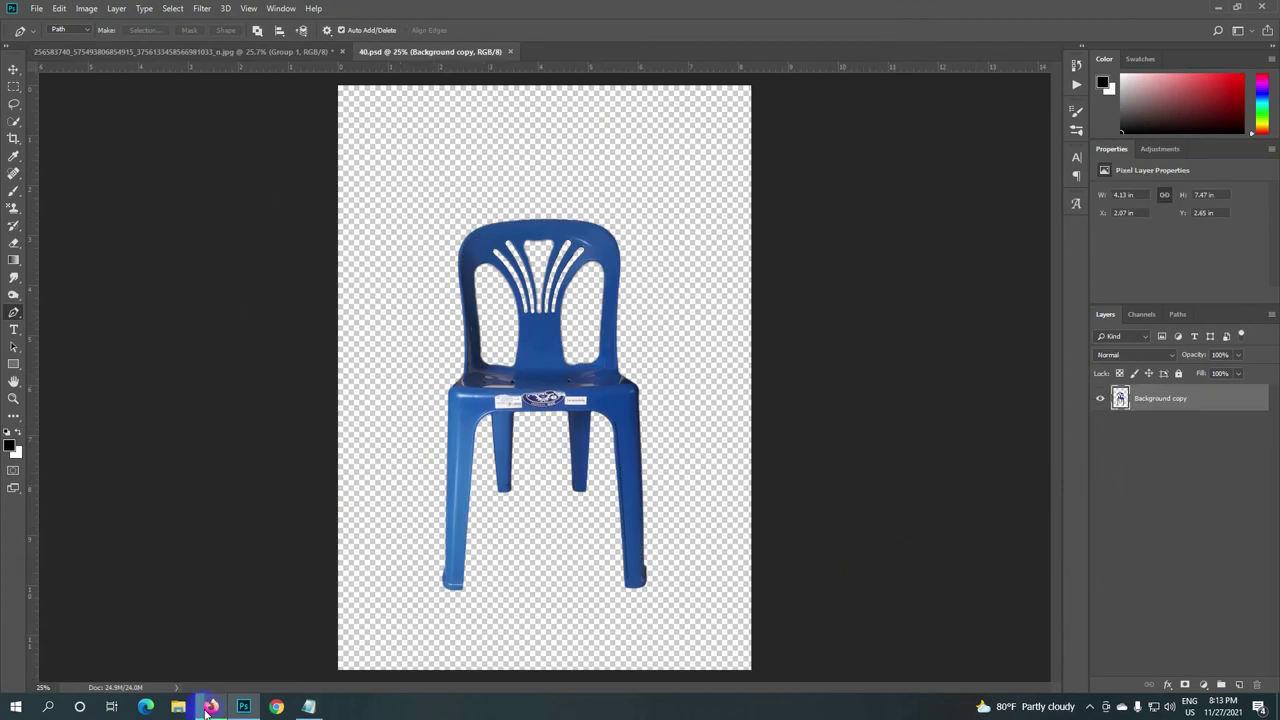
Step: Copy the blue chair into the couple's image and place its layer below Group 1 and Group 2
click(13, 69)
mouse_move(510, 398)
mouse_down()
mouse_move(303, 116)
mouse_move(480, 400)
mouse_move(432, 399)
mouse_up()
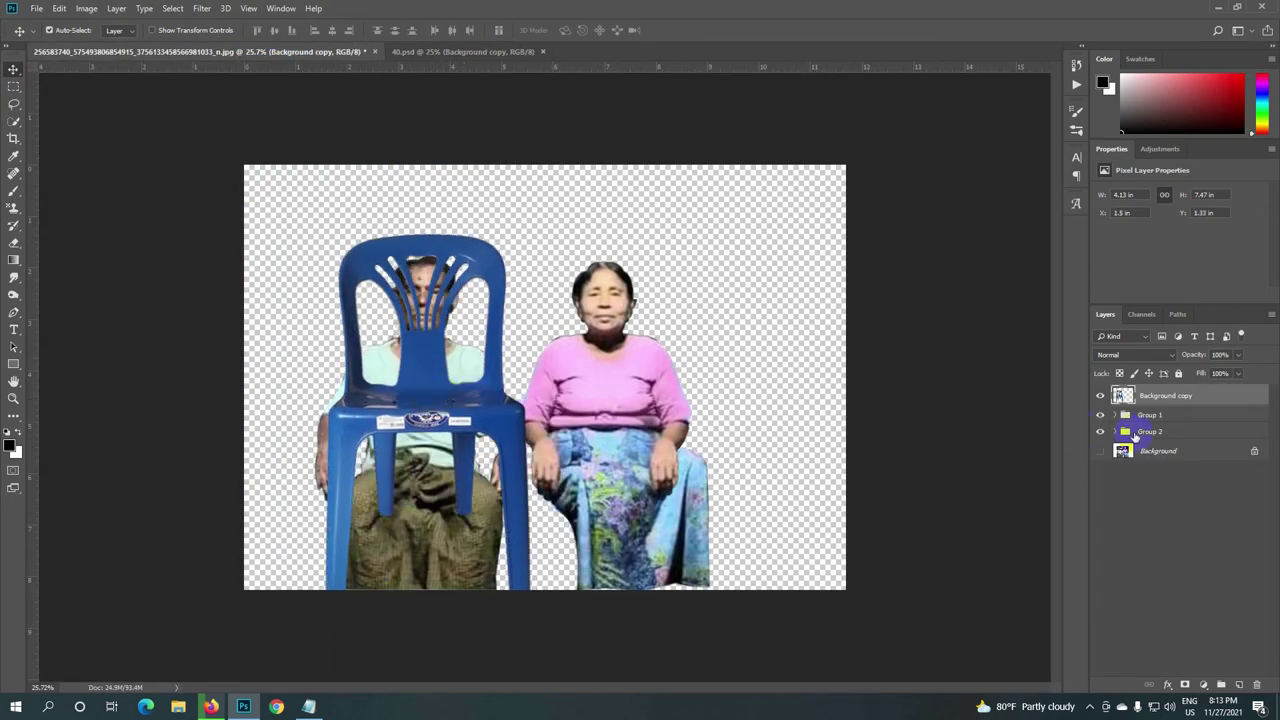
drag(1163, 396, 1158, 443)
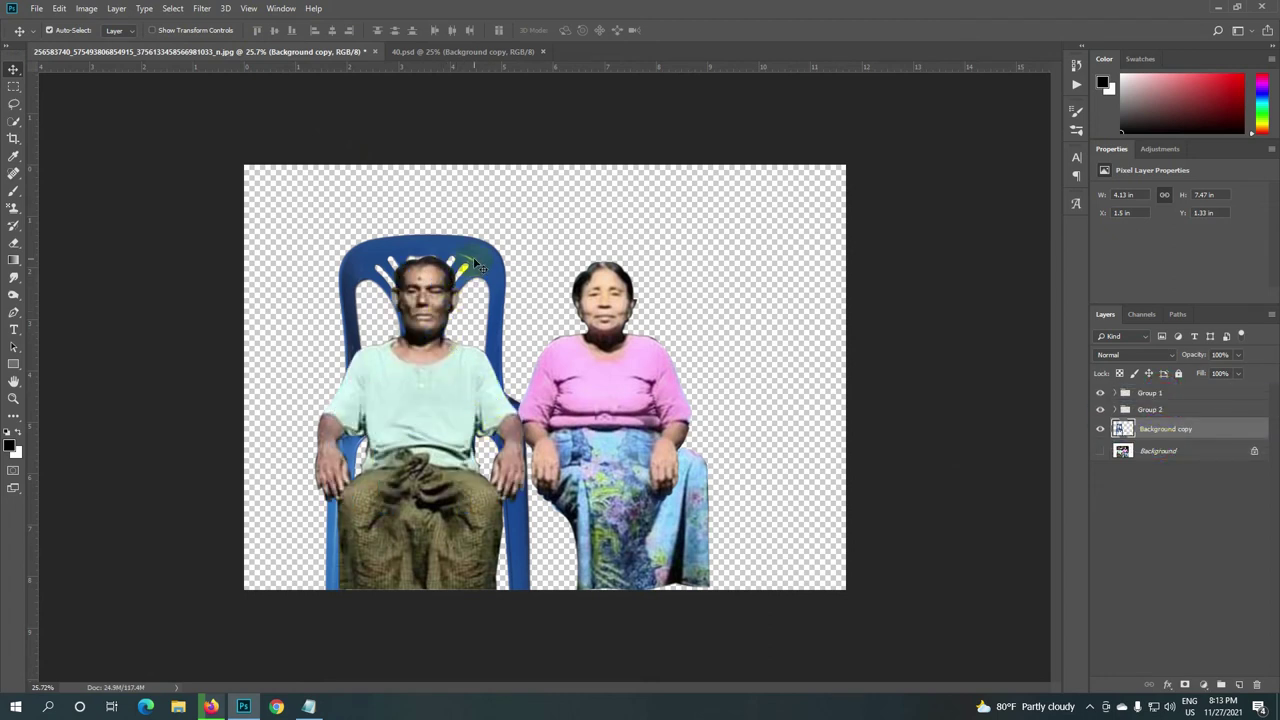
Step: Try the chair in several positions behind the seated man, then delete the chair layer
drag(476, 262, 471, 332)
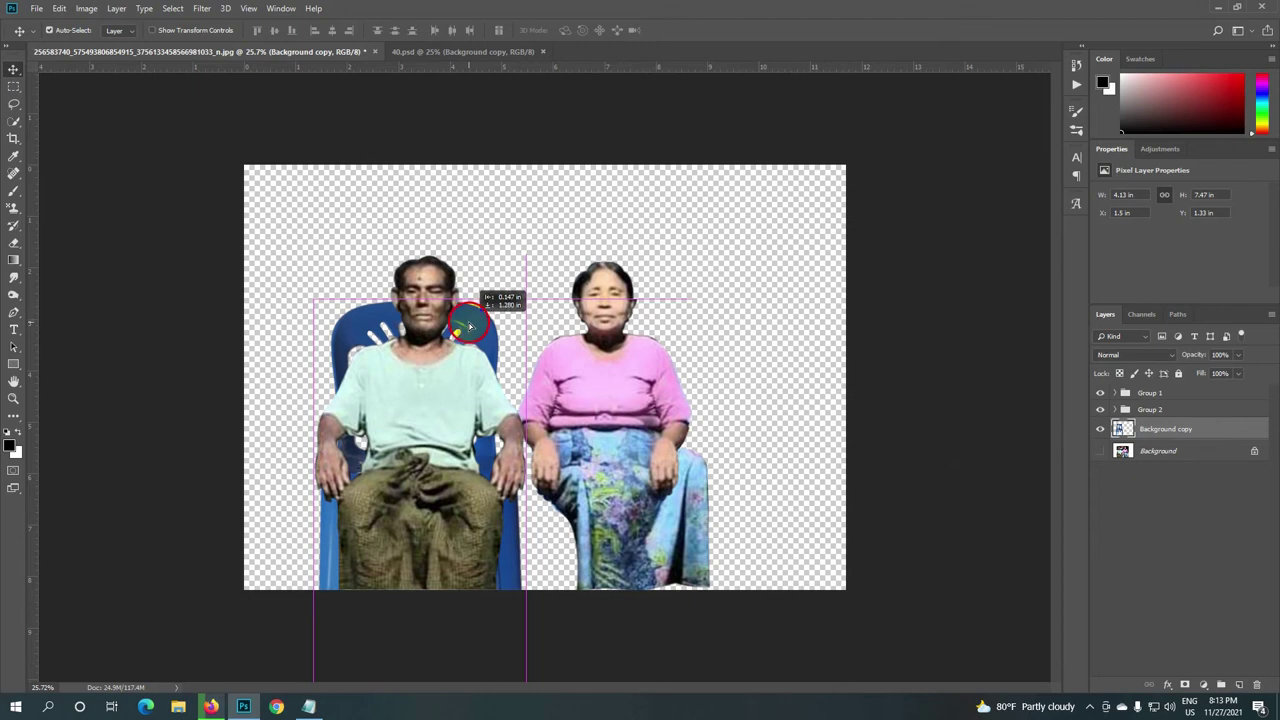
drag(471, 332, 469, 345)
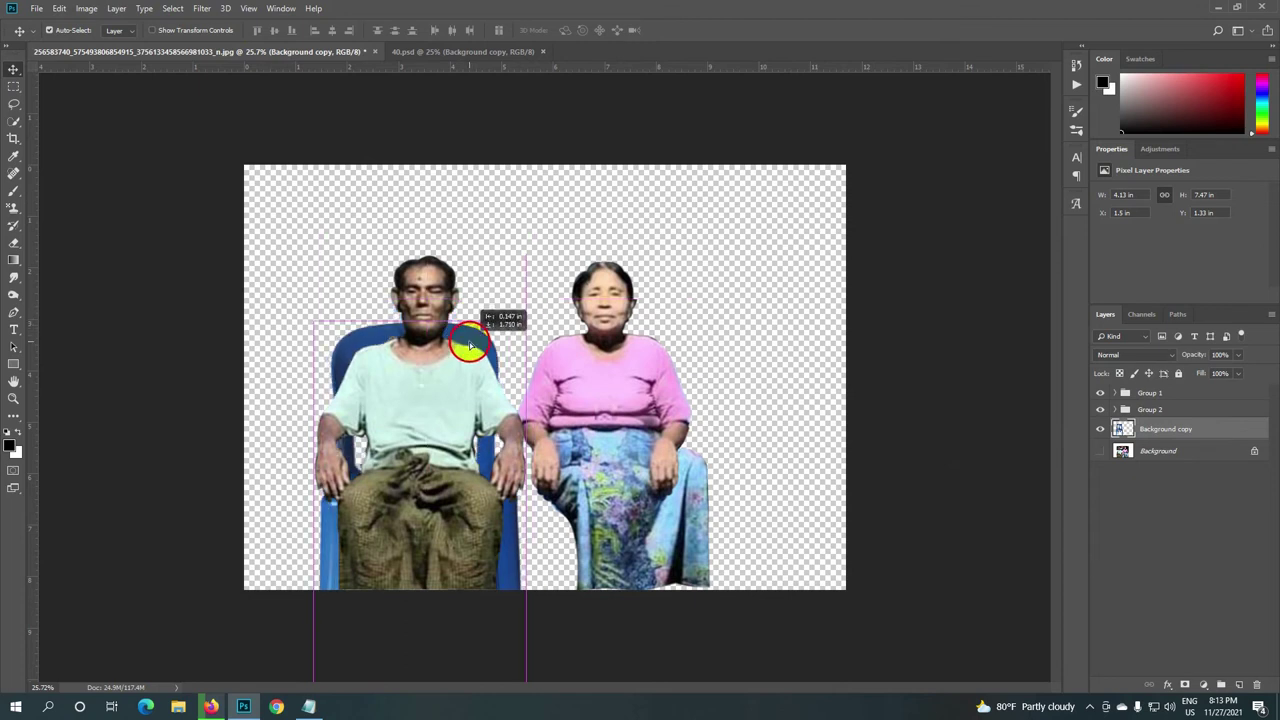
mouse_move(469, 345)
mouse_down()
mouse_move(464, 305)
mouse_move(466, 370)
mouse_up()
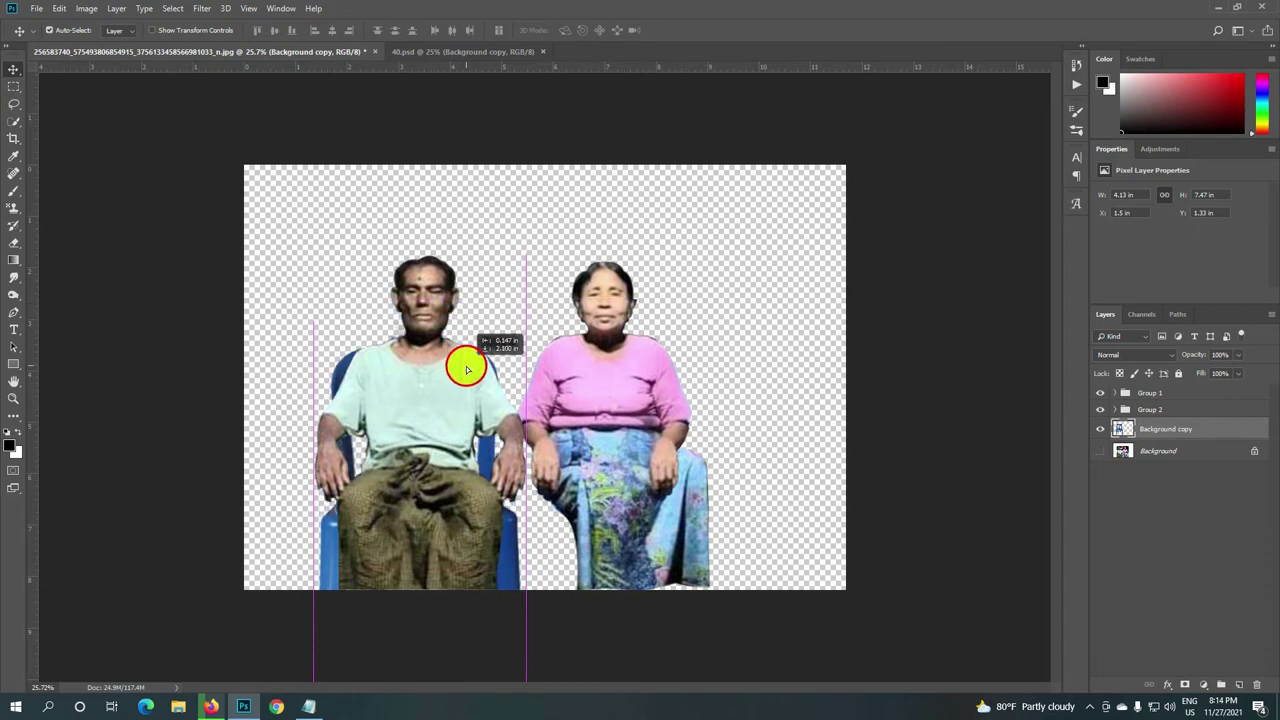
drag(466, 370, 464, 365)
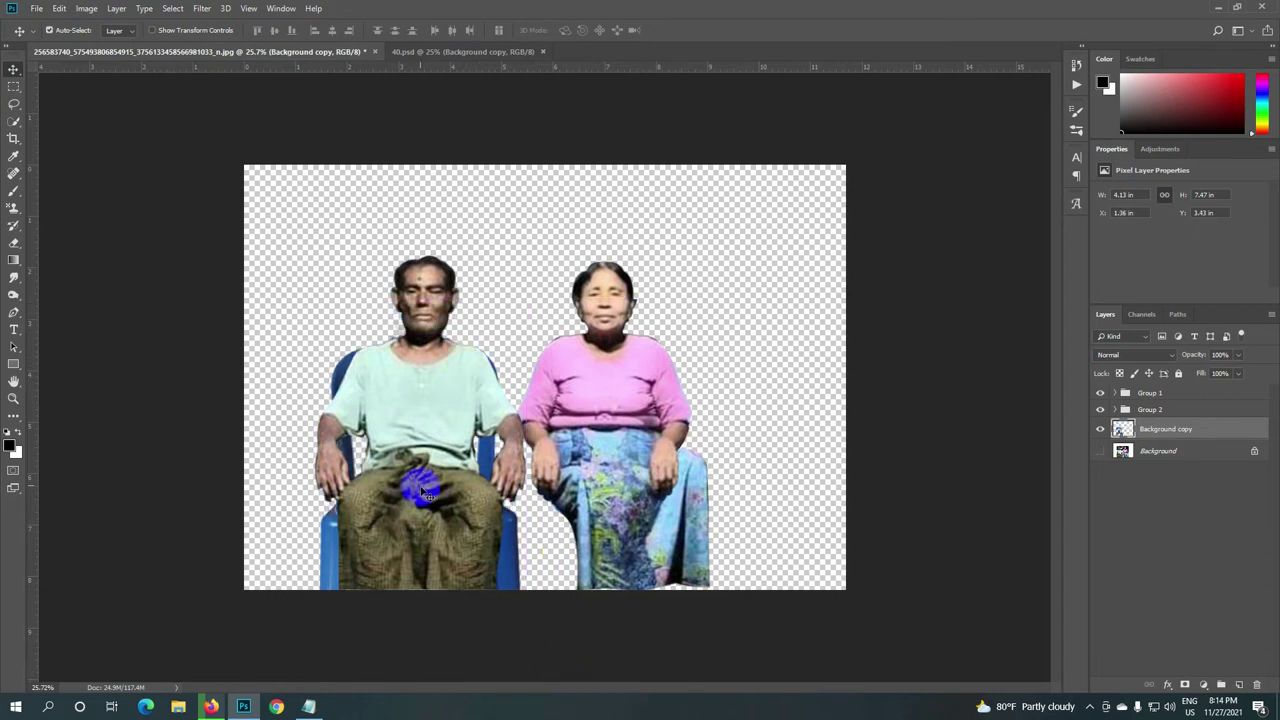
mouse_move(344, 378)
mouse_down()
mouse_move(327, 364)
mouse_move(340, 374)
mouse_up()
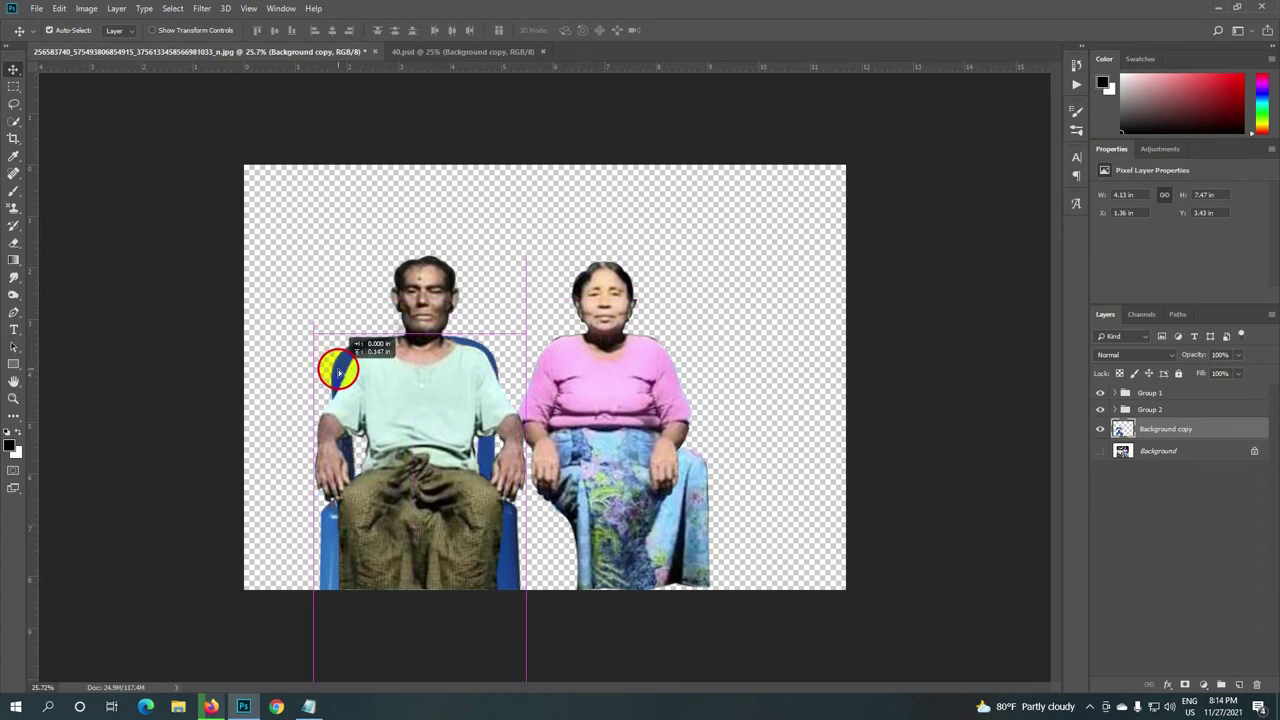
mouse_move(340, 374)
mouse_down()
mouse_move(340, 337)
mouse_move(350, 343)
mouse_up()
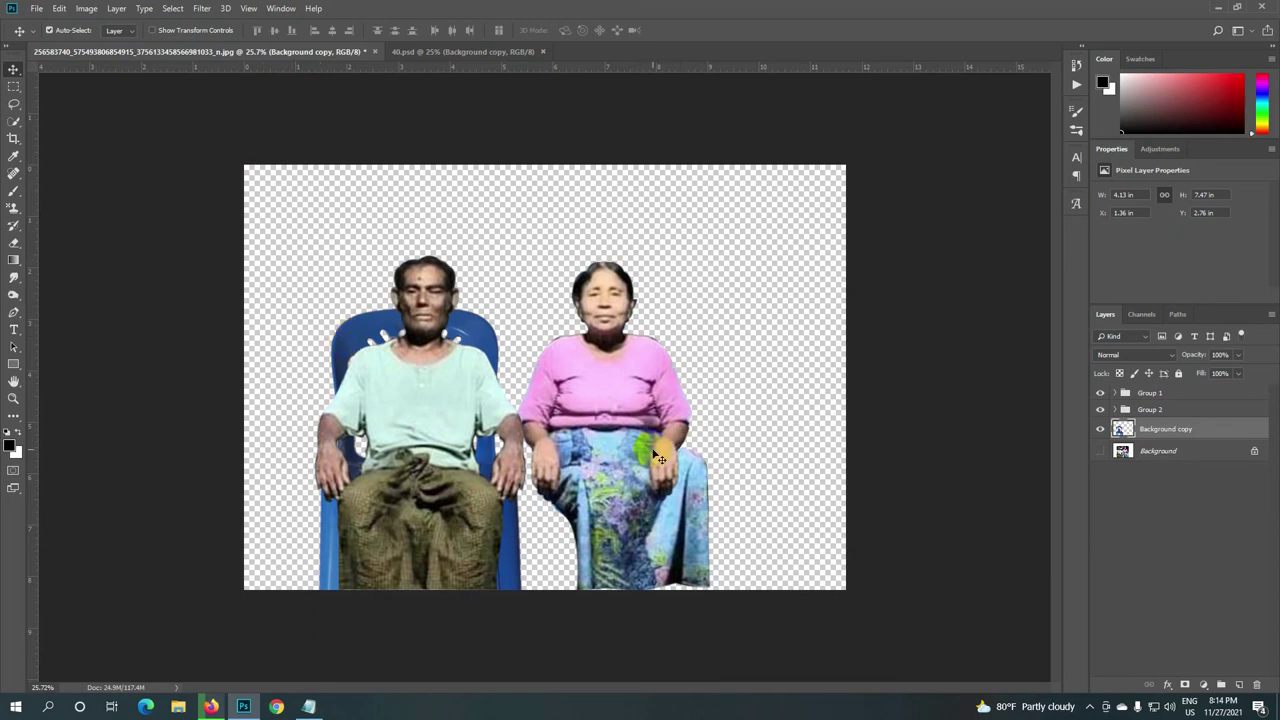
key(Delete)
Step: Start File > Open and go to the PNG All File folder on the HLA (F:) drive
click(37, 9)
click(50, 38)
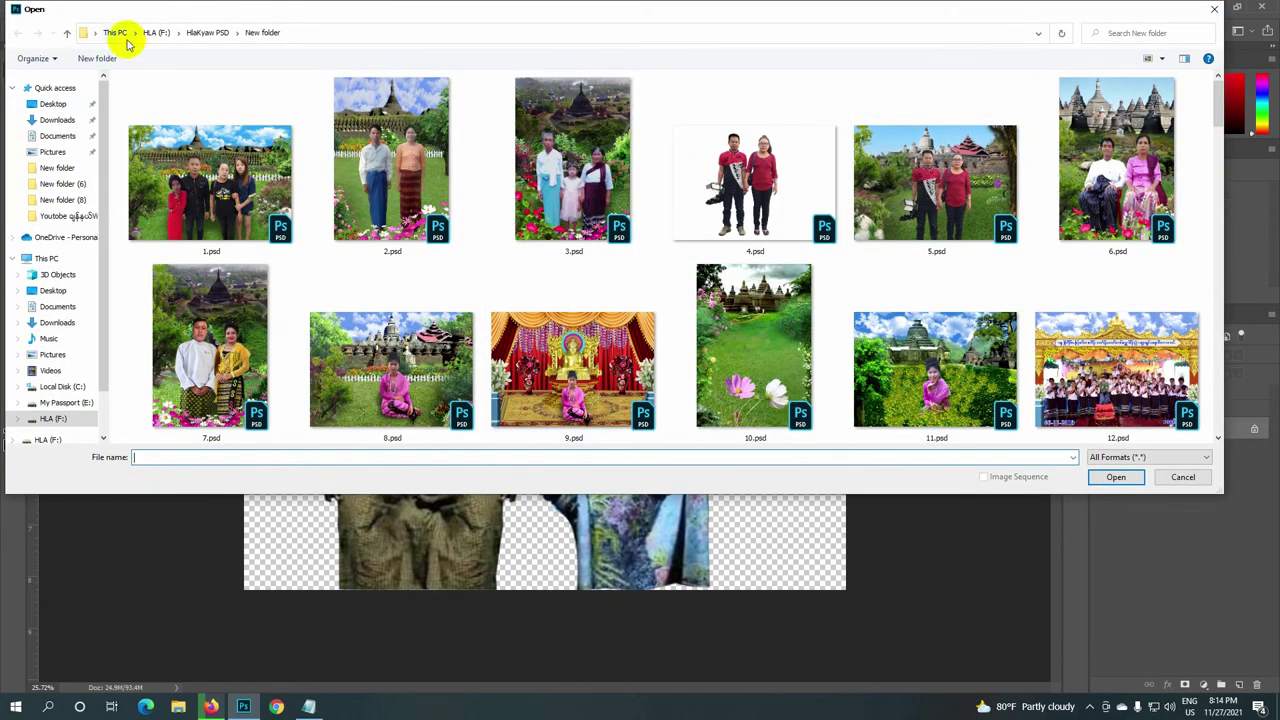
click(114, 32)
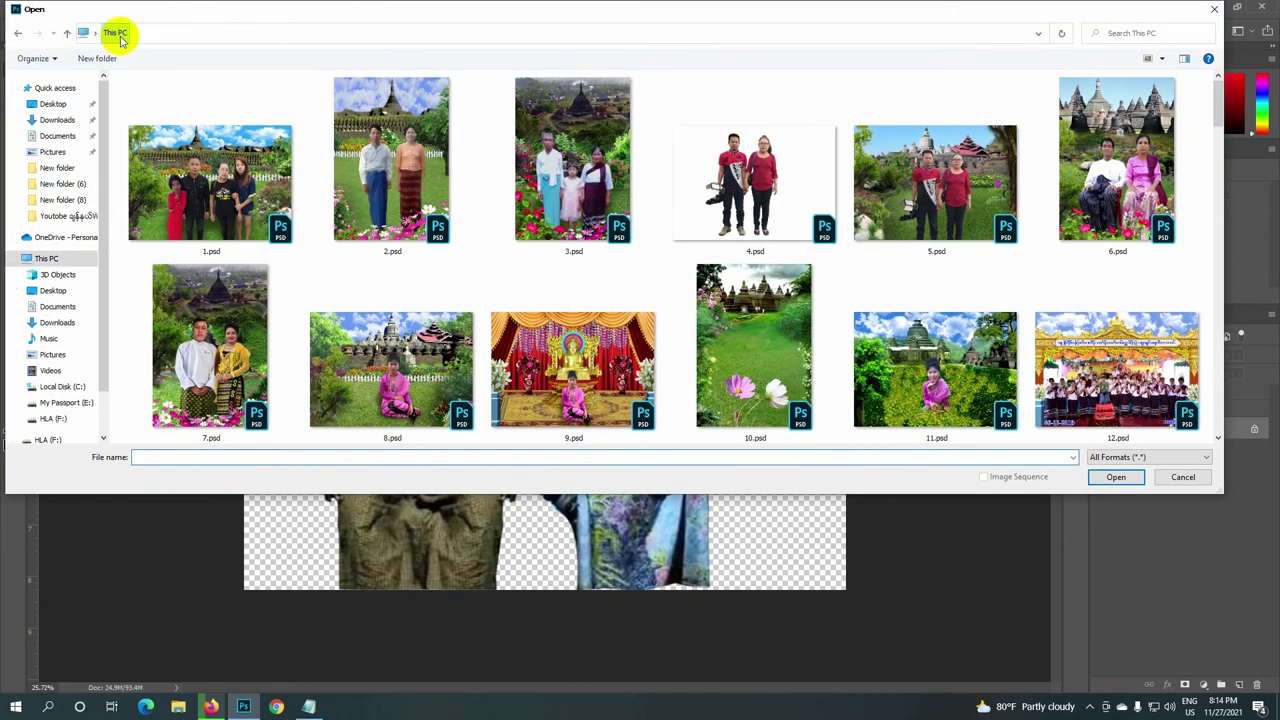
double_click(714, 210)
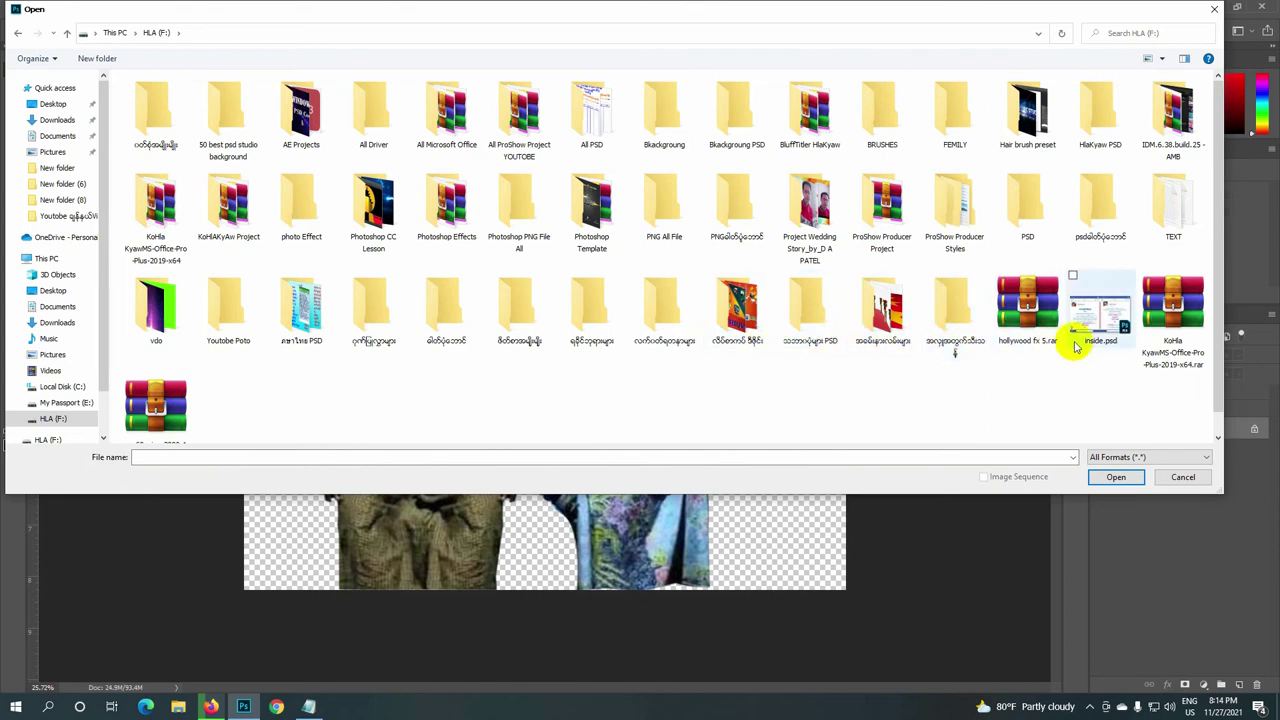
scroll(1100, 256, down, 1)
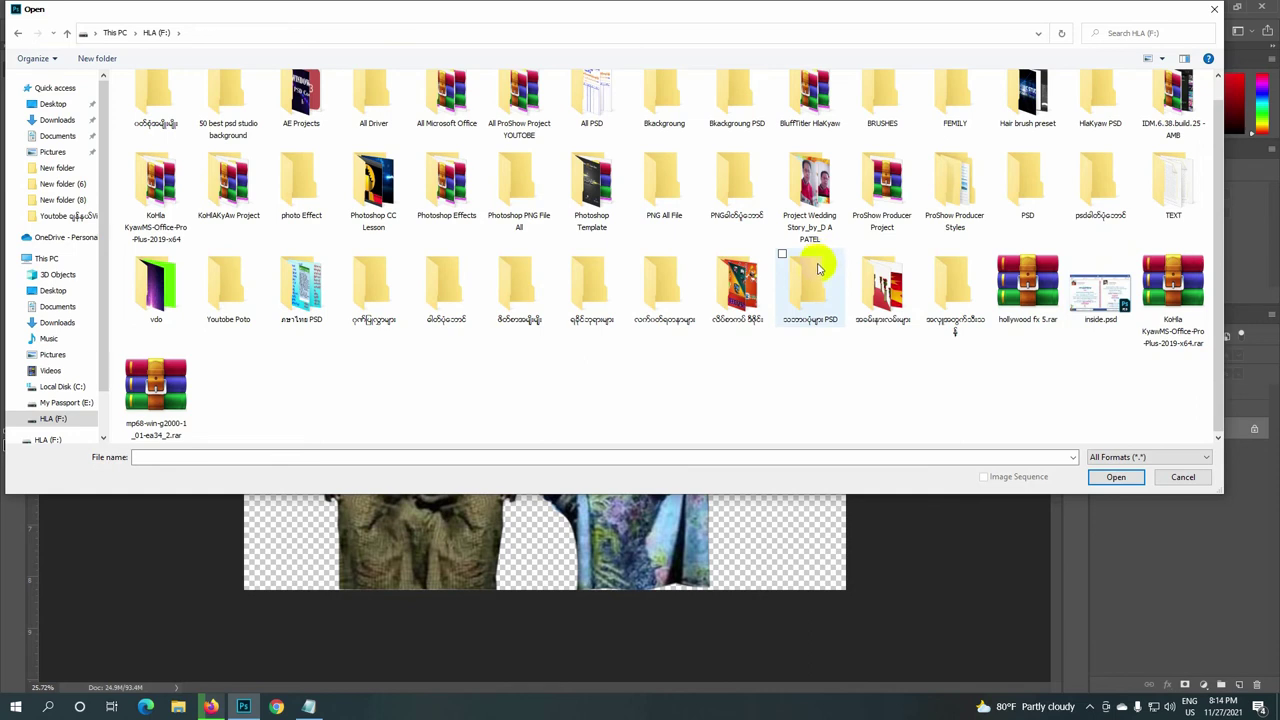
scroll(450, 360, up, 1)
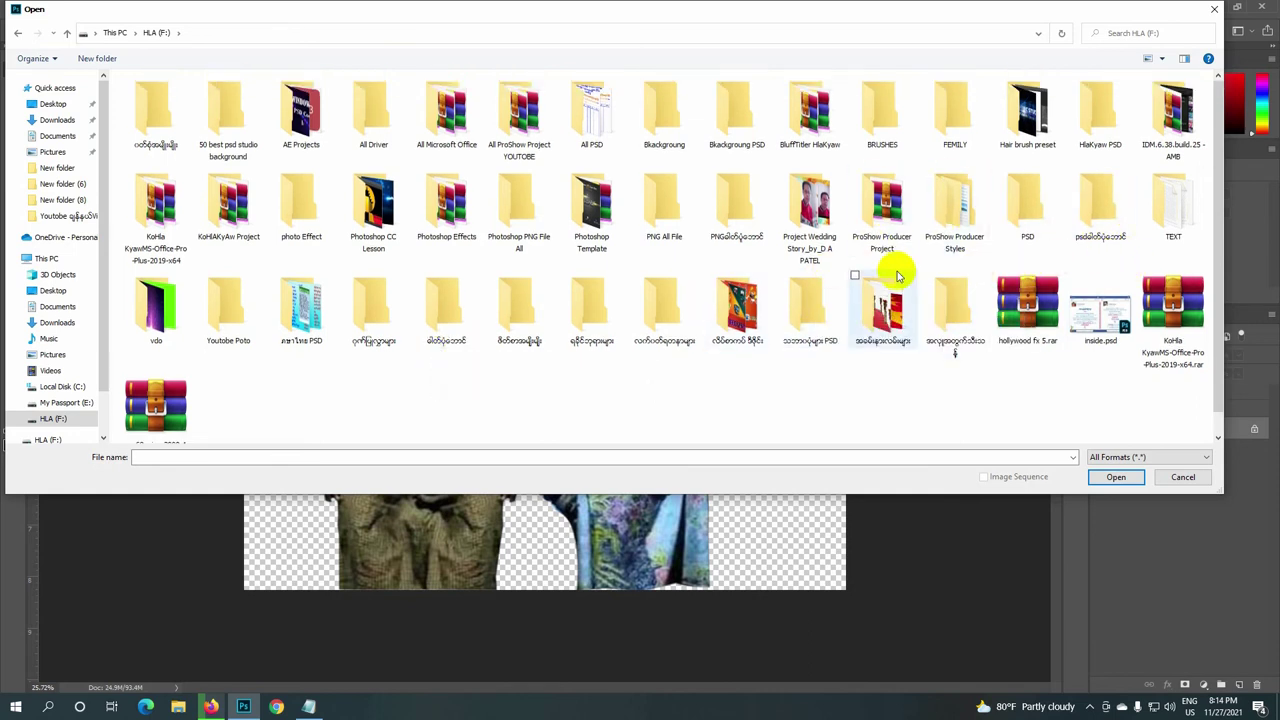
click(658, 196)
double_click(658, 196)
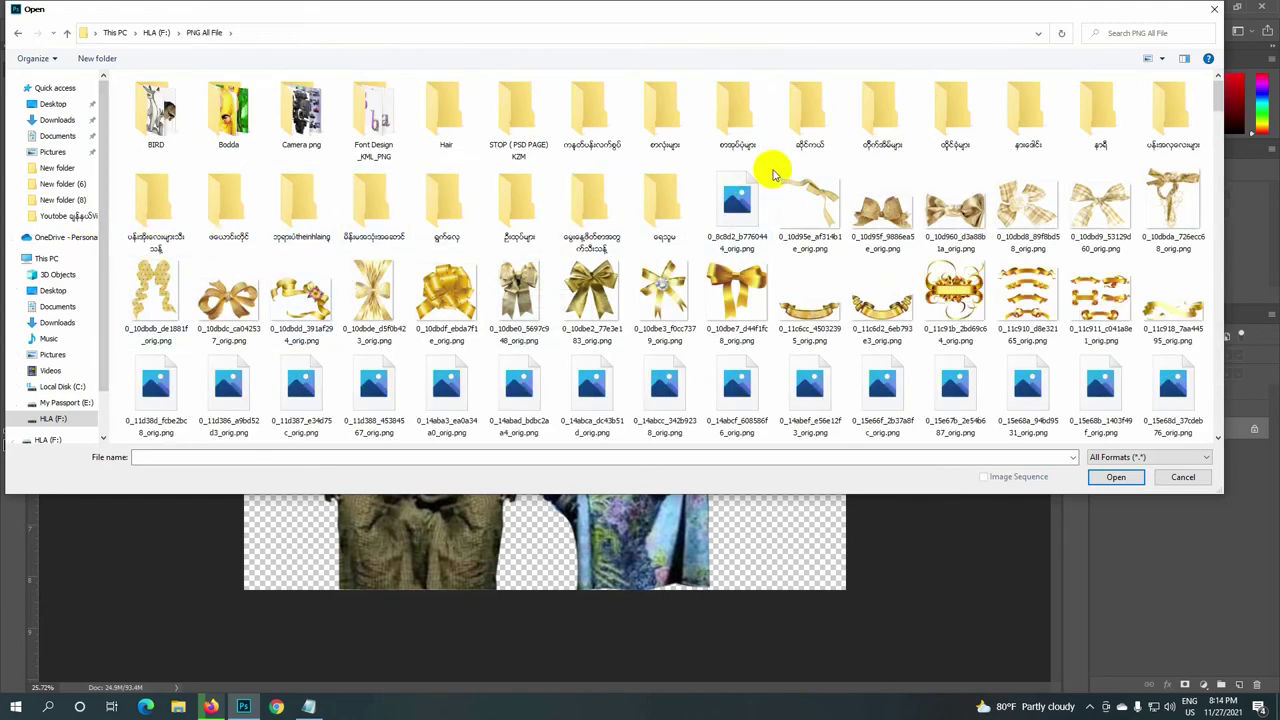
Step: Open 3 (10).psd, the dark red leather armchair, from the chair images folder
click(948, 134)
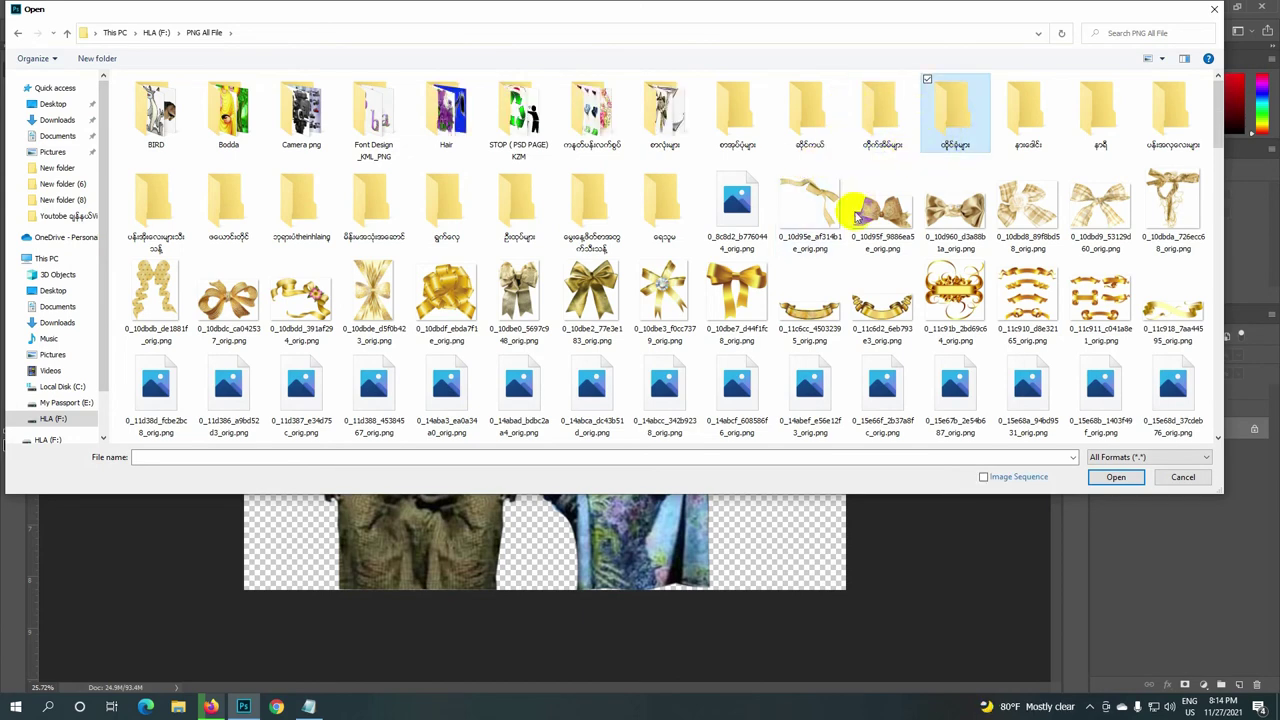
key(Return)
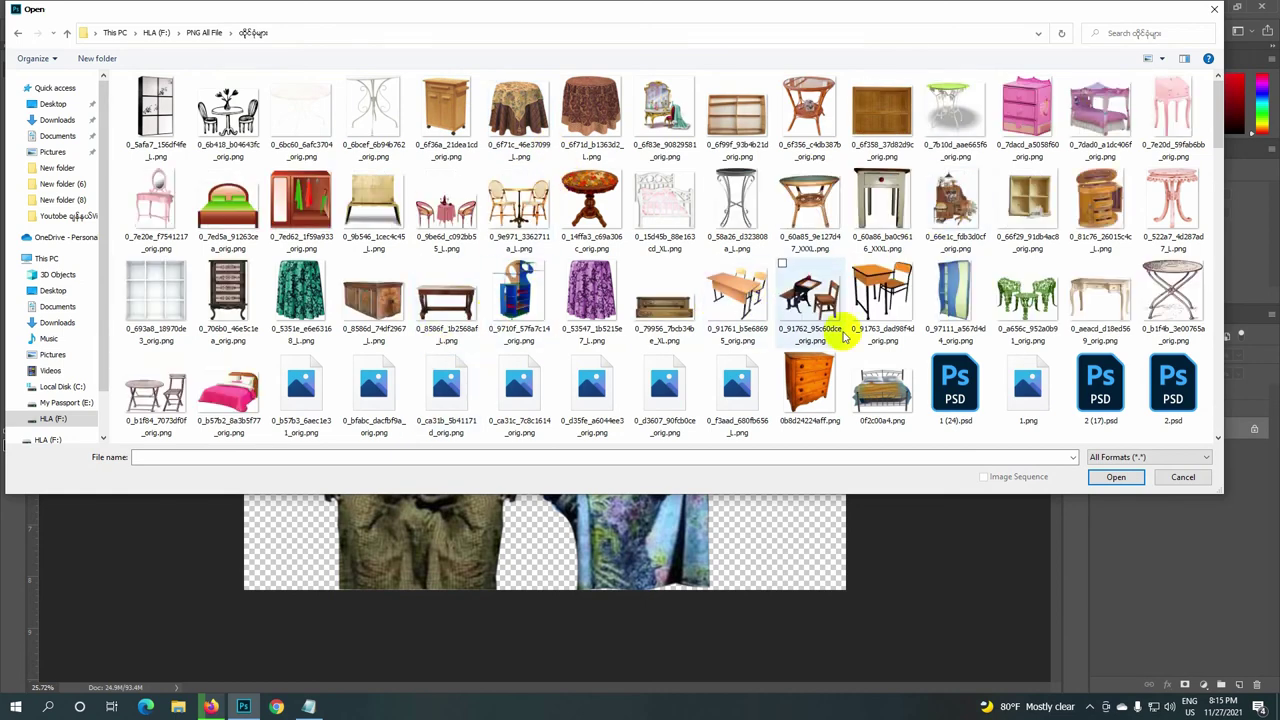
click(1218, 438)
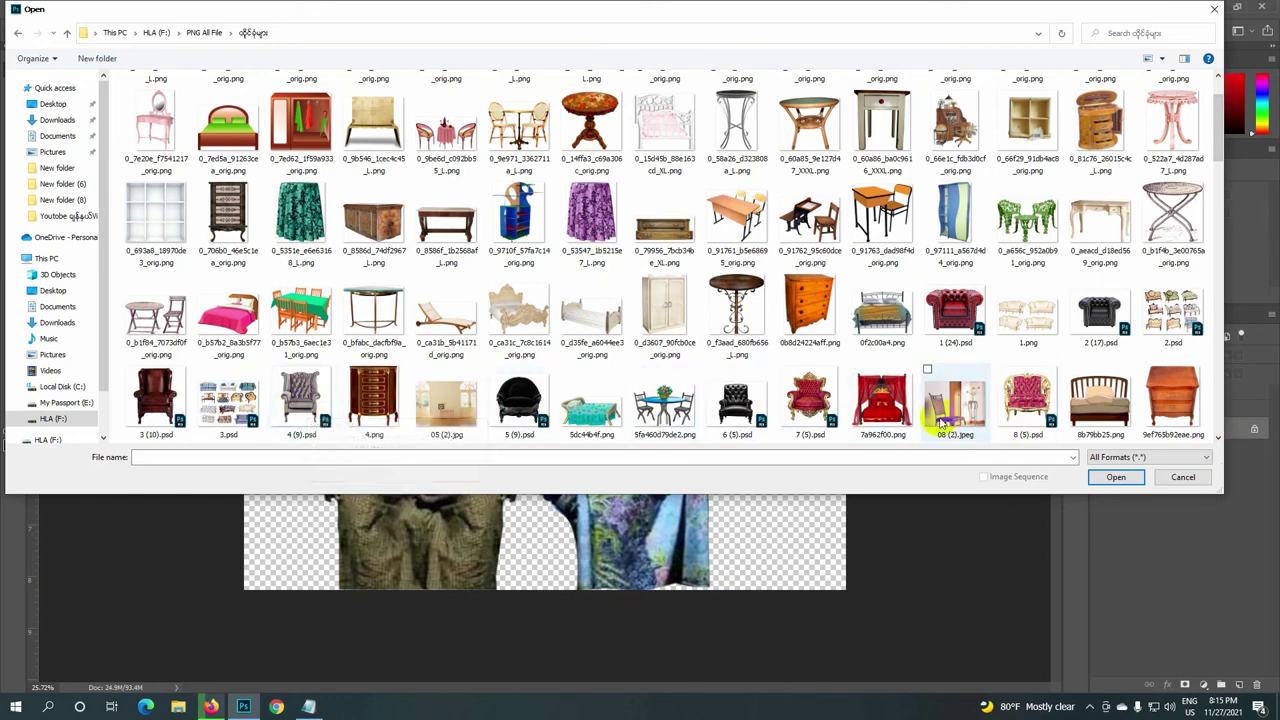
click(1218, 438)
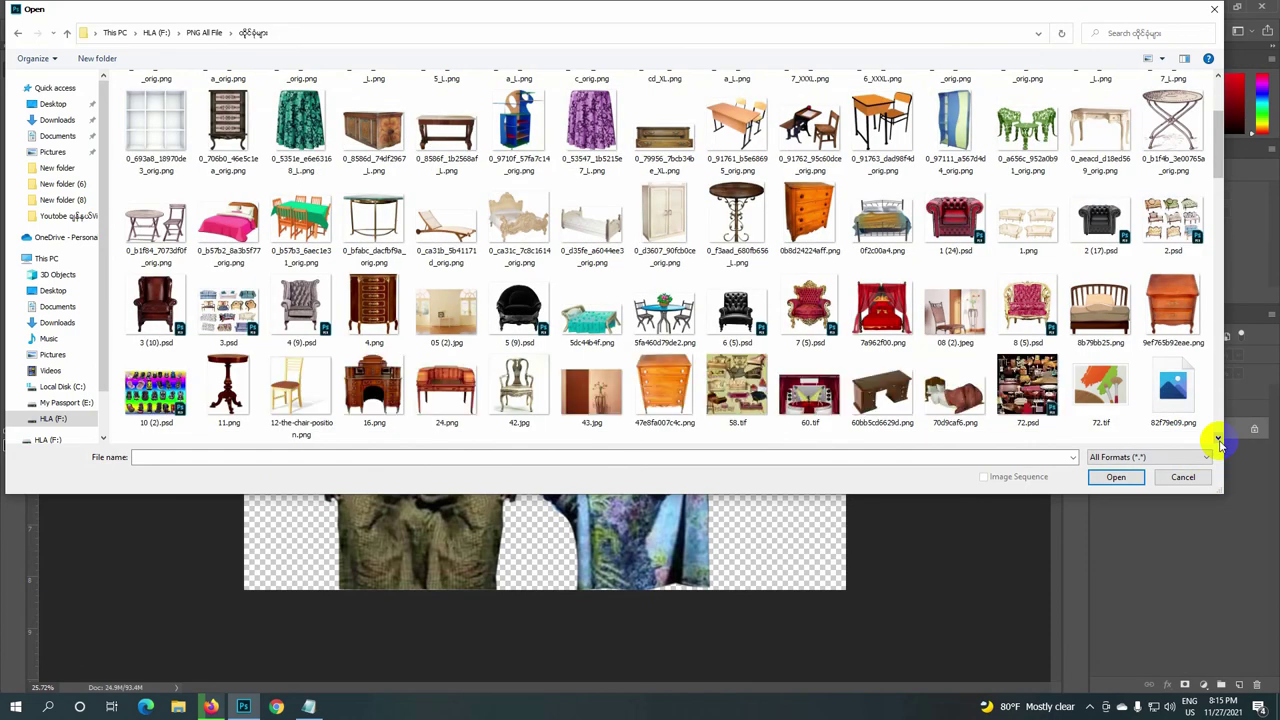
click(1218, 440)
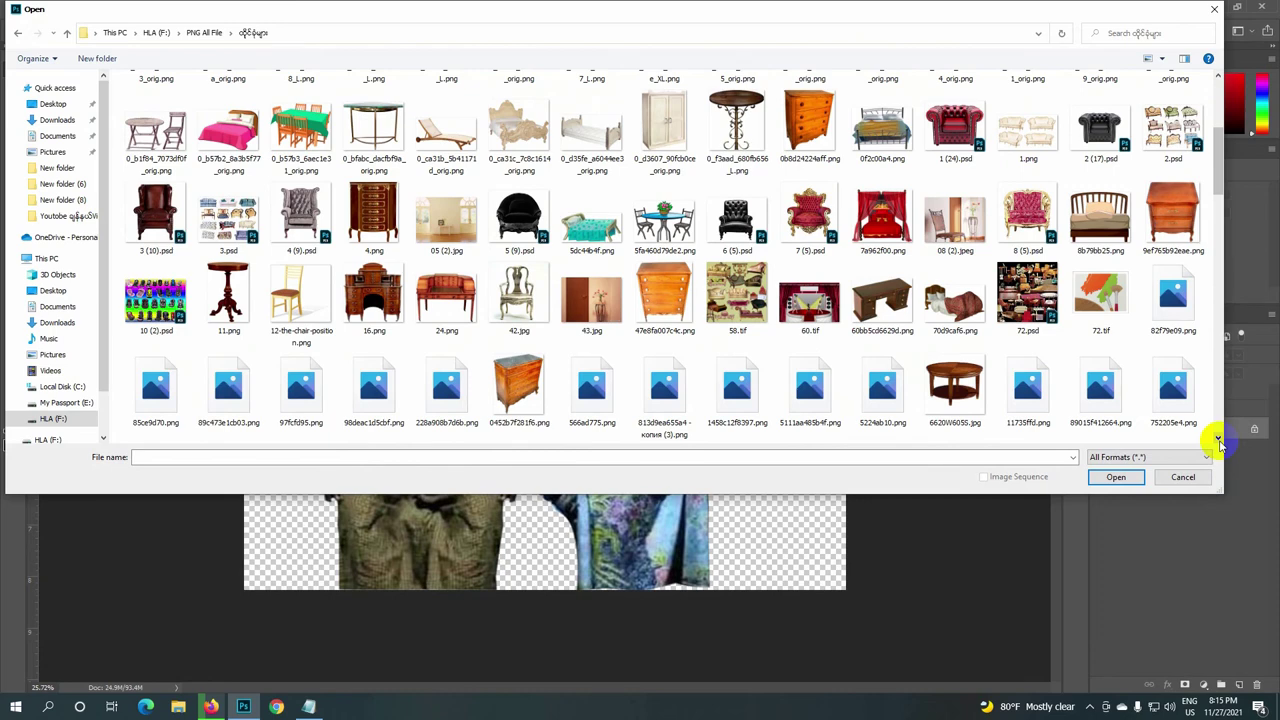
click(155, 210)
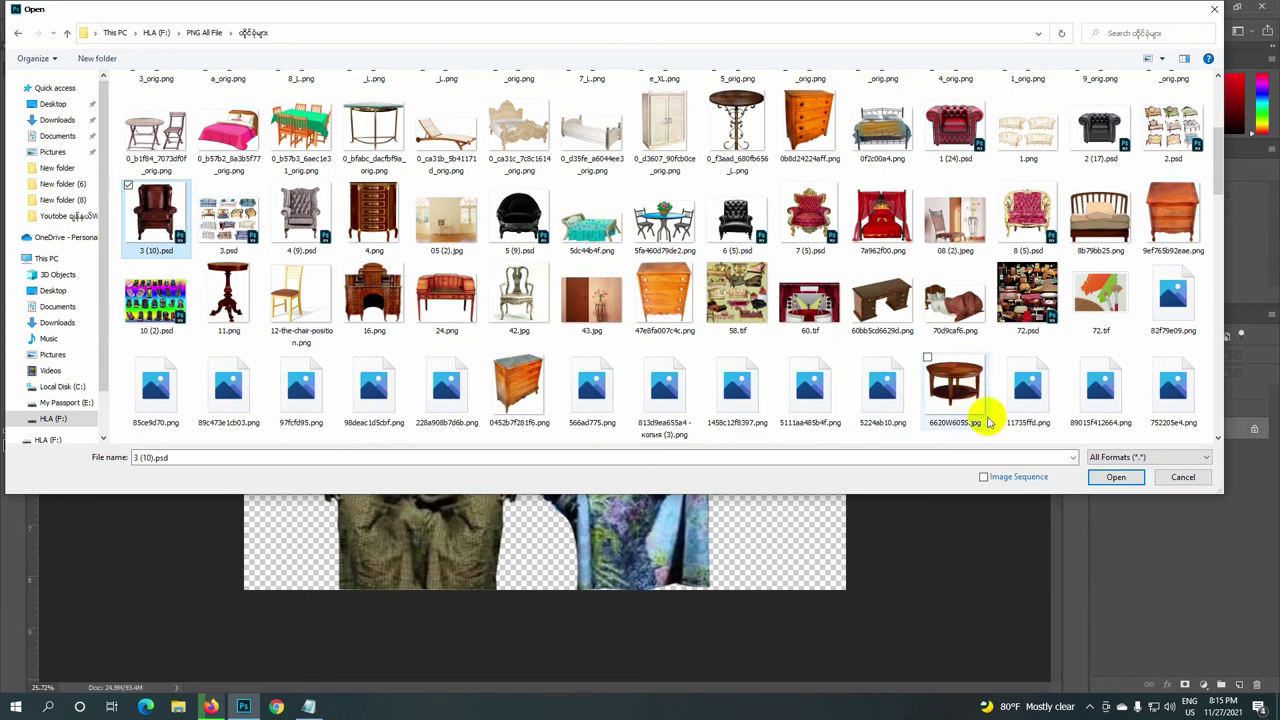
click(1117, 477)
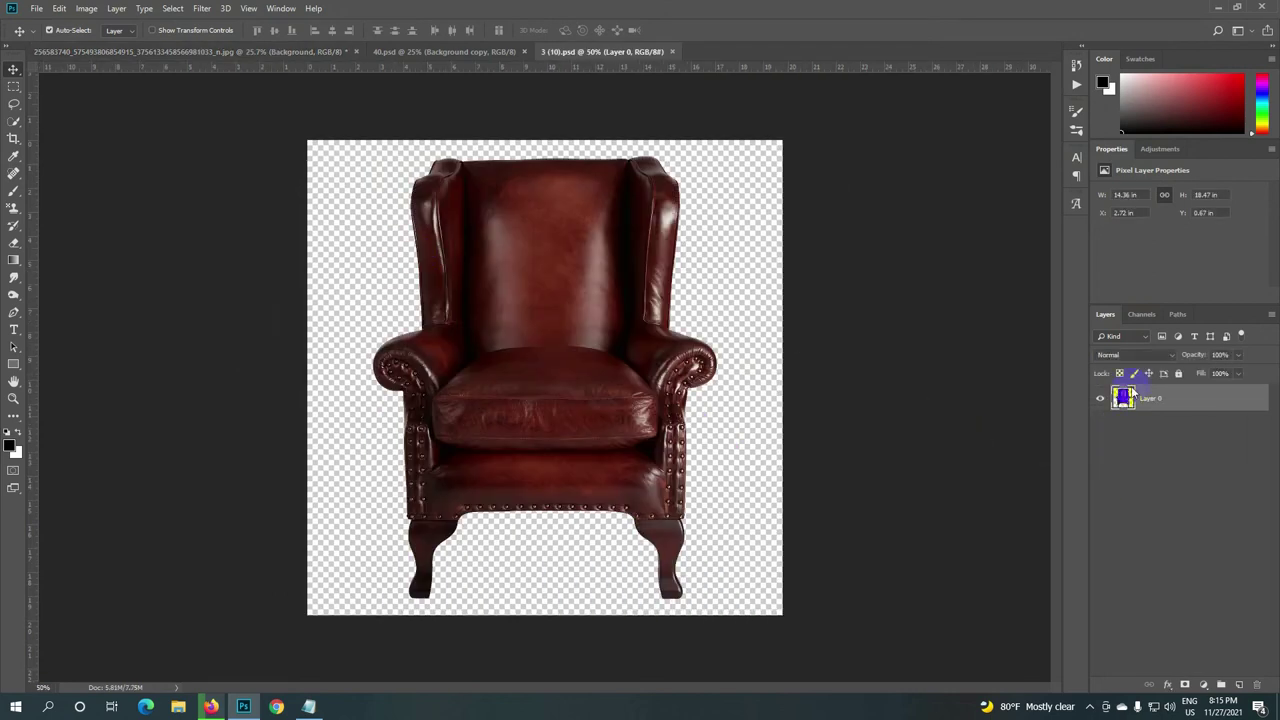
Step: Drag the armchair layer into the couple image and move it behind the man's torso
mouse_move(1125, 400)
mouse_down()
mouse_move(490, 302)
mouse_move(108, 52)
mouse_up()
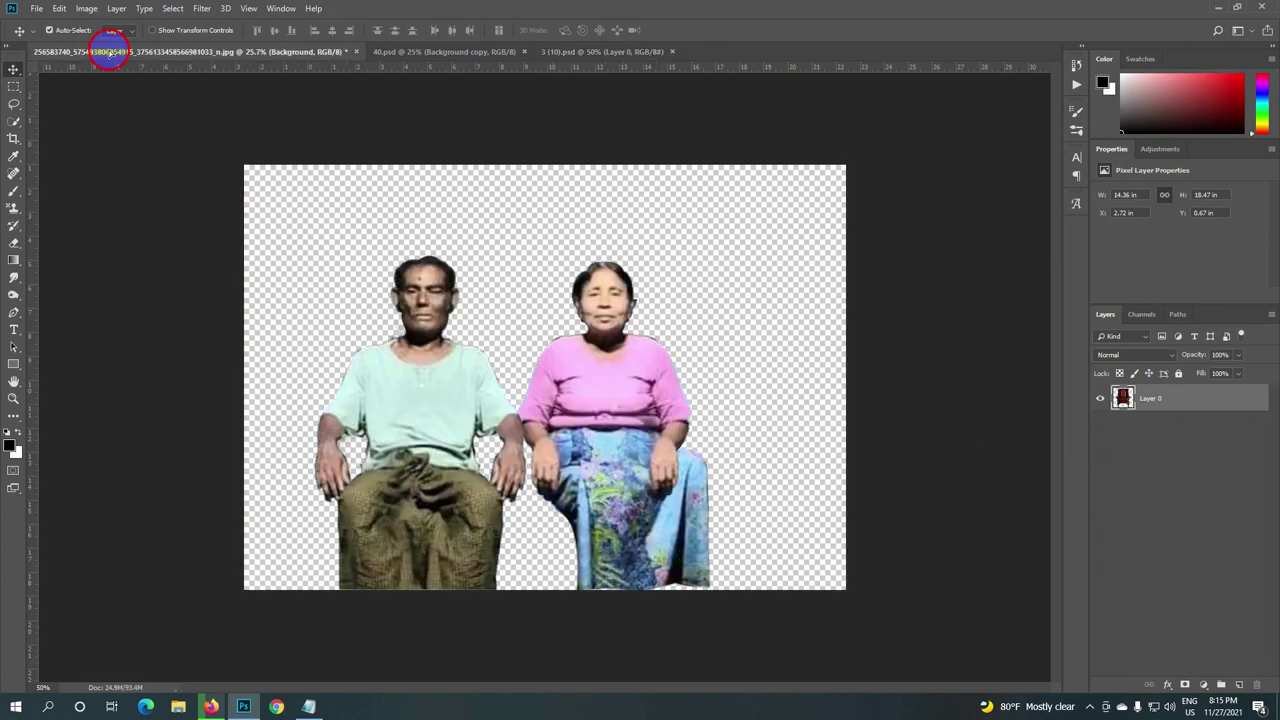
drag(108, 52, 477, 336)
mouse_move(514, 276)
mouse_down()
mouse_move(447, 437)
mouse_move(480, 412)
mouse_up()
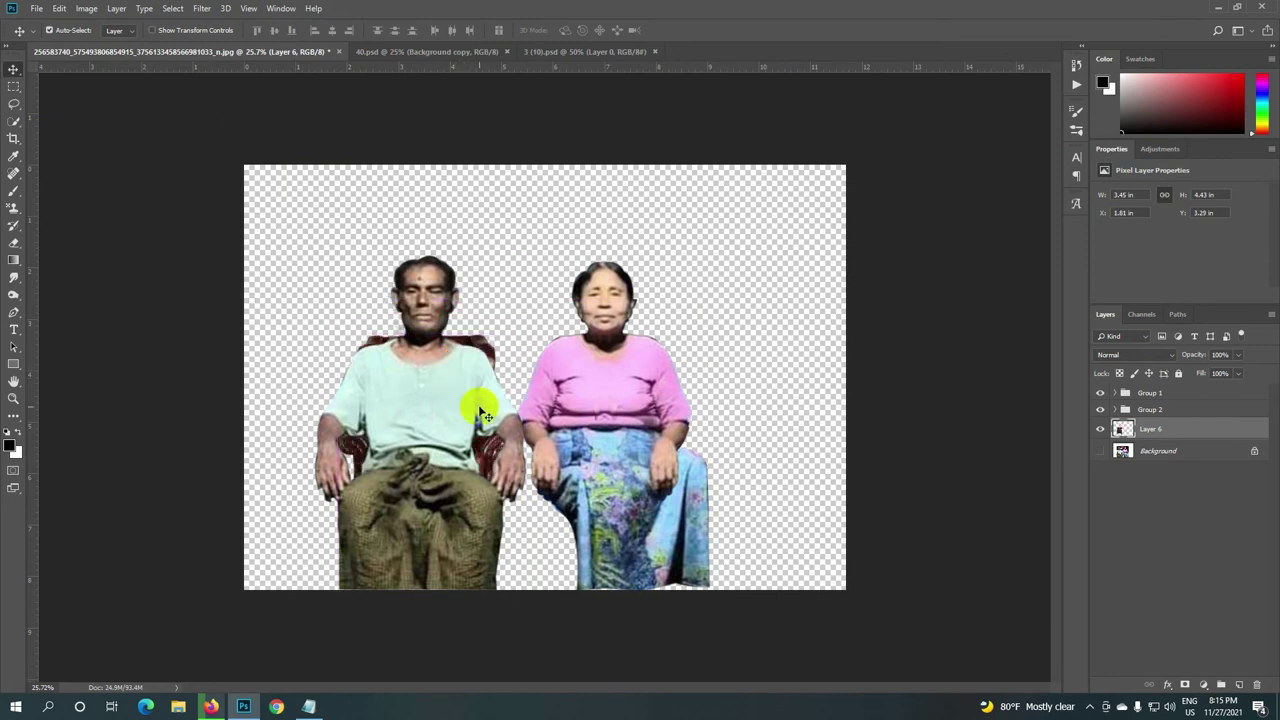
Step: Enlarge the armchair to frame his shoulders, narrow it slightly and commit the transform
key(ctrl+t)
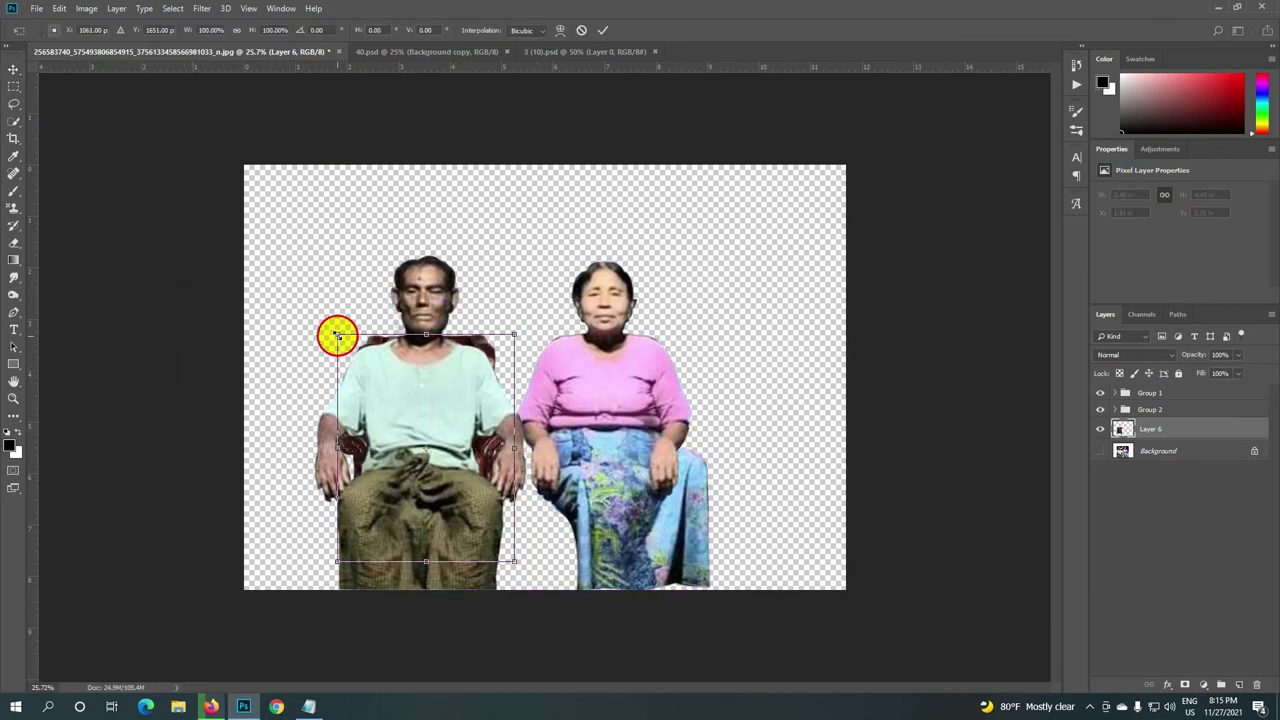
drag(337, 335, 302, 281)
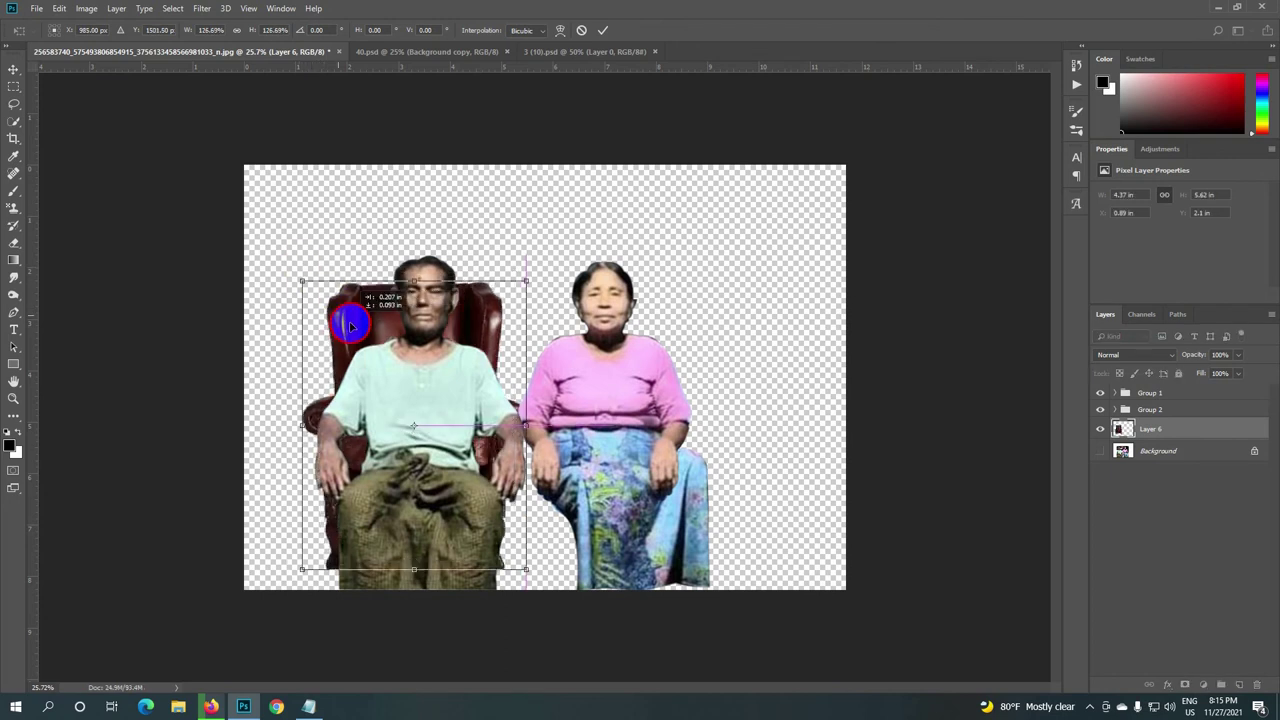
drag(350, 324, 360, 358)
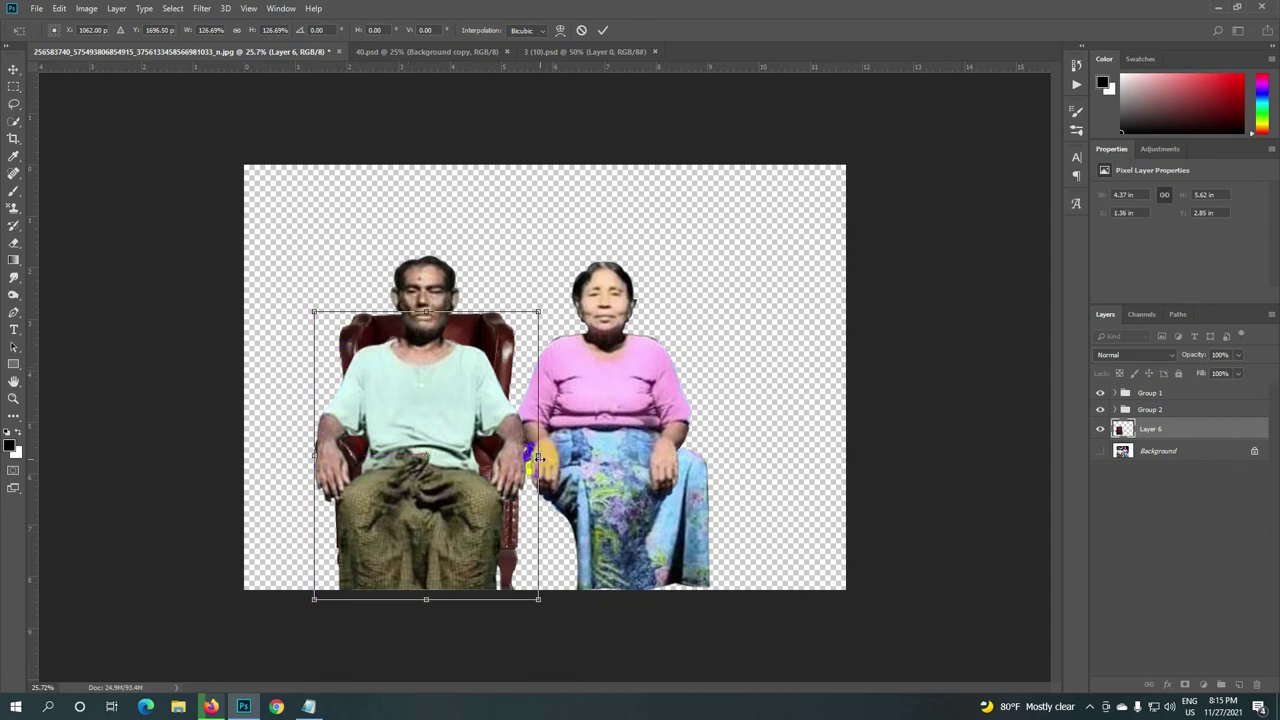
drag(538, 458, 530, 458)
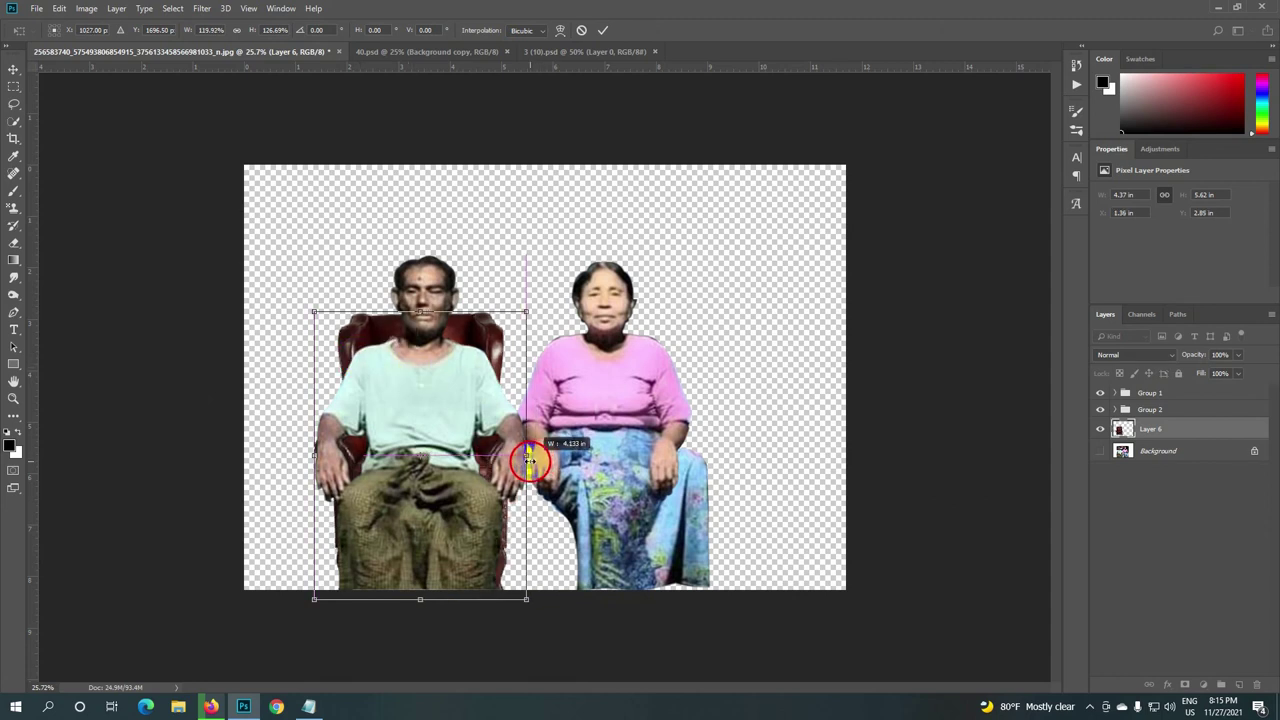
drag(529, 460, 529, 458)
key(Left)
key(Left)
key(Left)
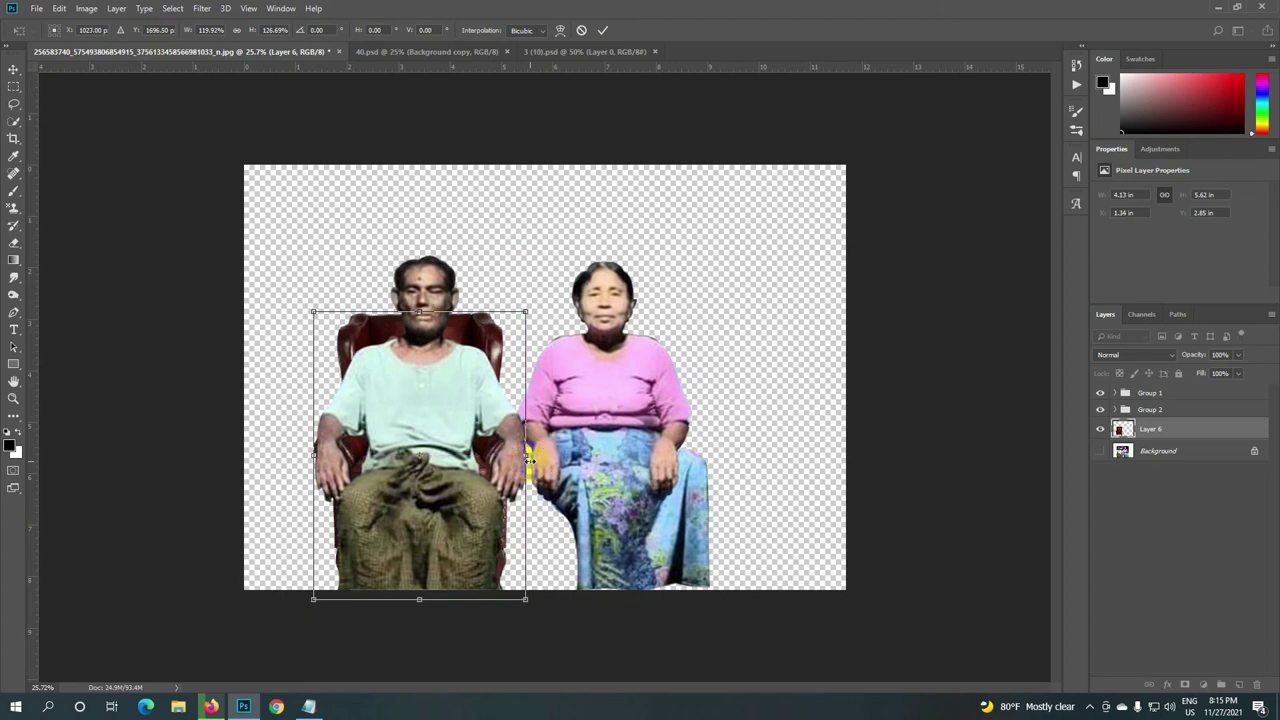
click(603, 30)
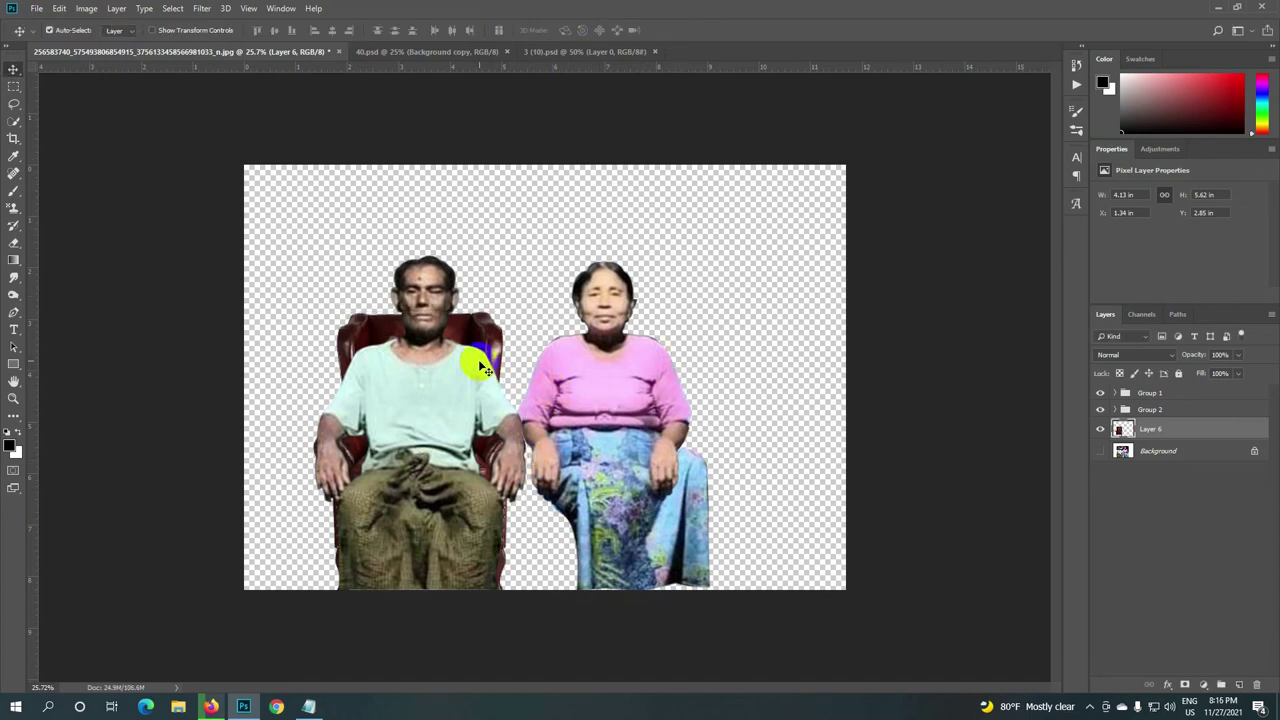
click(263, 126)
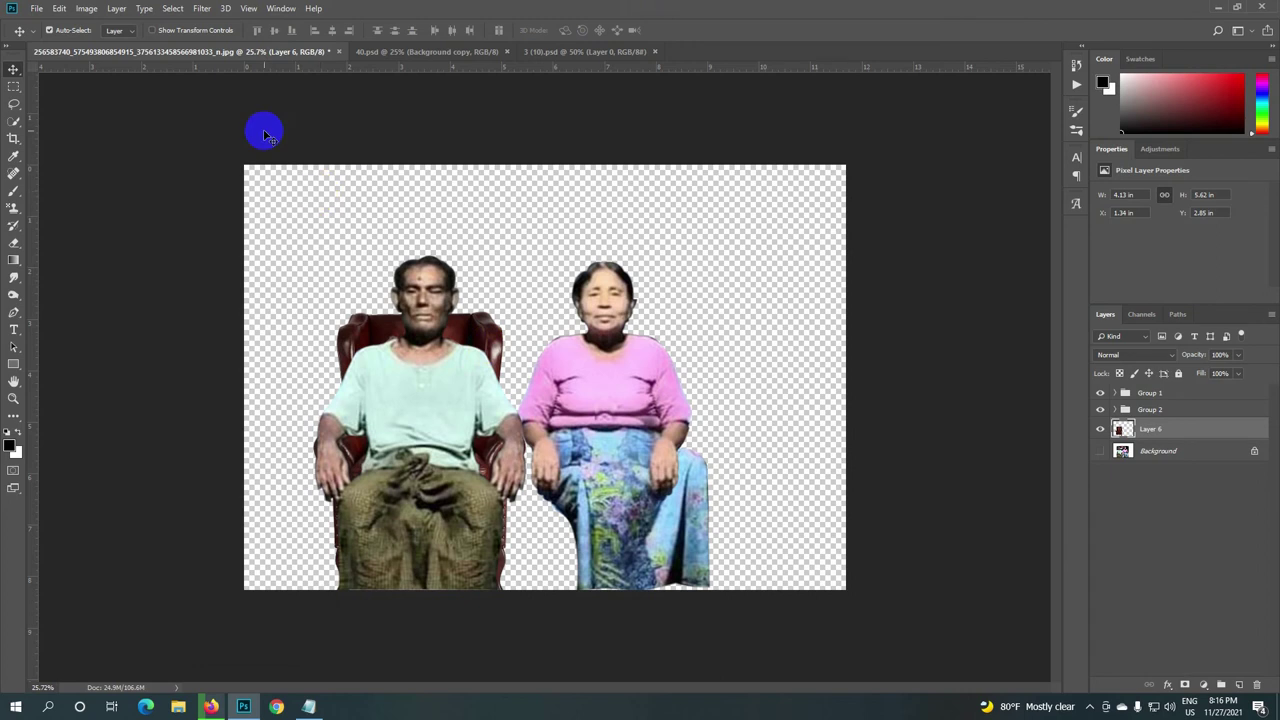
click(57, 68)
click(88, 10)
mouse_move(104, 48)
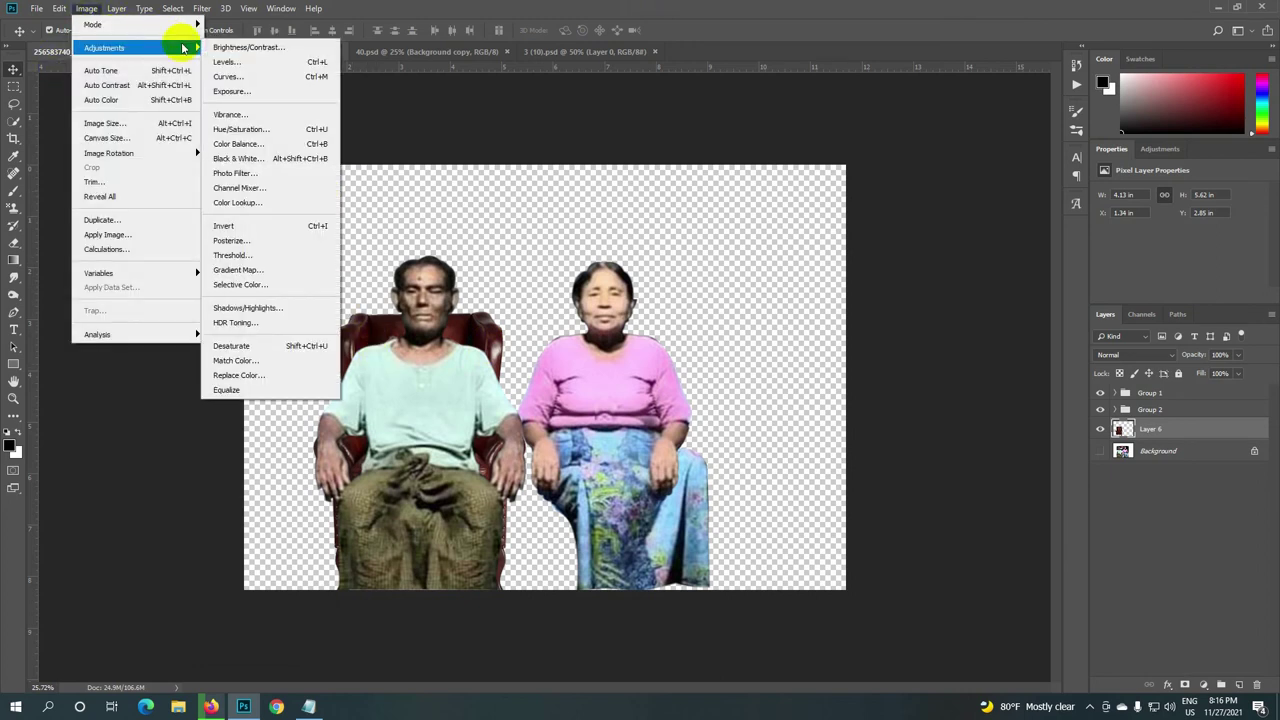
click(232, 129)
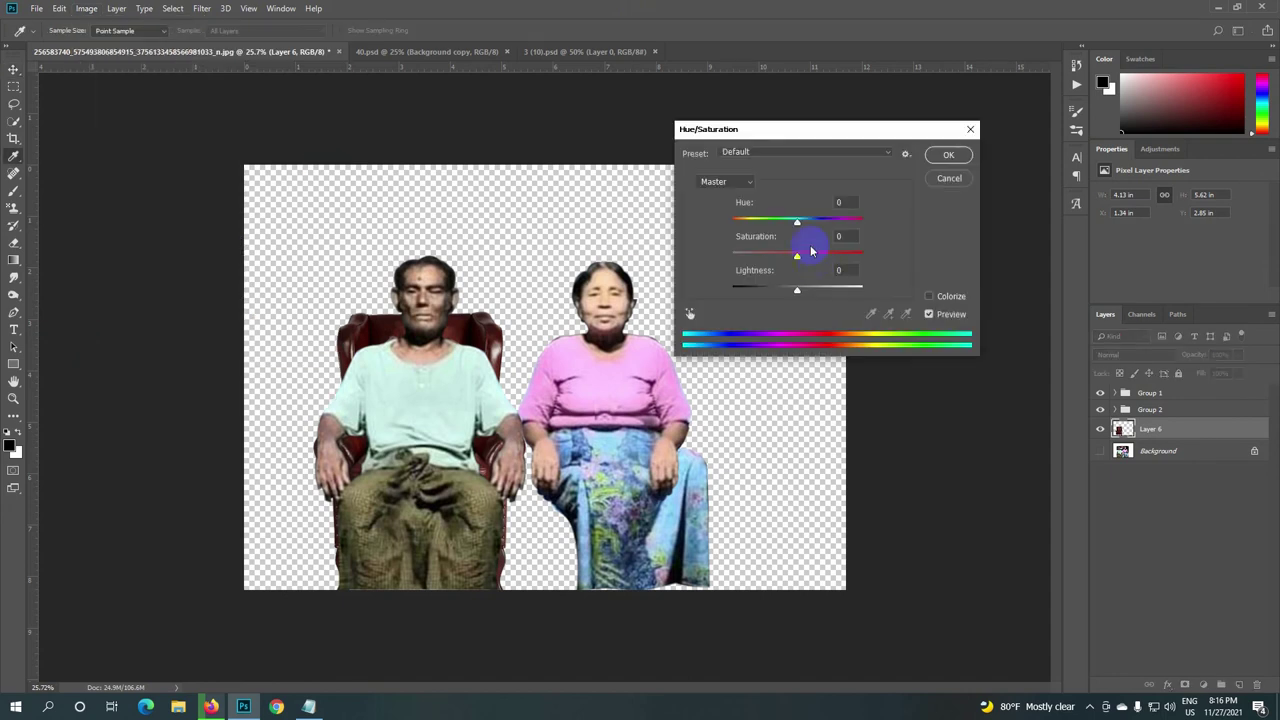
mouse_move(800, 228)
mouse_down()
mouse_move(757, 235)
mouse_move(923, 236)
mouse_move(907, 244)
mouse_up()
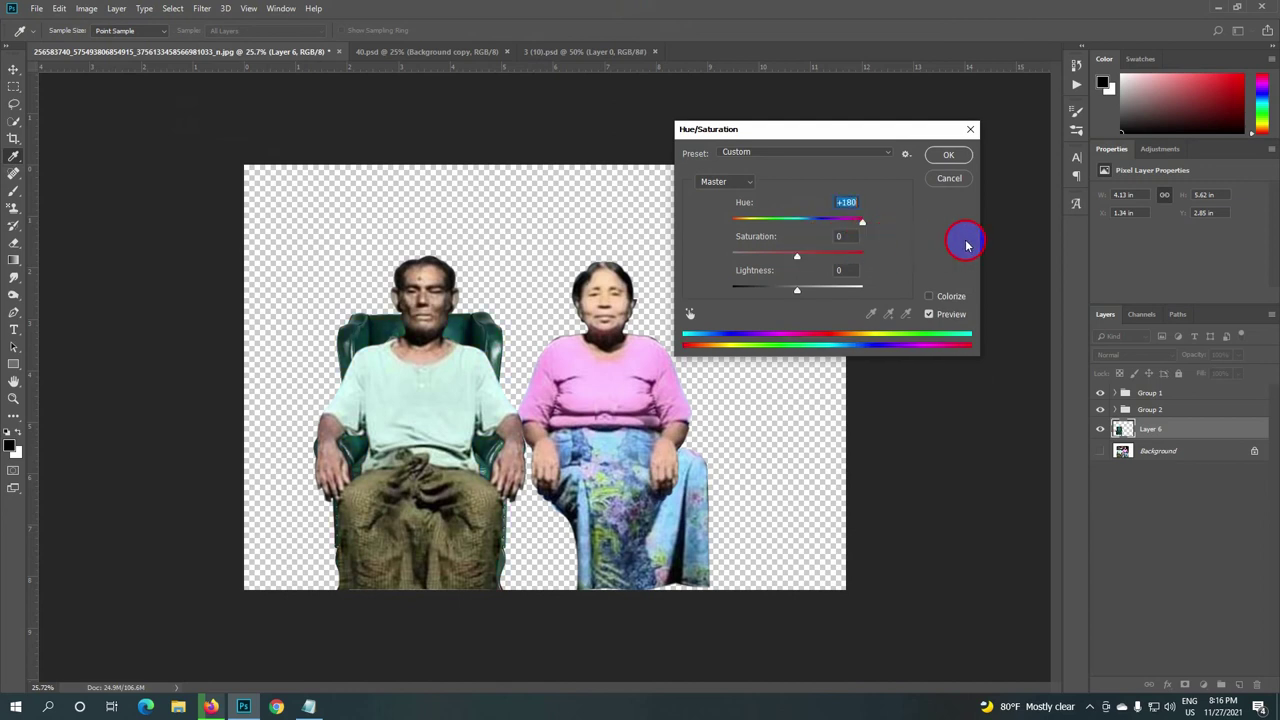
mouse_move(960, 244)
mouse_down()
mouse_move(851, 243)
mouse_move(766, 263)
mouse_move(807, 271)
mouse_move(763, 275)
mouse_up()
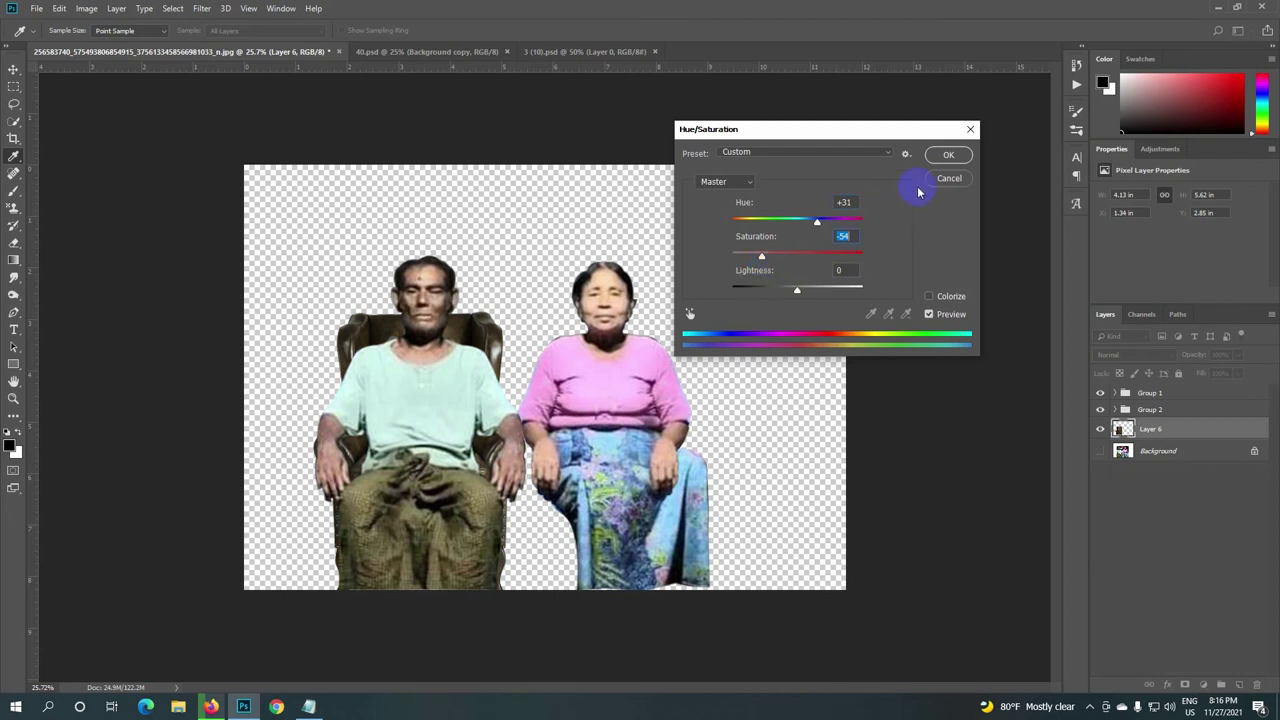
click(968, 131)
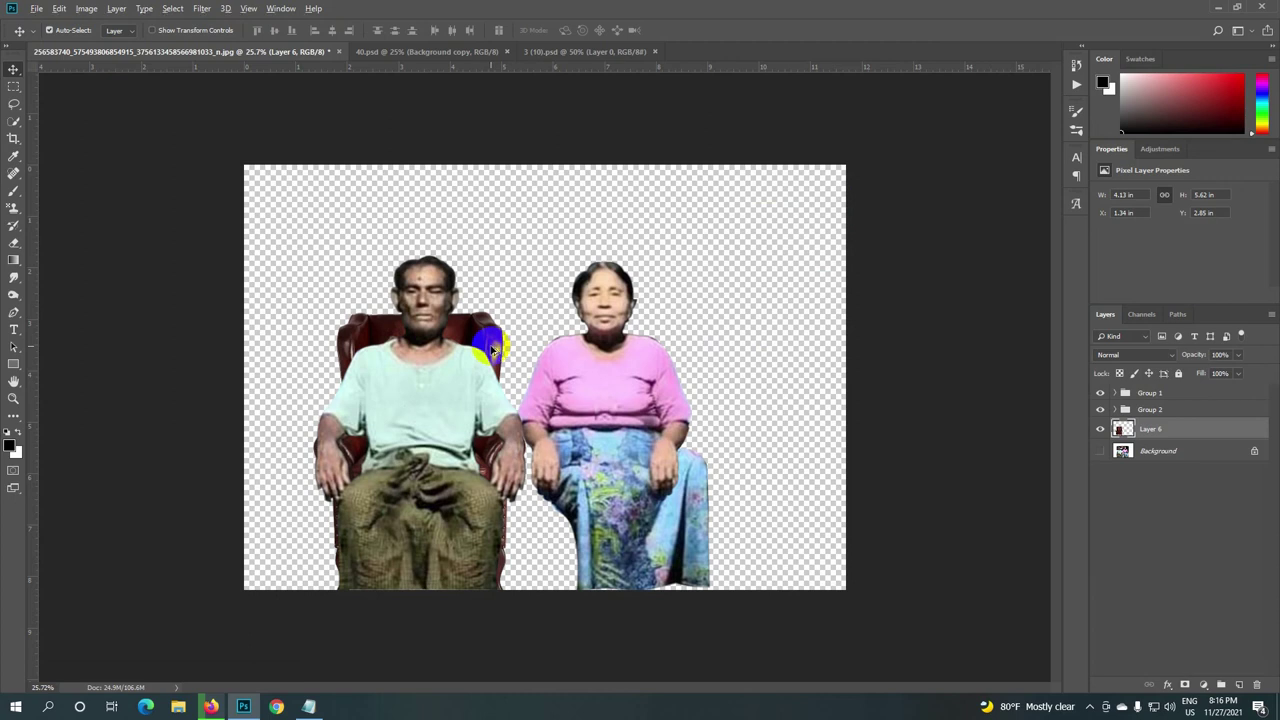
mouse_move(492, 348)
mouse_down()
mouse_move(688, 345)
mouse_move(684, 361)
mouse_up()
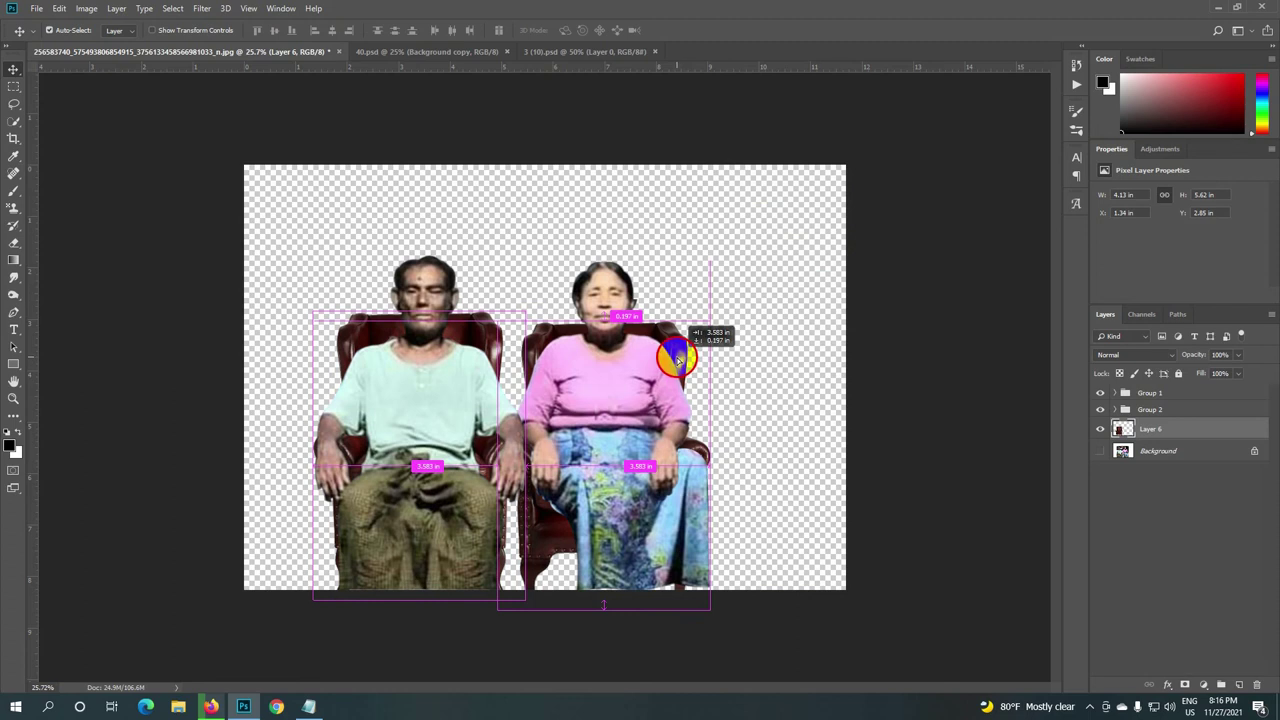
Step: Raise the armchair copy behind the woman and distort its corners to fit her perspective
drag(684, 361, 674, 322)
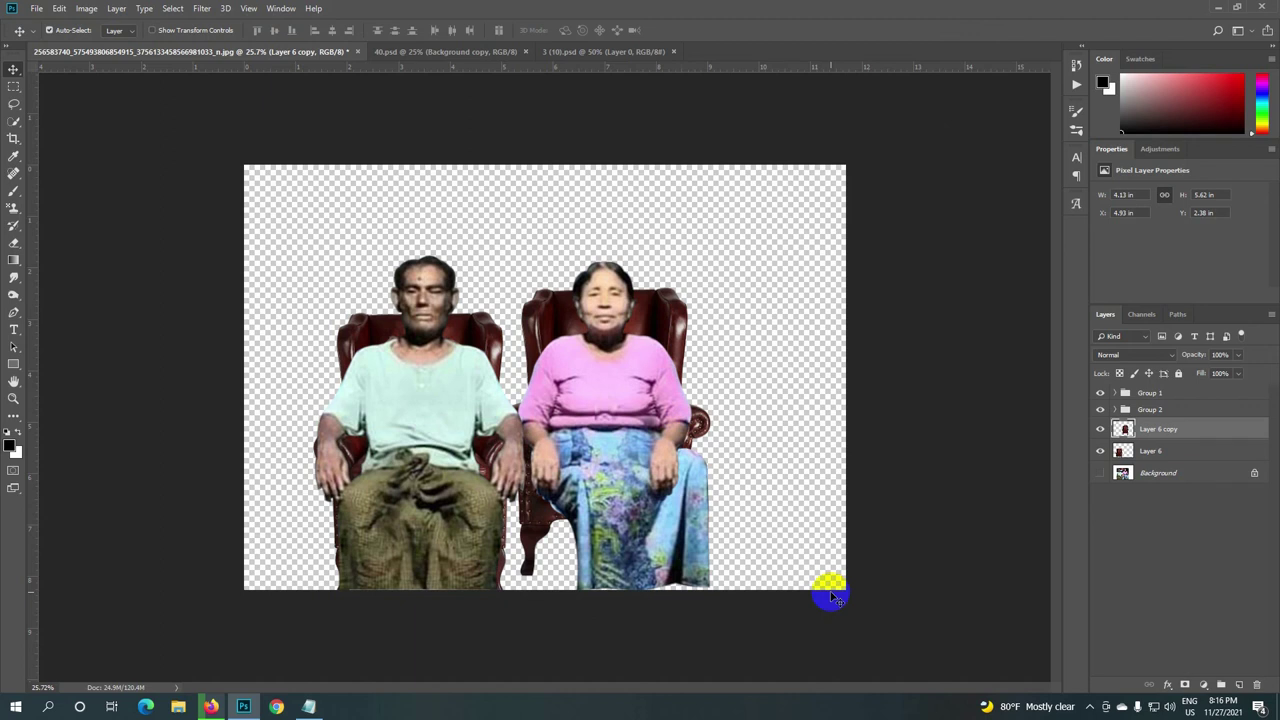
key(ctrl+t)
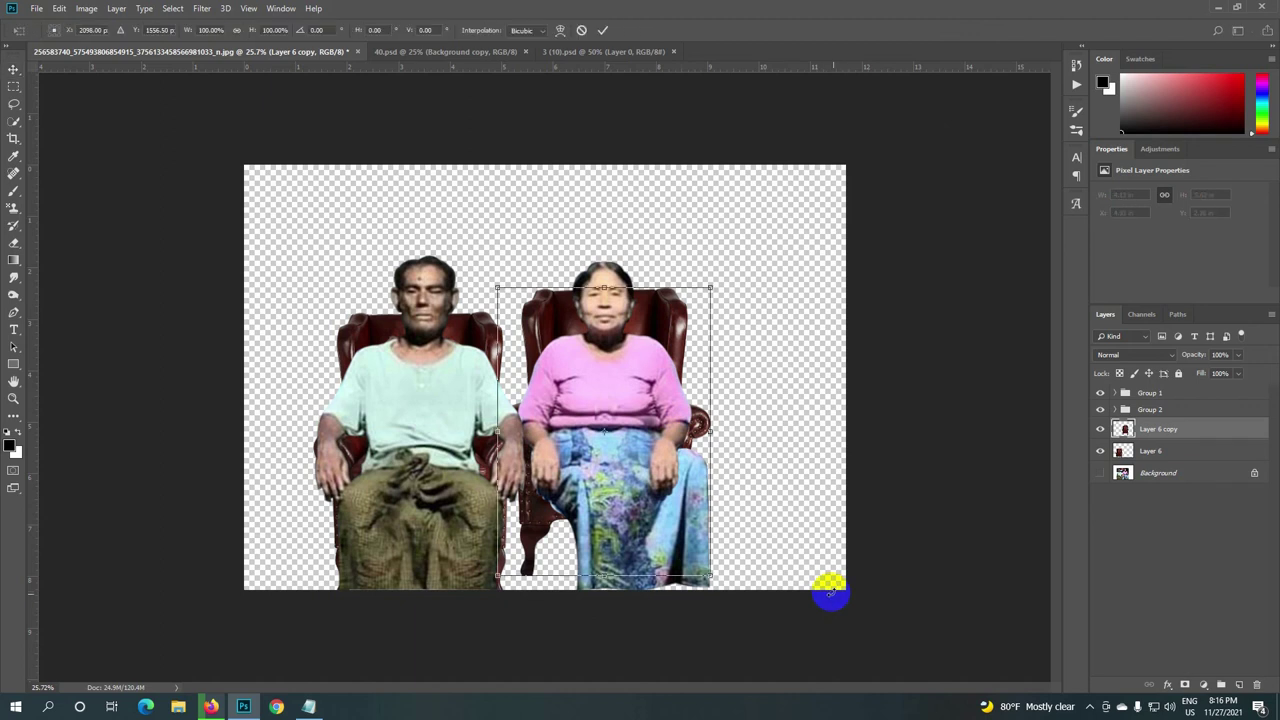
right_click(612, 382)
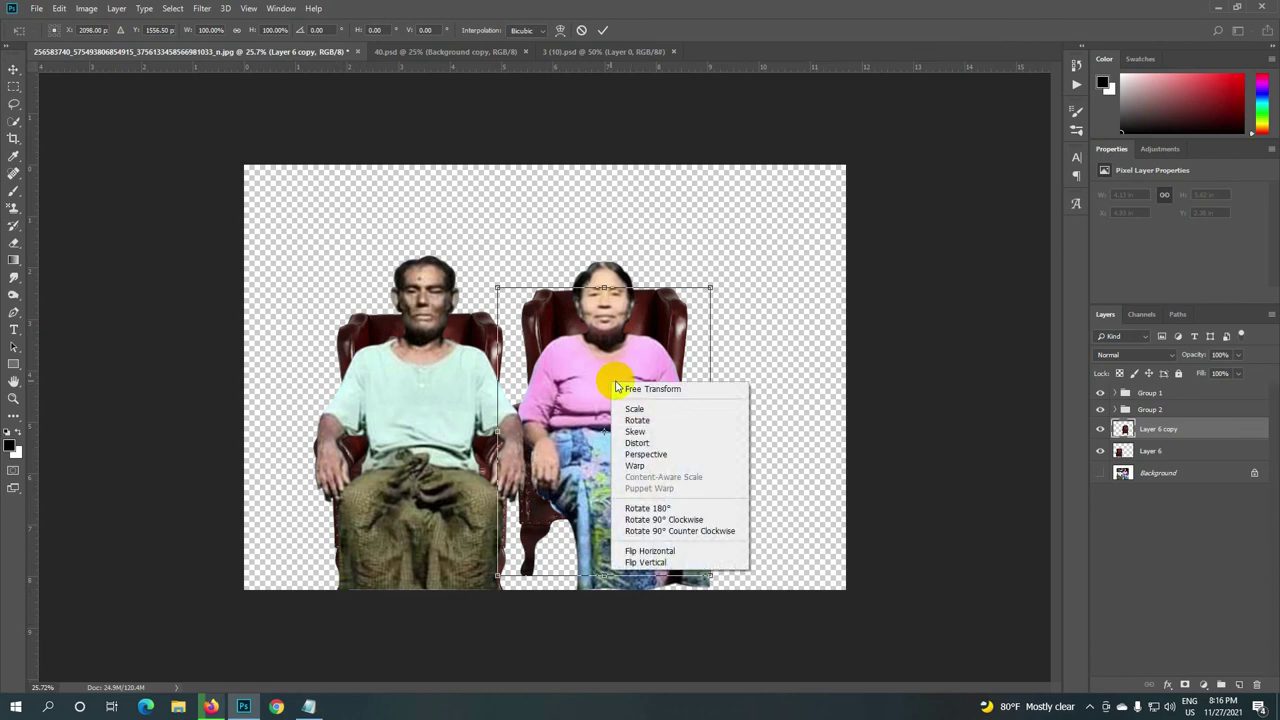
click(647, 446)
mouse_move(494, 433)
mouse_down()
mouse_move(482, 411)
mouse_move(494, 428)
mouse_up()
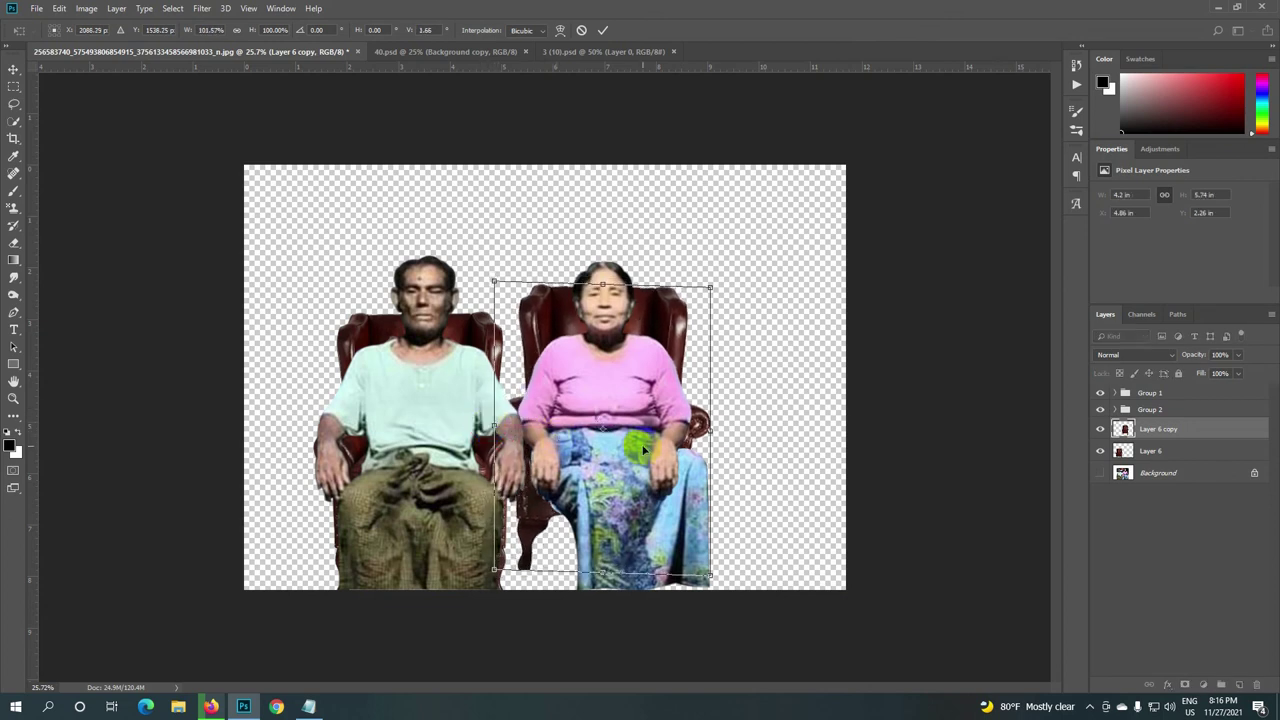
drag(710, 427, 701, 449)
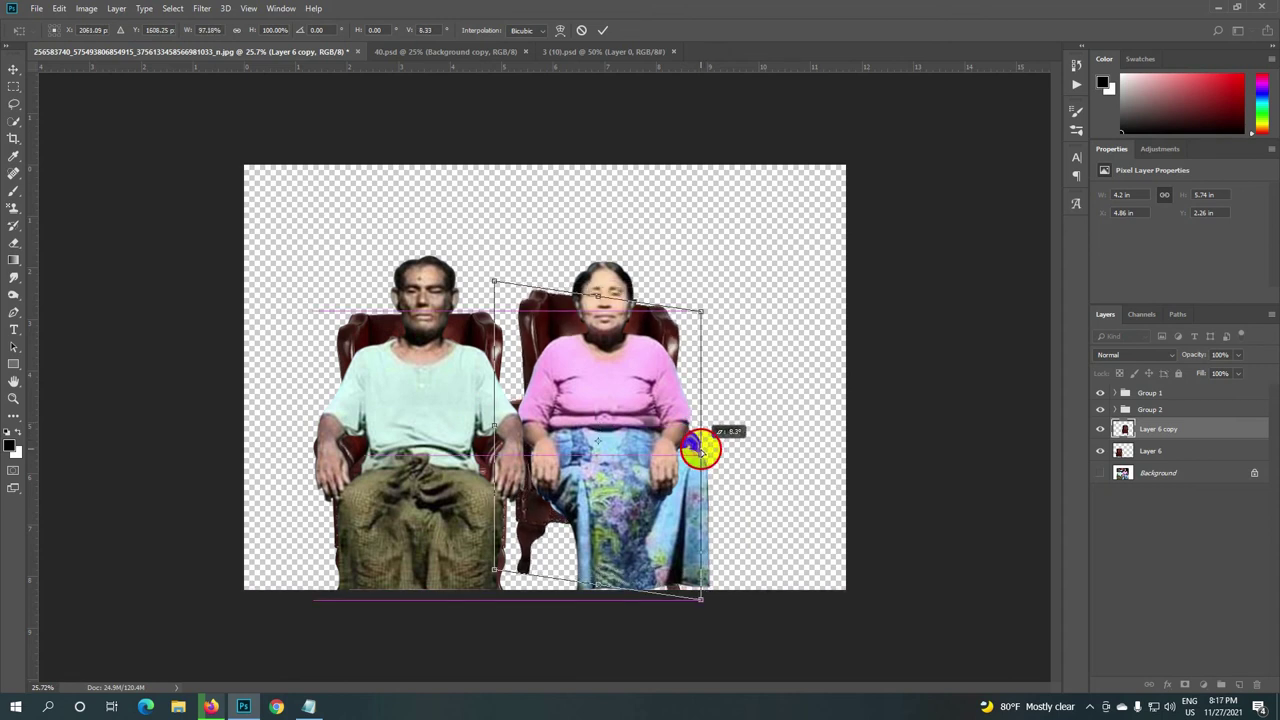
drag(521, 551, 529, 561)
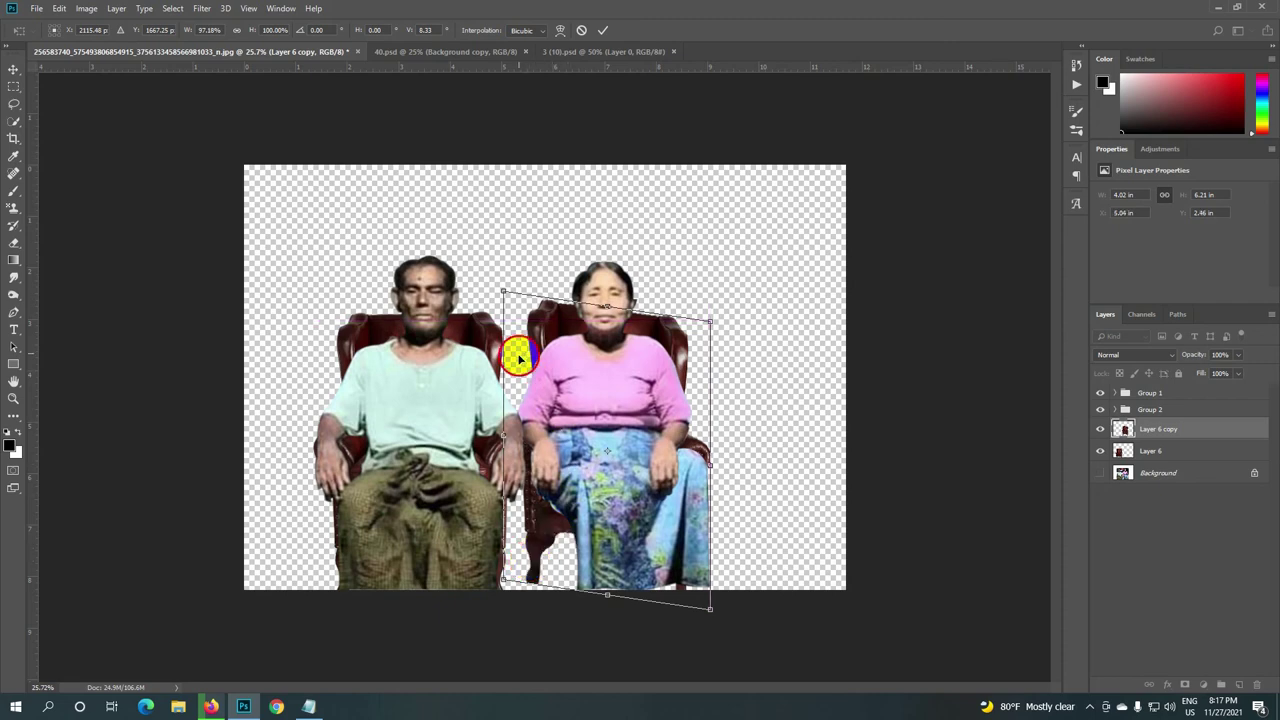
drag(514, 357, 514, 364)
drag(712, 347, 703, 336)
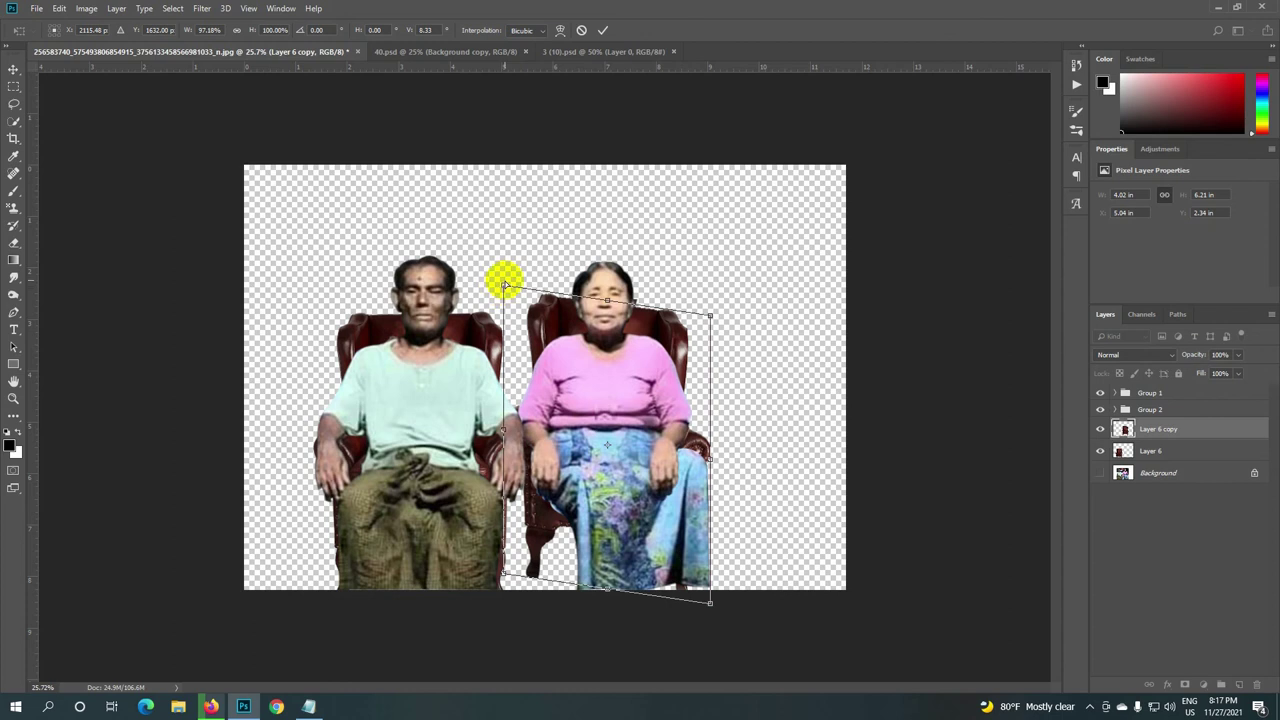
drag(502, 287, 498, 300)
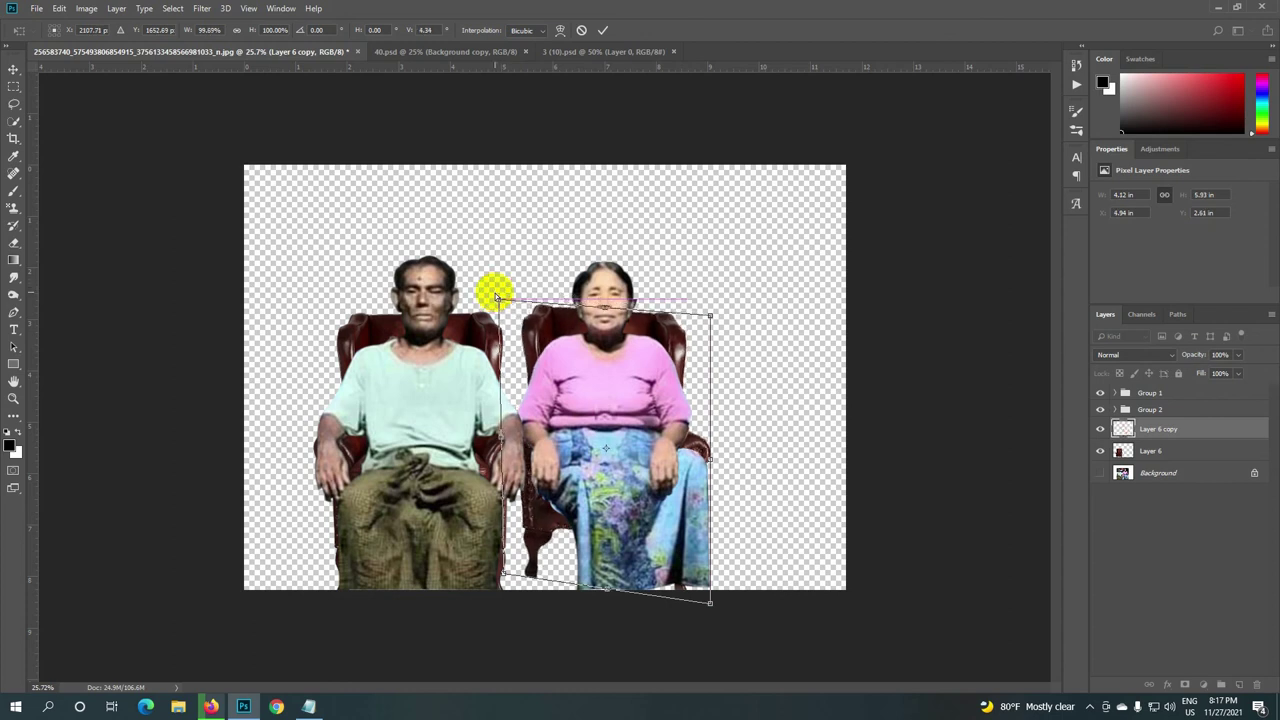
drag(670, 487, 676, 489)
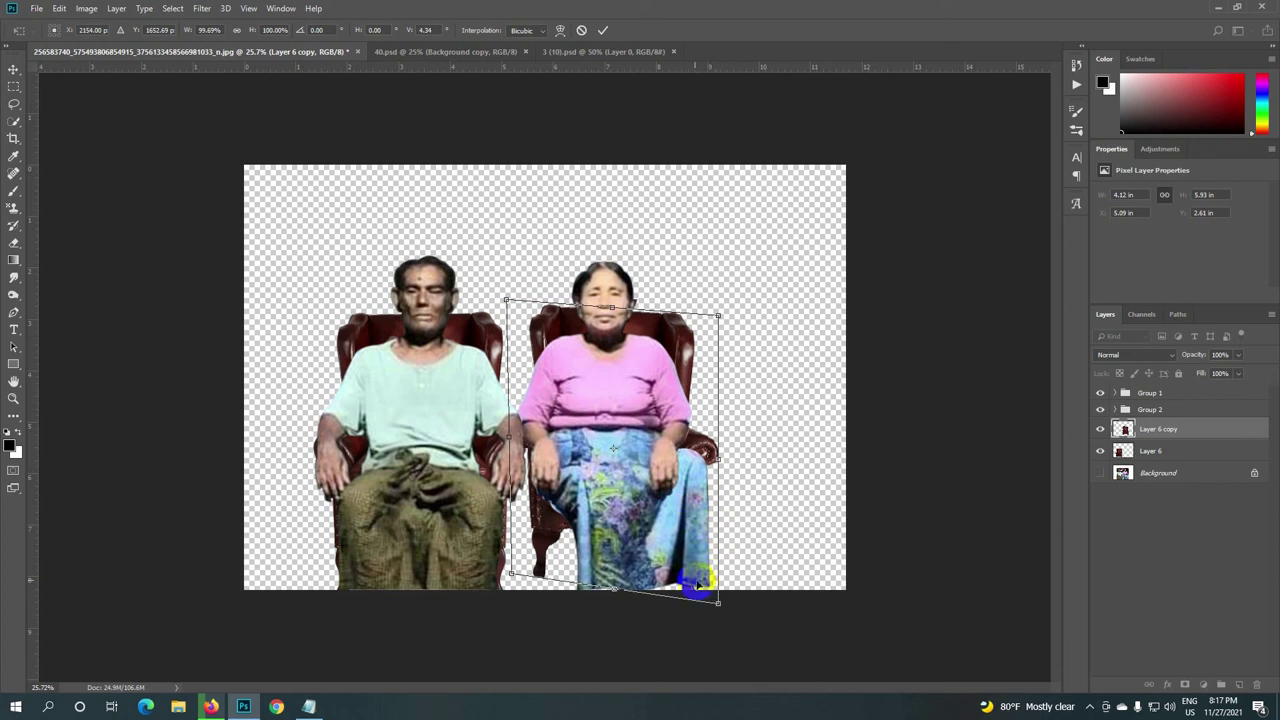
Step: Shift the woman's cut-out left, straighten its tilt at the top corners and apply
drag(652, 532, 650, 537)
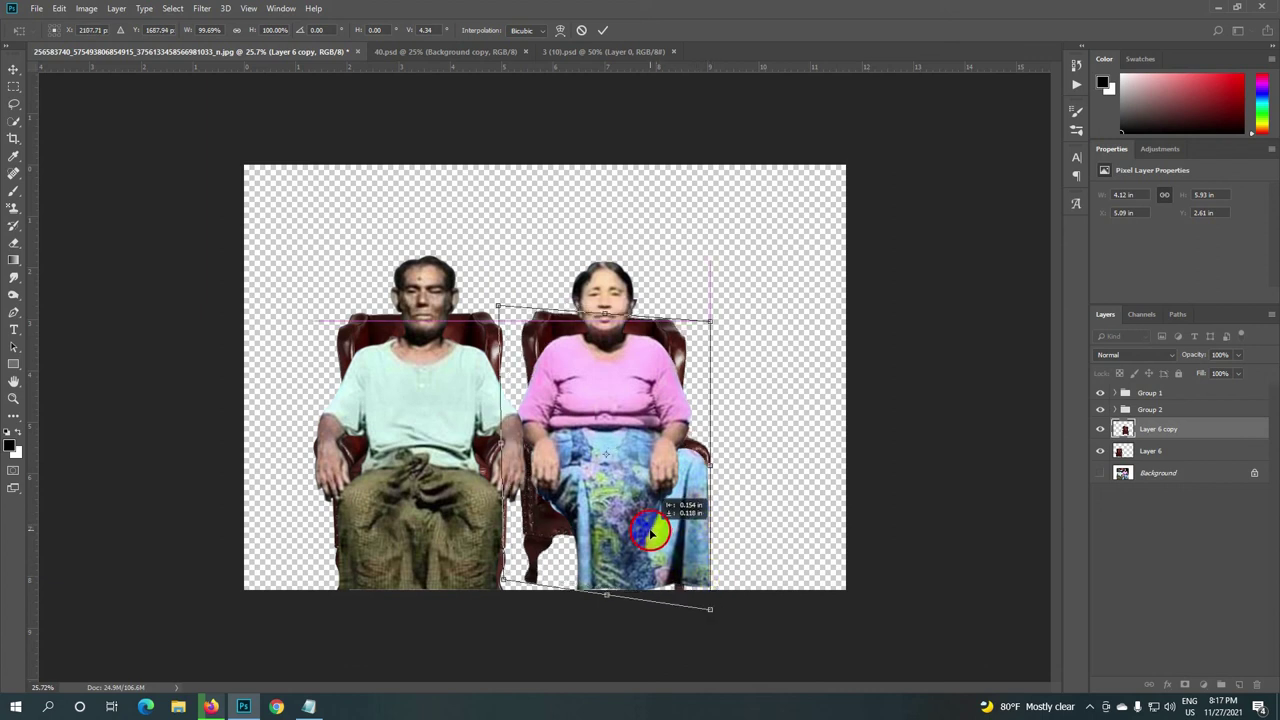
mouse_move(650, 537)
mouse_down()
mouse_move(637, 528)
mouse_move(645, 515)
mouse_up()
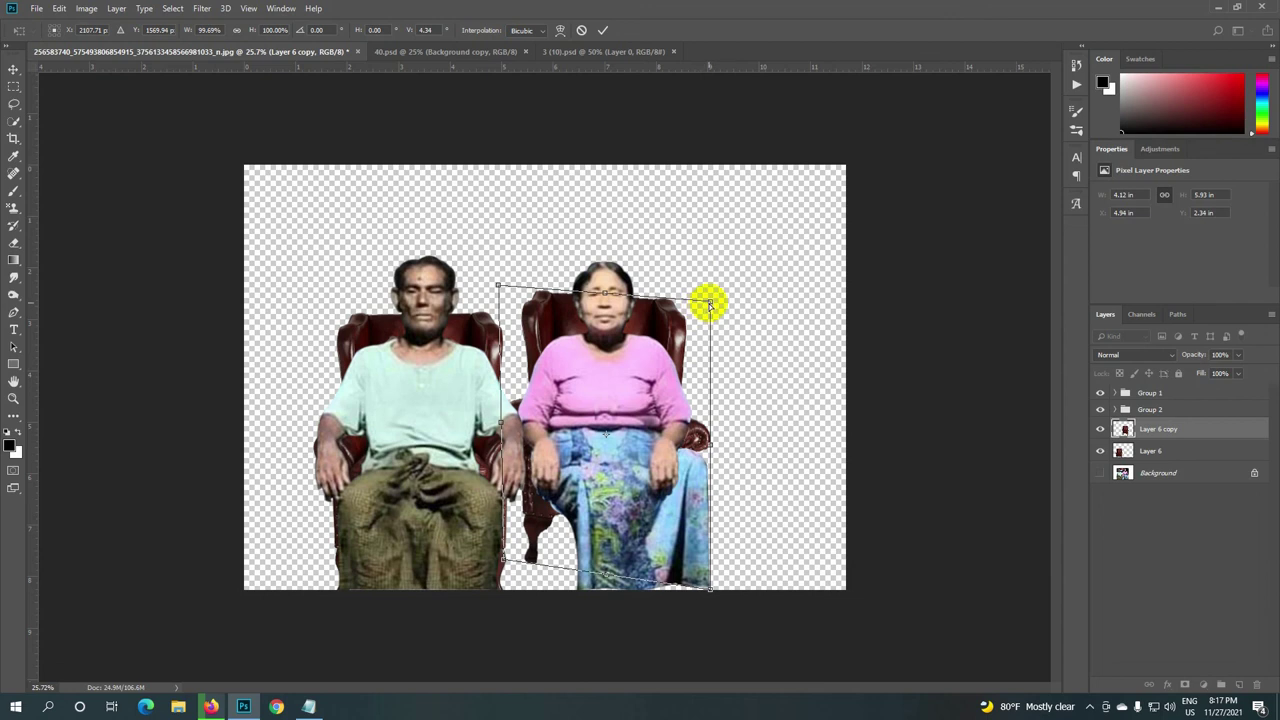
drag(709, 301, 715, 293)
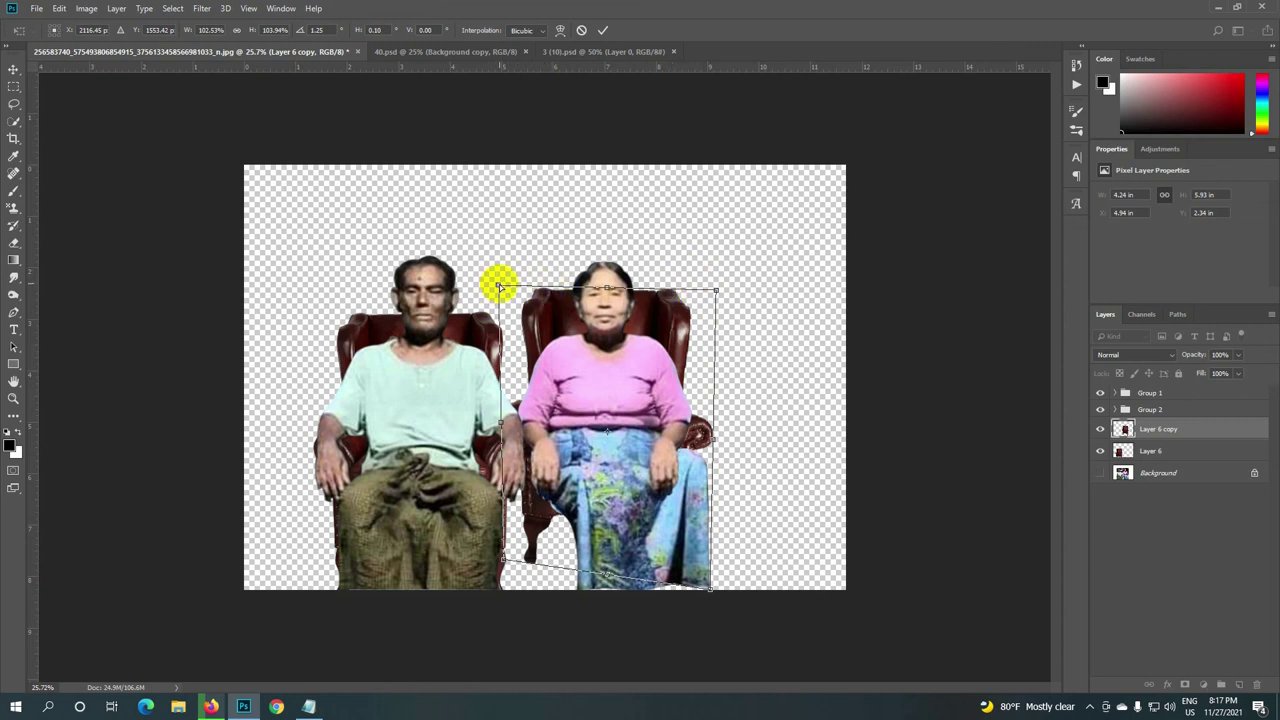
drag(499, 287, 506, 289)
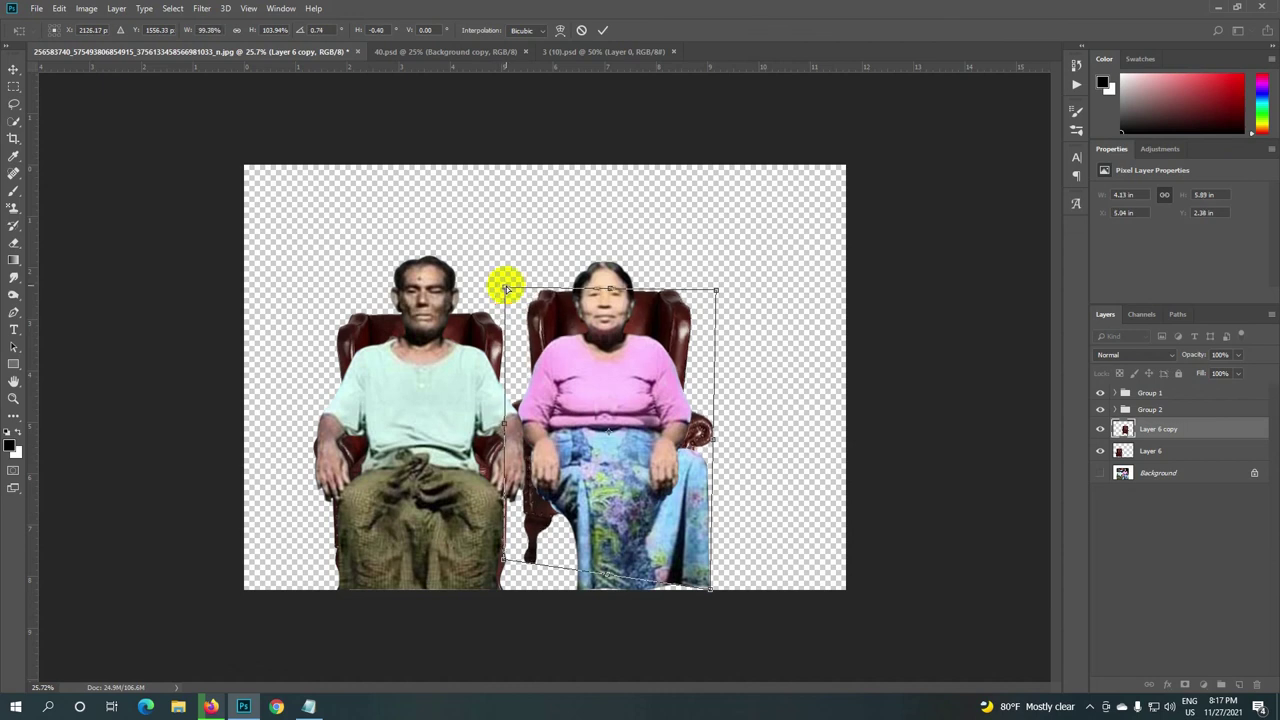
click(603, 30)
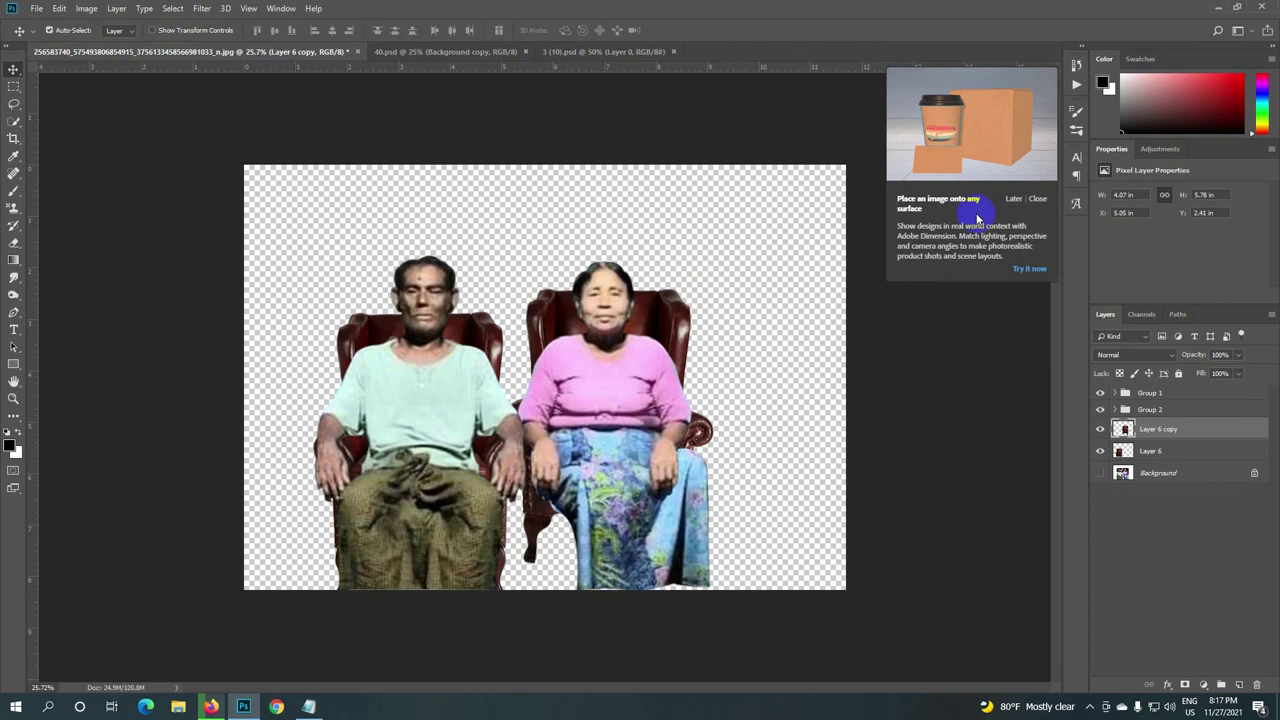
Step: Transform Group 1 together with Layer 6 copy, then cancel without changes
scroll(661, 581, up, 1)
scroll(661, 581, up, 1)
scroll(661, 581, up, 1)
scroll(661, 581, down, 2)
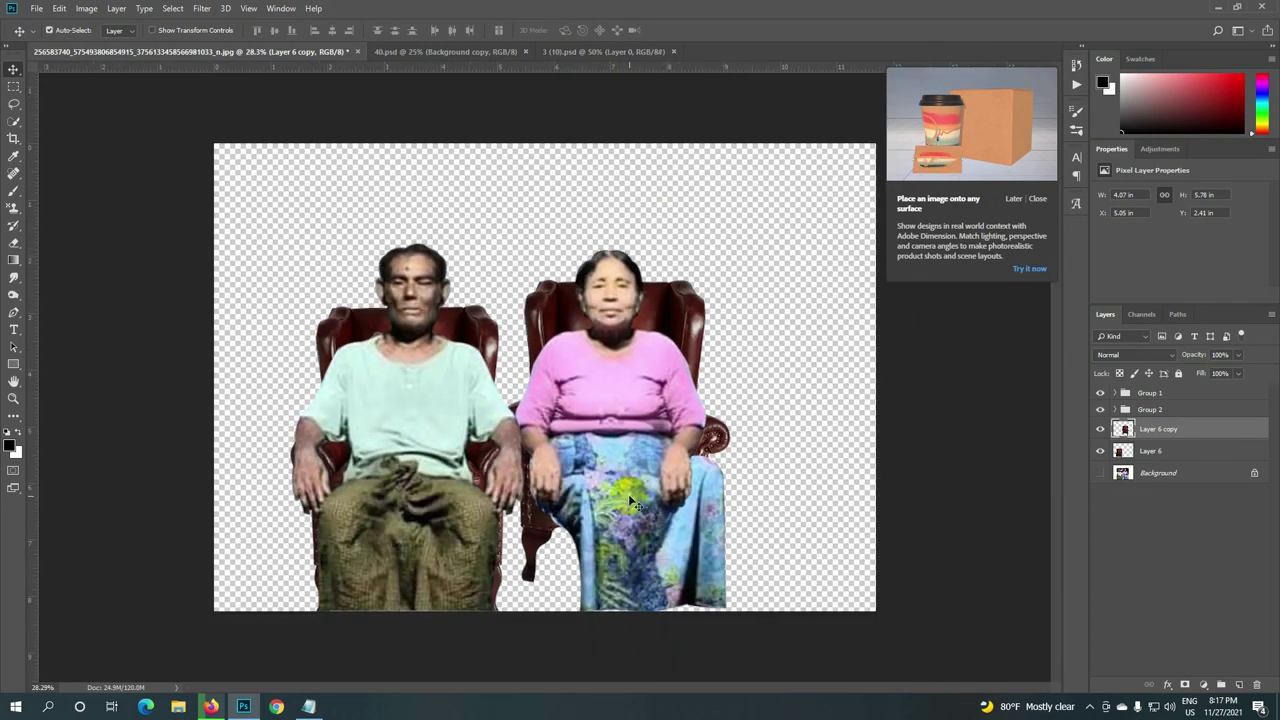
drag(628, 494, 559, 450)
click(1160, 395)
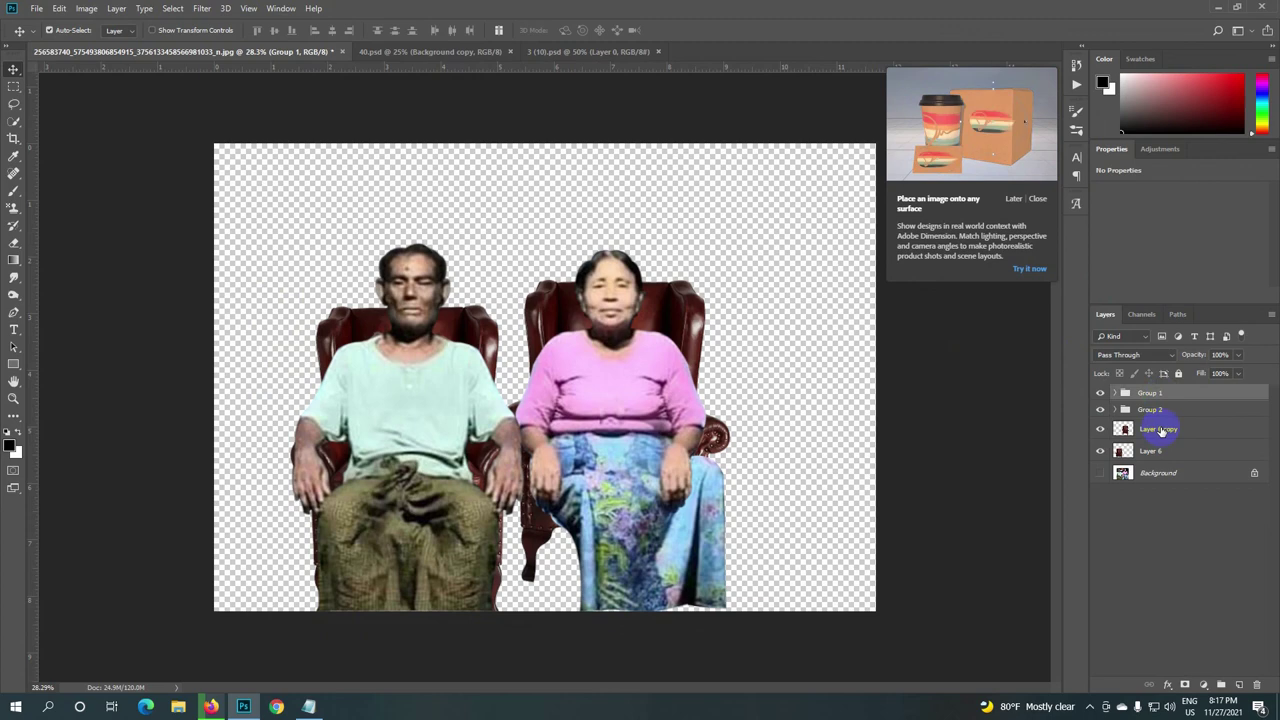
ctrl+click(1160, 430)
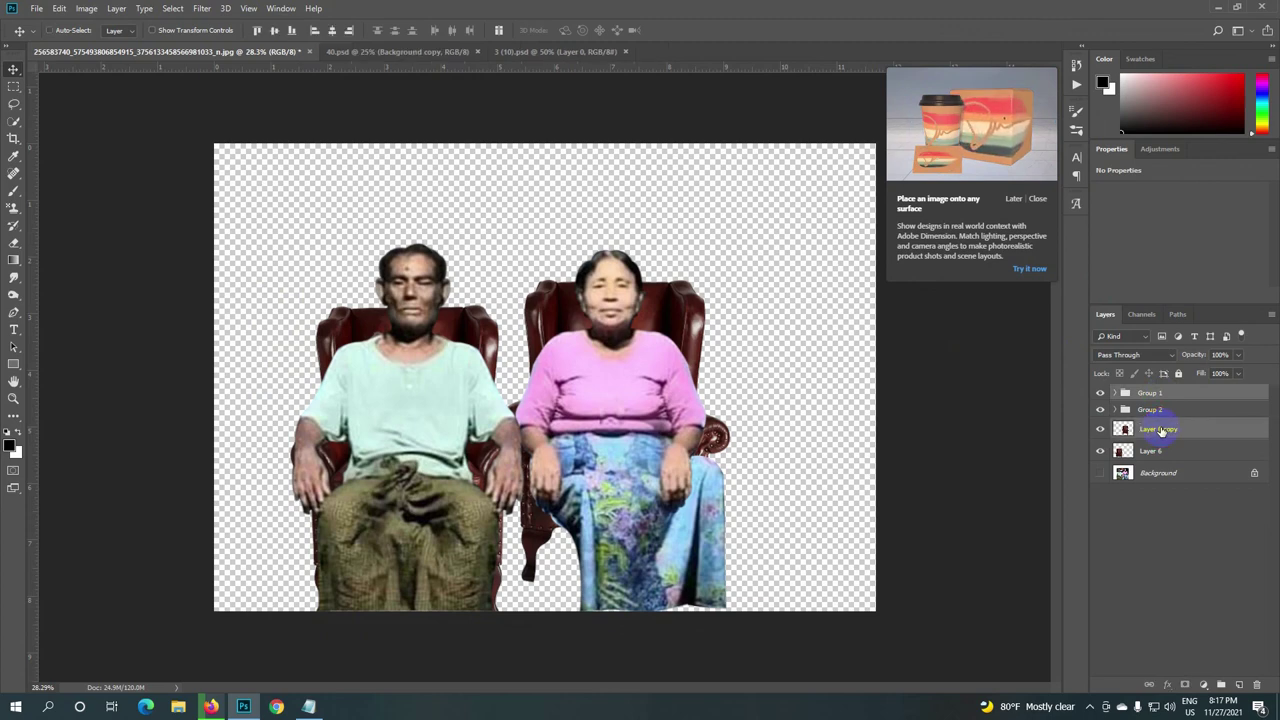
key(ctrl+t)
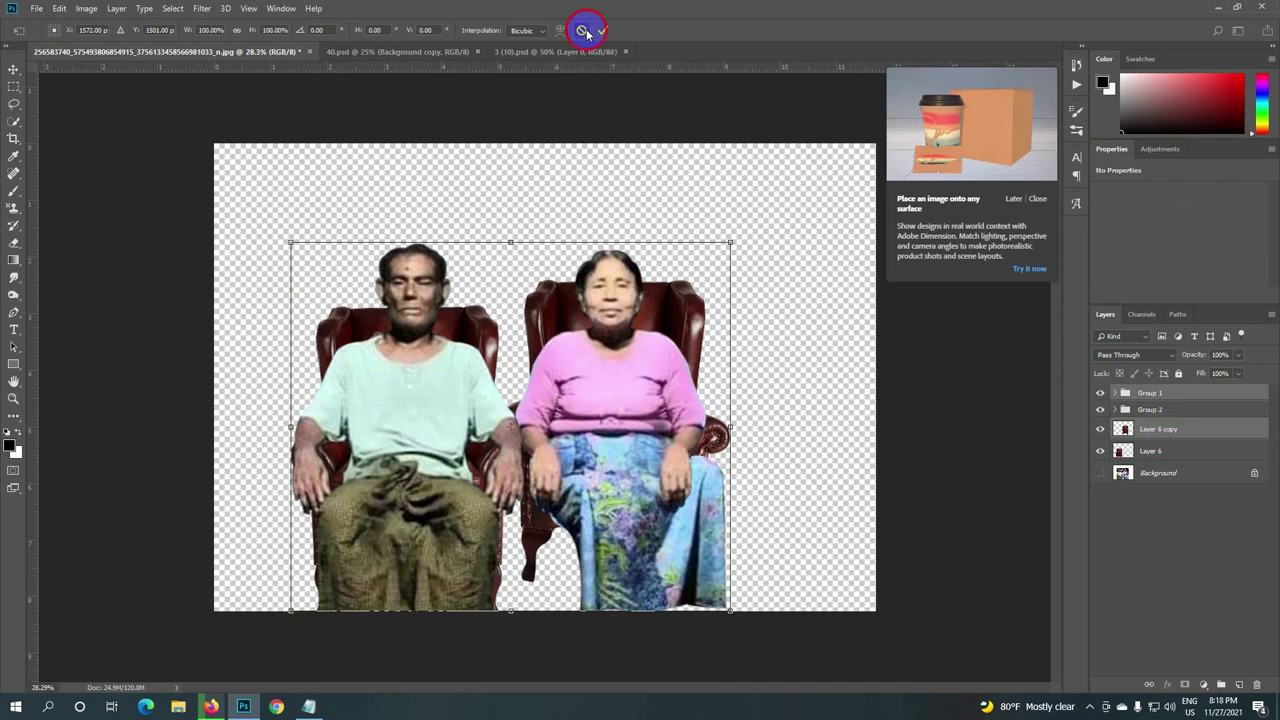
click(585, 30)
Step: Scale Group 1 and Layer 6 to about 101%, nudge them vertically and commit
click(1140, 392)
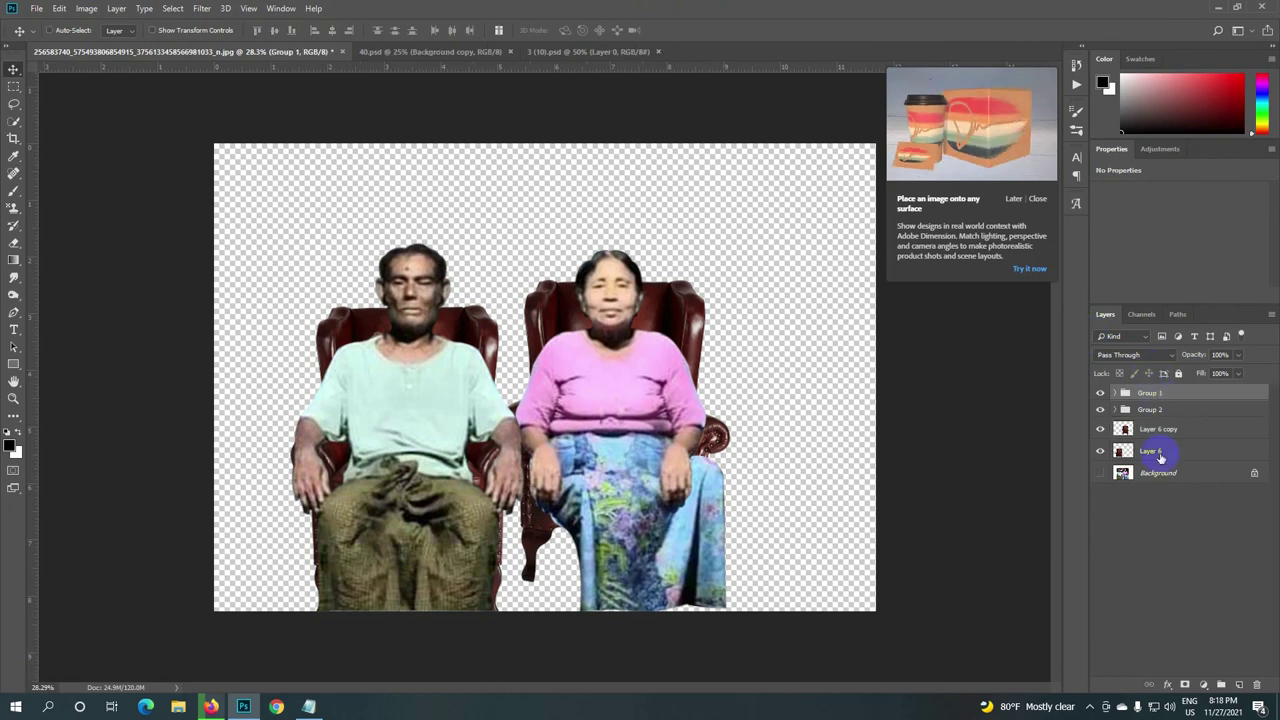
ctrl+click(1152, 452)
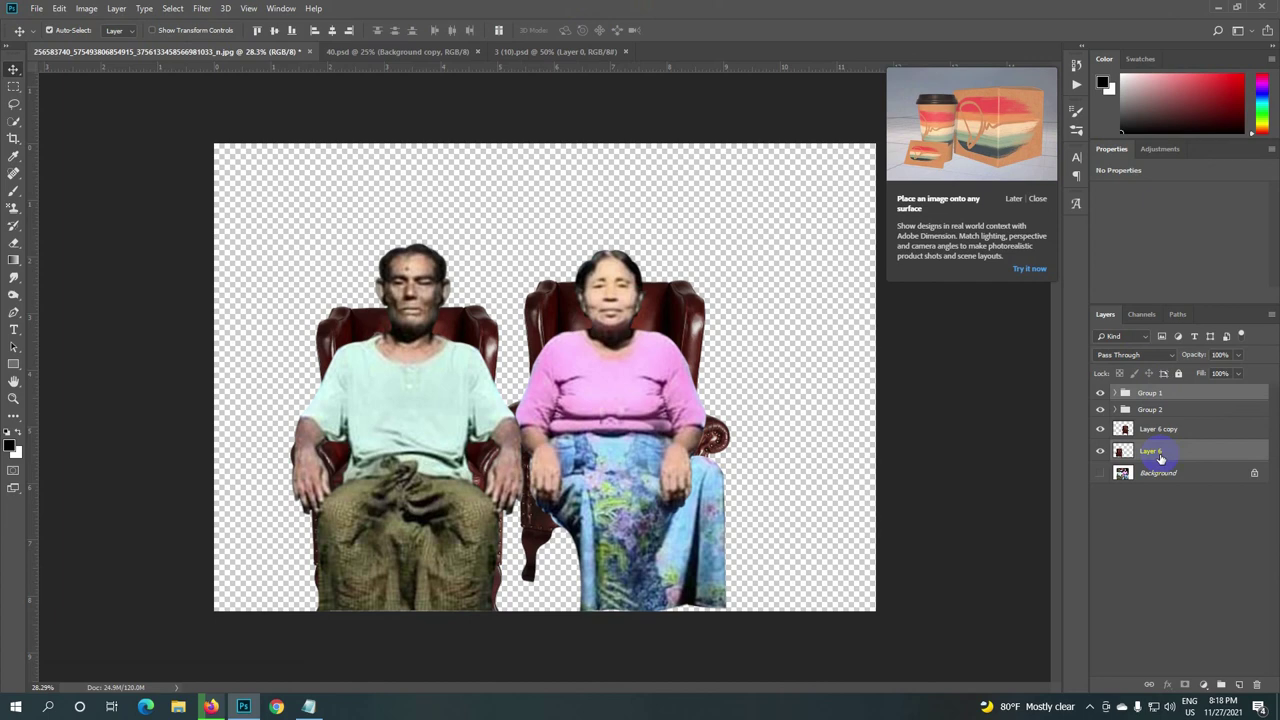
key(ctrl+t)
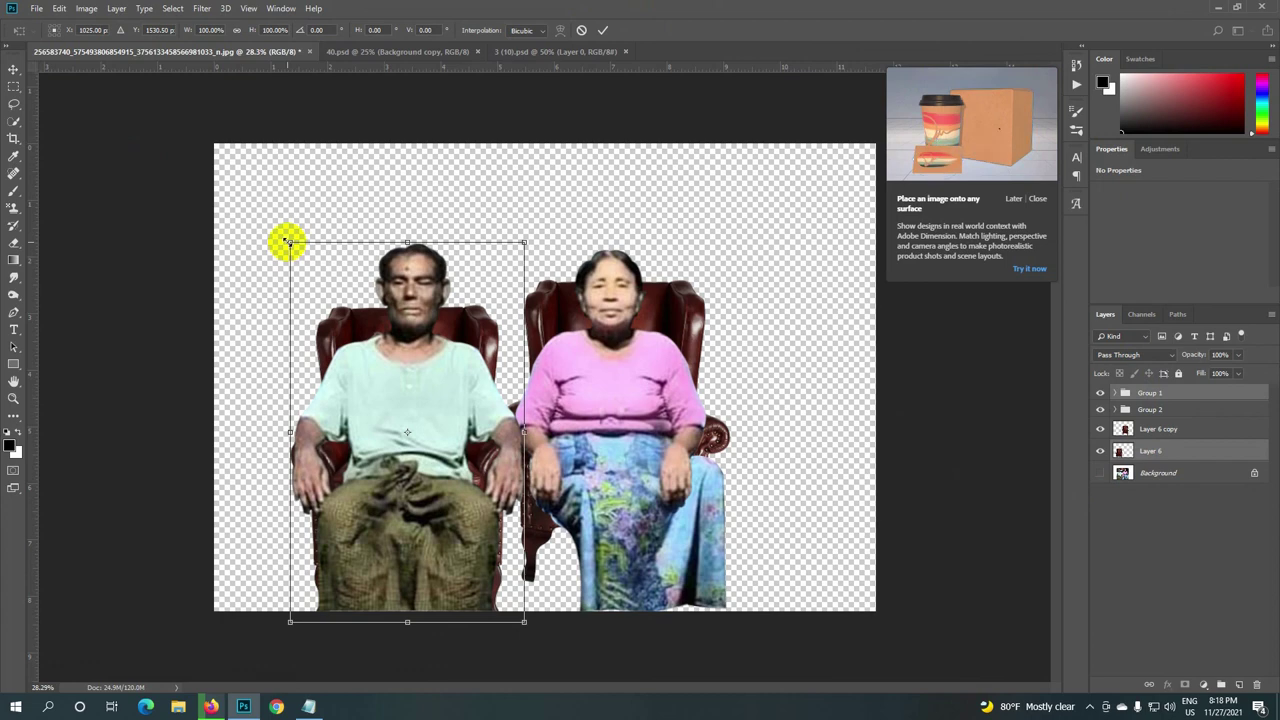
drag(288, 242, 275, 215)
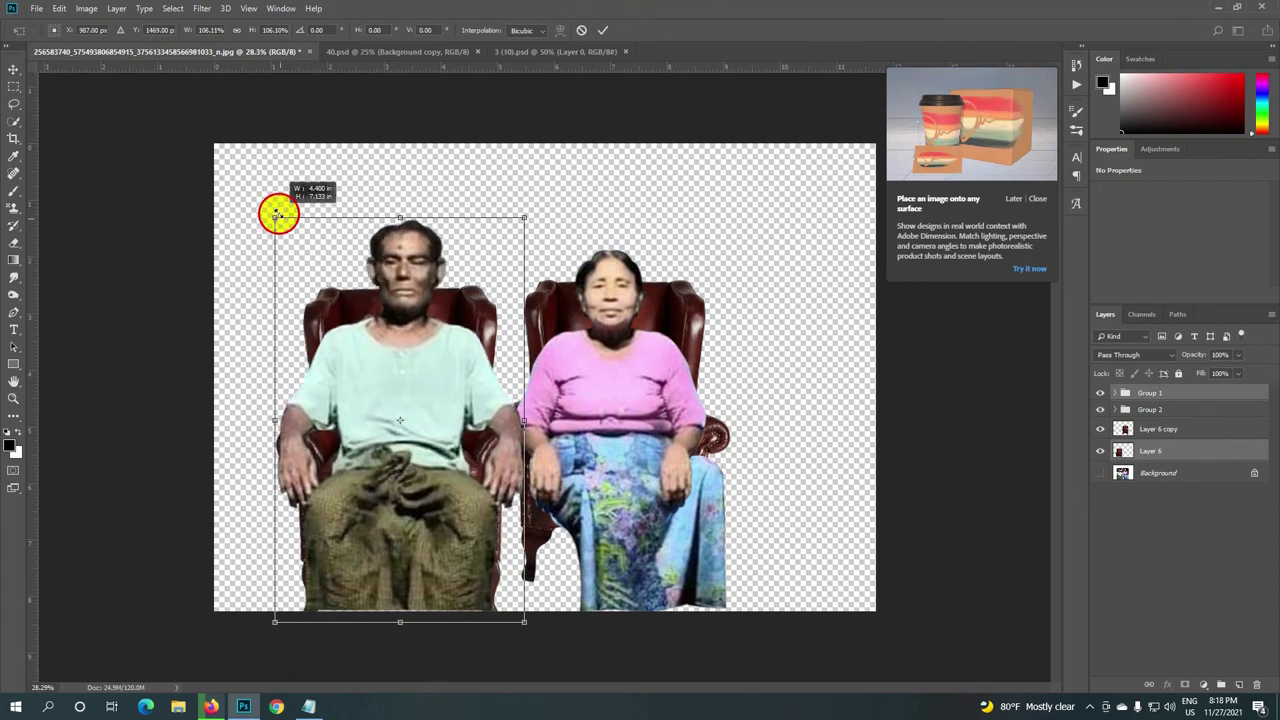
drag(275, 215, 289, 238)
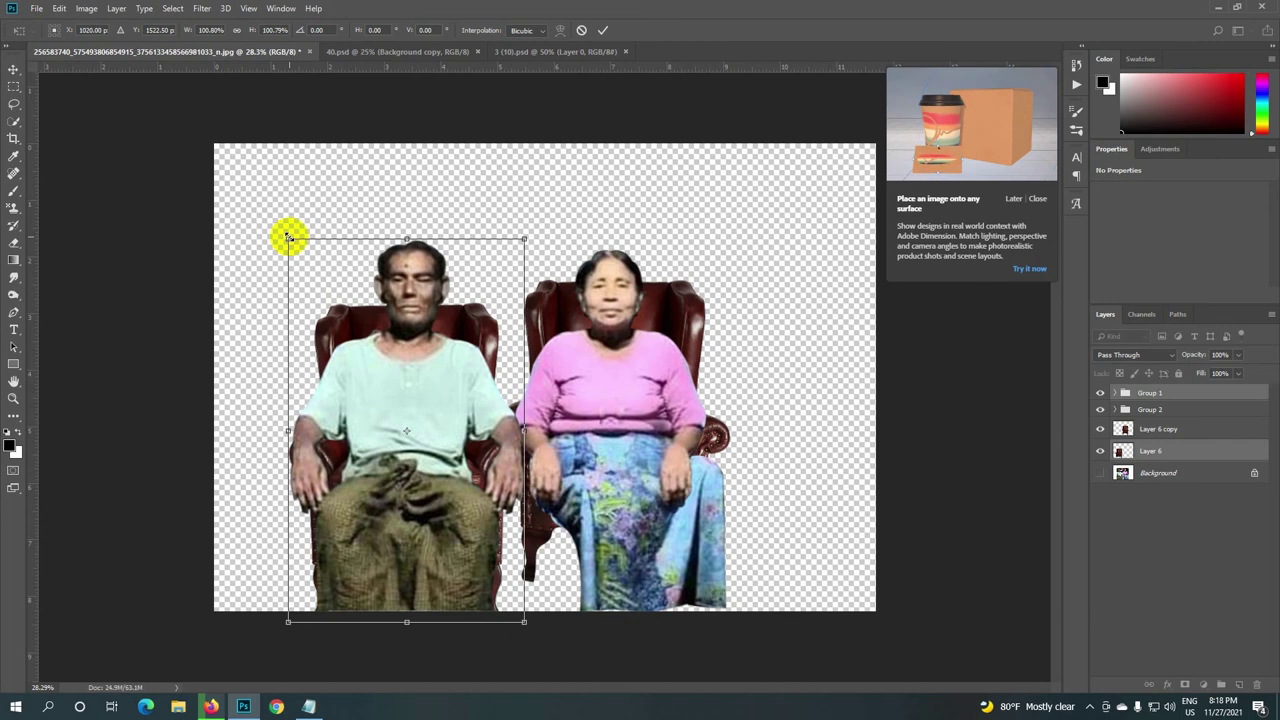
key(Up)
key(Up)
key(Up)
key(Up)
key(Up)
key(Up)
key(Up)
key(Up)
key(Up)
key(Up)
key(Up)
key(Up)
key(Up)
key(Up)
key(Up)
key(Up)
key(Up)
key(Up)
key(Up)
key(Up)
key(Up)
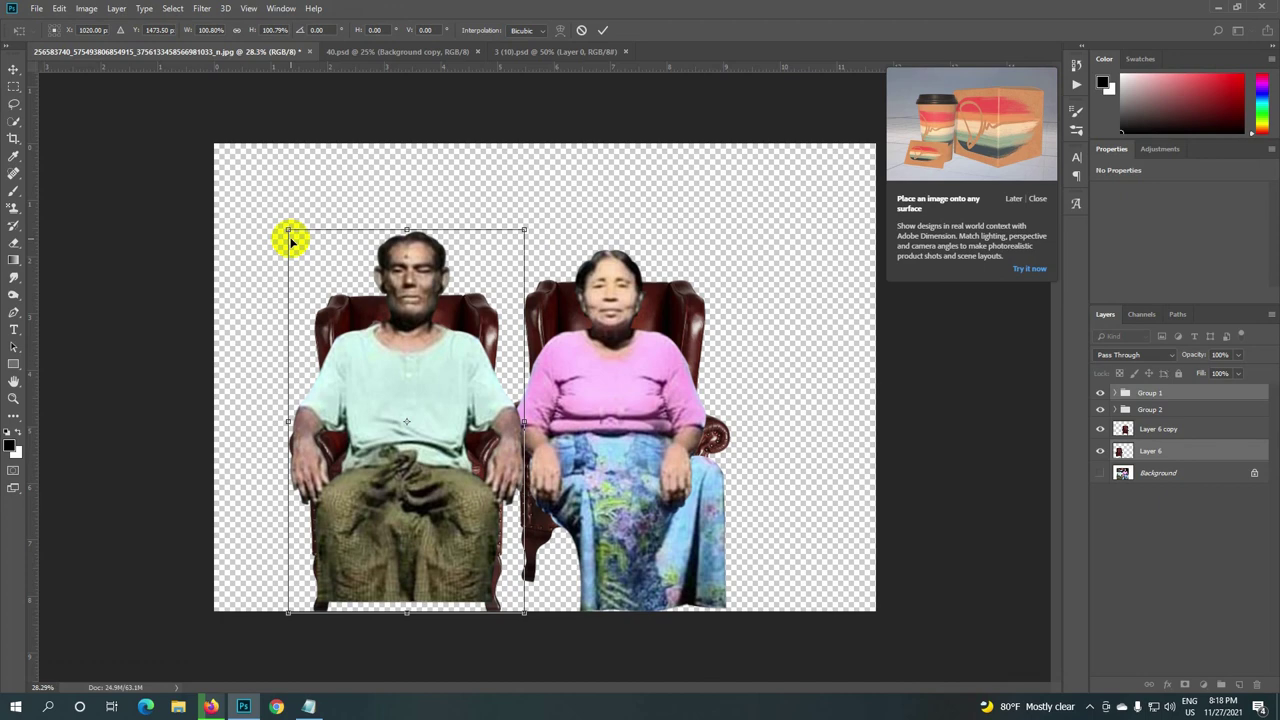
key(shift+Down)
key(shift+Down)
key(shift+Down)
key(shift+Down)
key(shift+Down)
key(shift+Down)
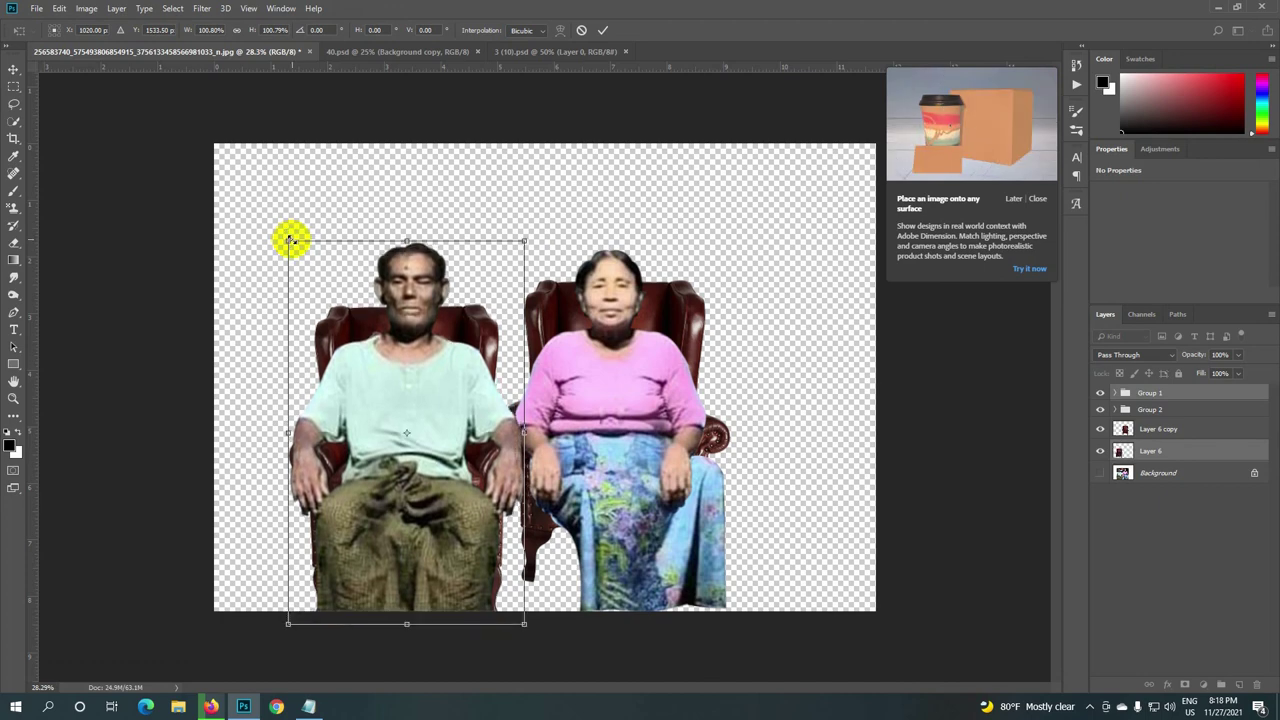
key(Up)
key(Up)
key(Up)
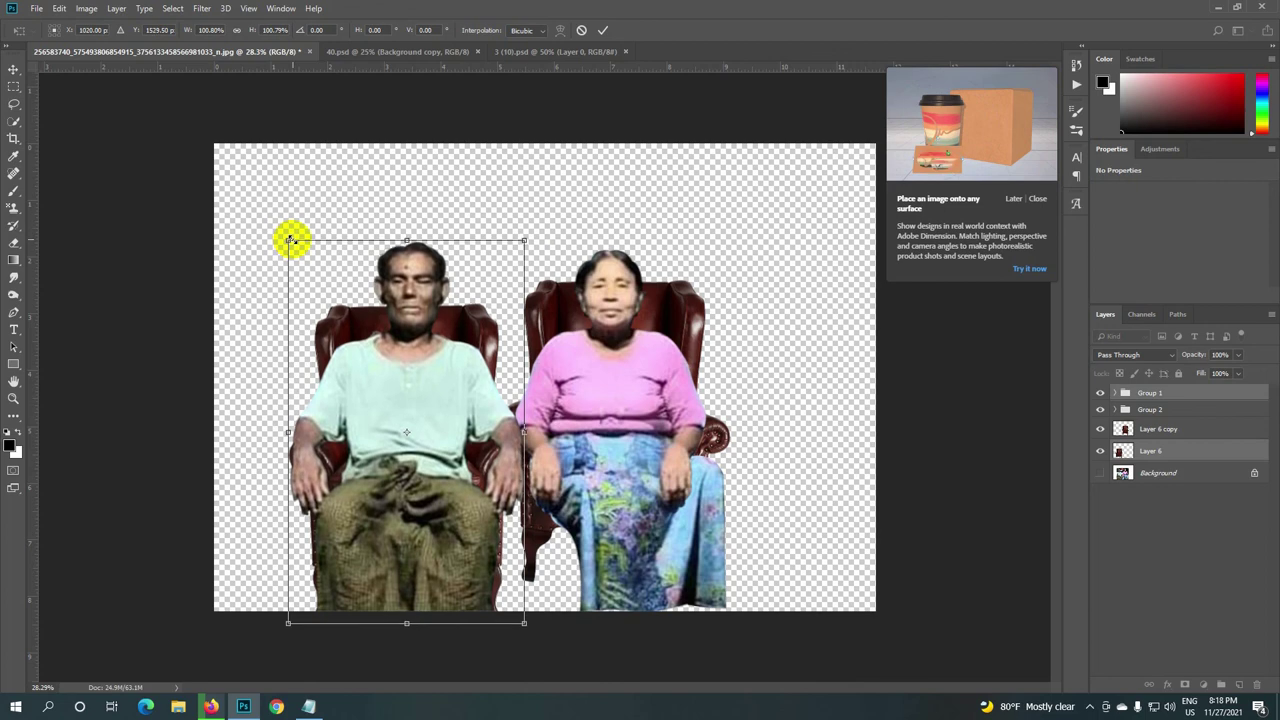
click(603, 30)
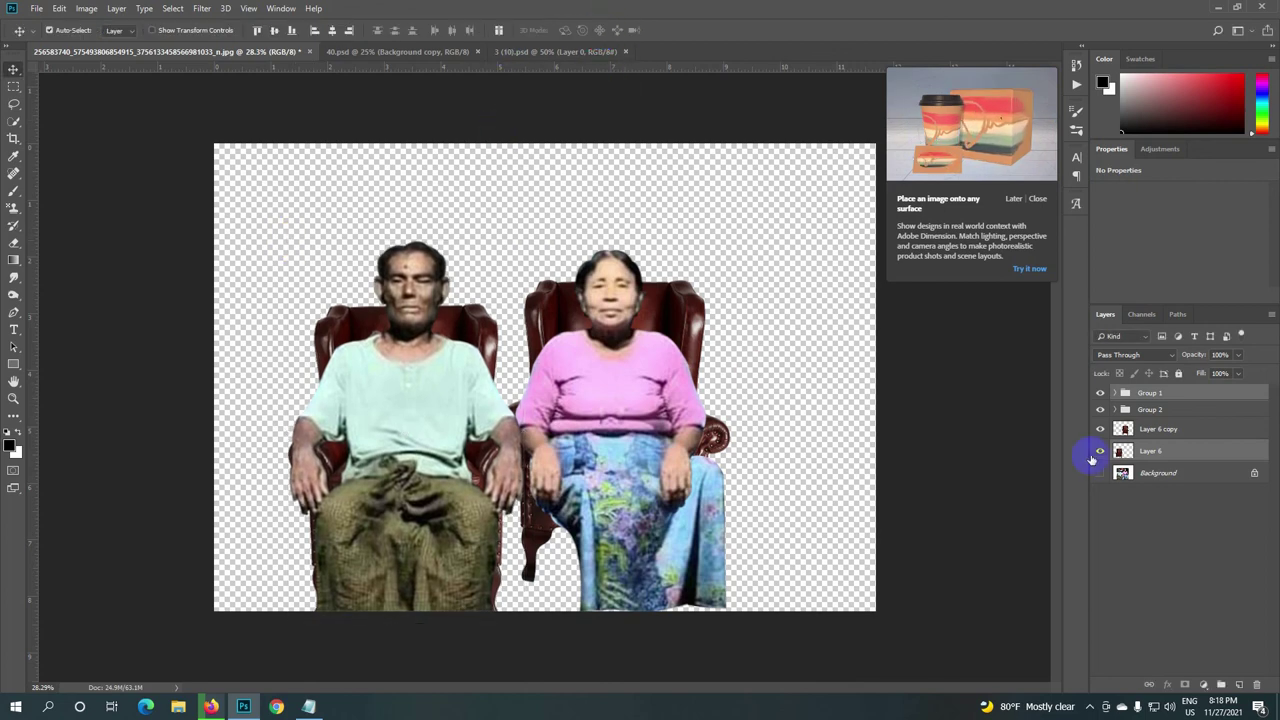
Step: Nudge Group 2 and Layer 6 copy down two arrow-key steps and apply
click(1168, 429)
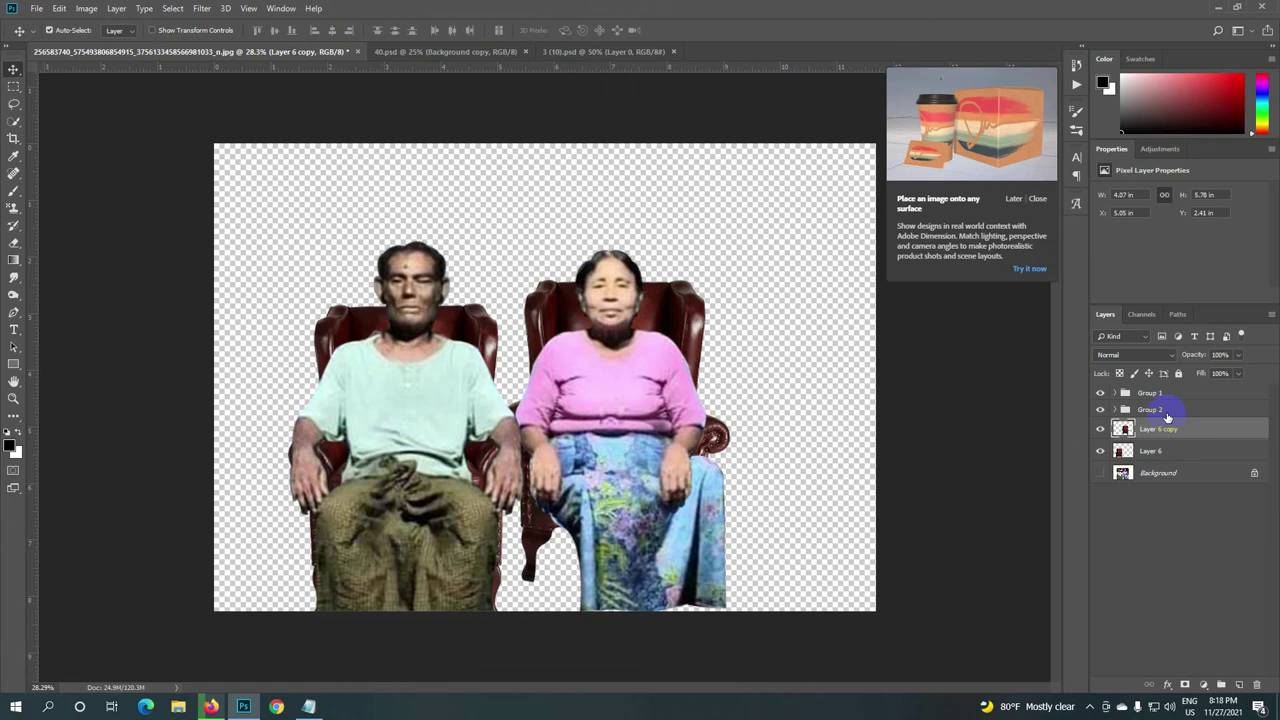
click(1167, 418)
key(ctrl+t)
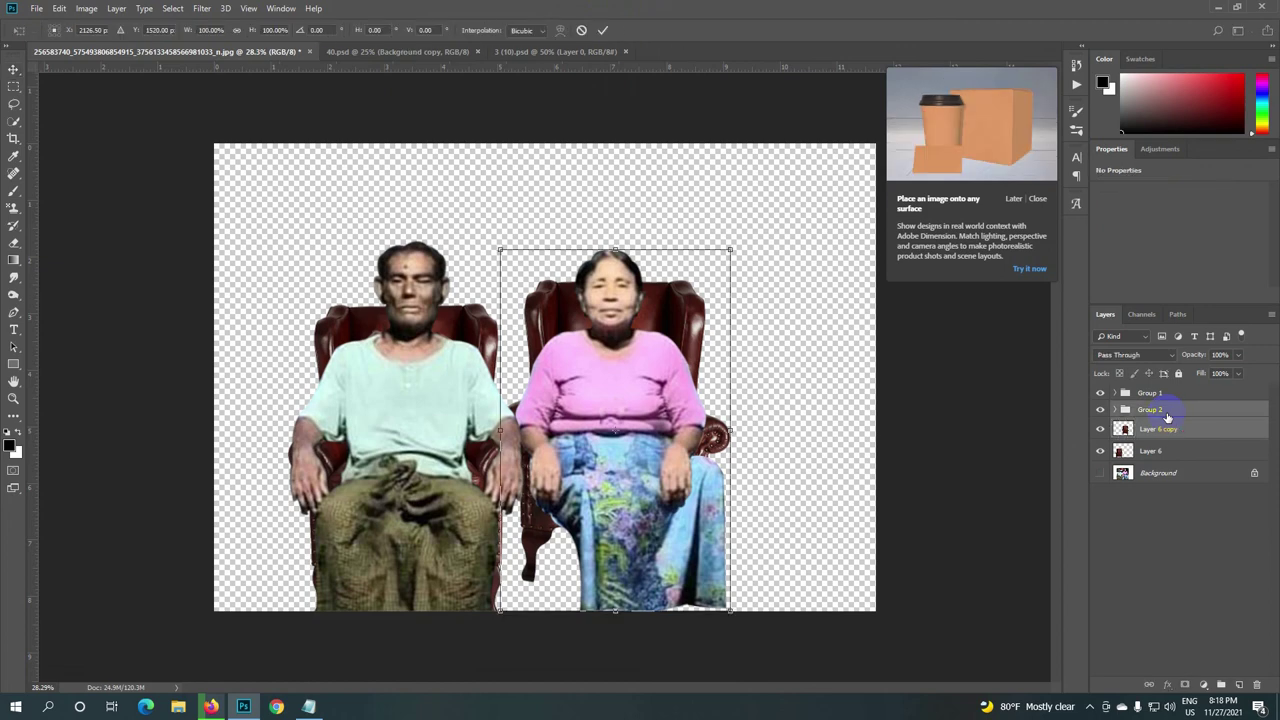
key(Down)
key(Down)
key(Down)
key(Down)
key(Down)
key(Down)
key(Down)
key(Down)
key(Down)
key(Down)
key(Down)
key(Down)
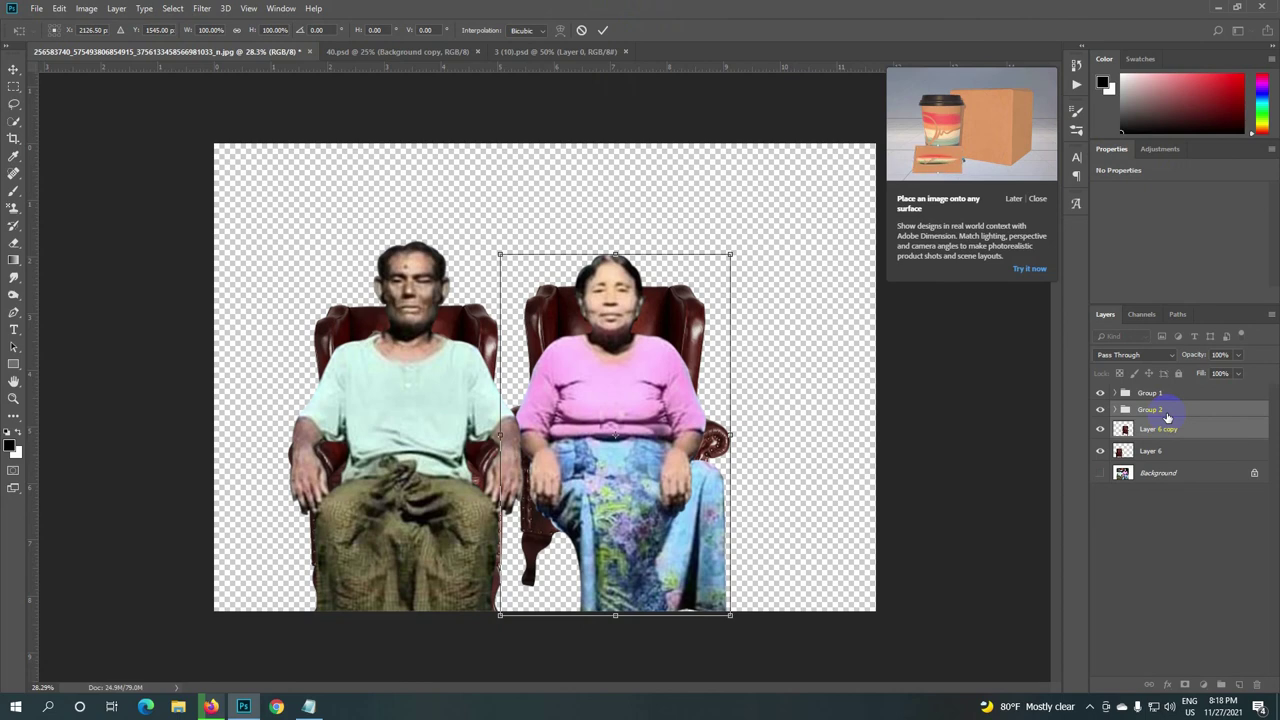
key(Down)
key(Down)
key(Down)
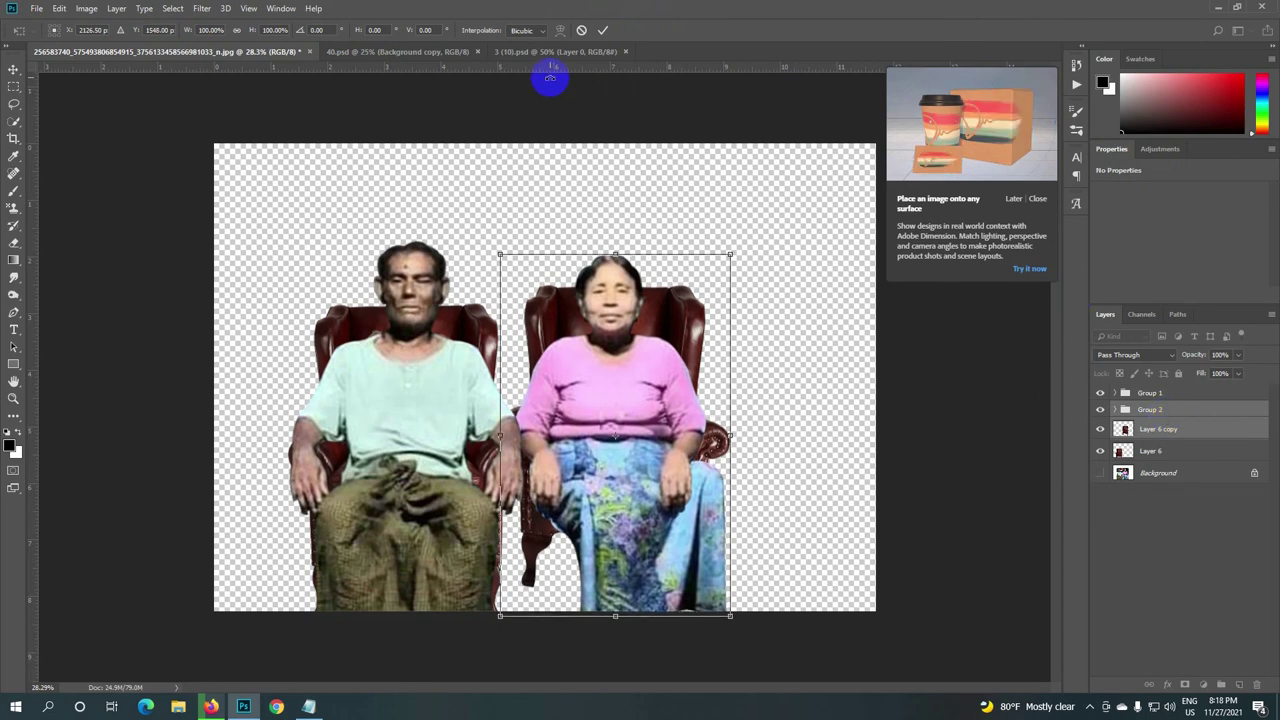
click(602, 31)
Step: Fit the canvas on screen and group Layer 6 copy and Layer 6 into Group 3
key(ctrl+minus)
key(ctrl+minus)
key(ctrl+0)
scroll(583, 484, up, 1)
scroll(614, 480, up, 1)
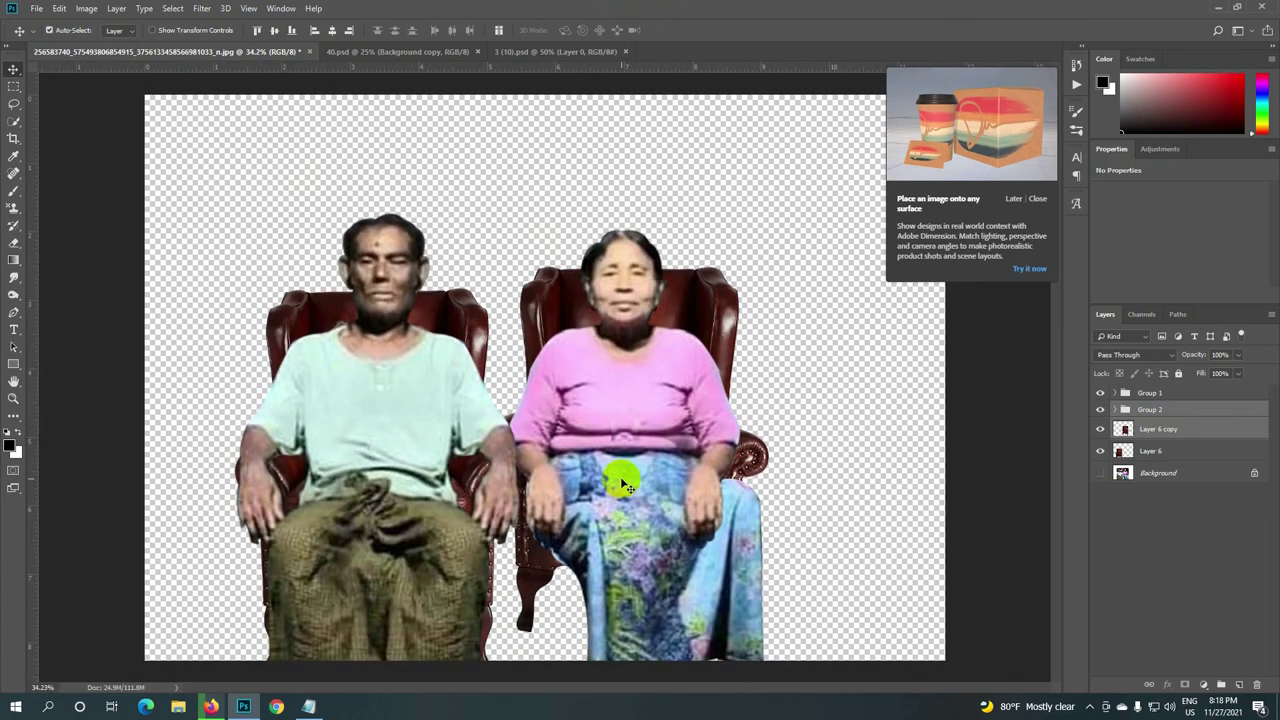
click(1021, 408)
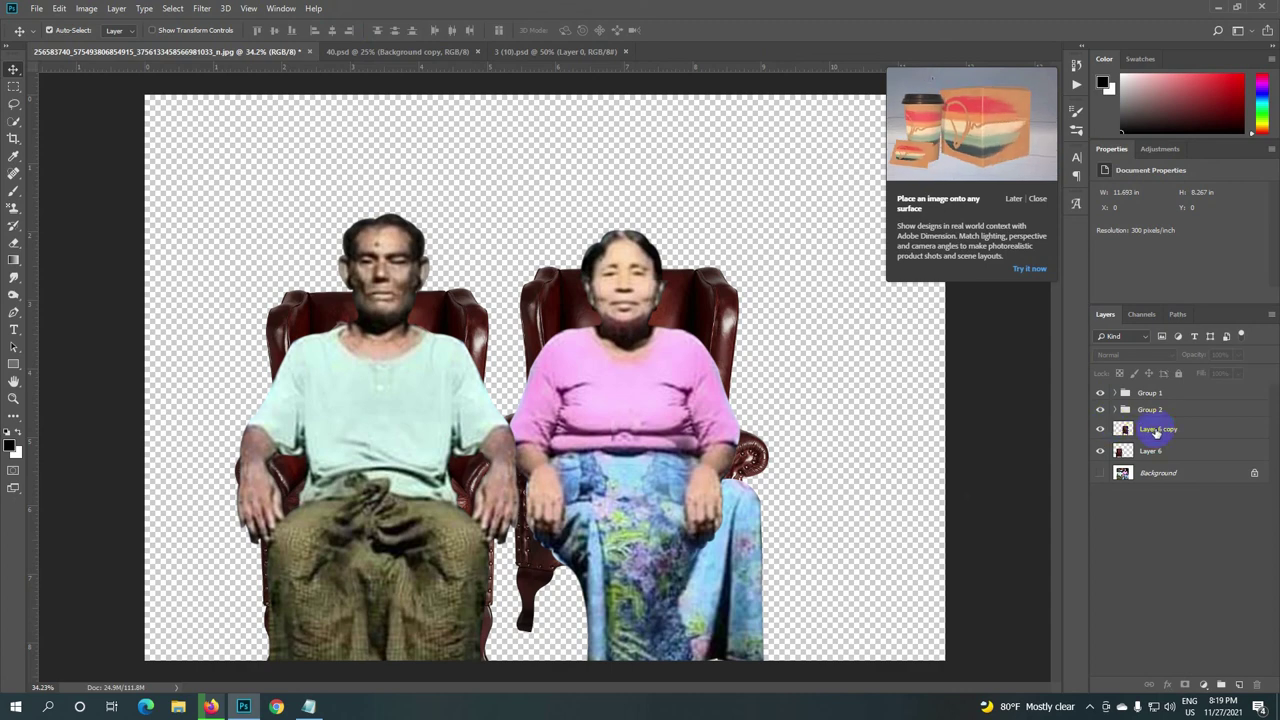
click(1120, 429)
shift+click(1150, 452)
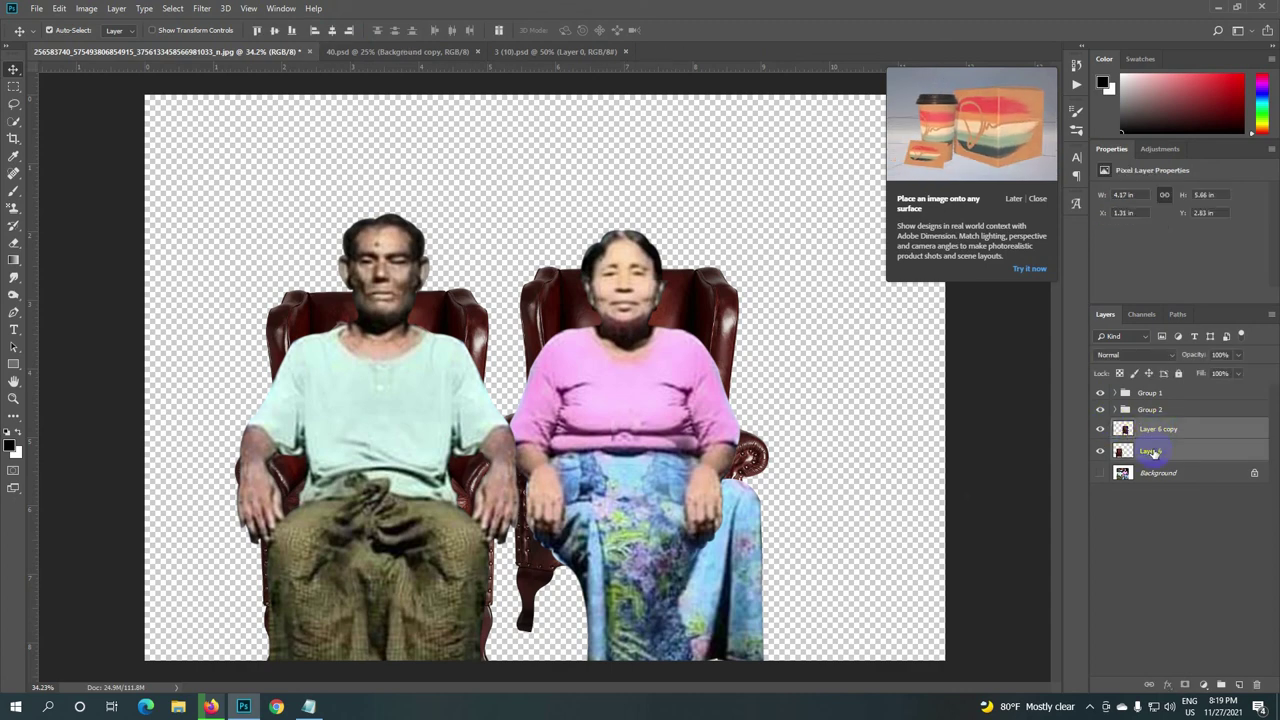
key(ctrl+g)
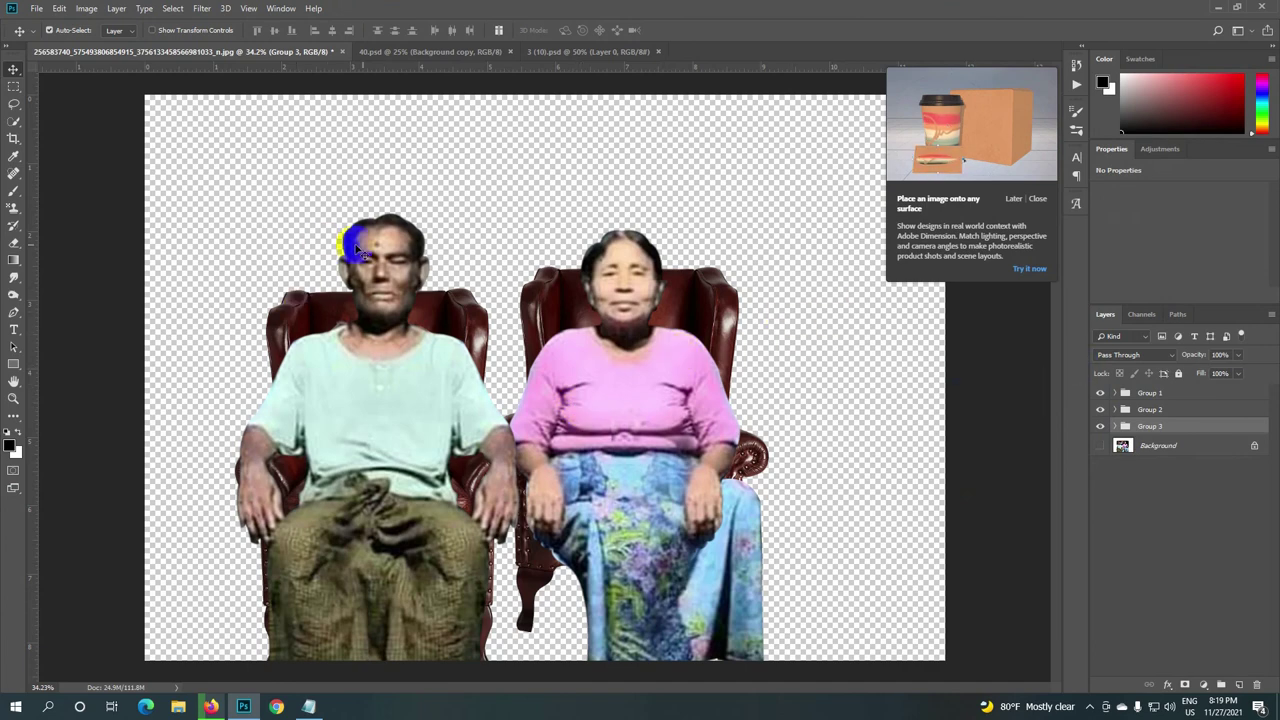
scroll(390, 245, down, 2)
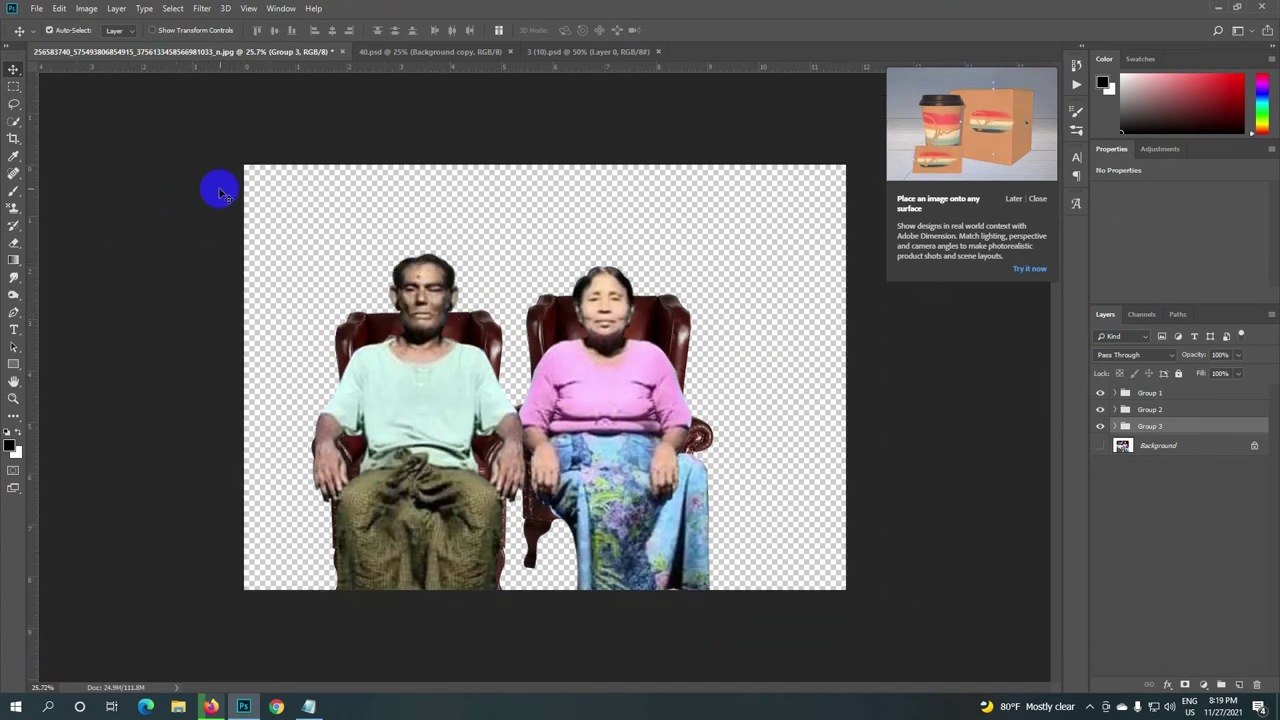